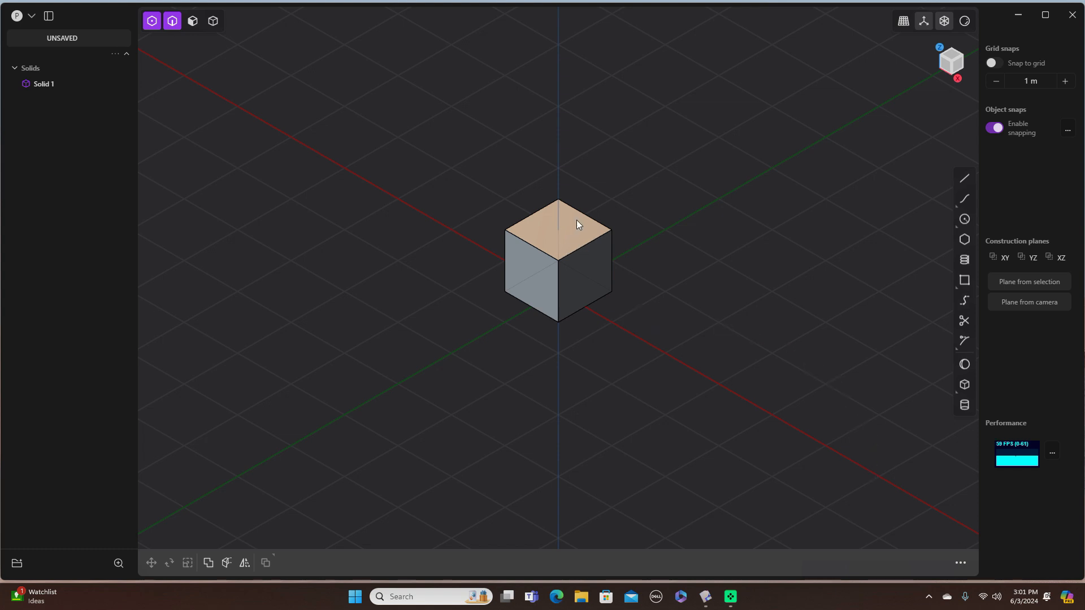
pyautogui.moveTo(454, 136); pyautogui.dragTo(682, 379)
pyautogui.press('f')
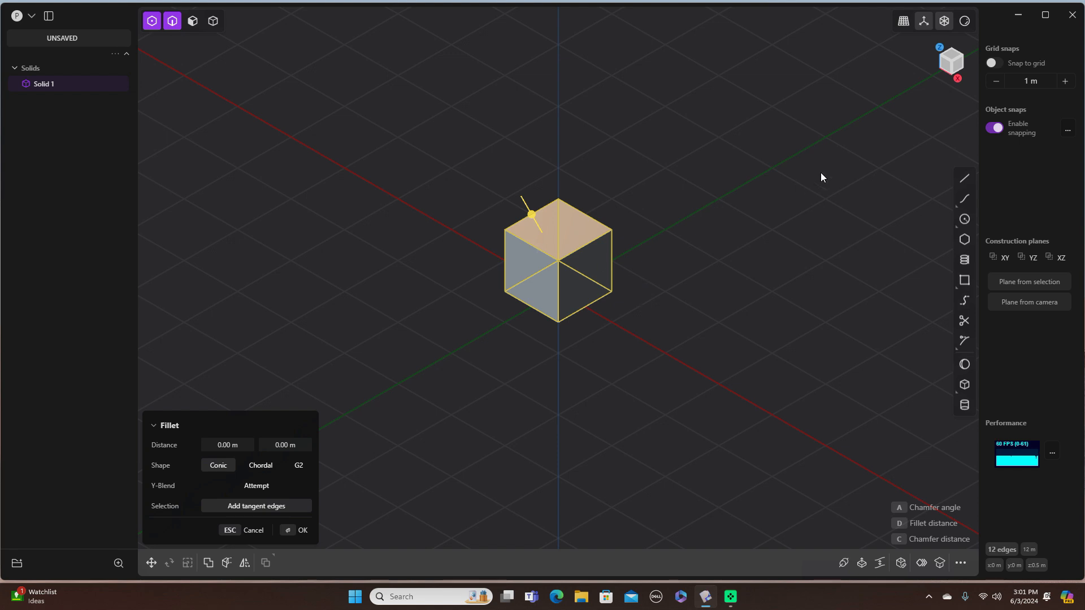
pyautogui.press('Return')
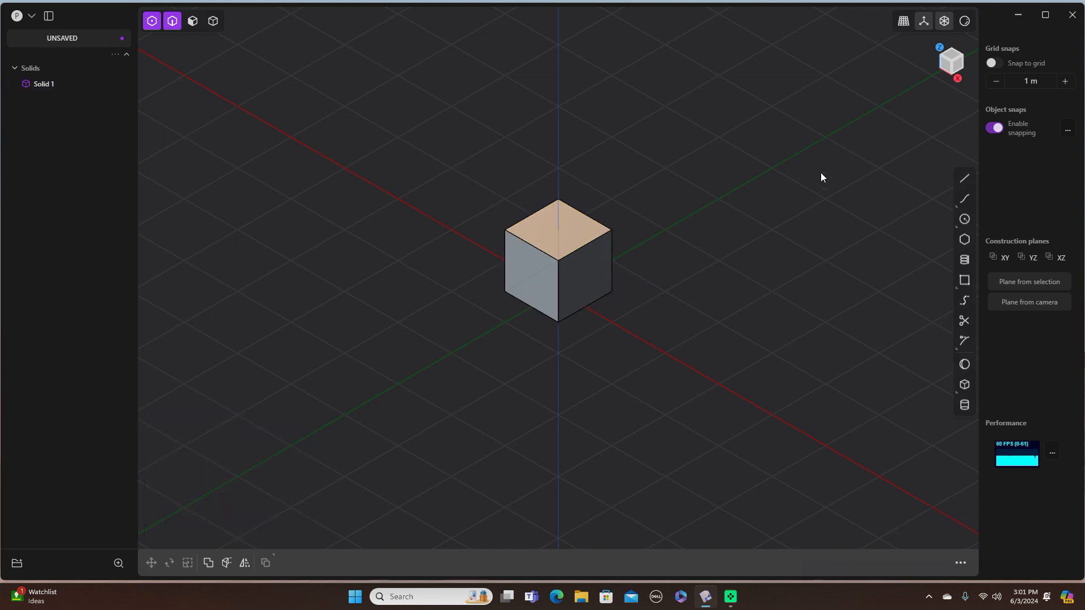
pyautogui.moveTo(463, 111); pyautogui.dragTo(659, 439)
pyautogui.press('f')
pyautogui.press('Escape')
# Delete the starting cube in solid selection mode to leave the scene empty
pyautogui.click(213, 21)
pyautogui.moveTo(461, 304); pyautogui.dragTo(644, 339)
pyautogui.press('Delete')
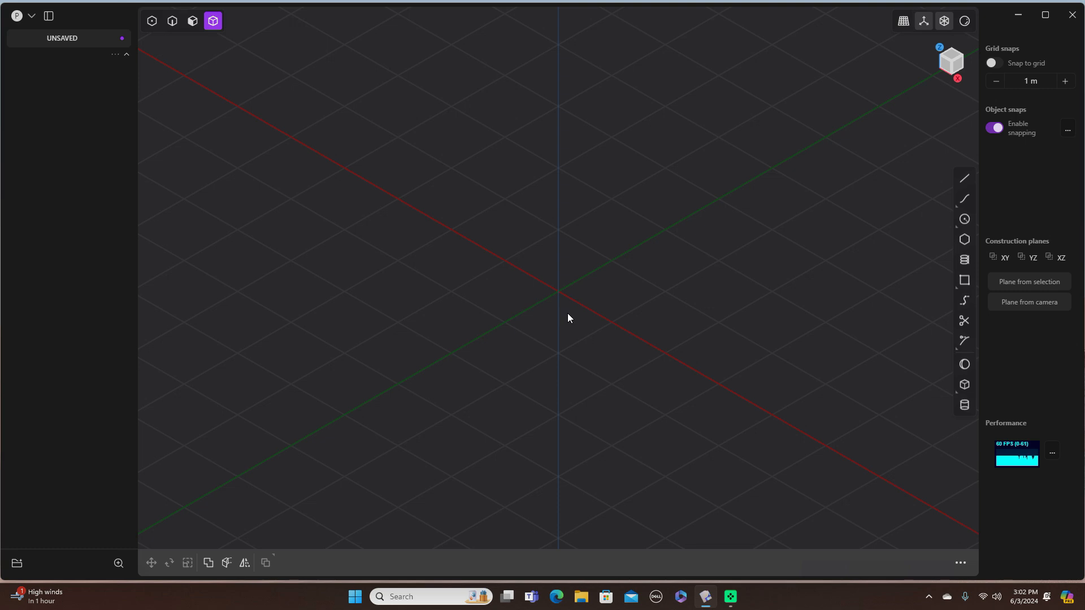
# In the Right view, import the aircraft side-view image "Untitled design (5)" from the Desktop
pyautogui.click(960, 62)
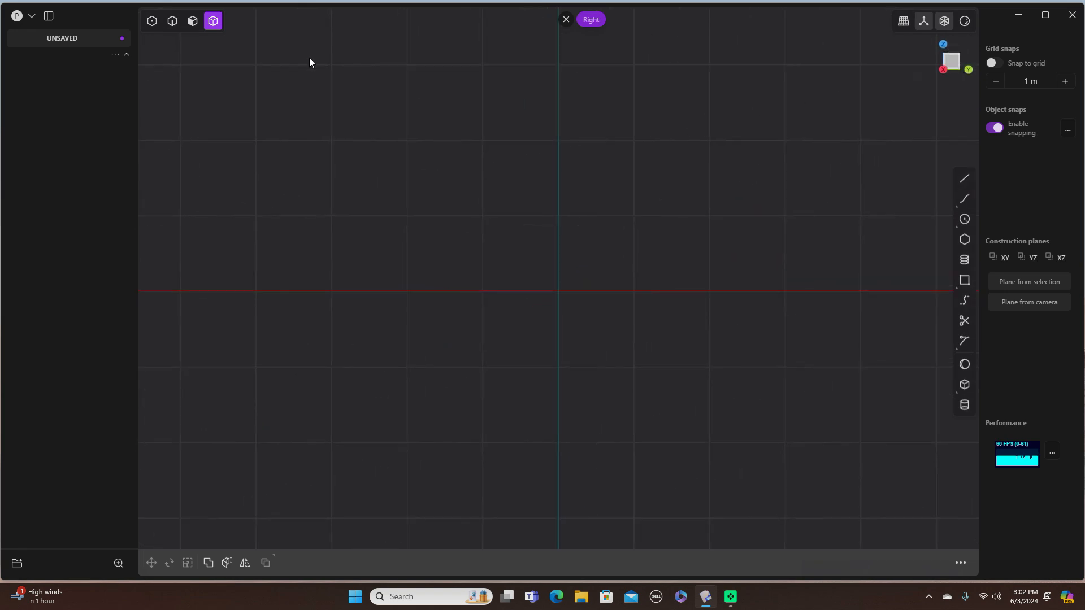
pyautogui.click(31, 16)
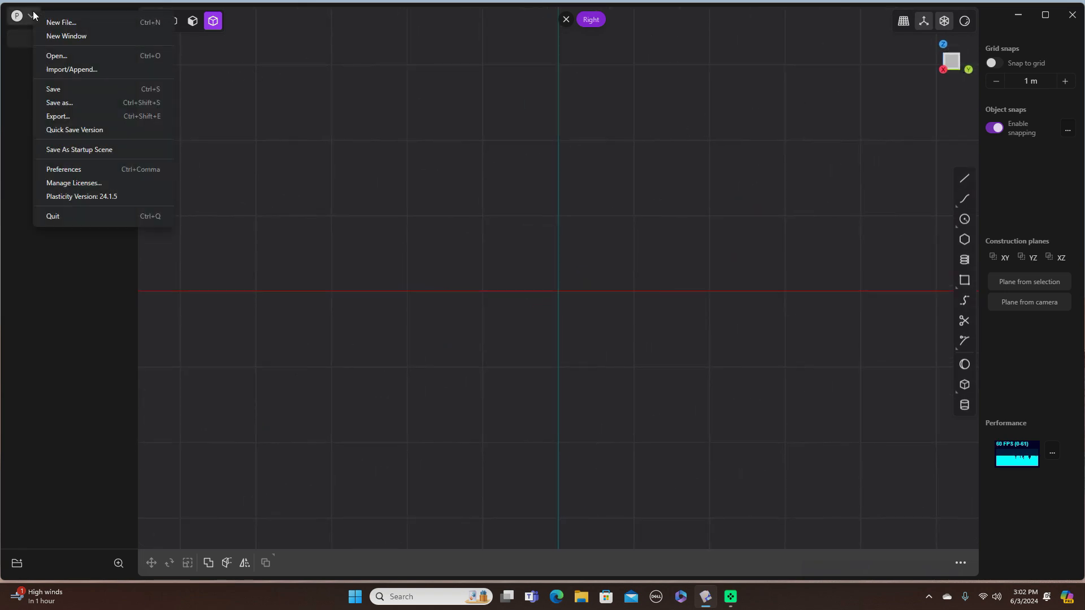
pyautogui.click(73, 70)
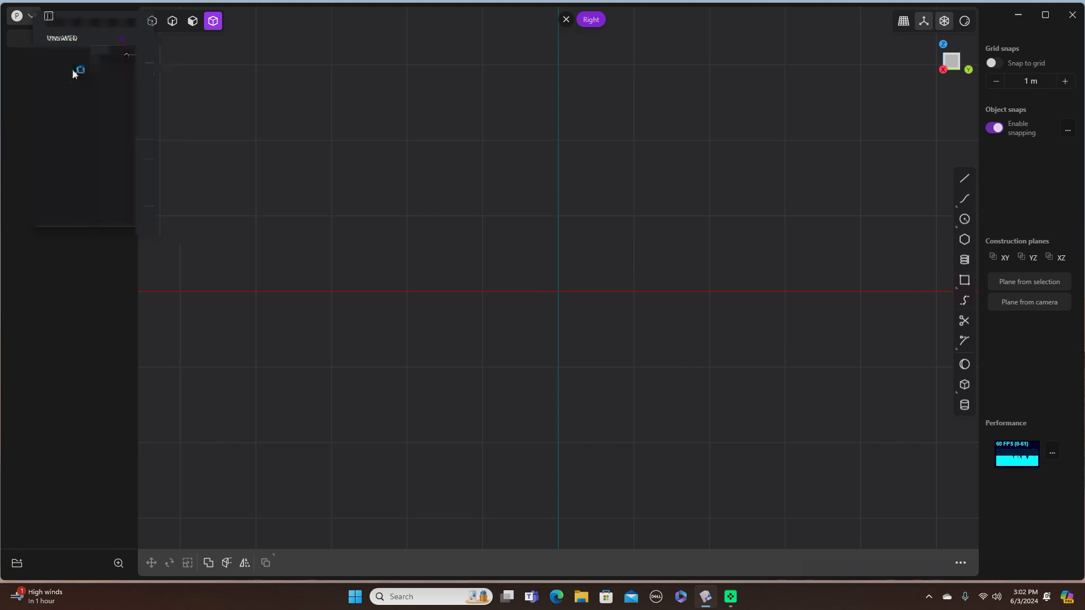
pyautogui.scroll(5, 90, 204)
pyautogui.click(49, 153)
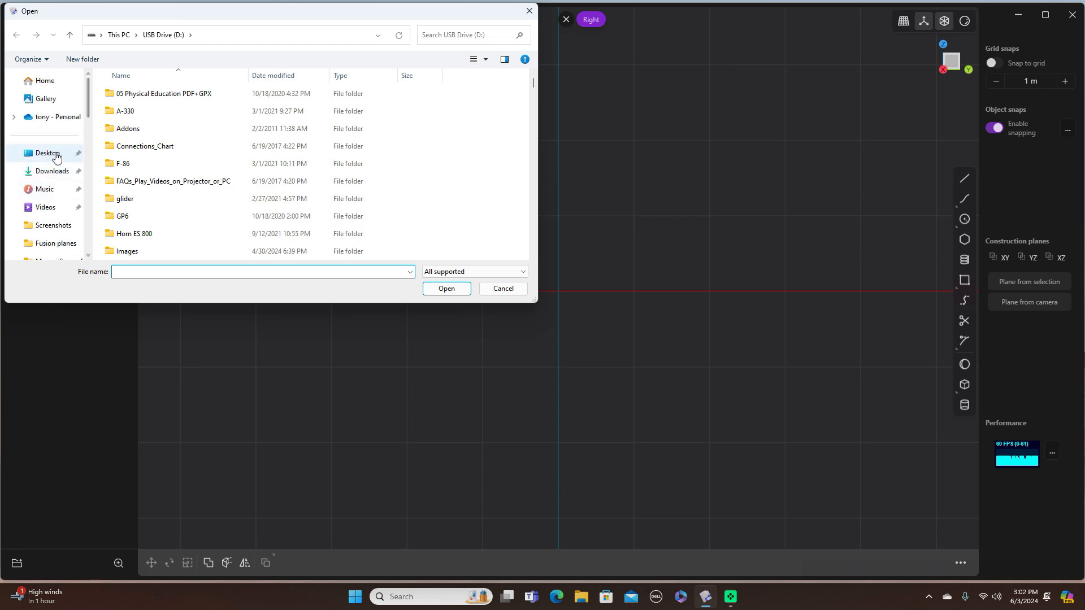
pyautogui.scroll(-3, 299, 166)
pyautogui.scroll(-3, 300, 165)
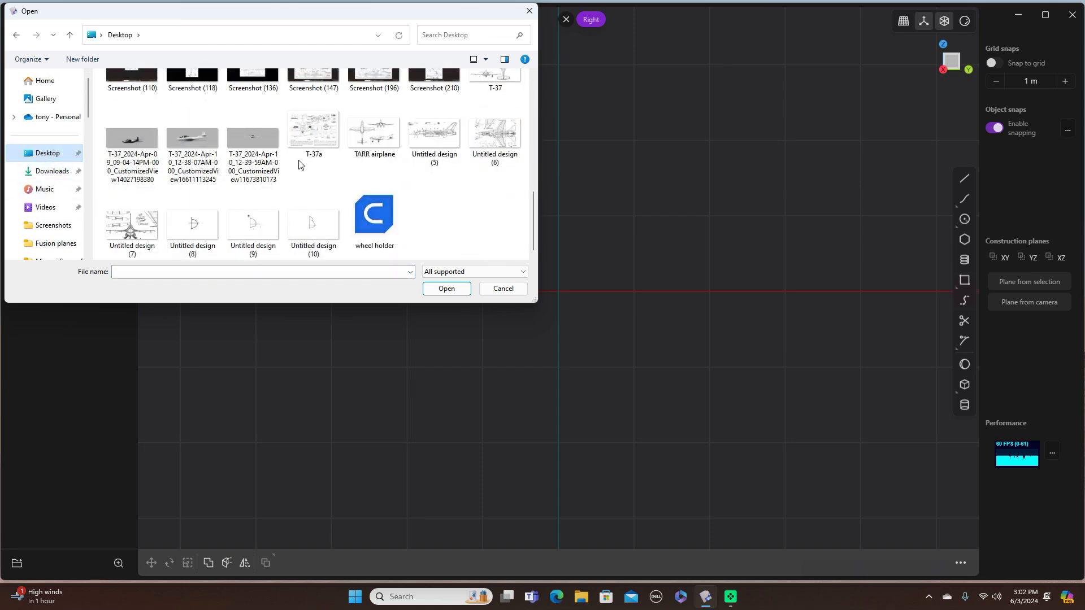
pyautogui.click(434, 139)
pyautogui.click(446, 289)
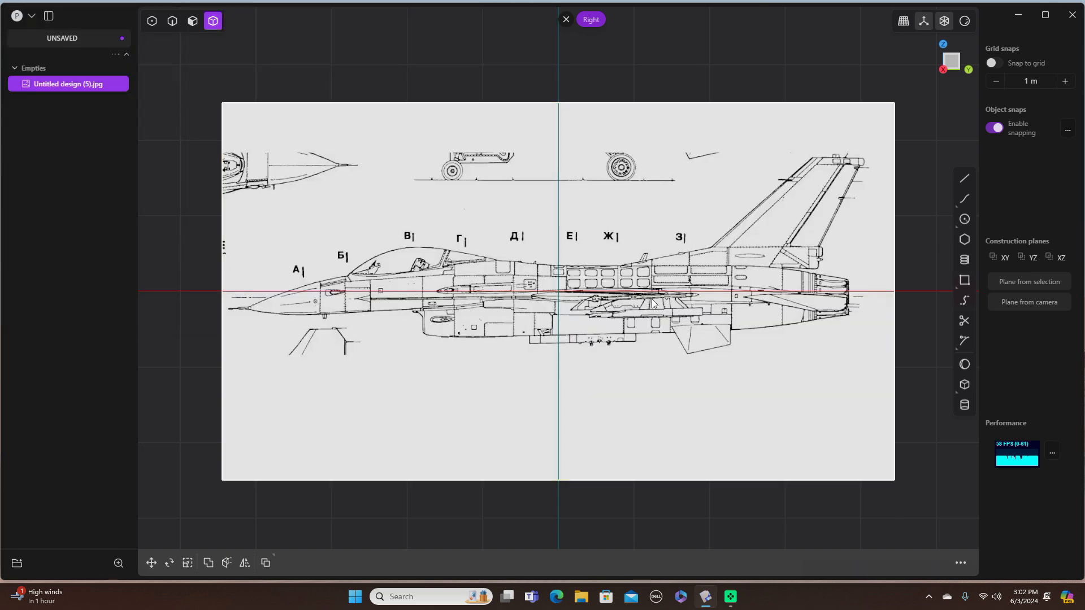
# Scale the side-view image down to about 0.83 in X and 0.26 in Y and Z
pyautogui.scroll(-2, 673, 173)
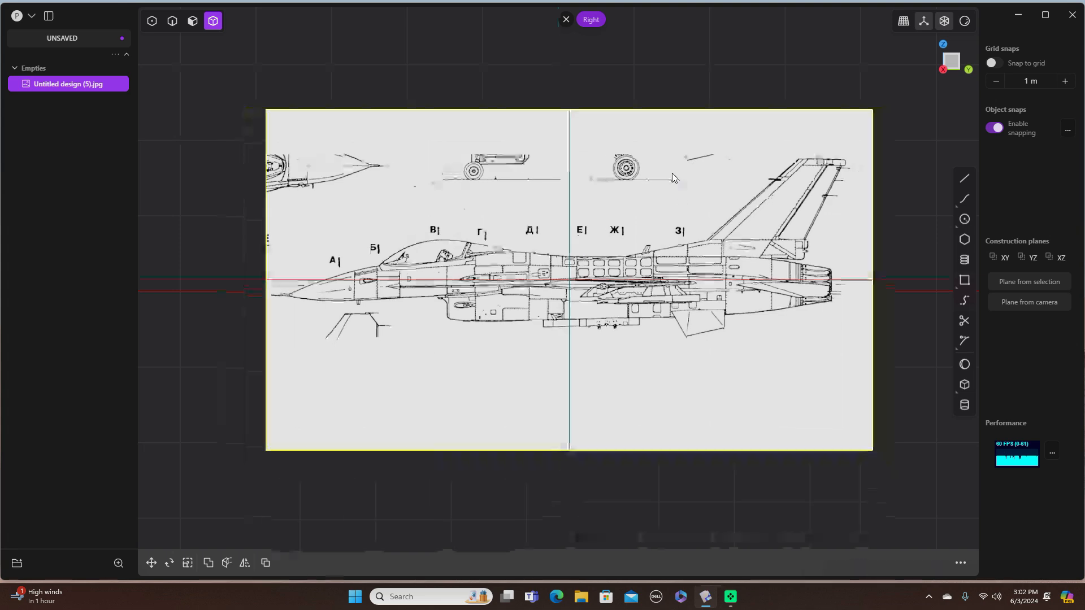
pyautogui.scroll(2, 673, 173)
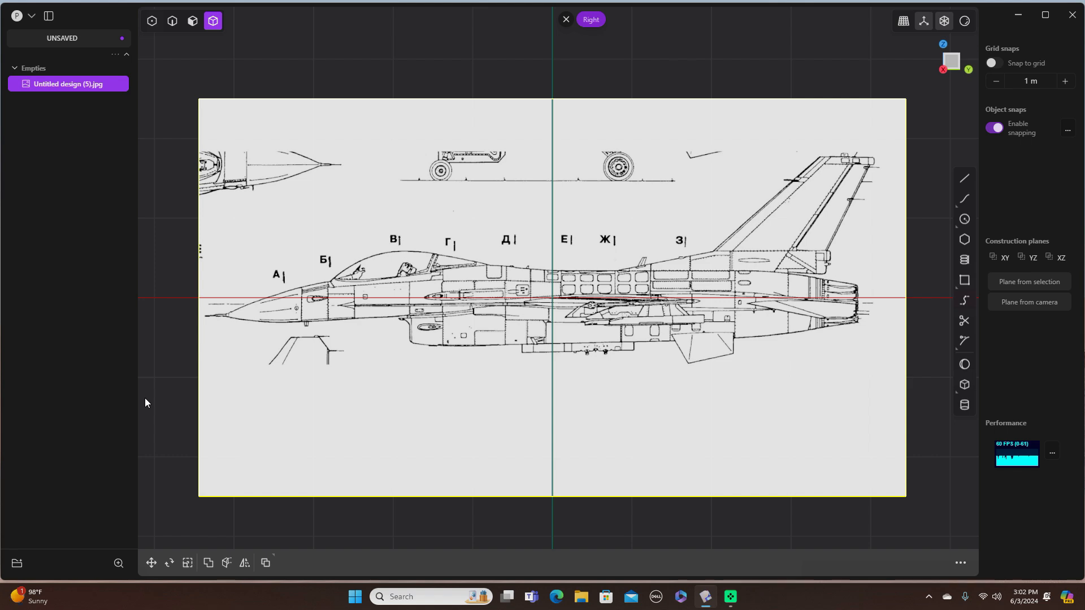
pyautogui.press('s')
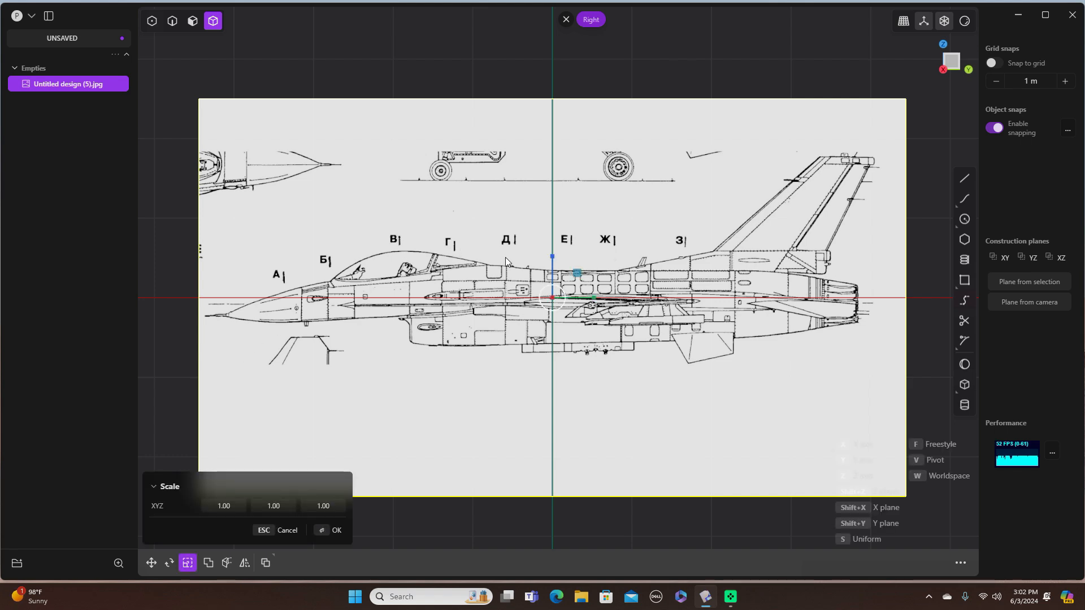
pyautogui.moveTo(577, 273)
pyautogui.mouseDown()
pyautogui.moveTo(537, 288)
pyautogui.moveTo(588, 269)
pyautogui.mouseUp()
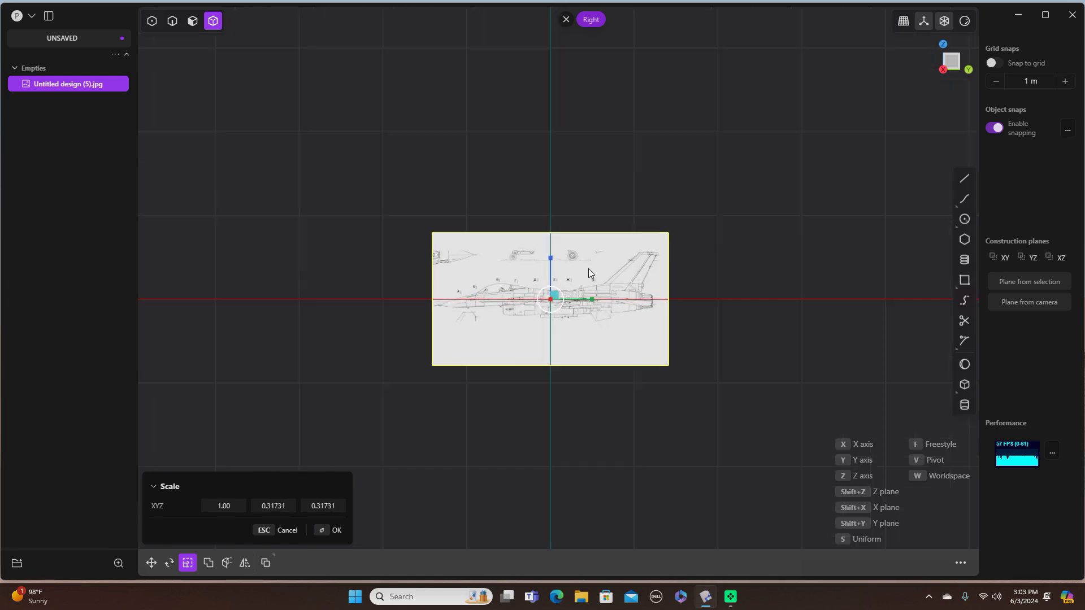
pyautogui.scroll(5, 588, 269)
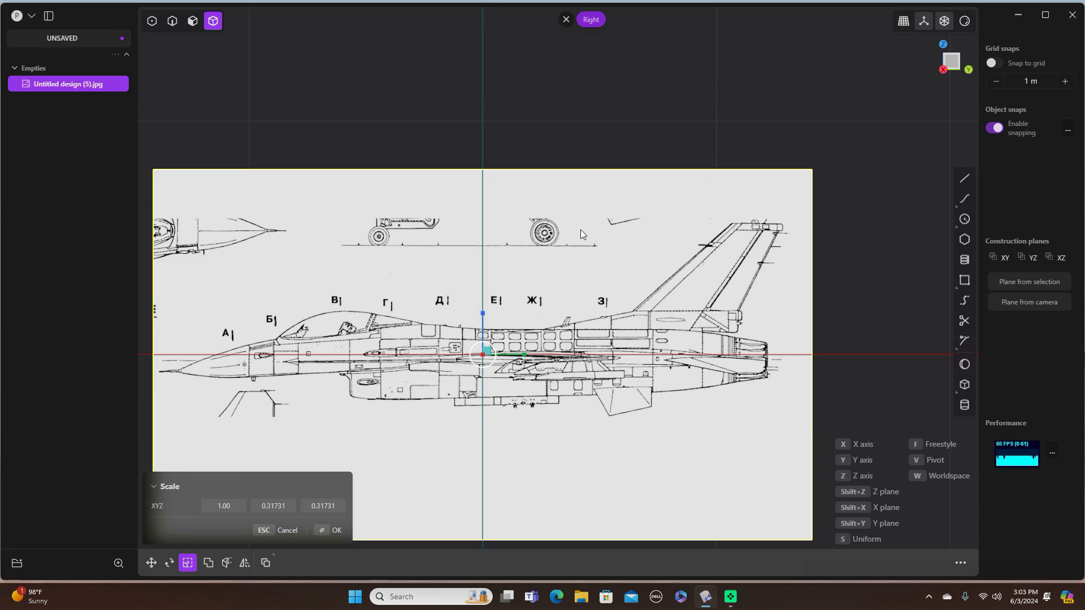
pyautogui.keyDown('shift'); pyautogui.moveTo(561, 240); pyautogui.dragTo(686, 173, button='middle'); pyautogui.keyUp('shift')
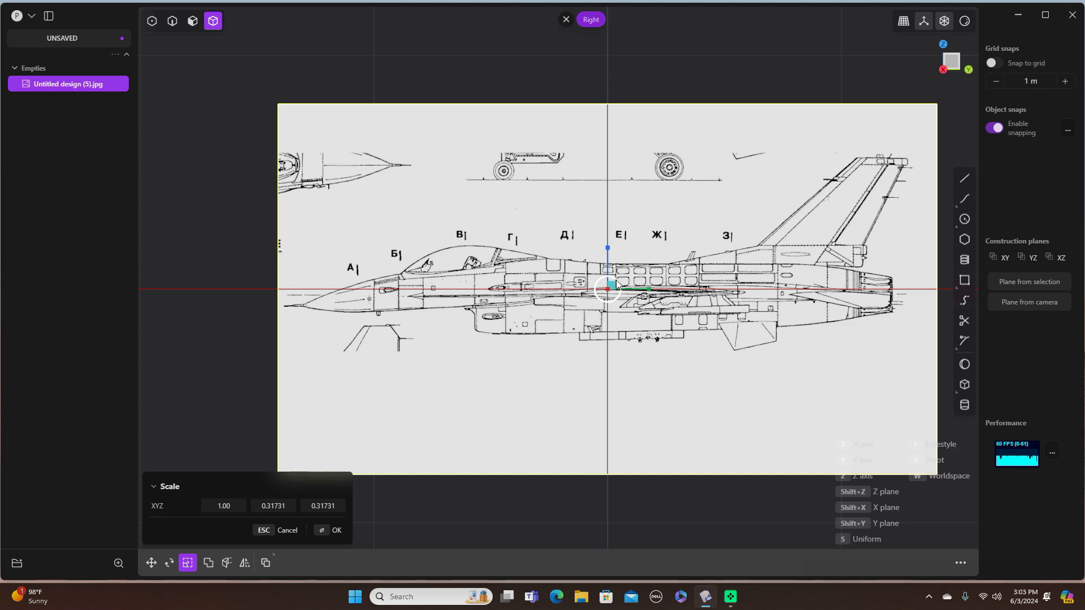
pyautogui.moveTo(616, 281); pyautogui.dragTo(611, 284)
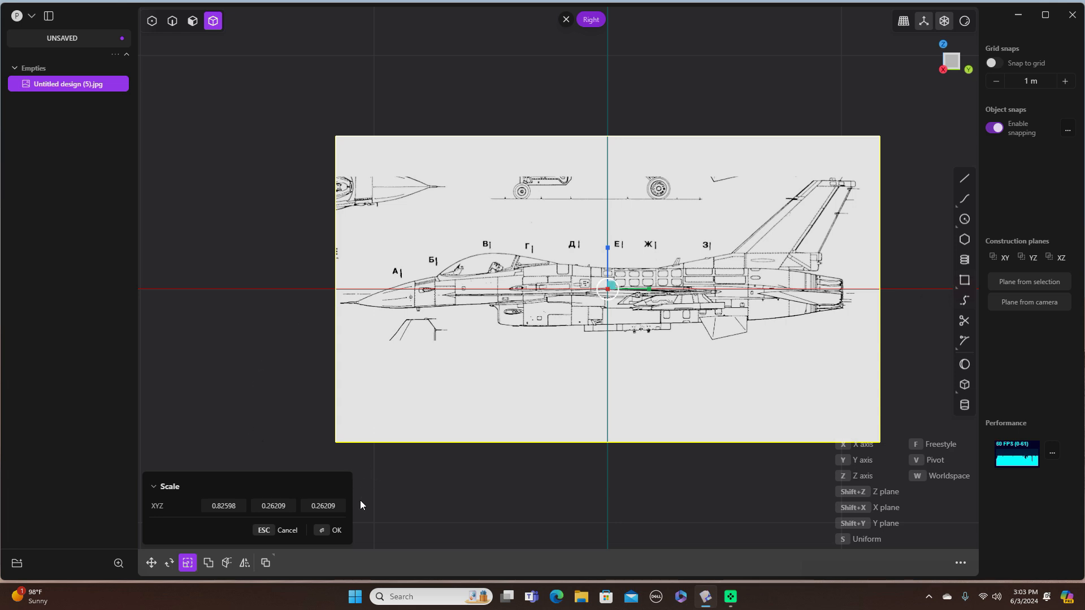
pyautogui.click(339, 532)
pyautogui.scroll(5, 575, 433)
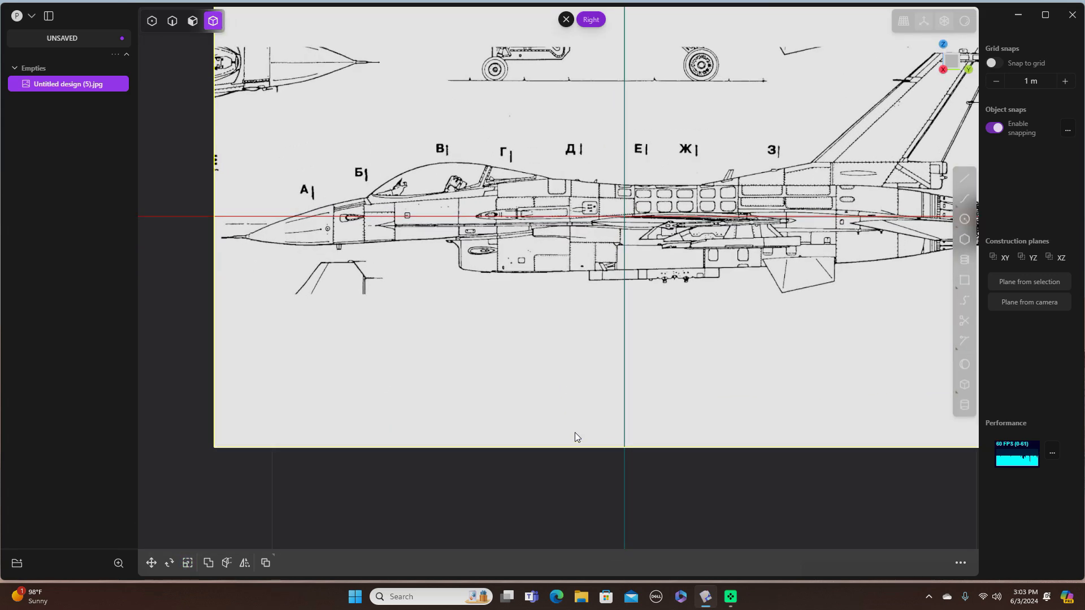
pyautogui.scroll(-5, 575, 433)
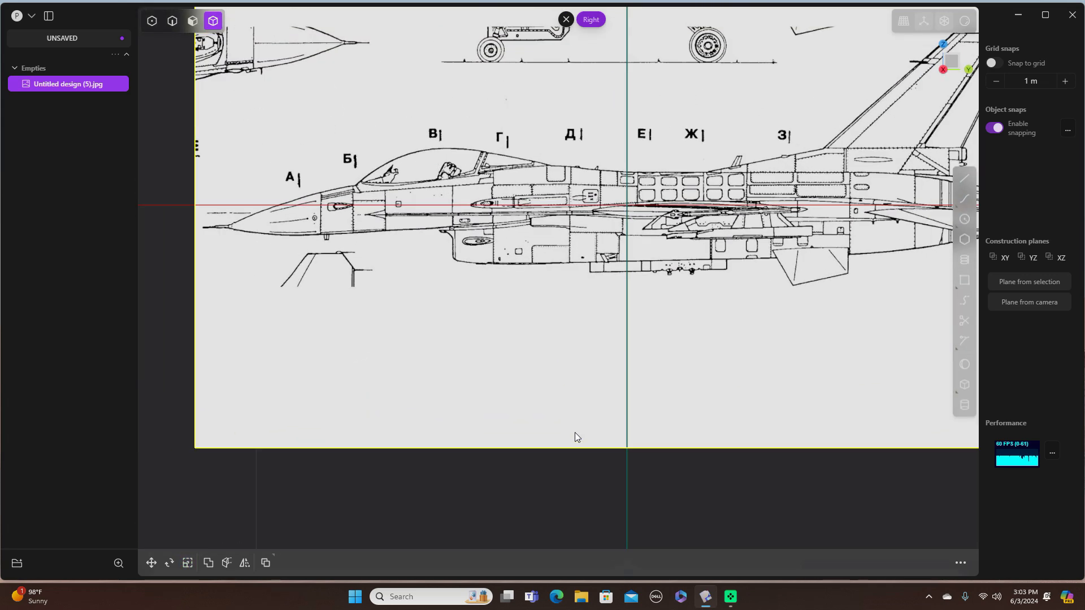
pyautogui.scroll(2, 575, 432)
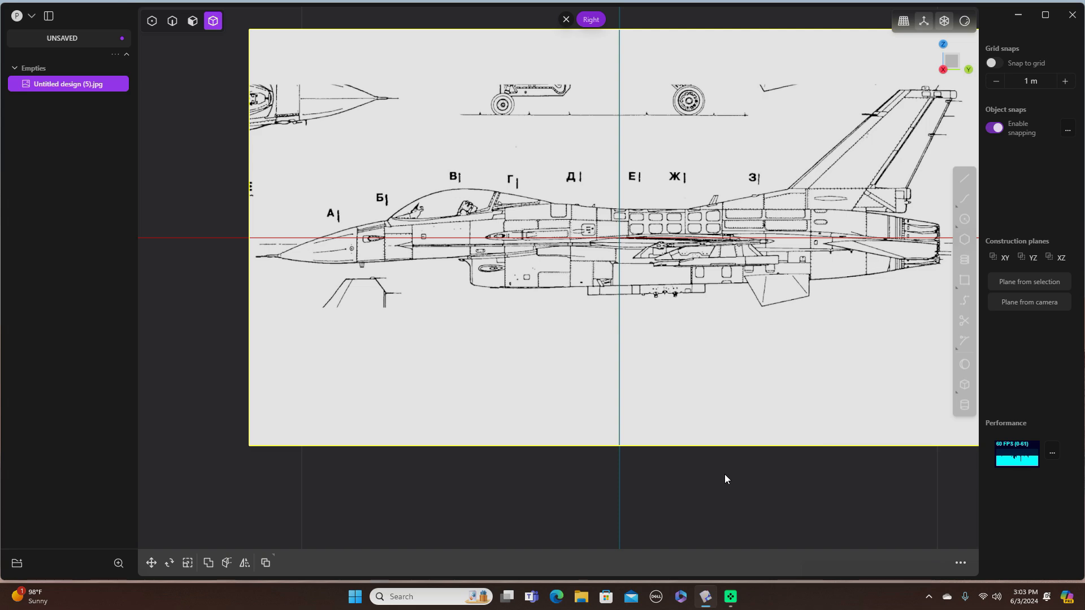
# In the Top view, import the aircraft plan-view image "Untitled design (6)" from the Desktop
pyautogui.press('7')
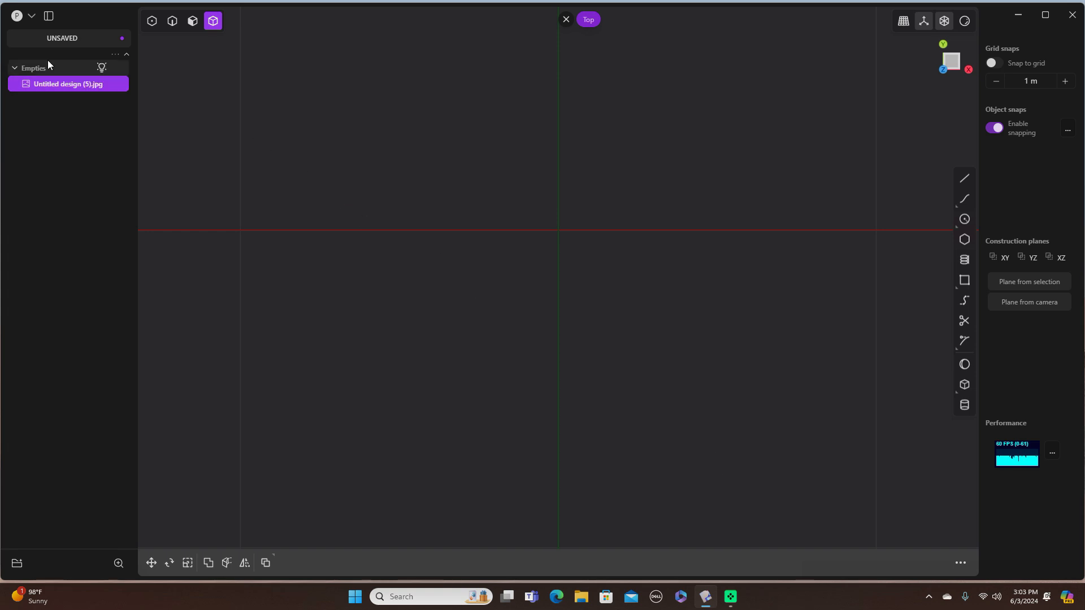
pyautogui.click(31, 18)
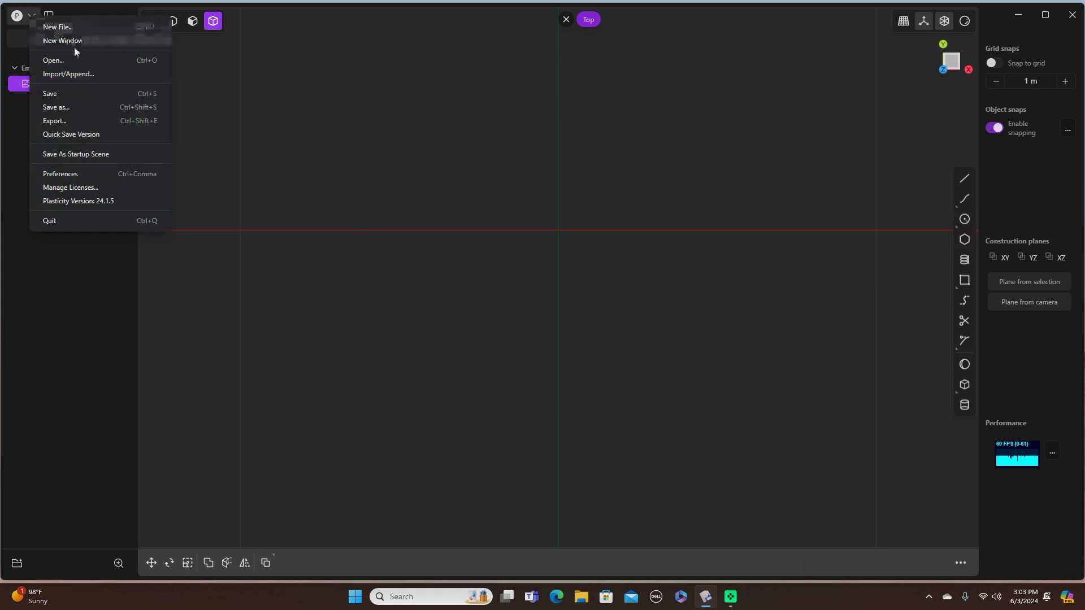
pyautogui.click(76, 75)
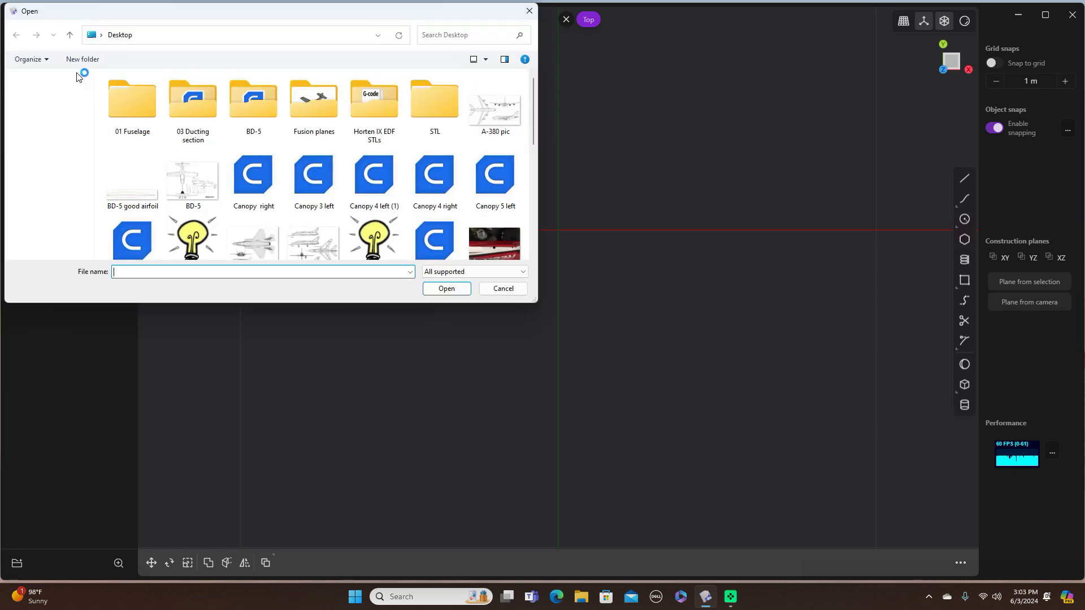
pyautogui.scroll(-10, 385, 149)
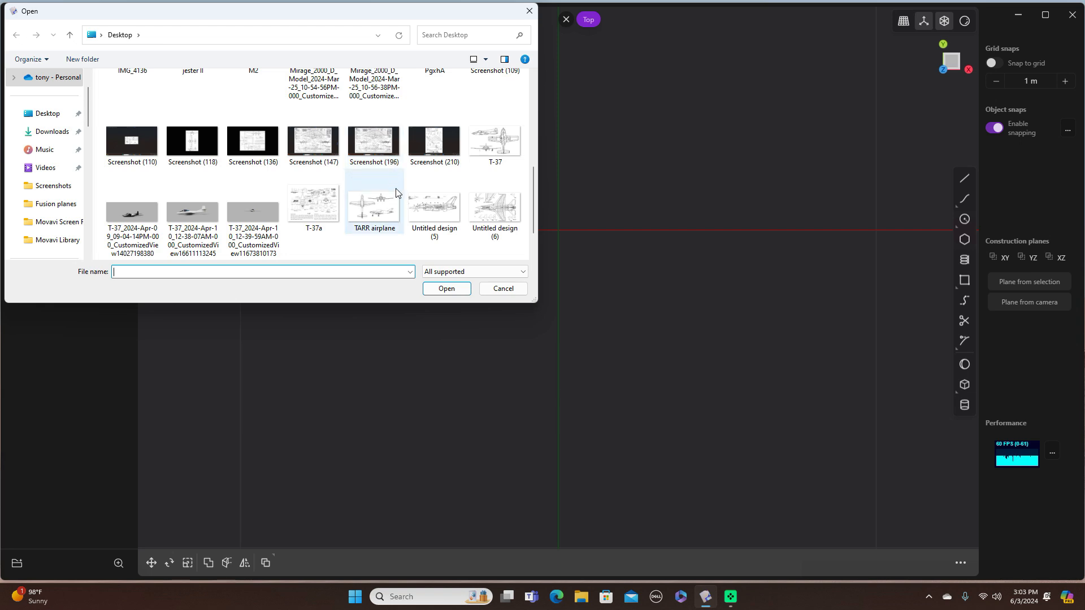
pyautogui.click(493, 216)
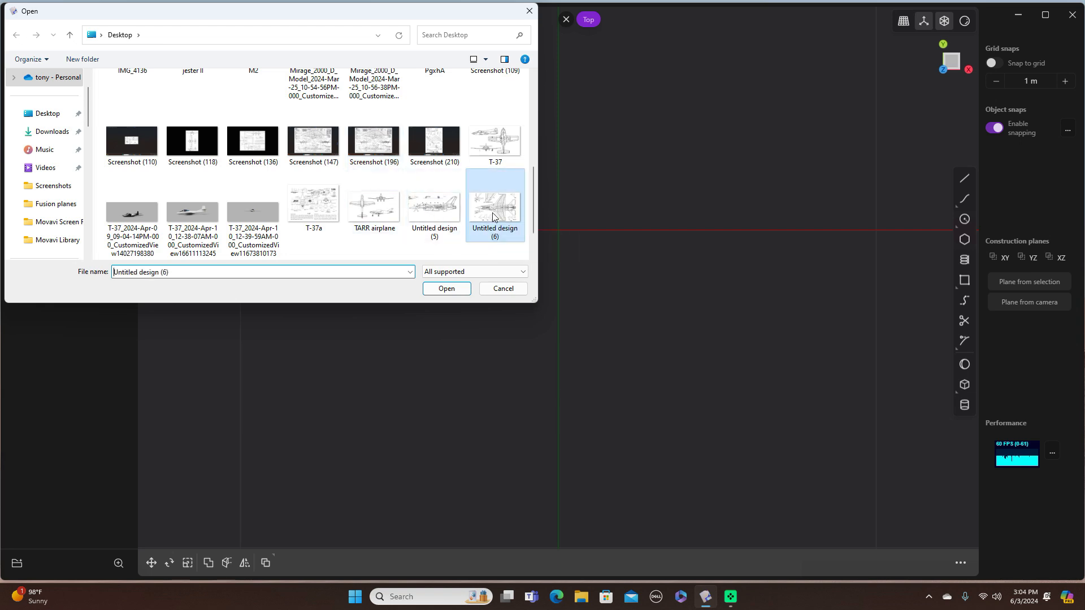
pyautogui.click(465, 291)
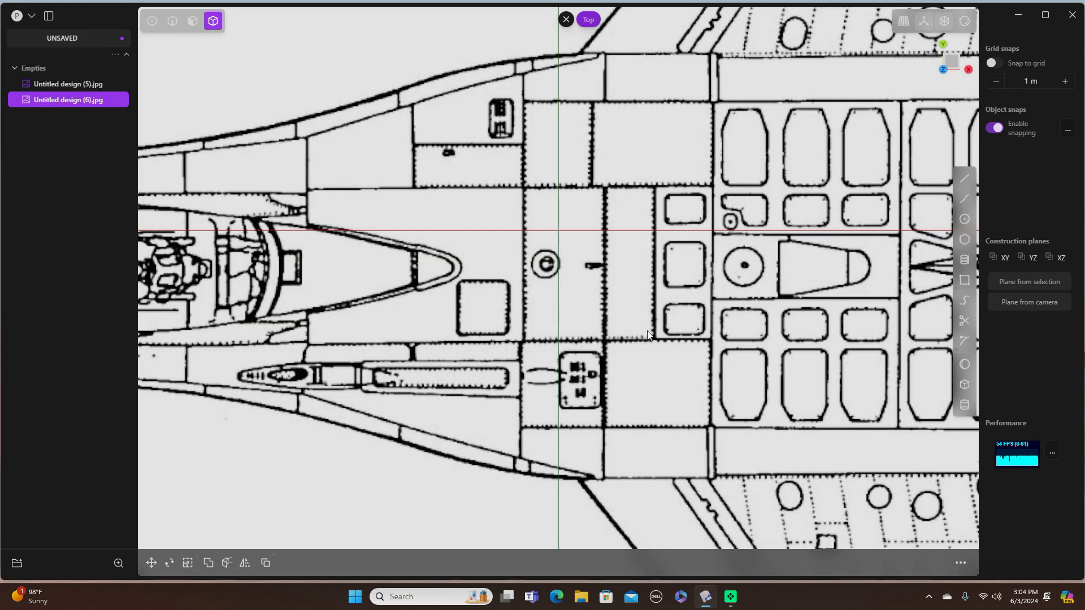
# Rotate the plan-view image 90 degrees about the Z axis so the aircraft's nose points down
pyautogui.scroll(-5, 647, 335)
pyautogui.scroll(-8, 650, 334)
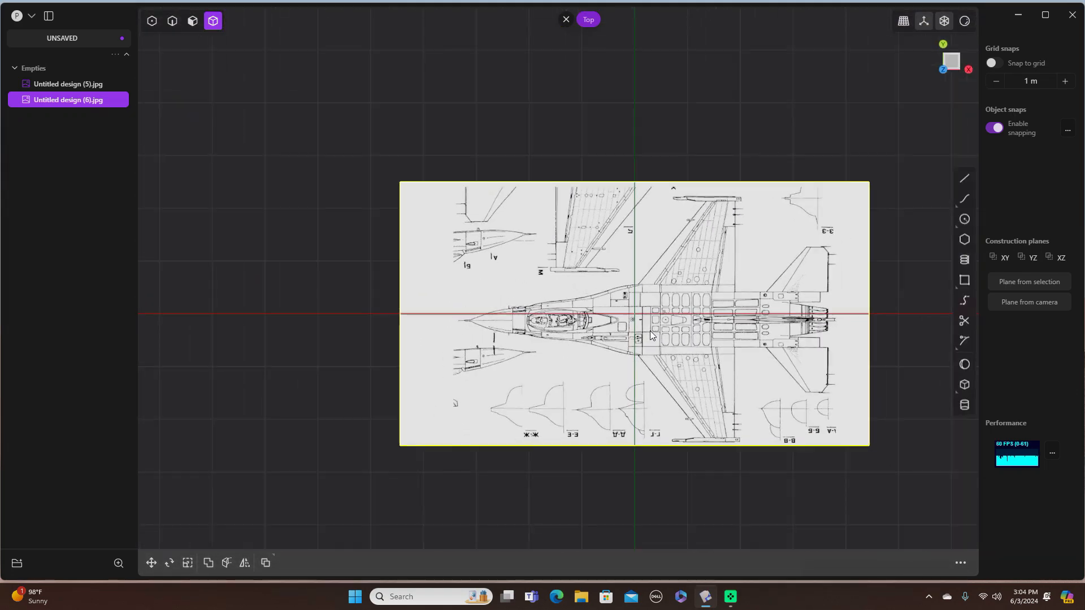
pyautogui.scroll(-4, 651, 335)
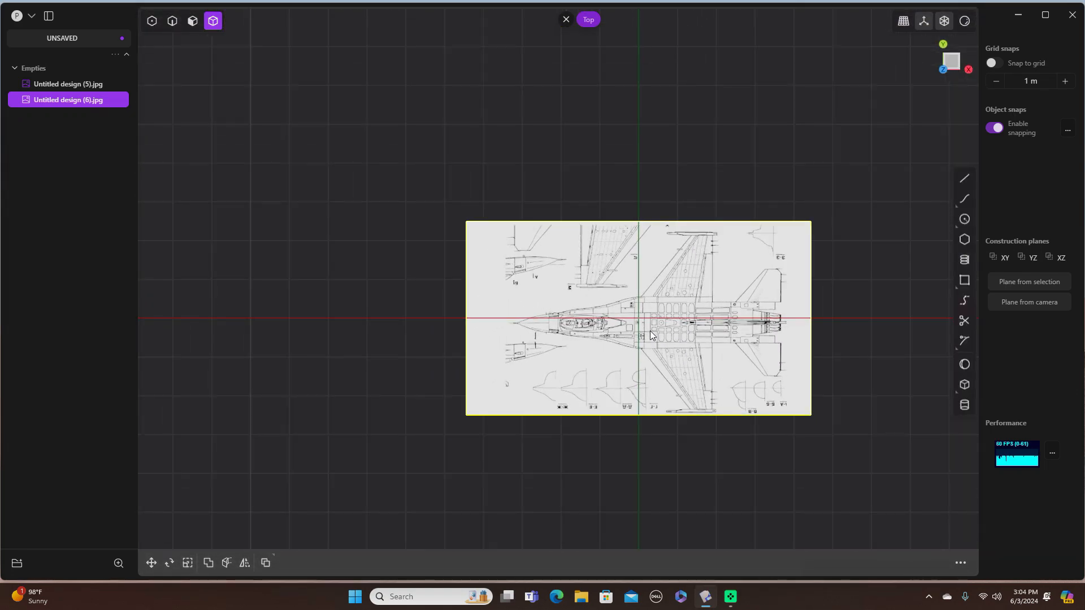
pyautogui.scroll(2, 772, 192)
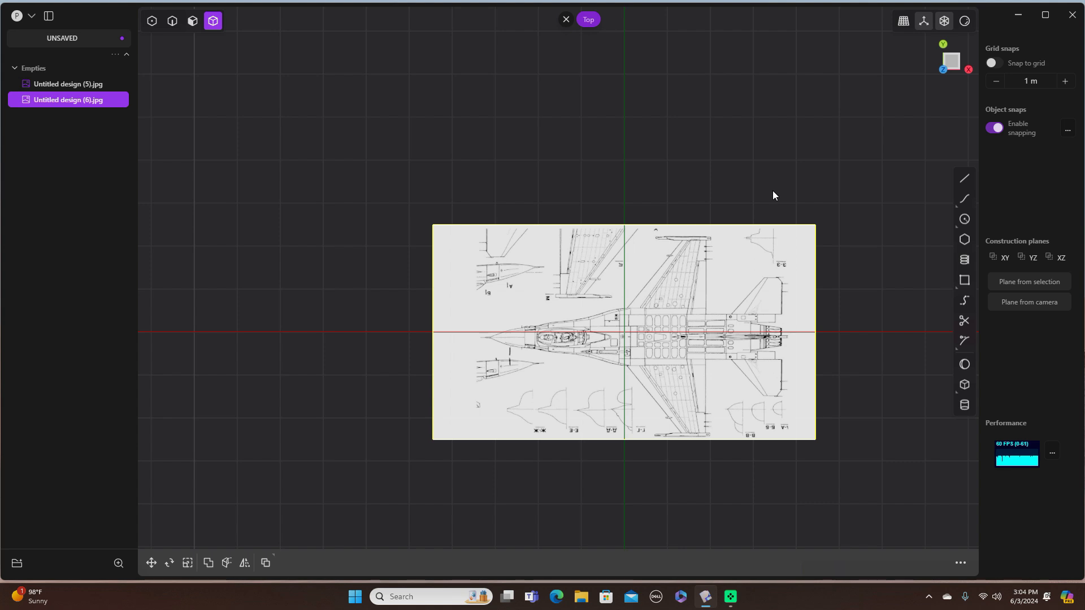
pyautogui.press('r')
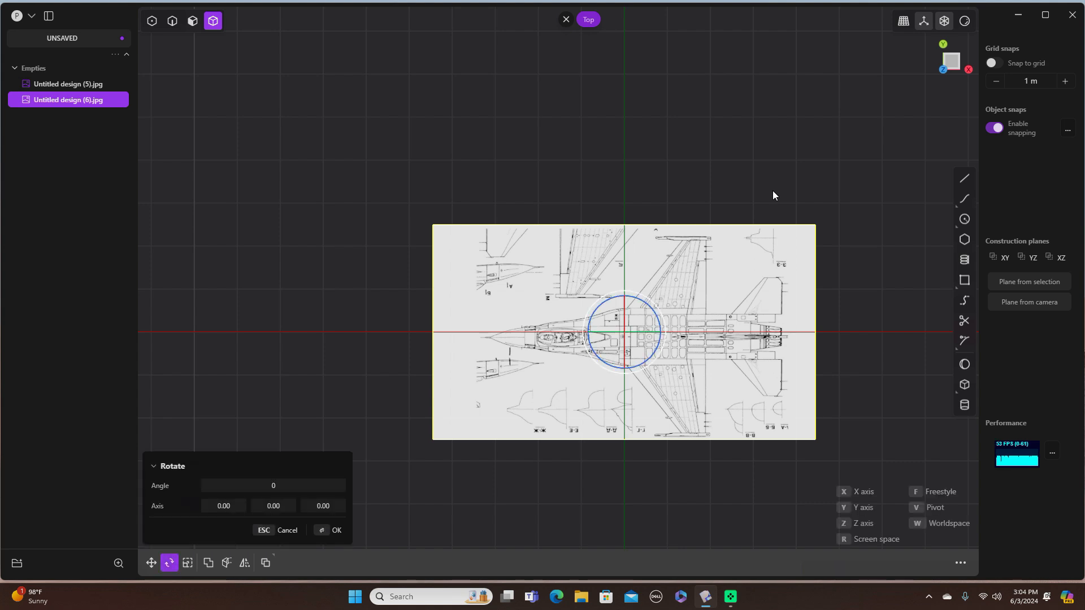
pyautogui.moveTo(656, 306); pyautogui.dragTo(555, 301)
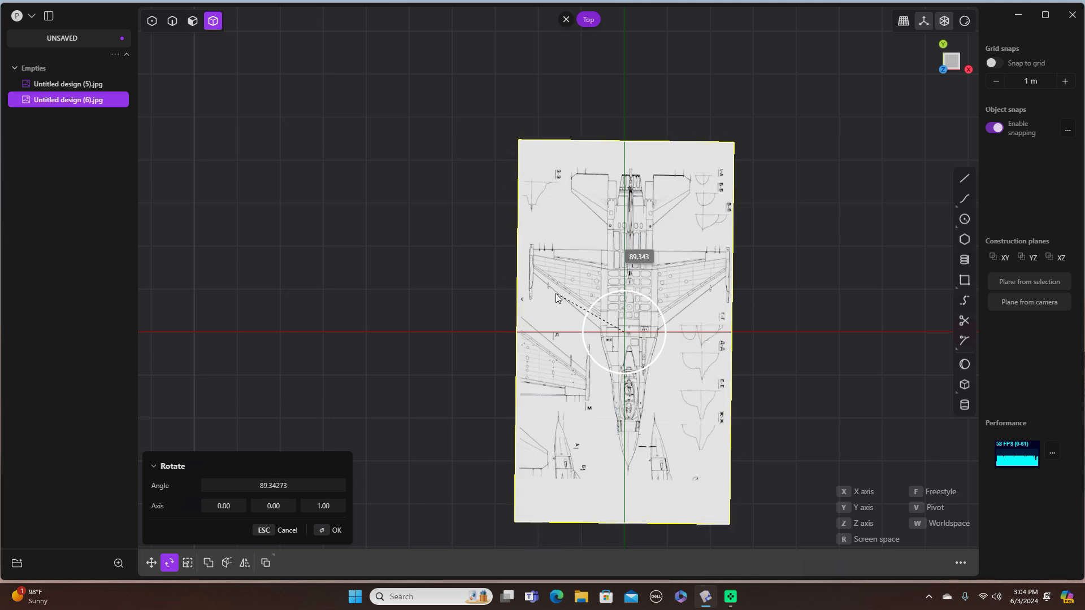
pyautogui.click(294, 486)
pyautogui.write('90')
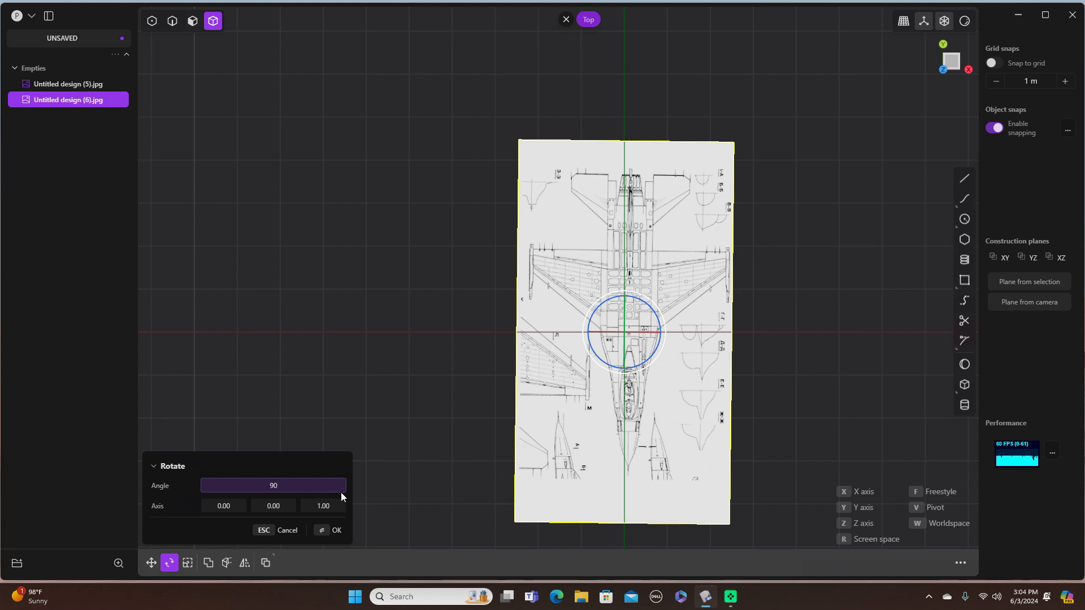
pyautogui.click(334, 530)
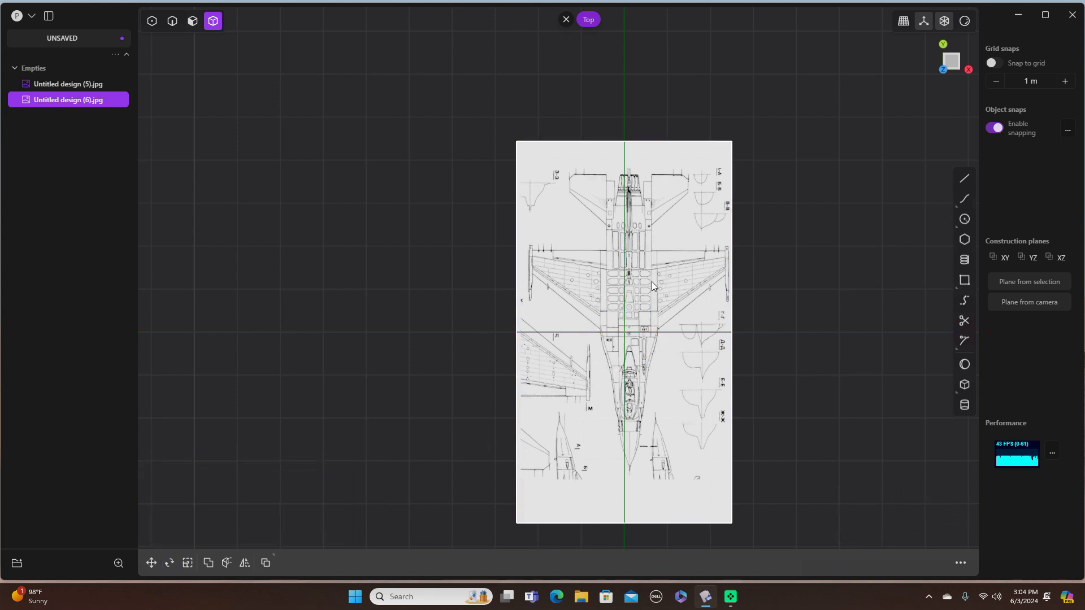
# Scale the plan-view image down to about 0.28 in X and Y and 1.14 in Z, checking it against the side view
pyautogui.scroll(-1, 674, 214)
pyautogui.scroll(2, 775, 184)
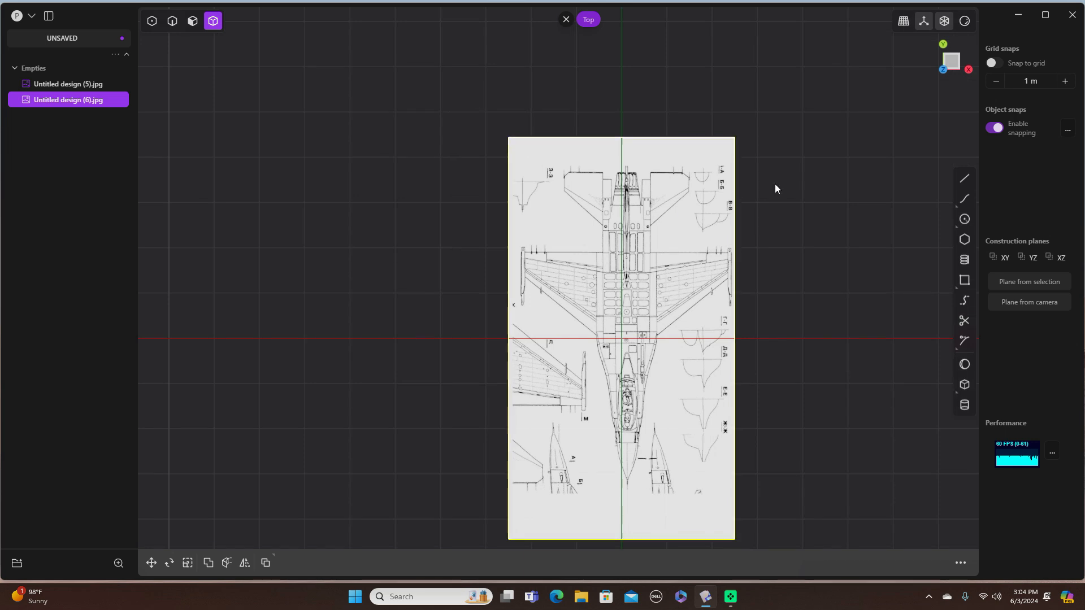
pyautogui.press('s')
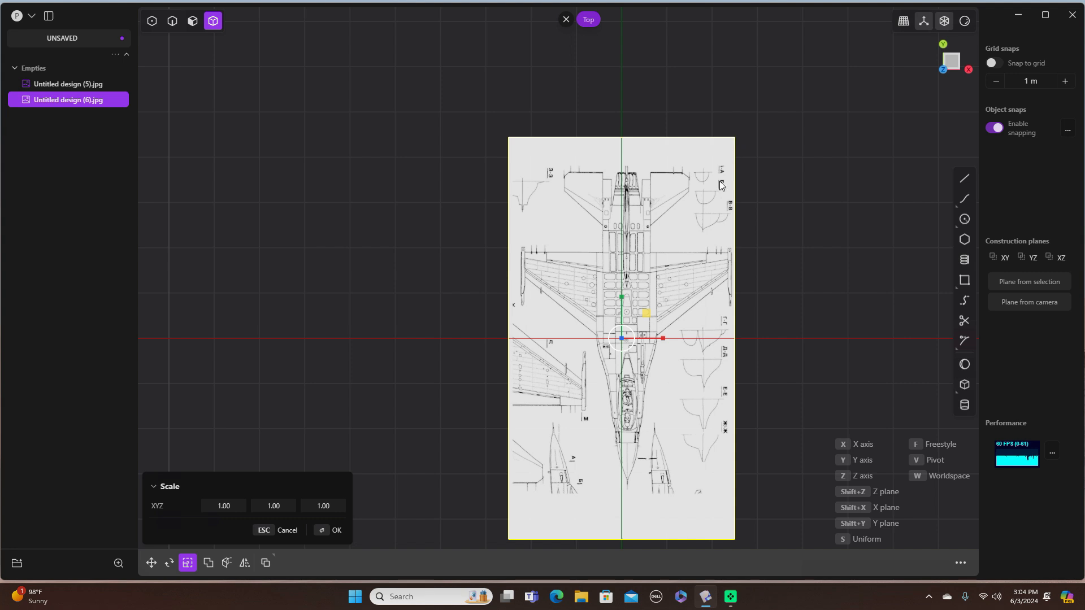
pyautogui.moveTo(648, 311); pyautogui.dragTo(633, 328)
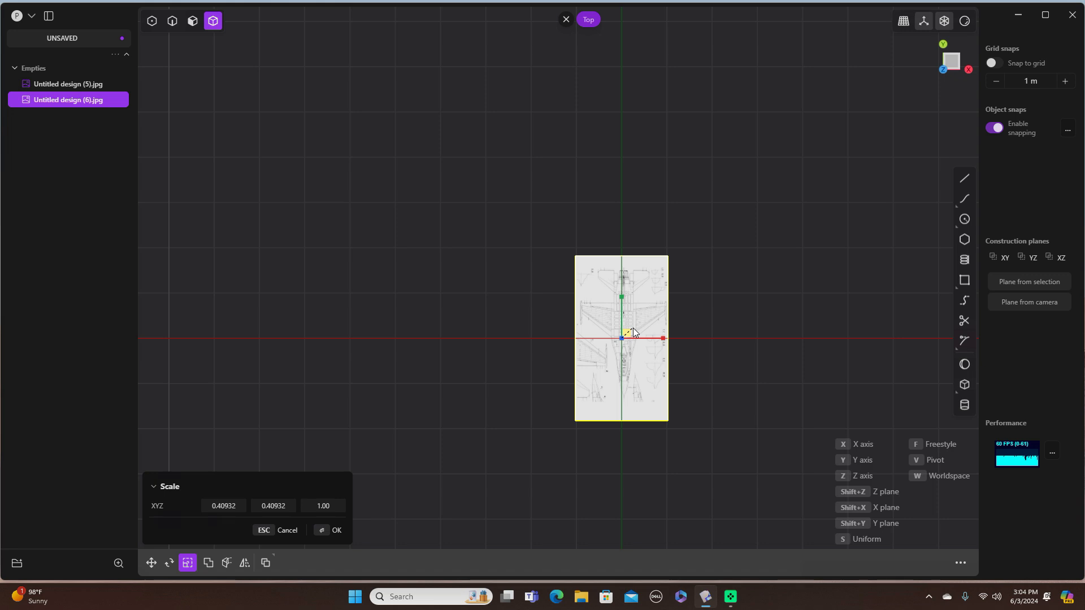
pyautogui.moveTo(633, 328); pyautogui.dragTo(626, 331)
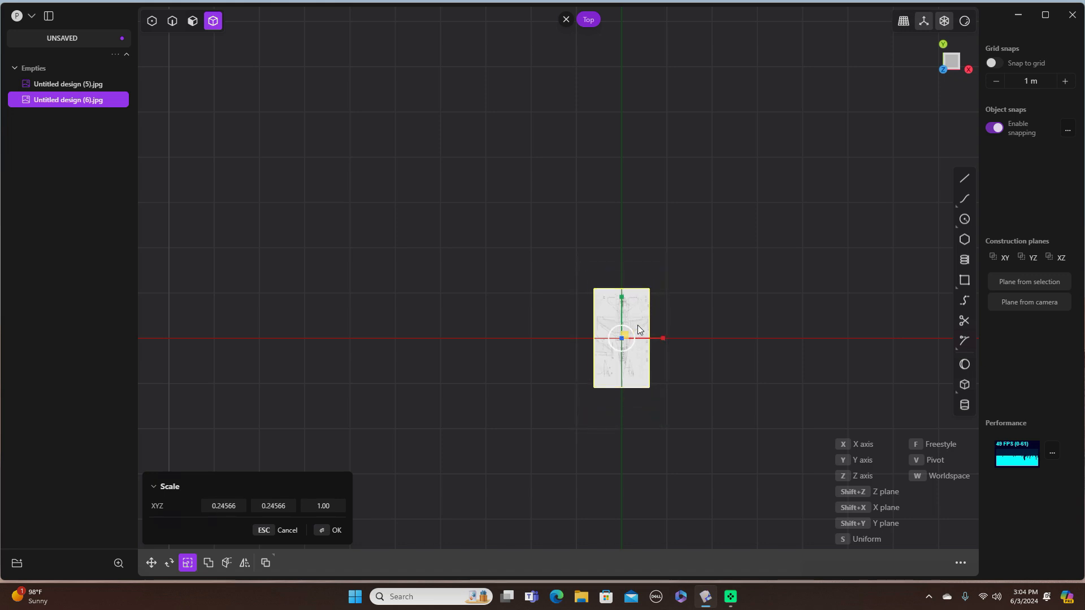
pyautogui.scroll(3, 664, 318)
pyautogui.scroll(2, 665, 319)
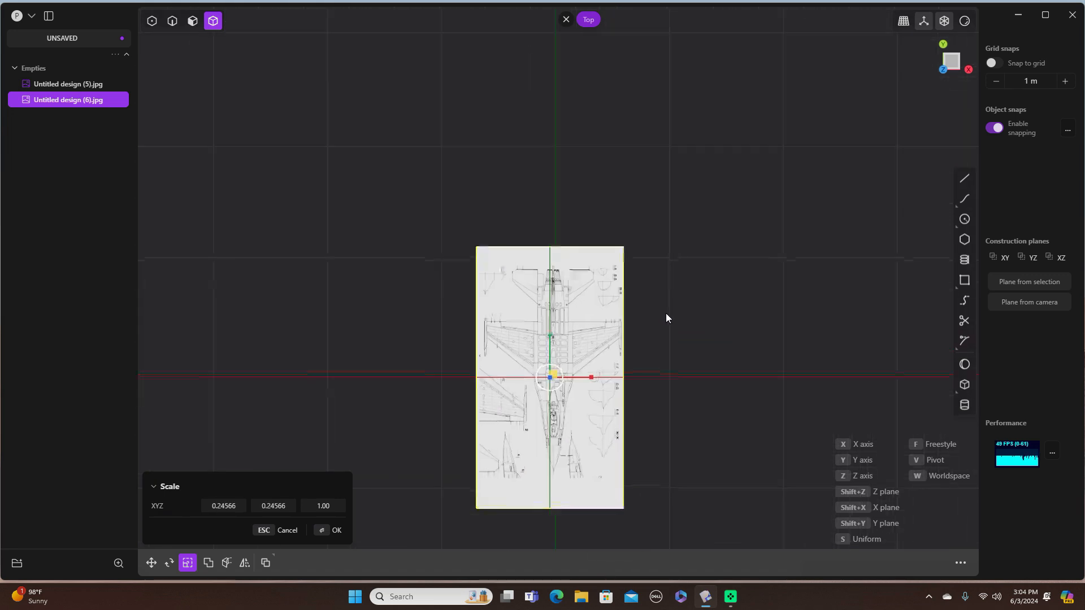
pyautogui.moveTo(677, 326); pyautogui.dragTo(742, 243, button='middle')
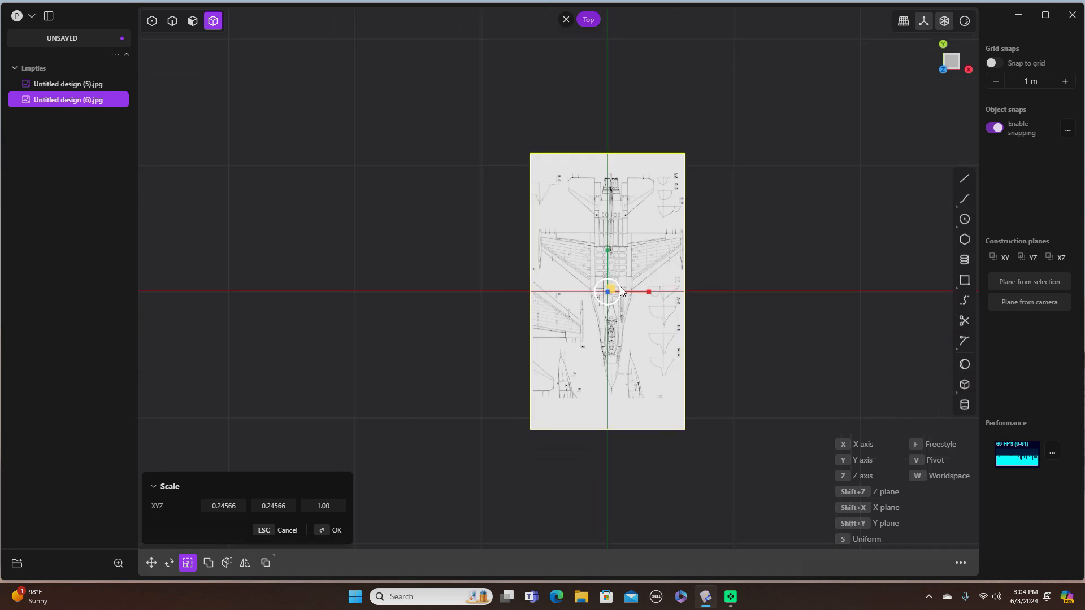
pyautogui.moveTo(620, 290); pyautogui.dragTo(622, 289)
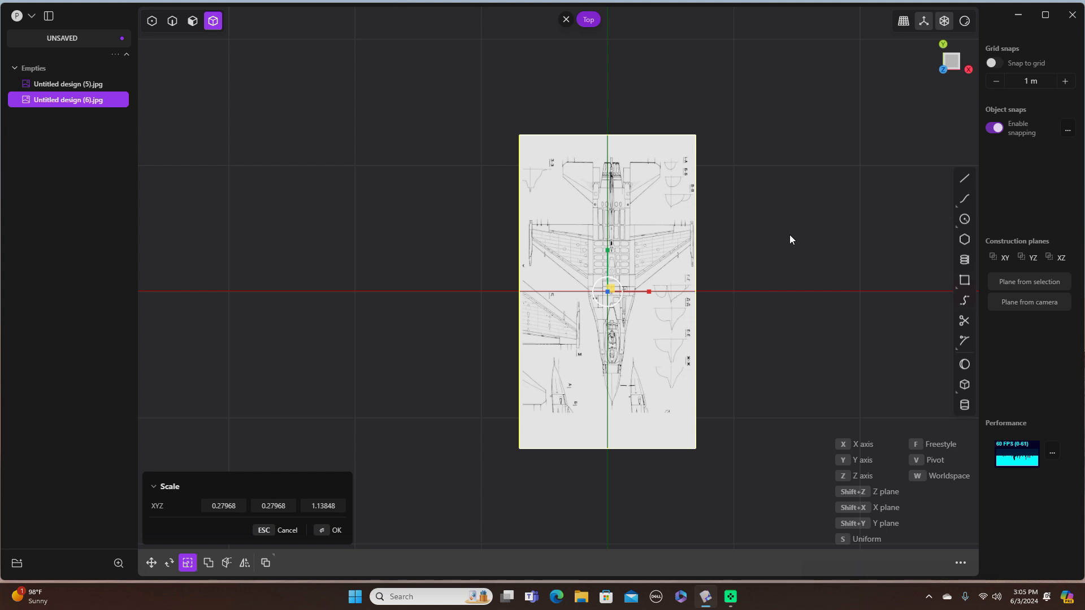
pyautogui.press('KP_3')
pyautogui.scroll(4, 679, 229)
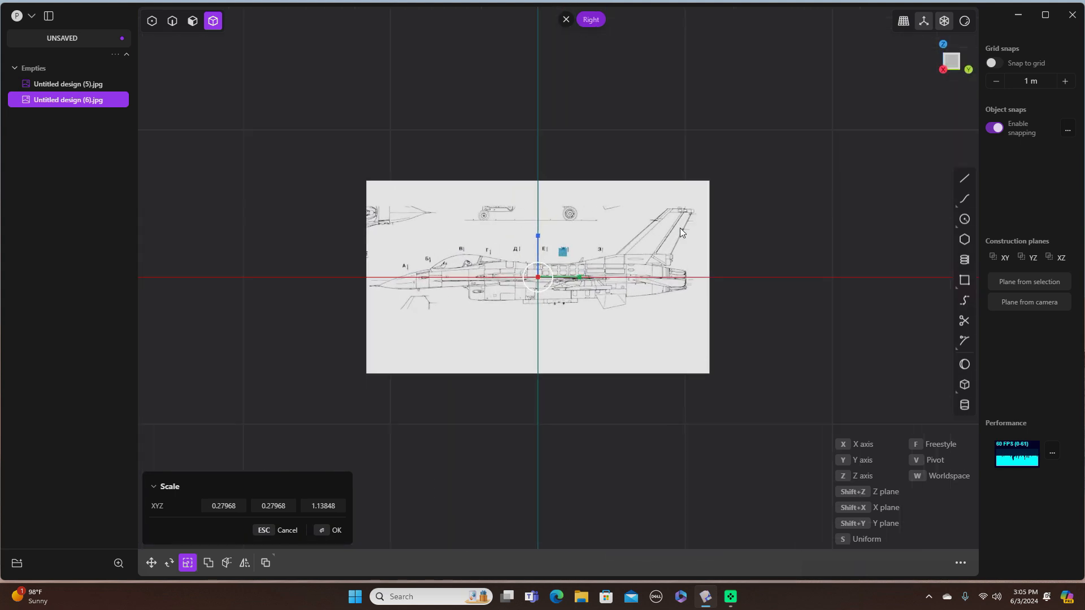
pyautogui.click(335, 530)
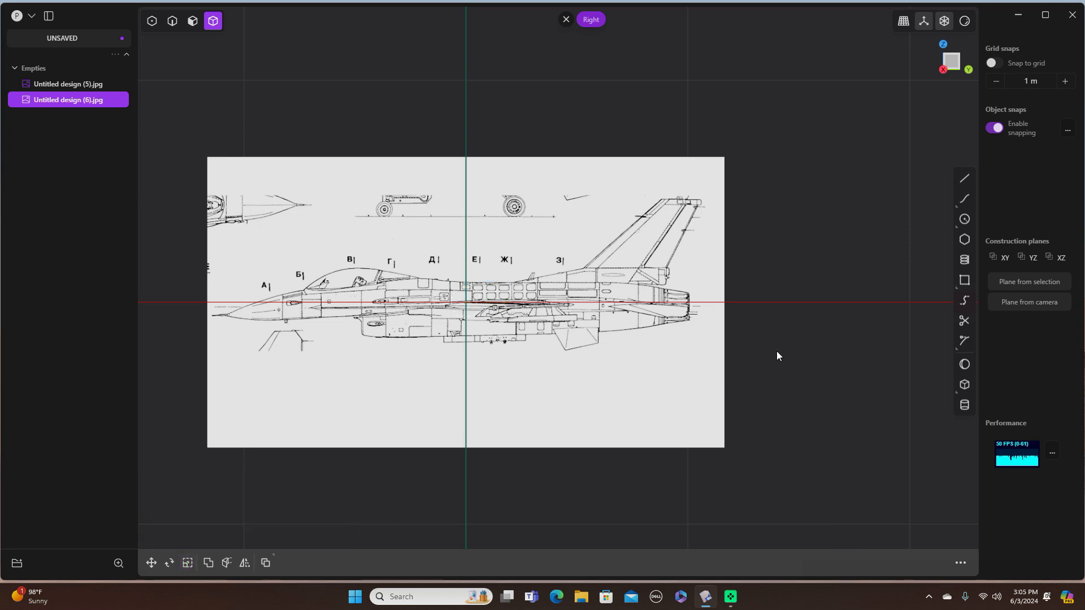
# In the Right view, draw a straight reference line about 2.08 m long from the aircraft's tail end to near its nose
pyautogui.scroll(1, 777, 354)
pyautogui.keyDown('shift'); pyautogui.moveTo(781, 360); pyautogui.dragTo(866, 357, button='middle'); pyautogui.keyUp('shift')
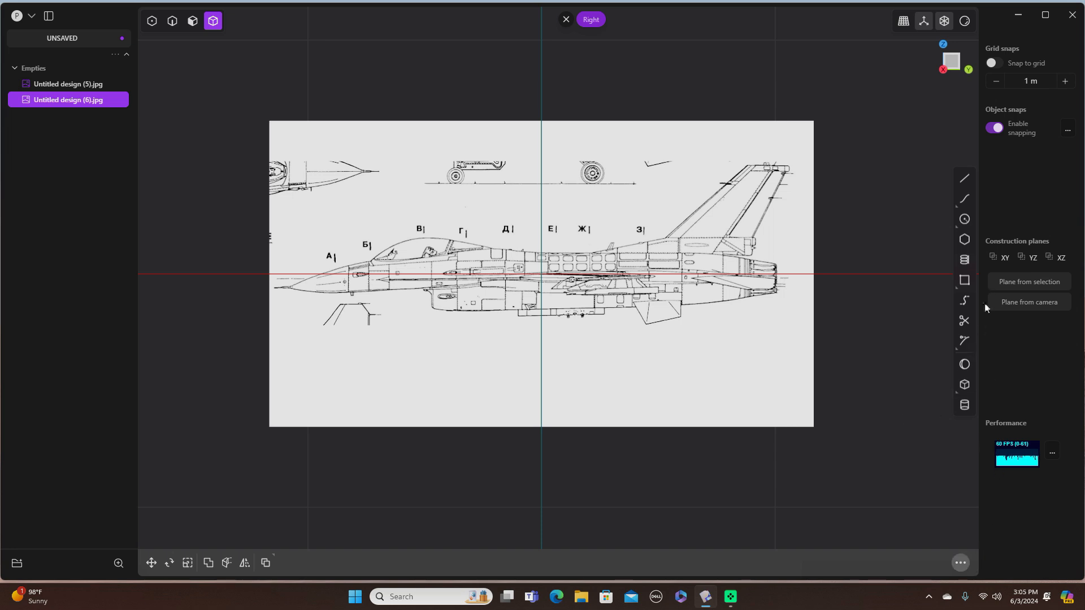
pyautogui.click(965, 180)
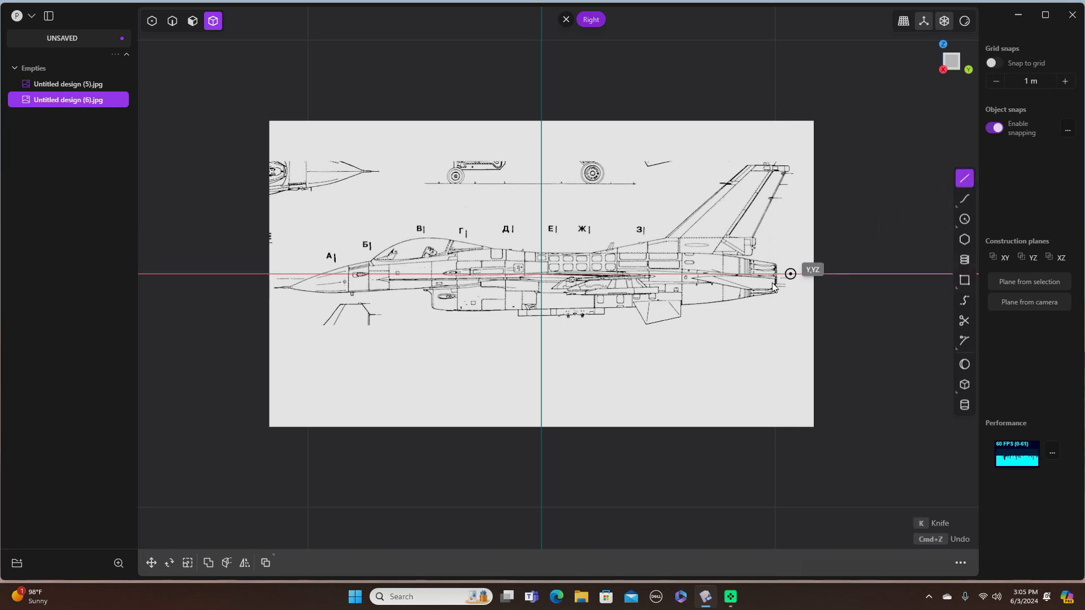
pyautogui.click(775, 249)
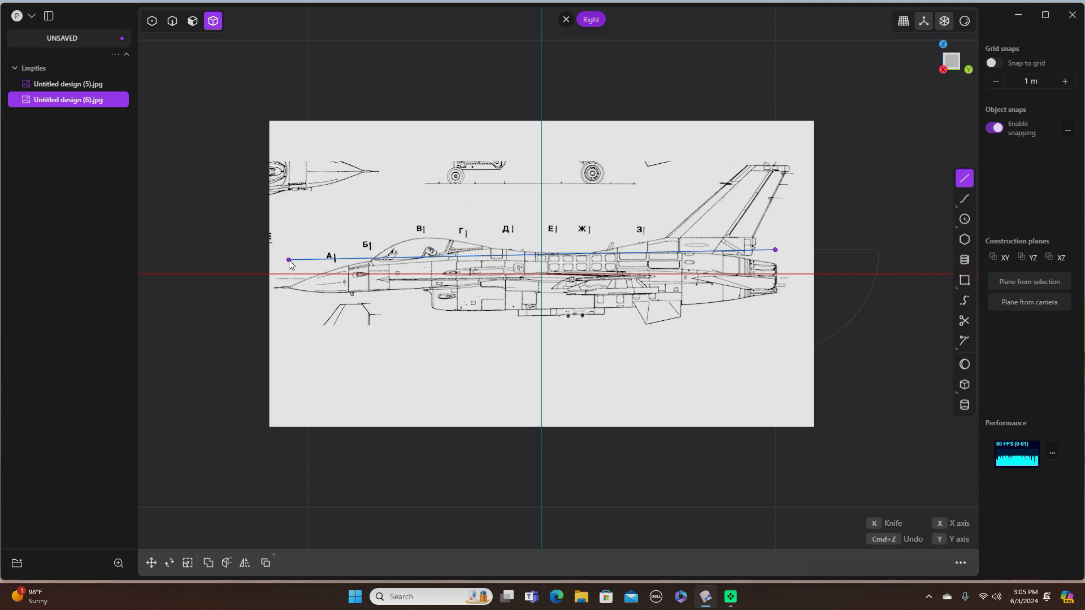
pyautogui.click(290, 260)
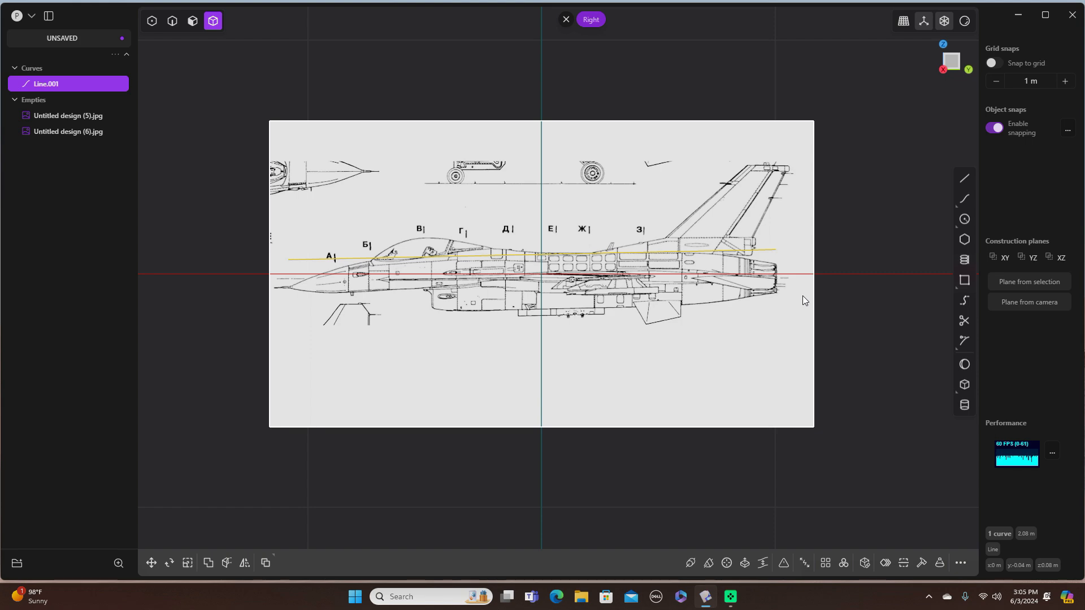
# In the Top view, scale the plan-view image to about 0.97 in X and Y against the reference line
pyautogui.press('7')
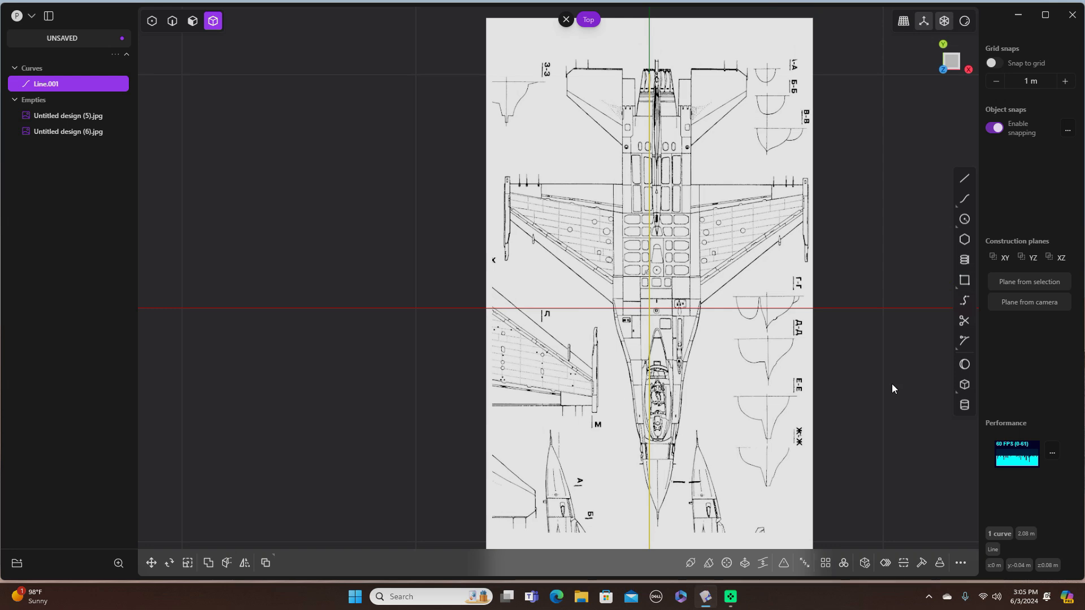
pyautogui.keyDown('shift'); pyautogui.moveTo(886, 389); pyautogui.dragTo(846, 344, button='middle'); pyautogui.keyUp('shift')
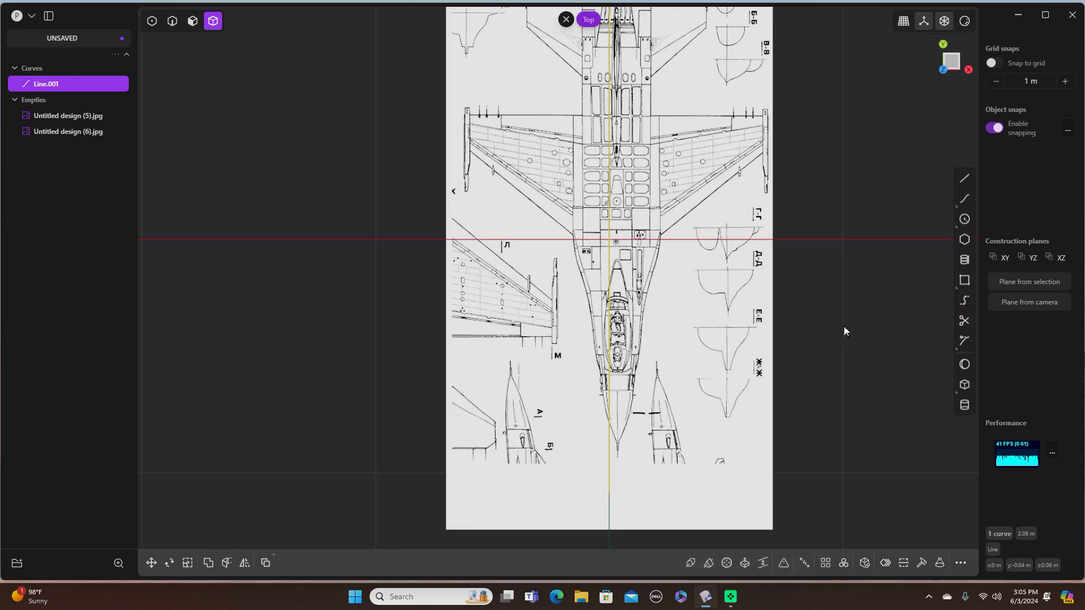
pyautogui.scroll(-1, 843, 327)
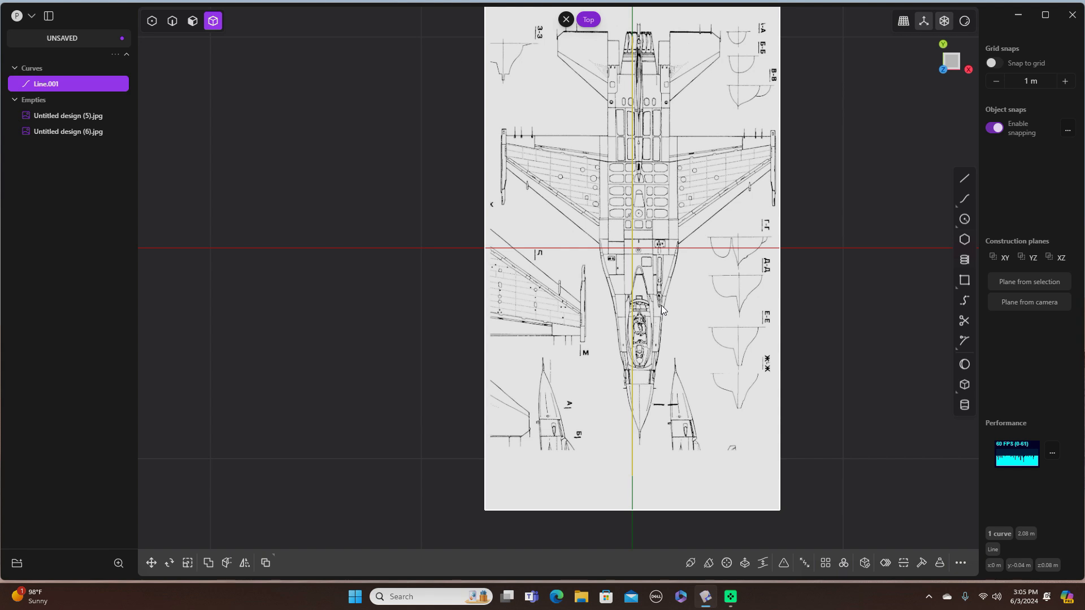
pyautogui.click(772, 217)
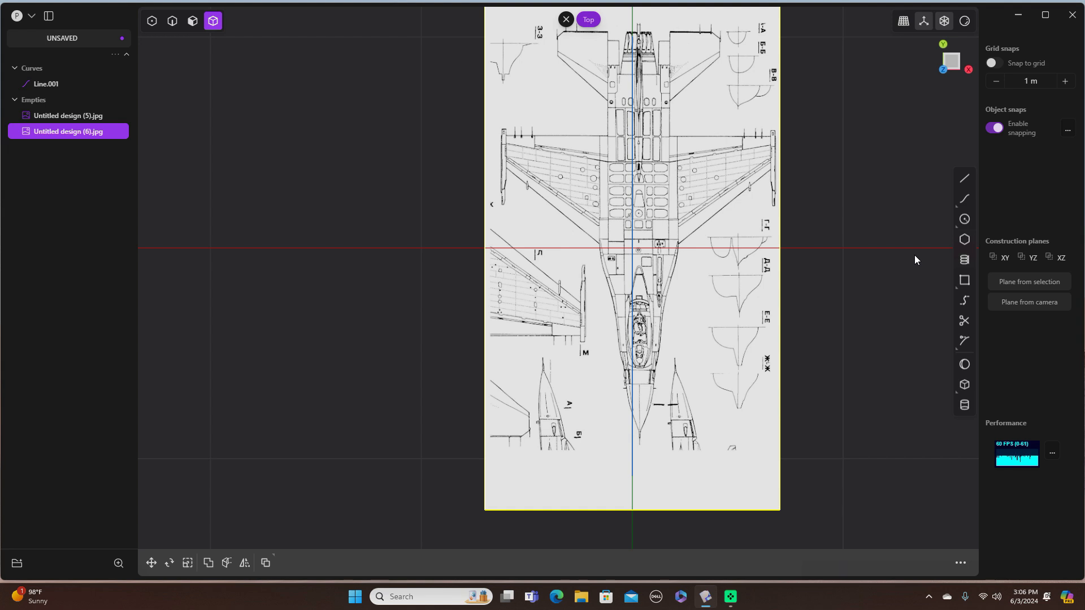
pyautogui.press('s')
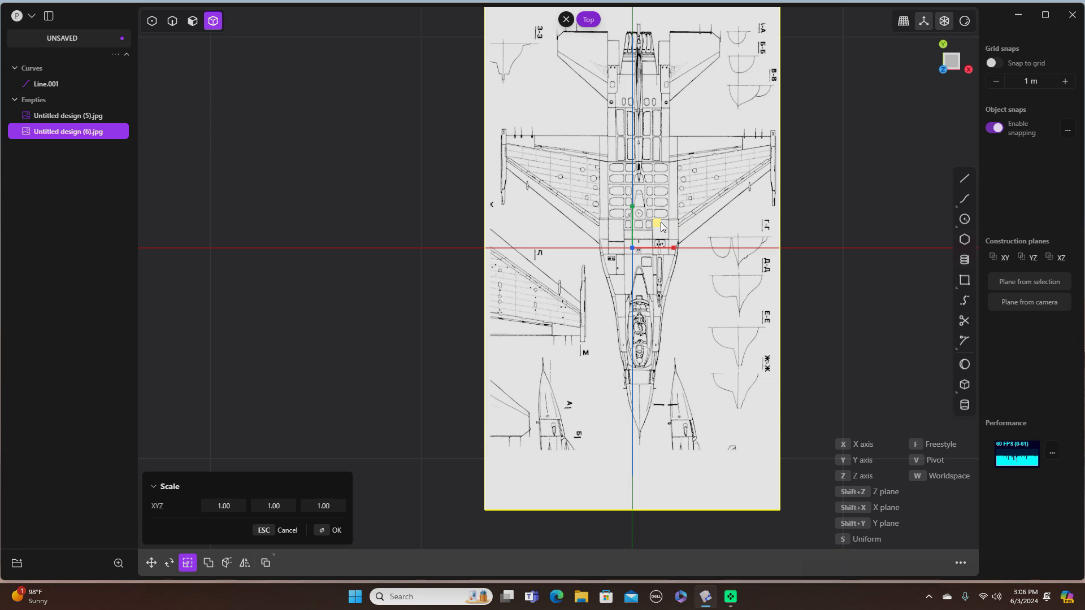
pyautogui.moveTo(660, 222); pyautogui.dragTo(660, 226)
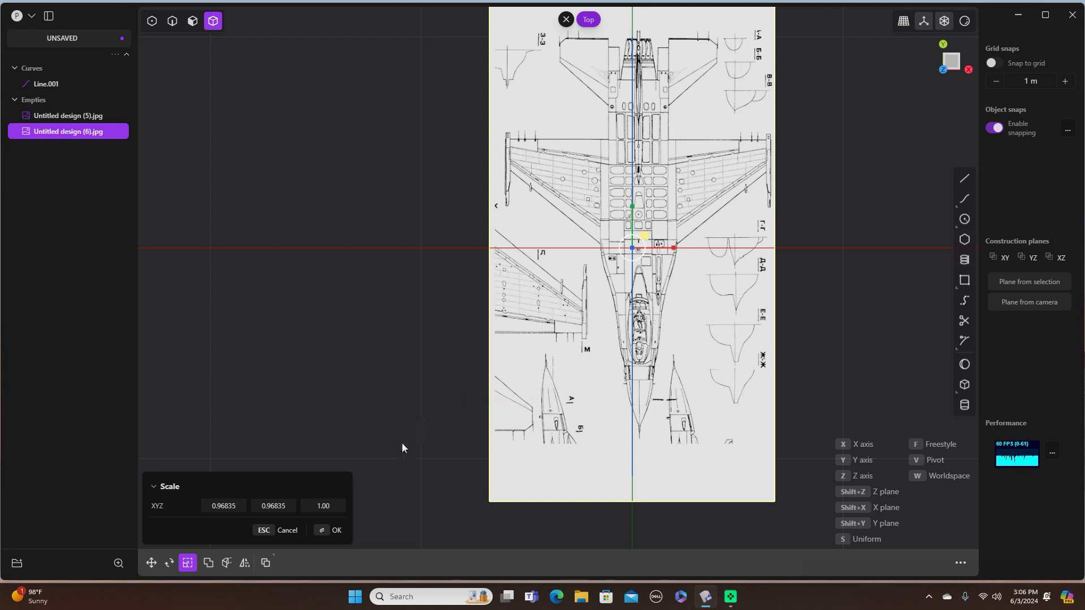
pyautogui.click(337, 530)
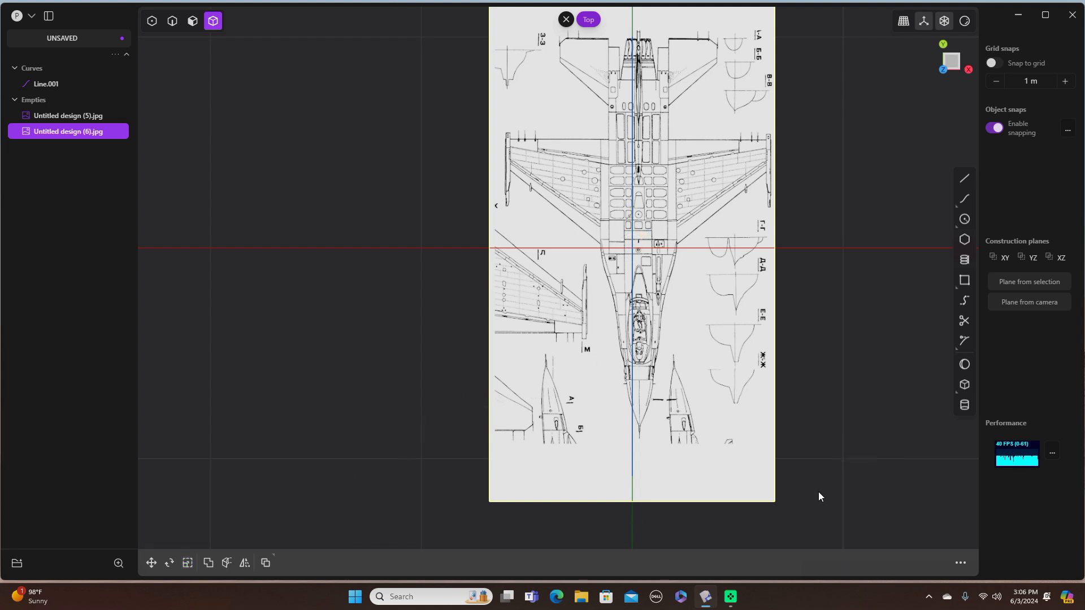
# Move the plan-view image about -0.032 m along X to centre the fuselage on the reference line
pyautogui.click(900, 389)
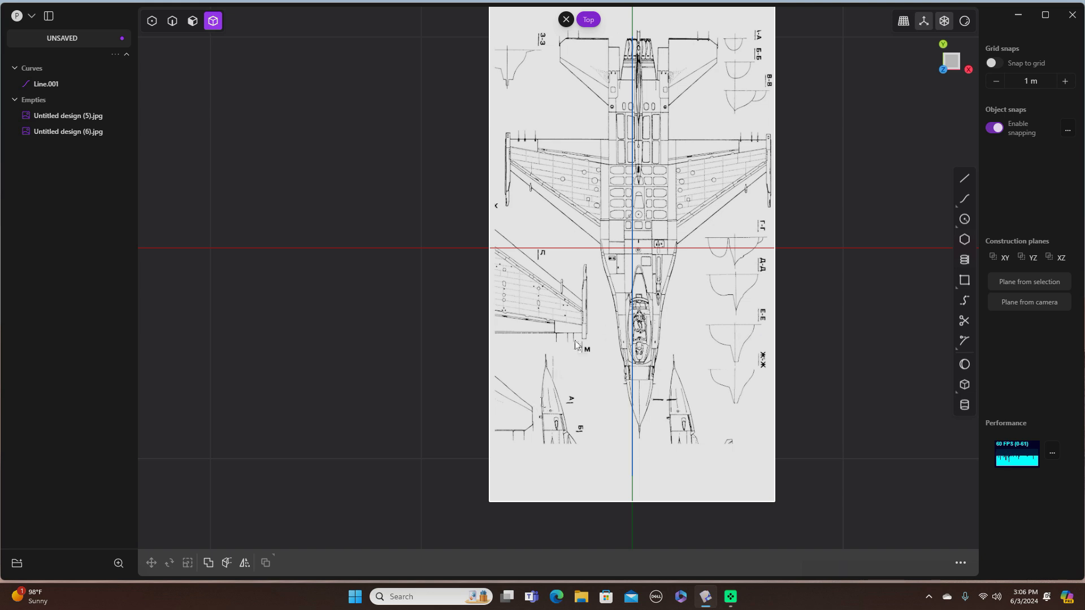
pyautogui.click(492, 363)
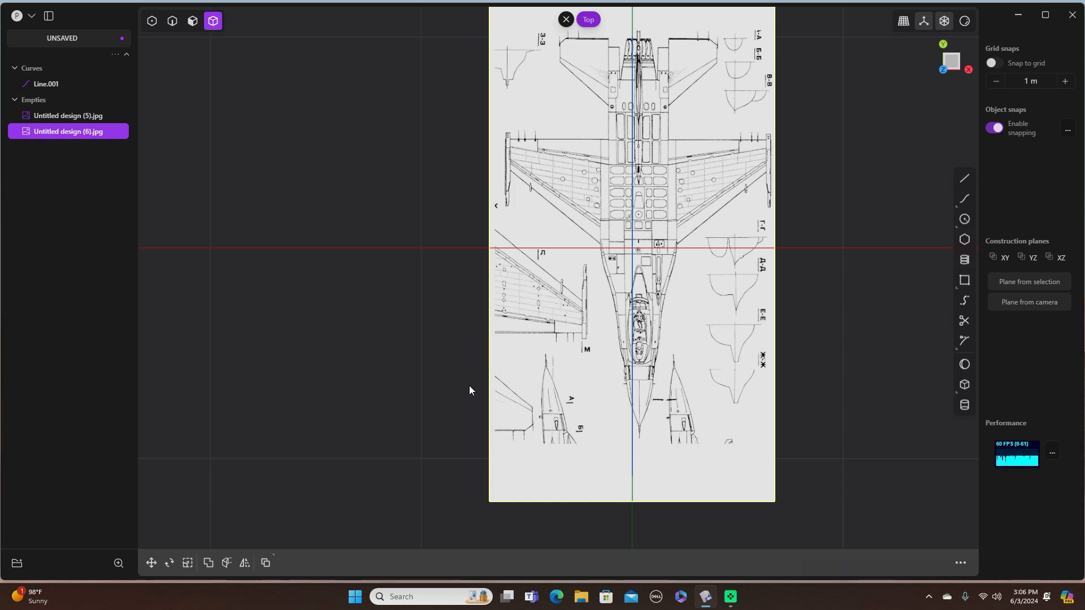
pyautogui.press('g')
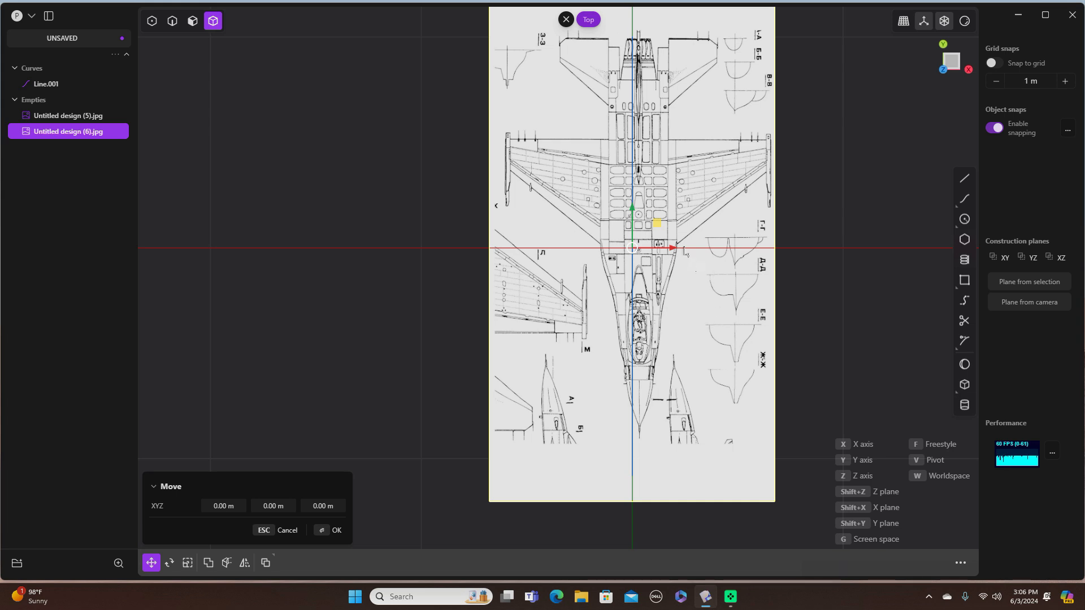
pyautogui.moveTo(673, 248); pyautogui.dragTo(665, 245)
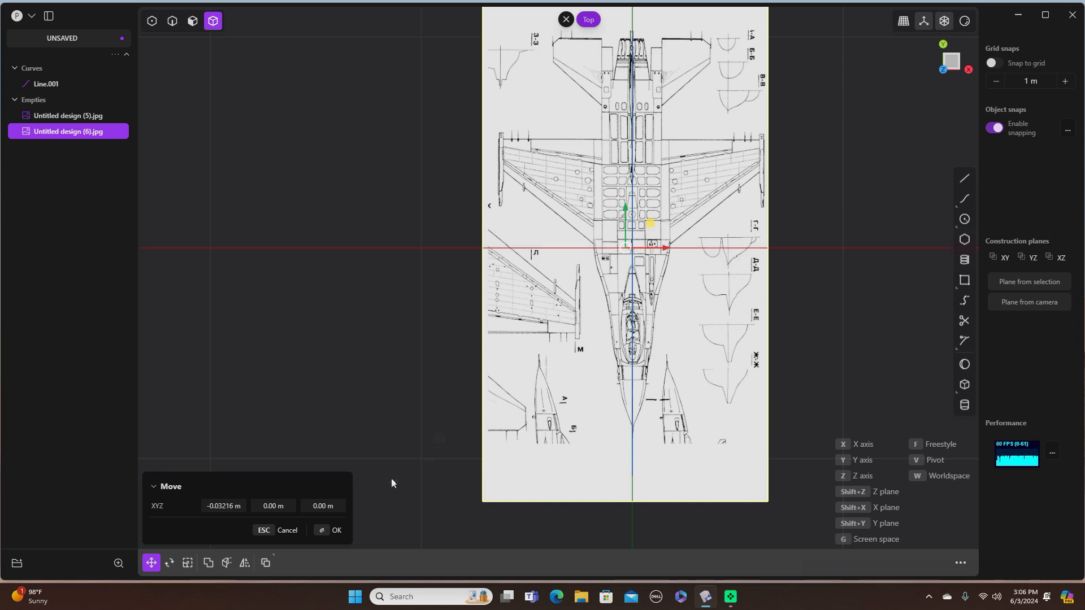
pyautogui.click(337, 531)
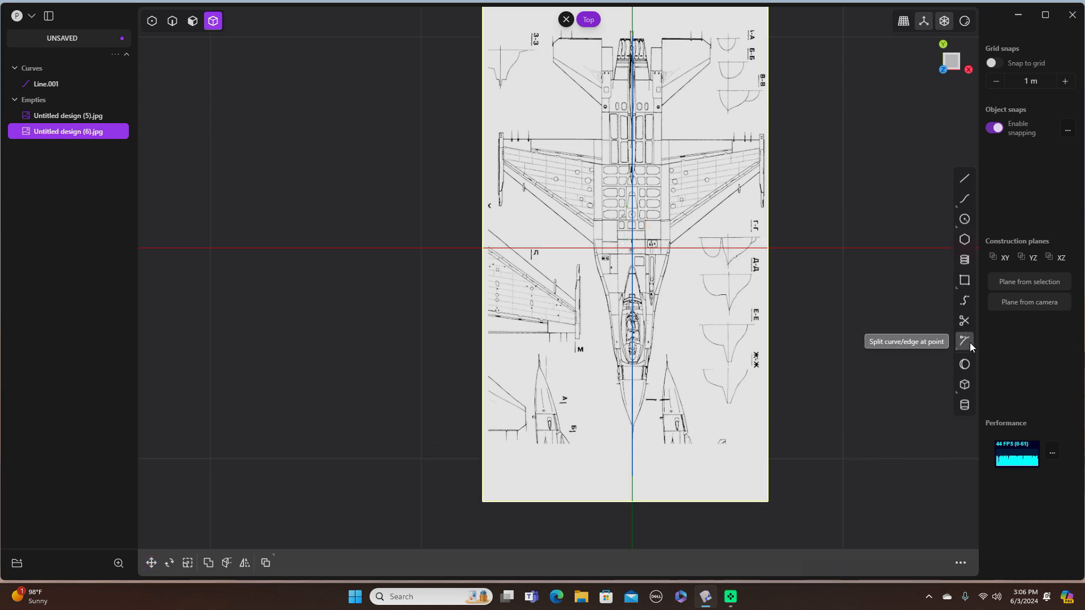
# Compare the plan-view image with the side view and scale it by about 1.03 in X and Y in the Top view
pyautogui.press('KP_3')
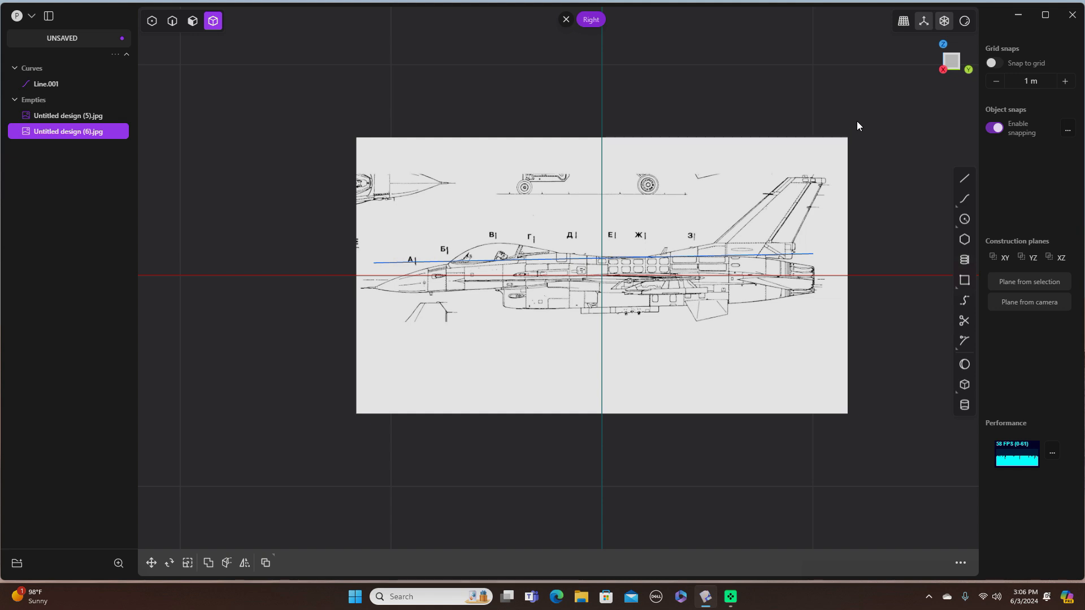
pyautogui.moveTo(856, 113); pyautogui.dragTo(870, 224, button='middle')
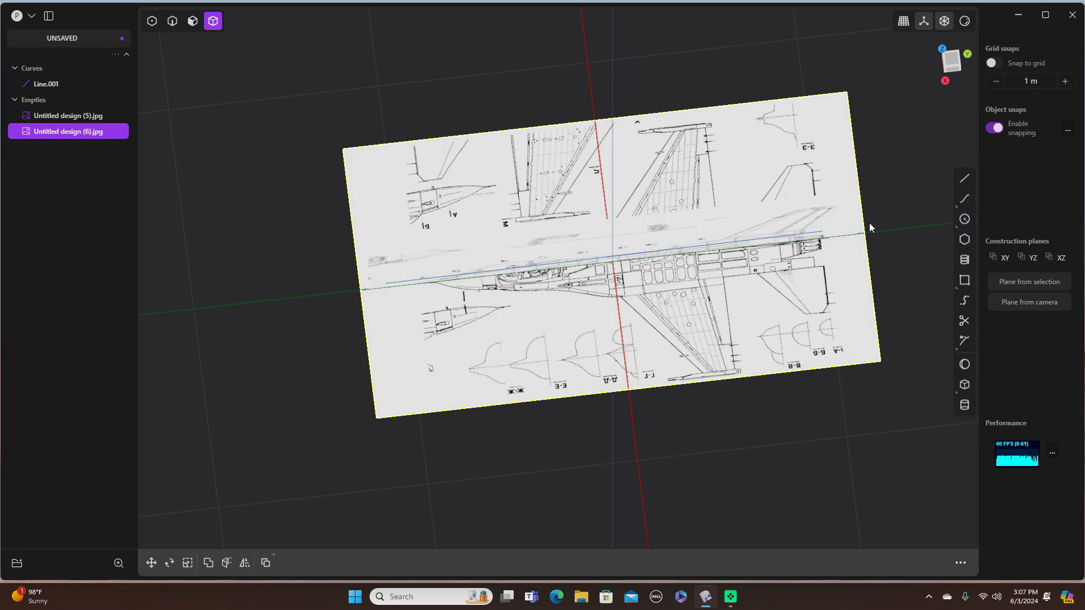
pyautogui.click(941, 64)
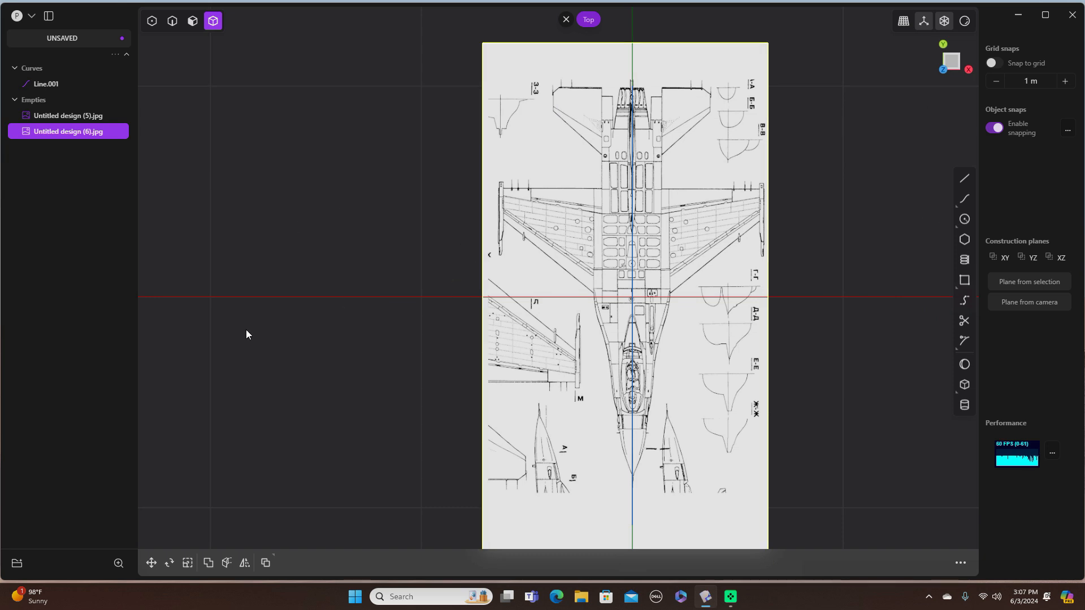
pyautogui.press('s')
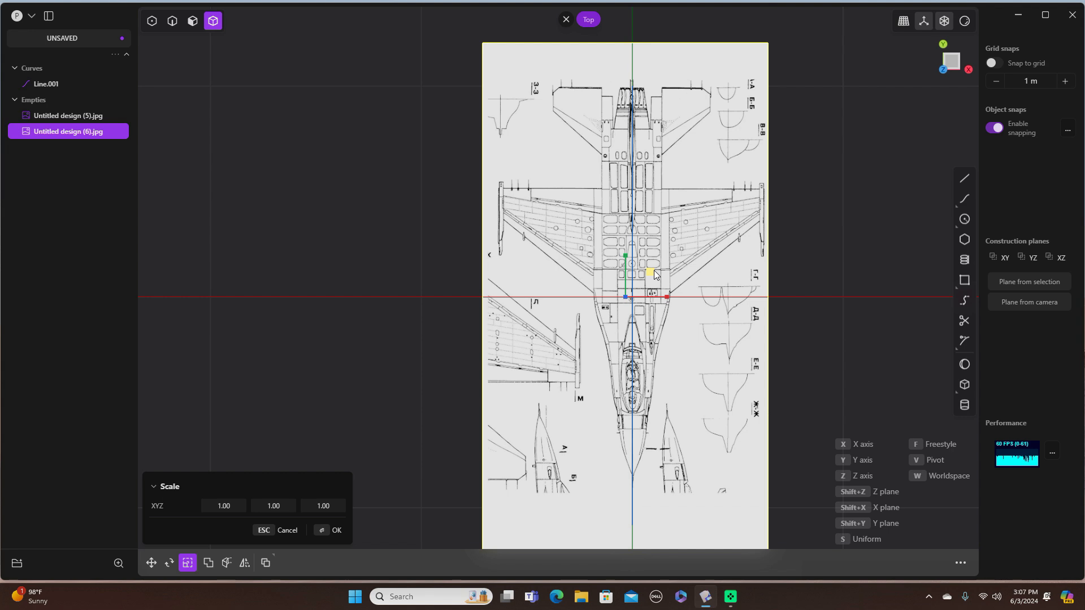
pyautogui.moveTo(653, 271); pyautogui.dragTo(655, 275)
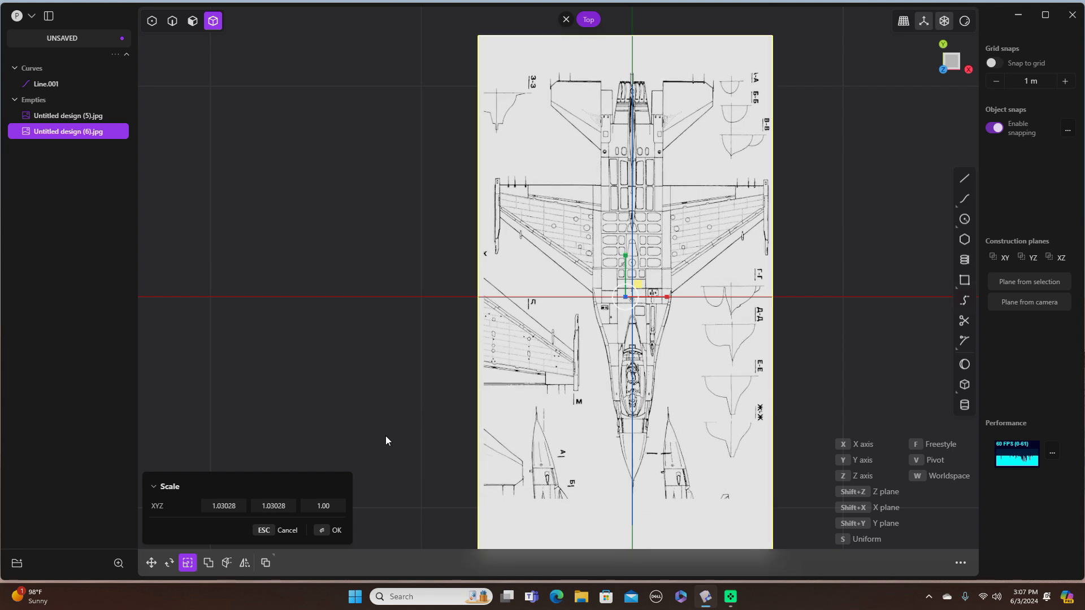
pyautogui.click(338, 532)
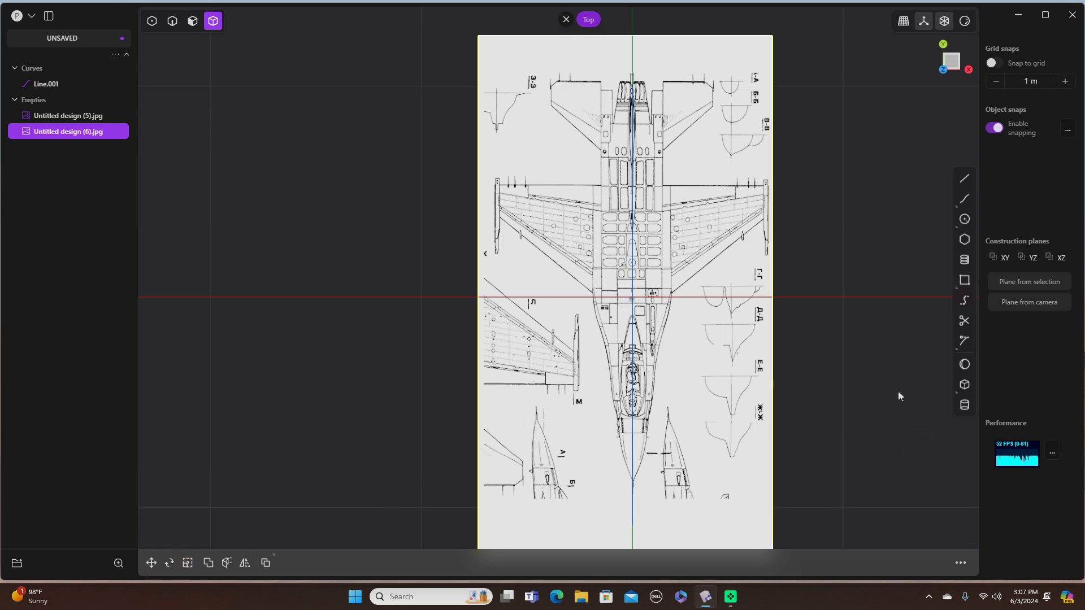
# Check the alignment of the two crossed reference images in perspective and return to the Right view
pyautogui.moveTo(894, 418); pyautogui.dragTo(778, 337, button='middle')
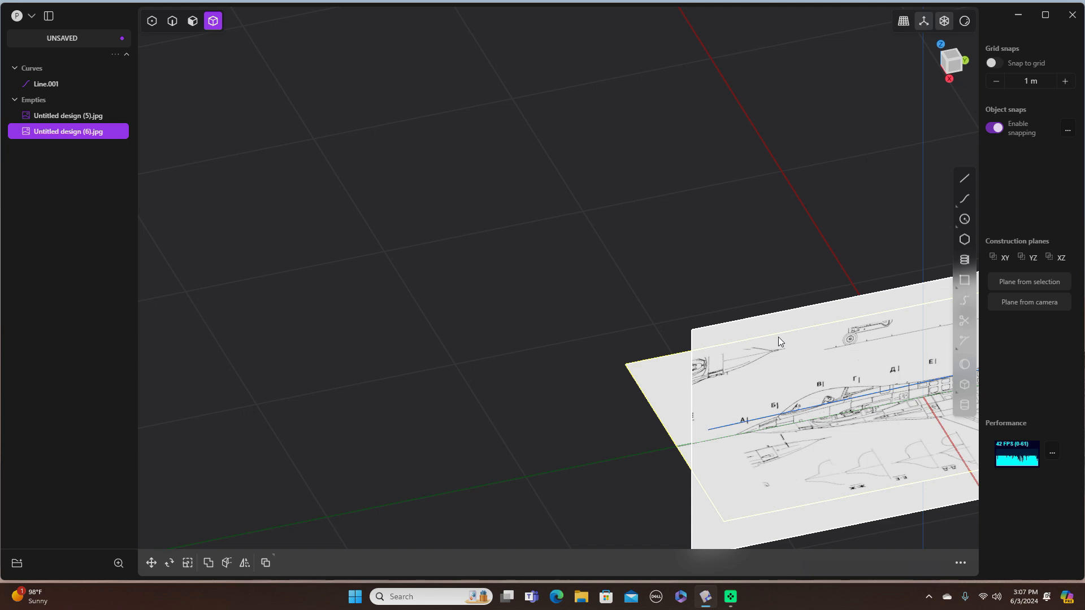
pyautogui.moveTo(806, 126); pyautogui.dragTo(780, 175, button='middle')
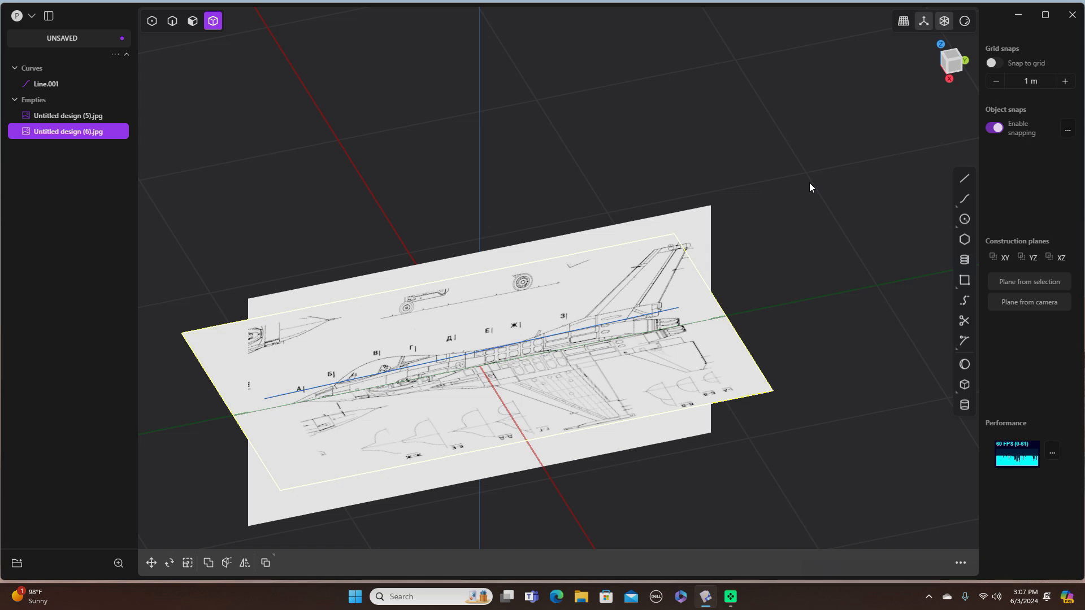
pyautogui.press('KP_3')
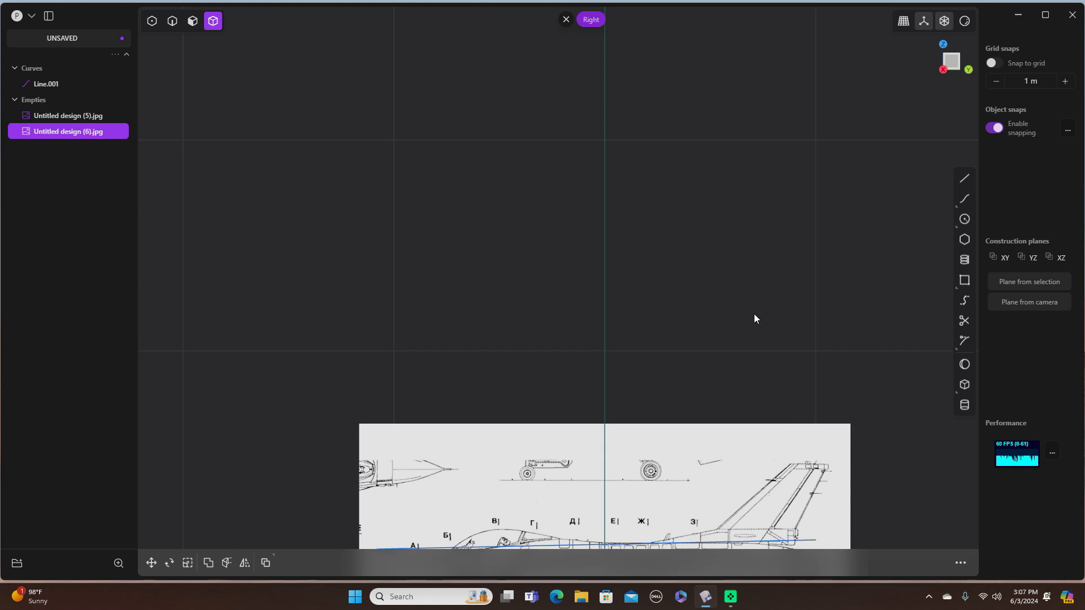
pyautogui.keyDown('shift'); pyautogui.moveTo(756, 338); pyautogui.dragTo(697, 123, button='middle'); pyautogui.keyUp('shift')
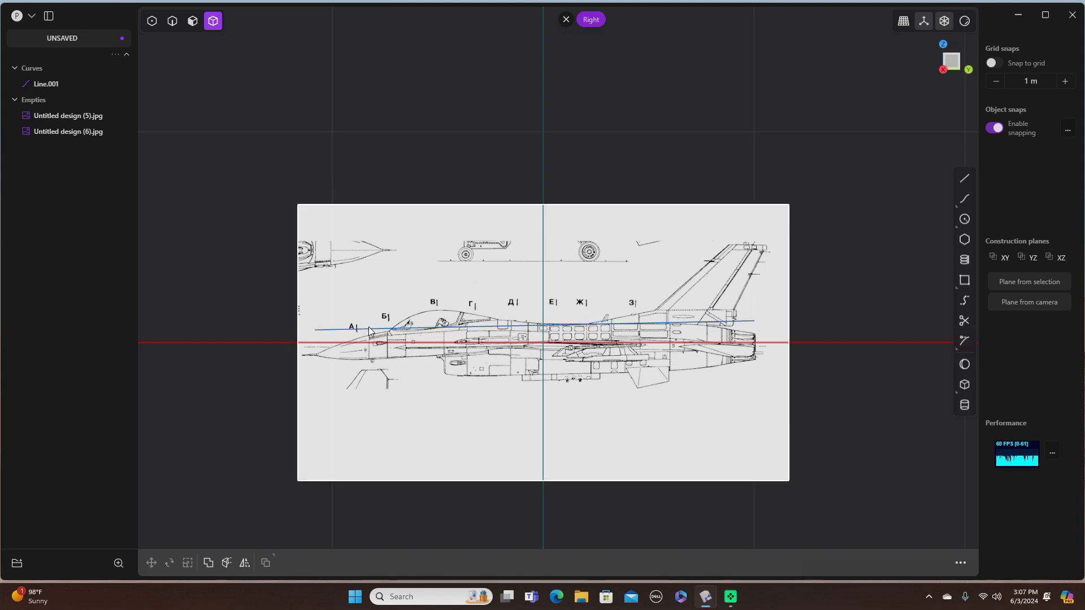
# Delete the reference line that crosses the aircraft in the Right view
pyautogui.click(173, 21)
pyautogui.click(357, 329)
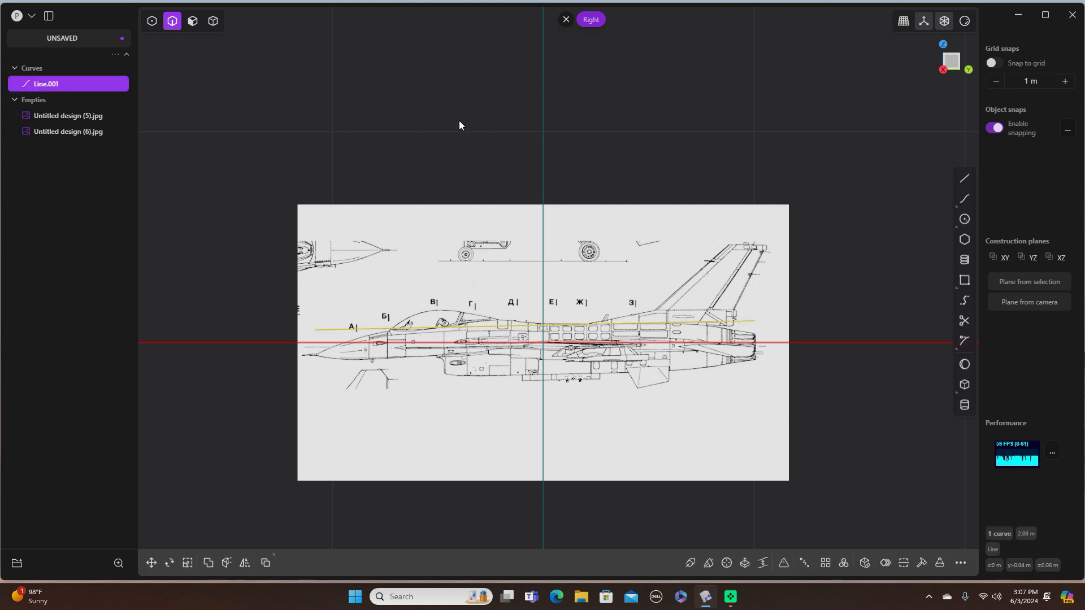
pyautogui.press('Delete')
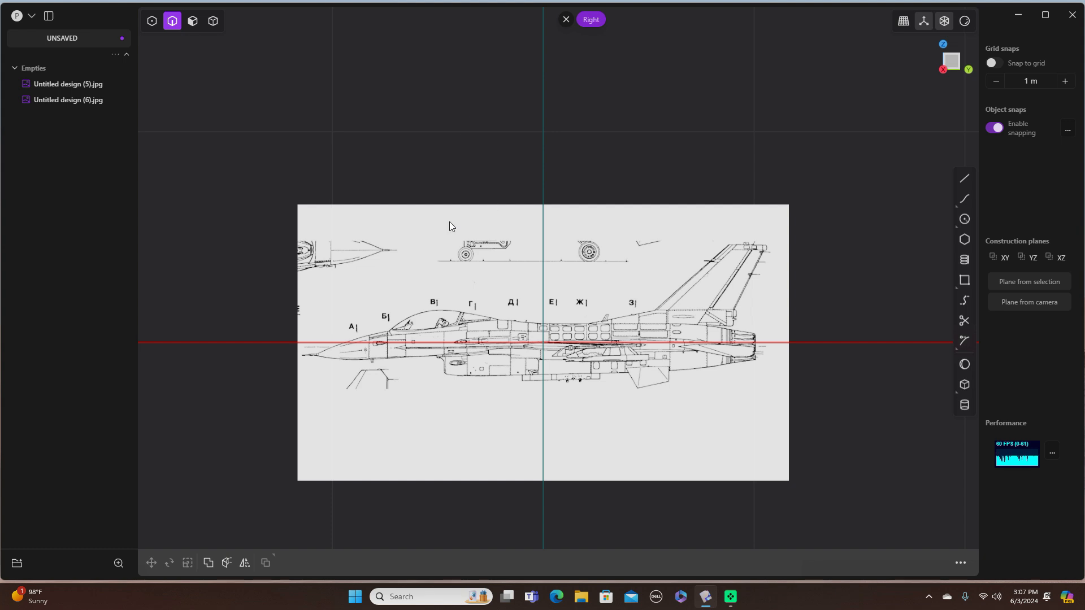
# Move the side-view image up about 0.06 m along Z to bring the nose tip onto the horizontal axis
pyautogui.scroll(-1, 453, 222)
pyautogui.scroll(3, 460, 243)
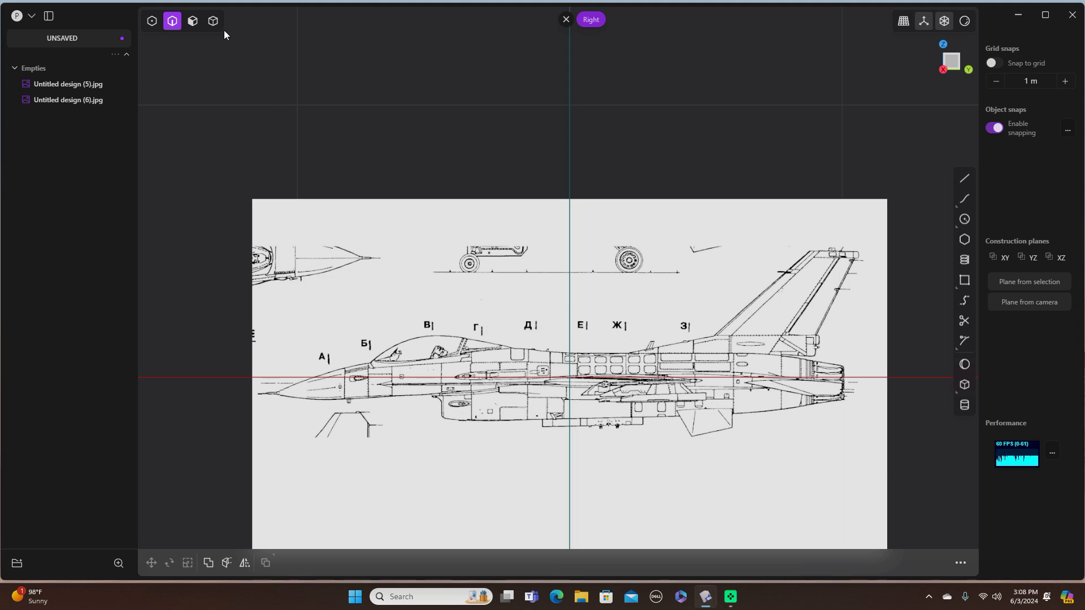
pyautogui.click(213, 21)
pyautogui.click(410, 255)
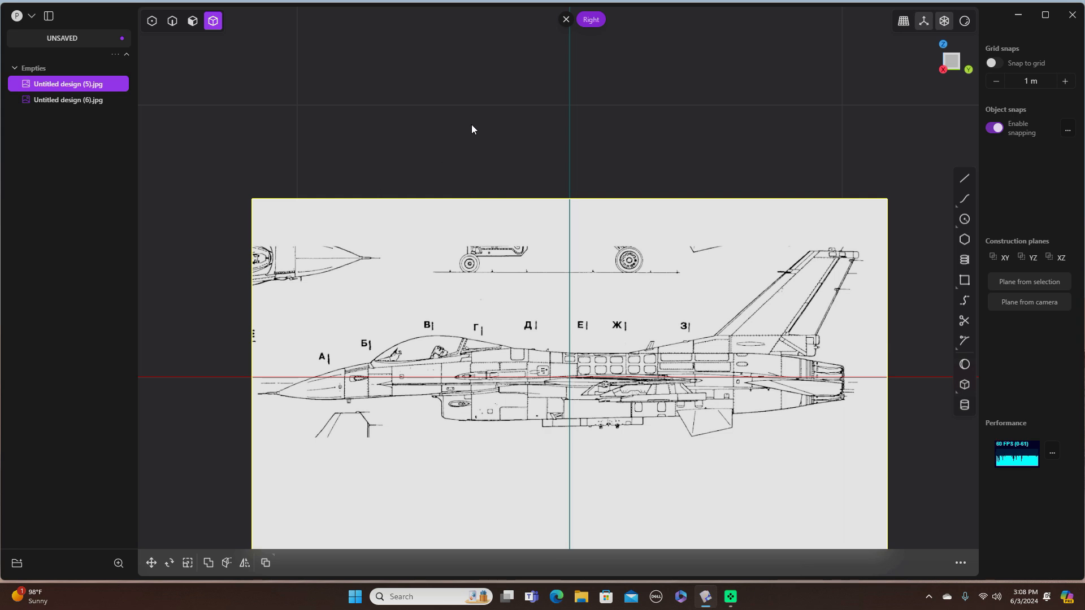
pyautogui.press('g')
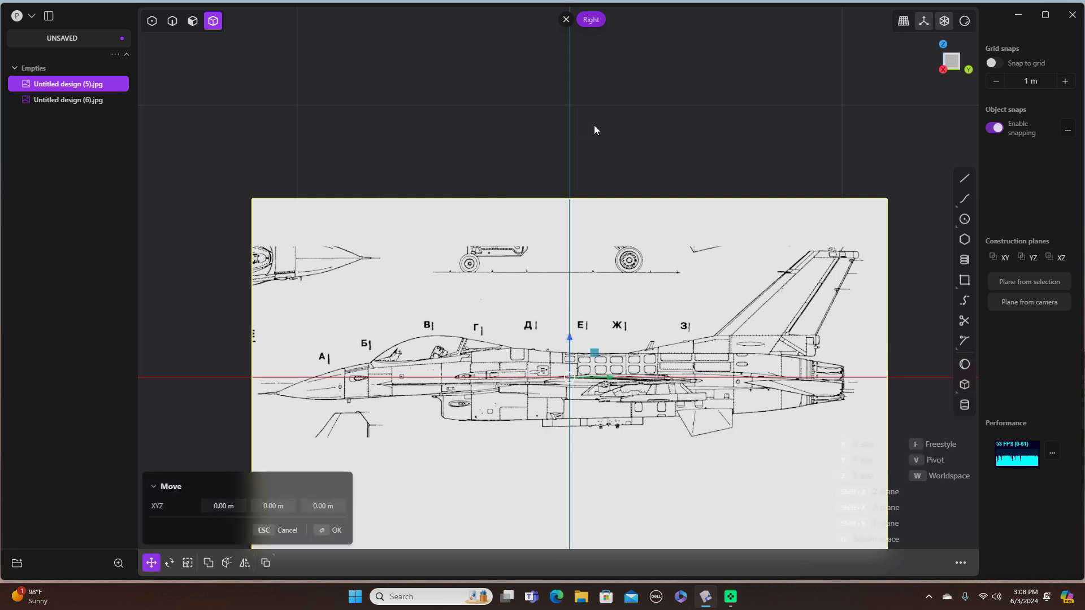
pyautogui.moveTo(570, 337); pyautogui.dragTo(571, 321)
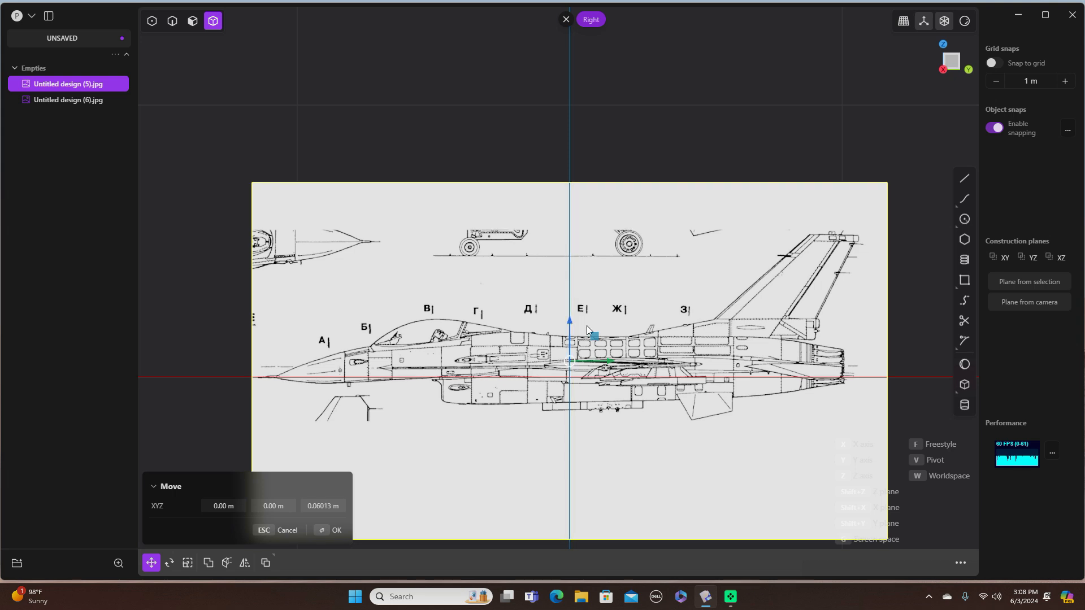
pyautogui.click(338, 531)
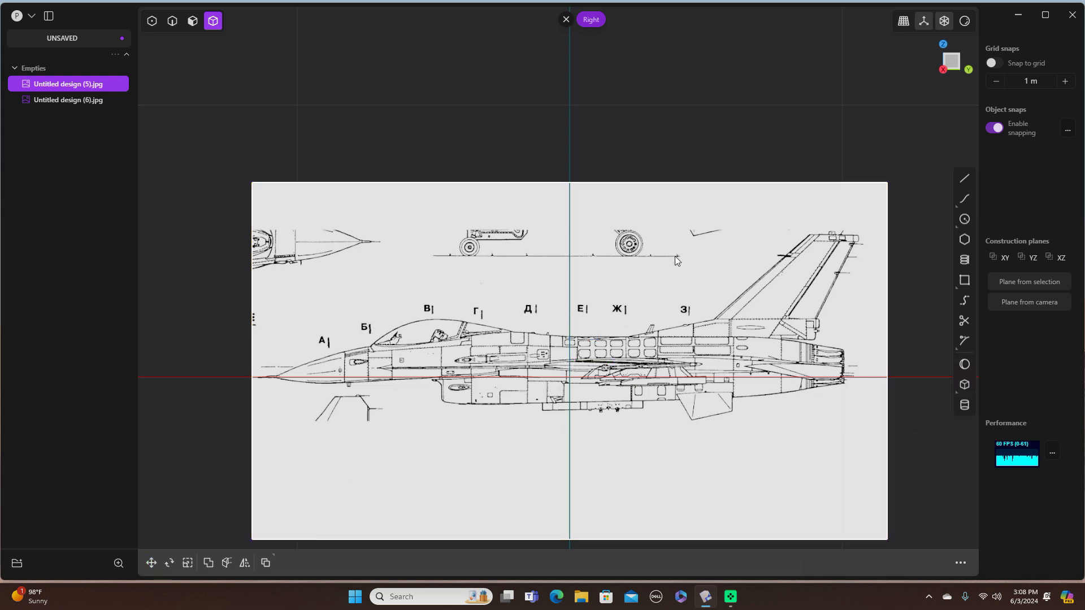
# Scale the plan-view image by about 1.05 in X and Y and move it about -0.108 m along Y
pyautogui.keyDown('shift'); pyautogui.moveTo(677, 260); pyautogui.dragTo(541, 240, button='middle'); pyautogui.keyUp('shift')
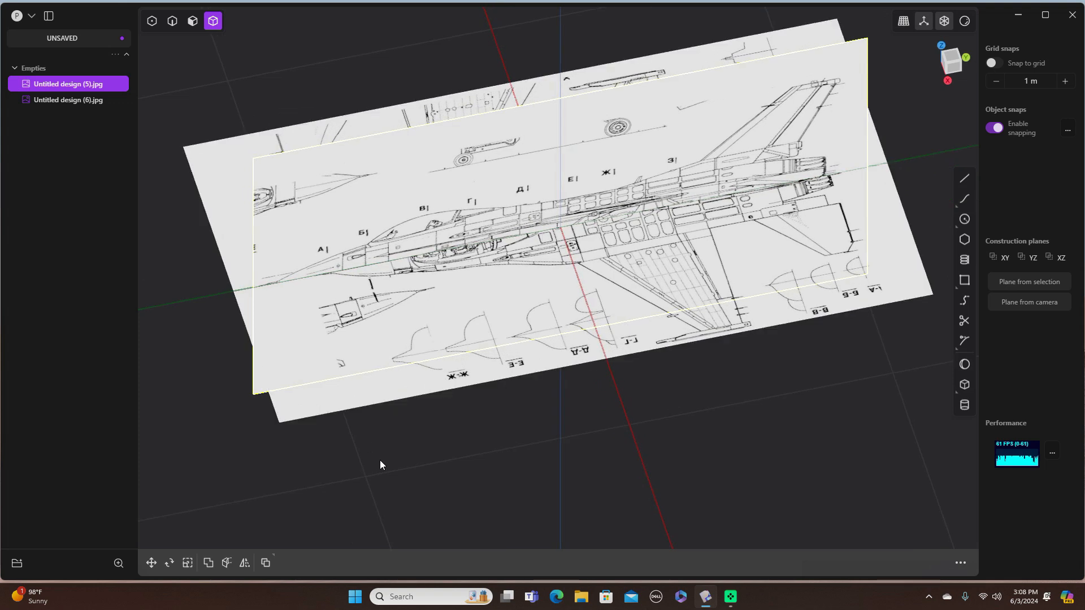
pyautogui.click(368, 440)
pyautogui.click(354, 392)
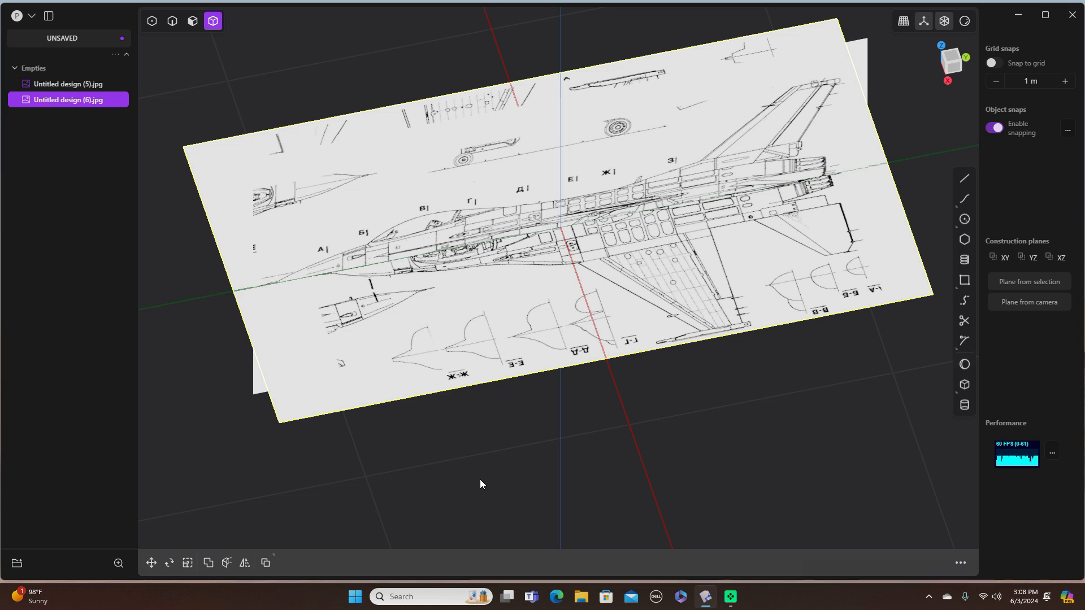
pyautogui.press('s')
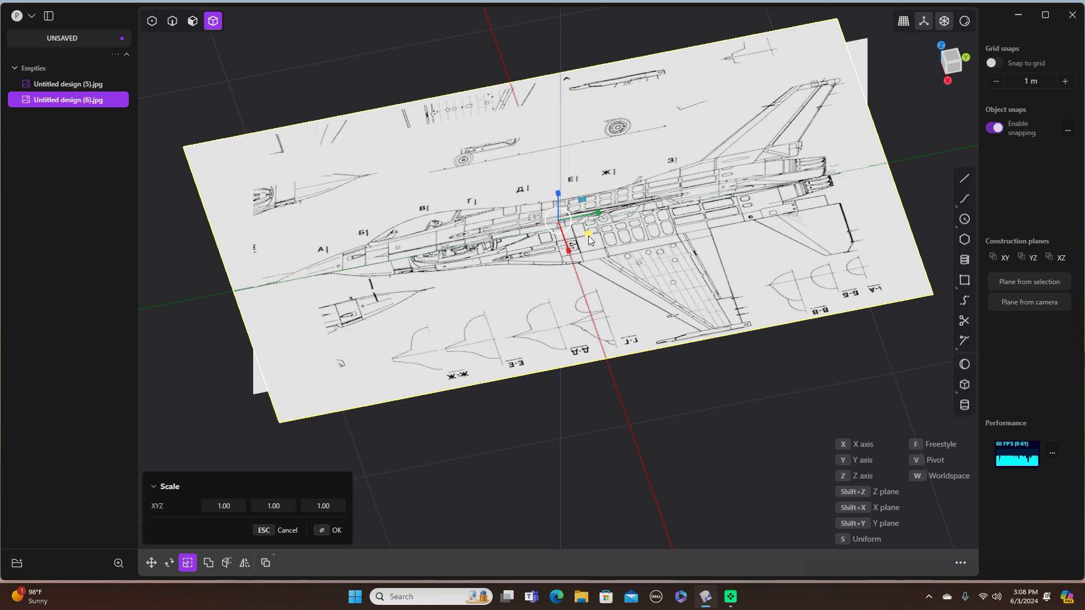
pyautogui.moveTo(588, 235); pyautogui.dragTo(591, 238)
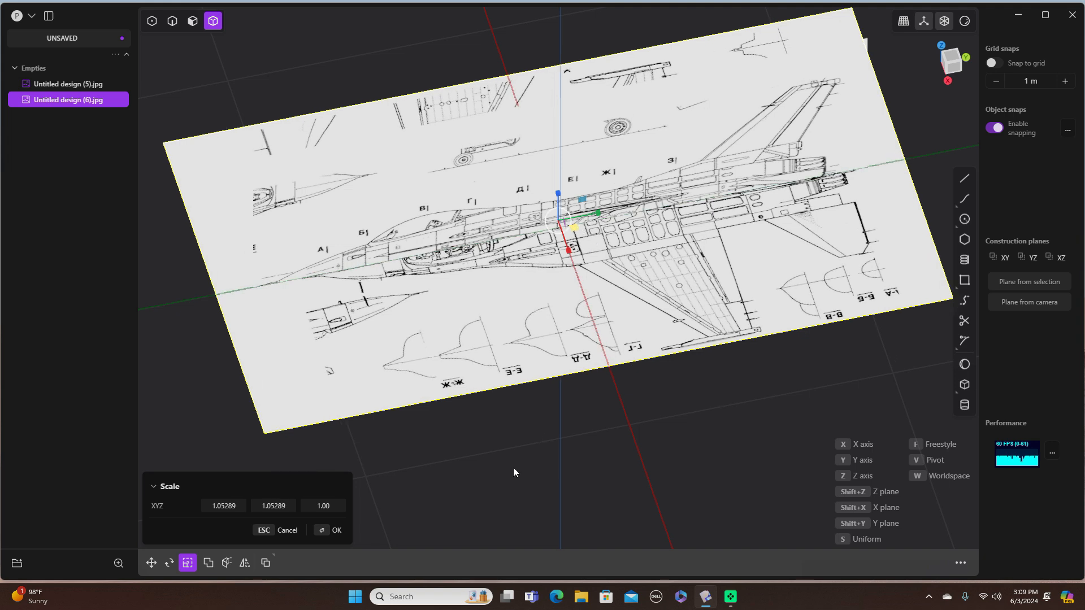
pyautogui.press('g')
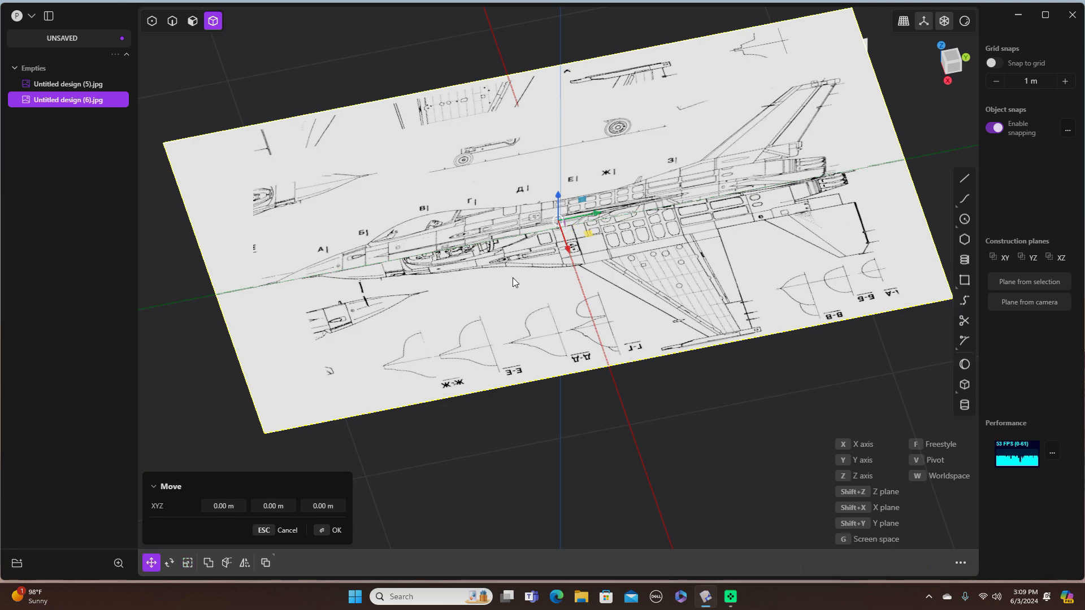
pyautogui.moveTo(597, 217); pyautogui.dragTo(567, 214)
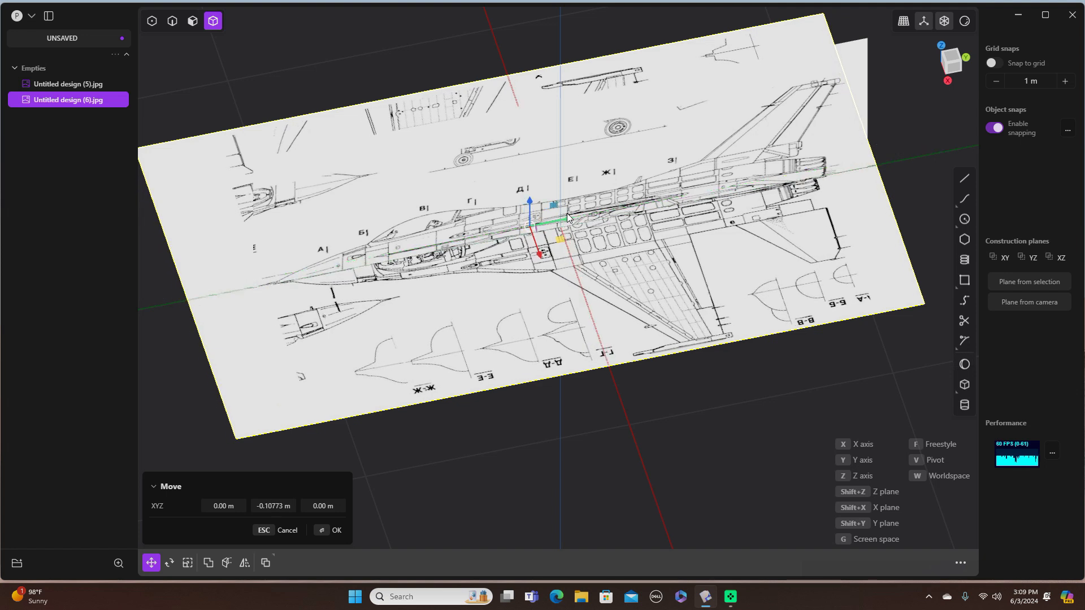
# Fine-tune the plan-view image by scaling it about 1.03 in X and Y and moving it about -0.002 m along Y
pyautogui.press('s')
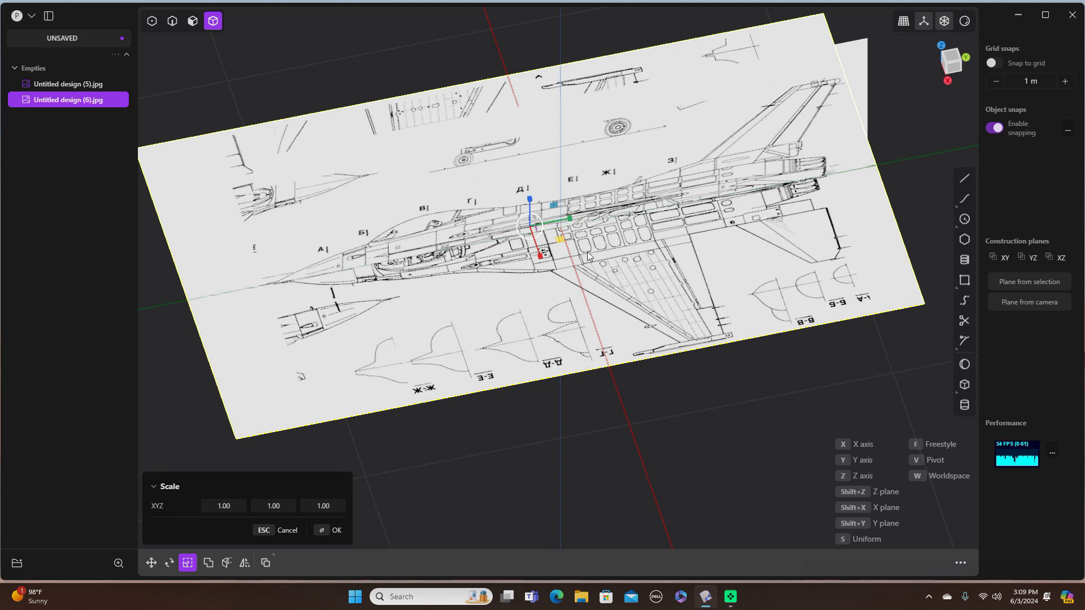
pyautogui.moveTo(563, 240); pyautogui.dragTo(566, 242)
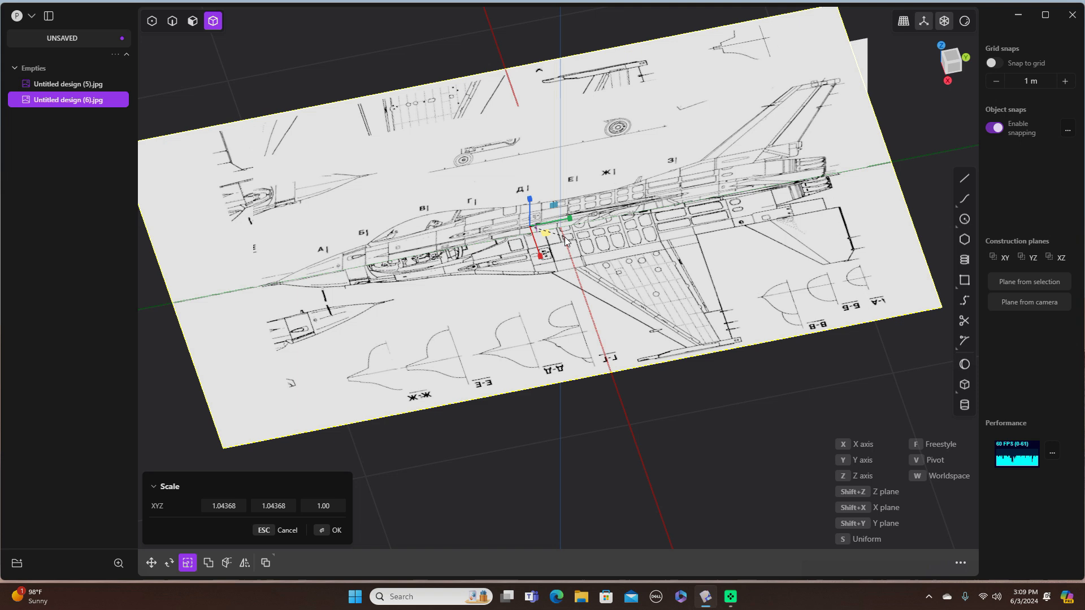
pyautogui.moveTo(565, 241); pyautogui.dragTo(566, 239)
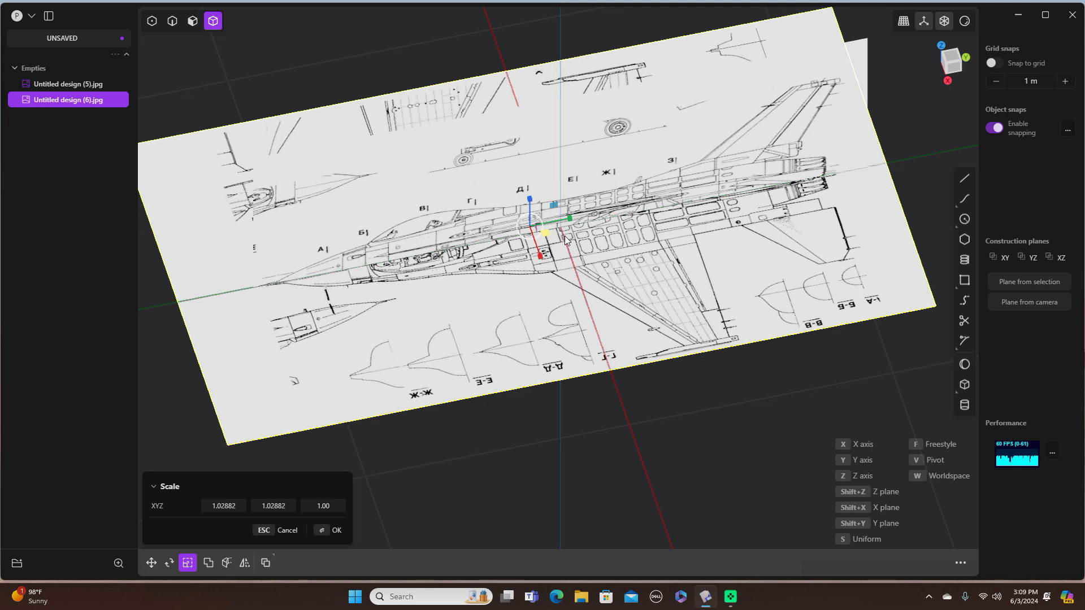
pyautogui.press('g')
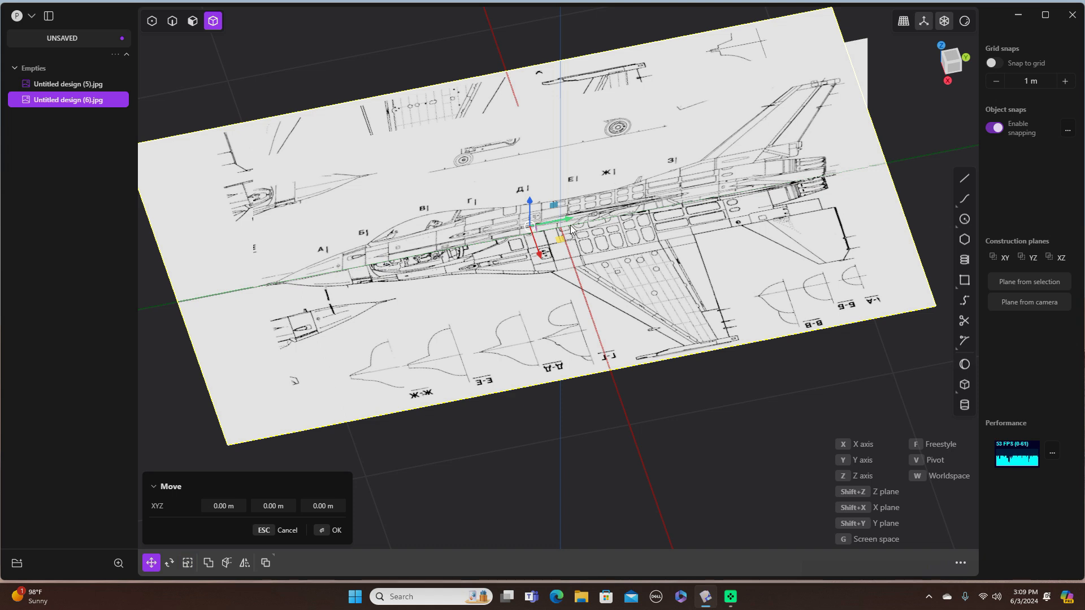
pyautogui.moveTo(567, 220); pyautogui.dragTo(565, 222)
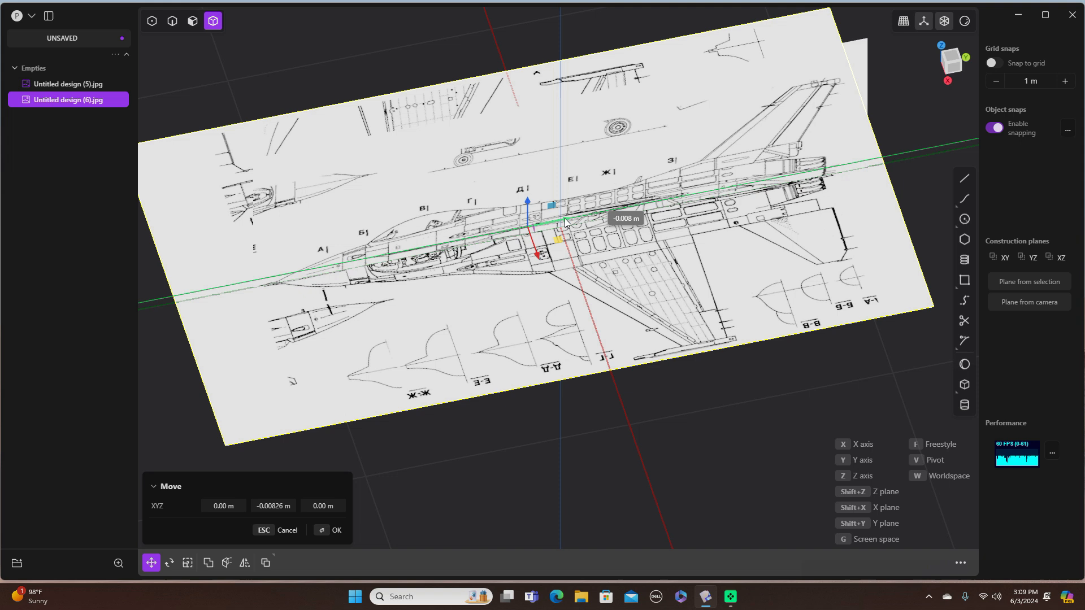
pyautogui.moveTo(565, 222)
pyautogui.mouseDown()
pyautogui.moveTo(595, 173)
pyautogui.moveTo(577, 213)
pyautogui.mouseUp()
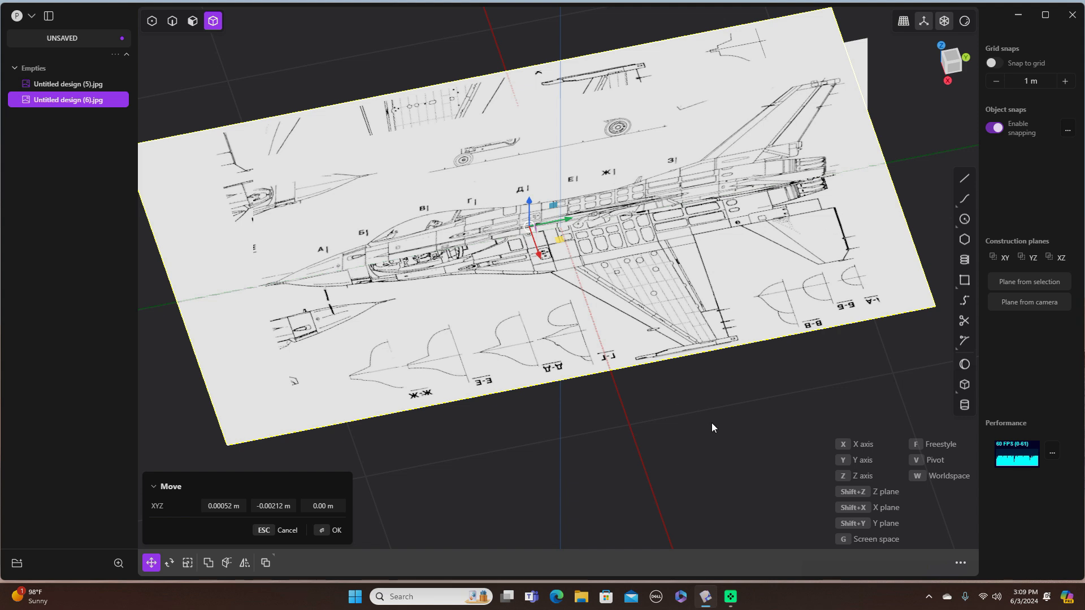
pyautogui.click(337, 531)
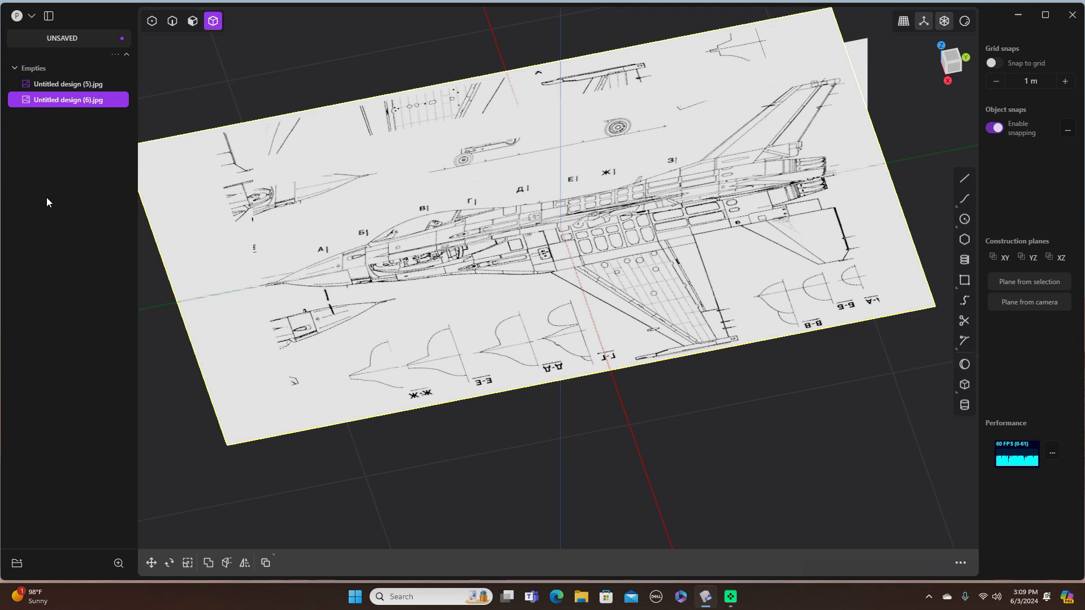
# Make the plan-view image semi-transparent with an opacity of 0.50 in its material settings
pyautogui.press('m')
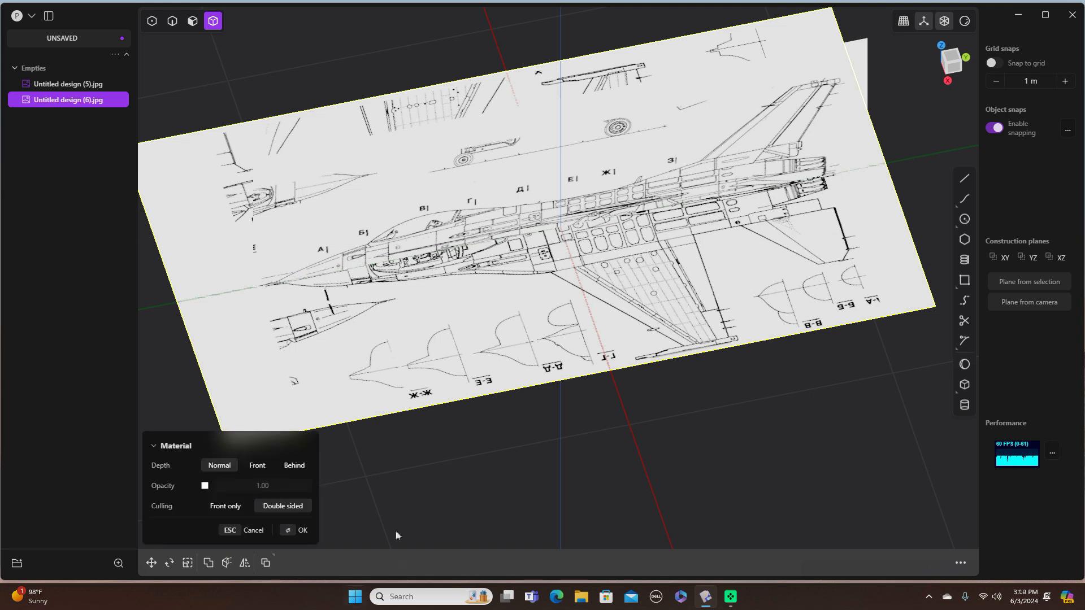
pyautogui.click(205, 486)
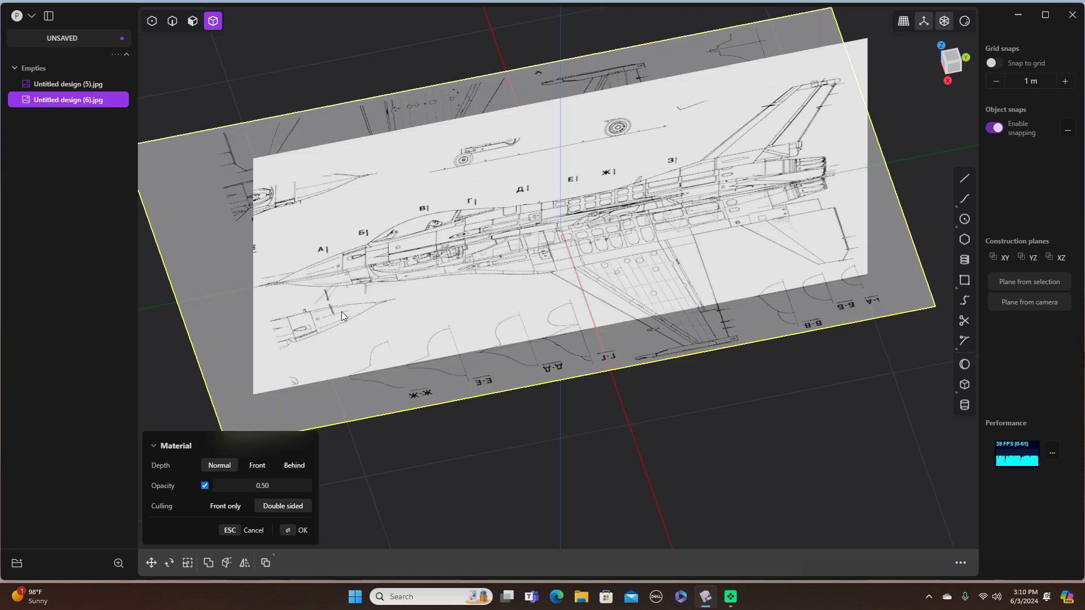
pyautogui.click(301, 531)
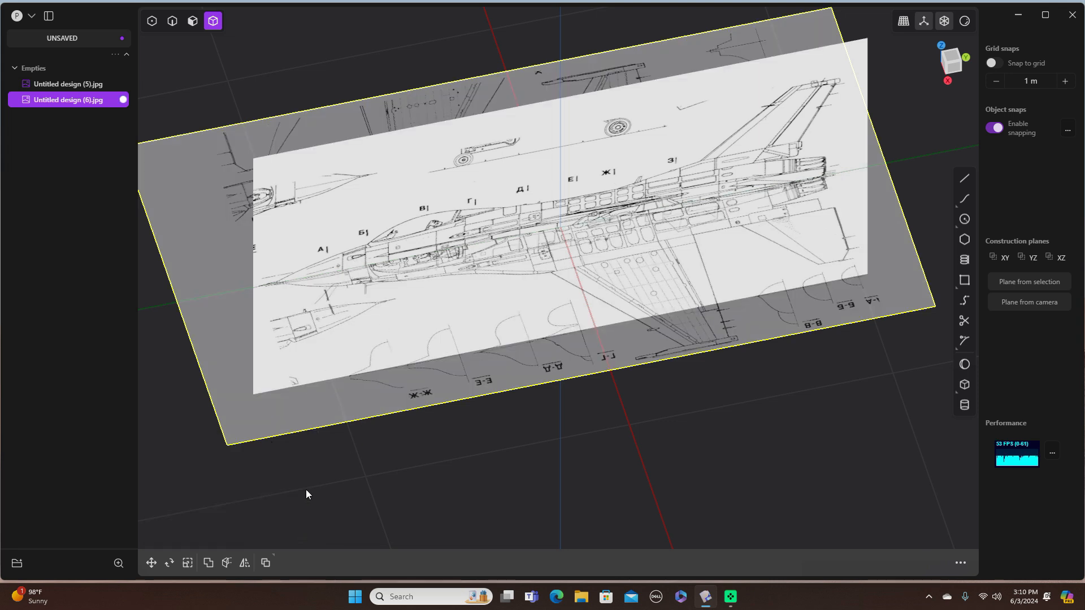
pyautogui.click(559, 492)
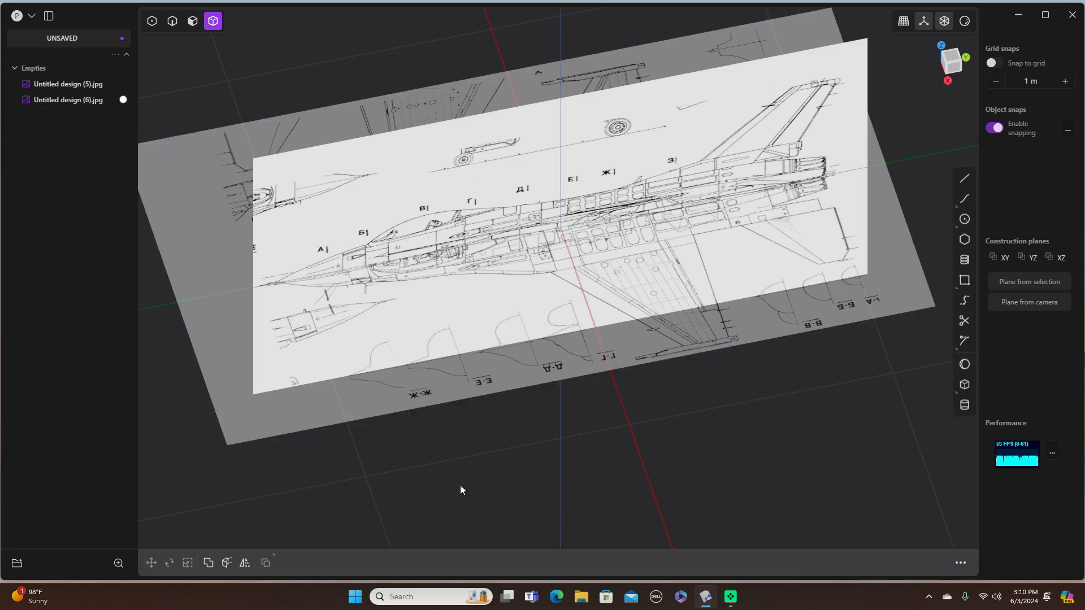
# Give the side-view image the same 0.50 opacity, keeping normal depth and double-sided culling
pyautogui.click(321, 165)
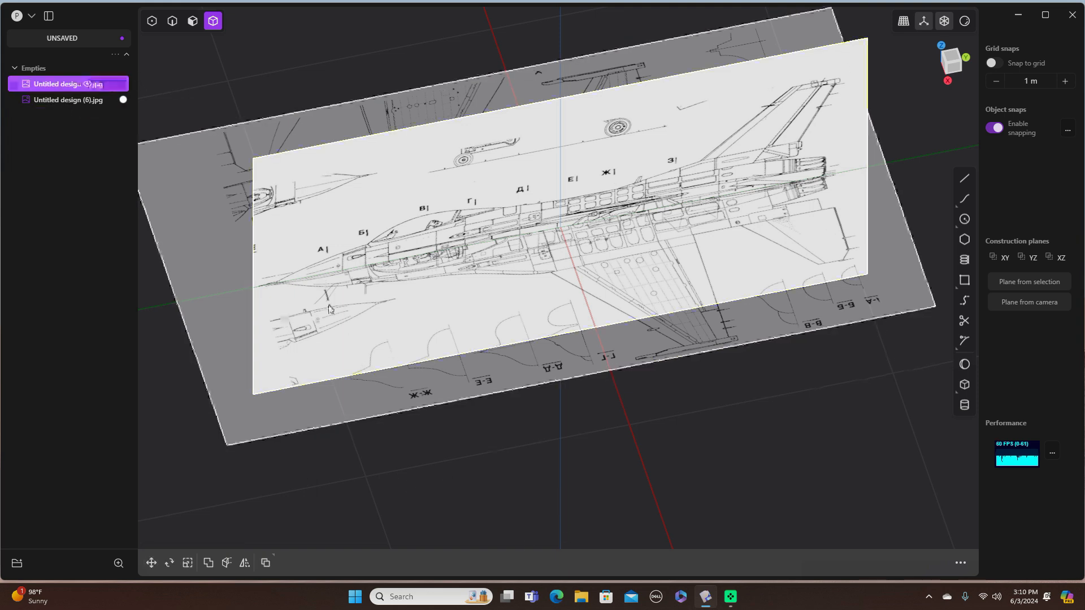
pyautogui.press('m')
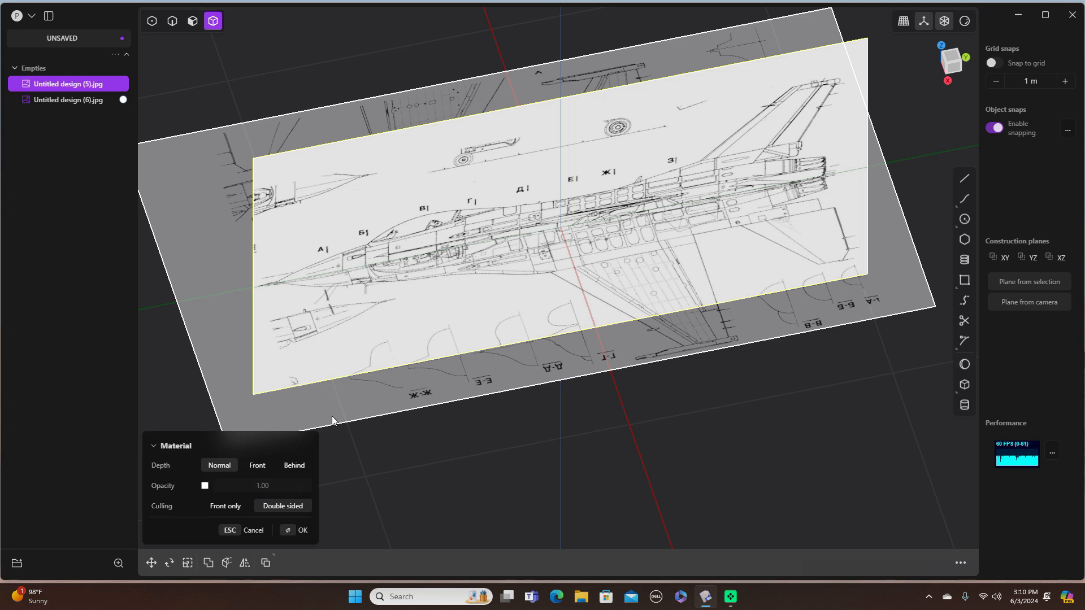
pyautogui.click(204, 486)
pyautogui.click(294, 465)
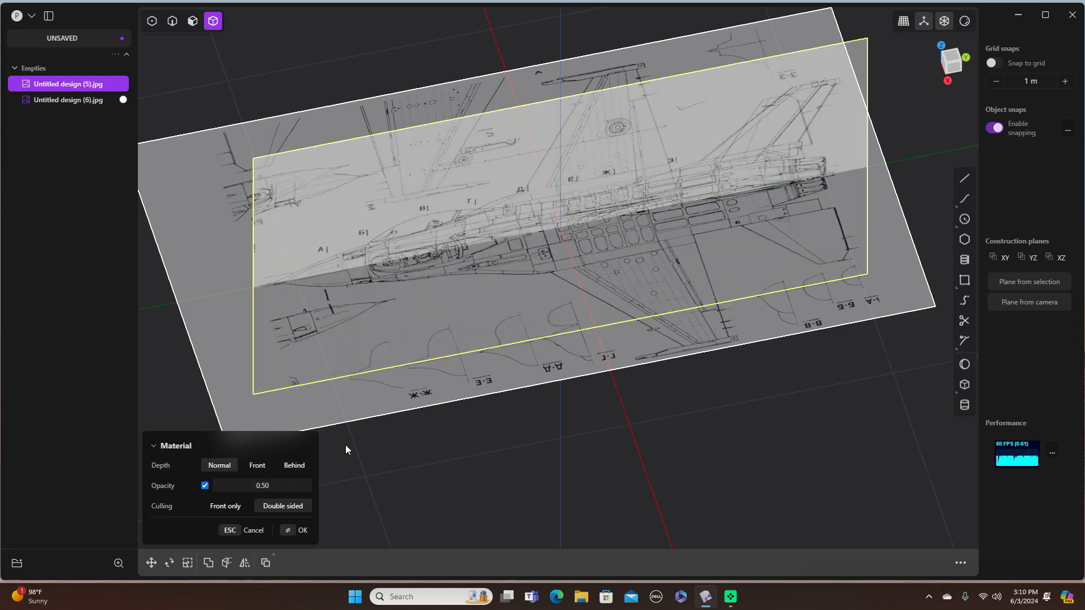
pyautogui.click(299, 530)
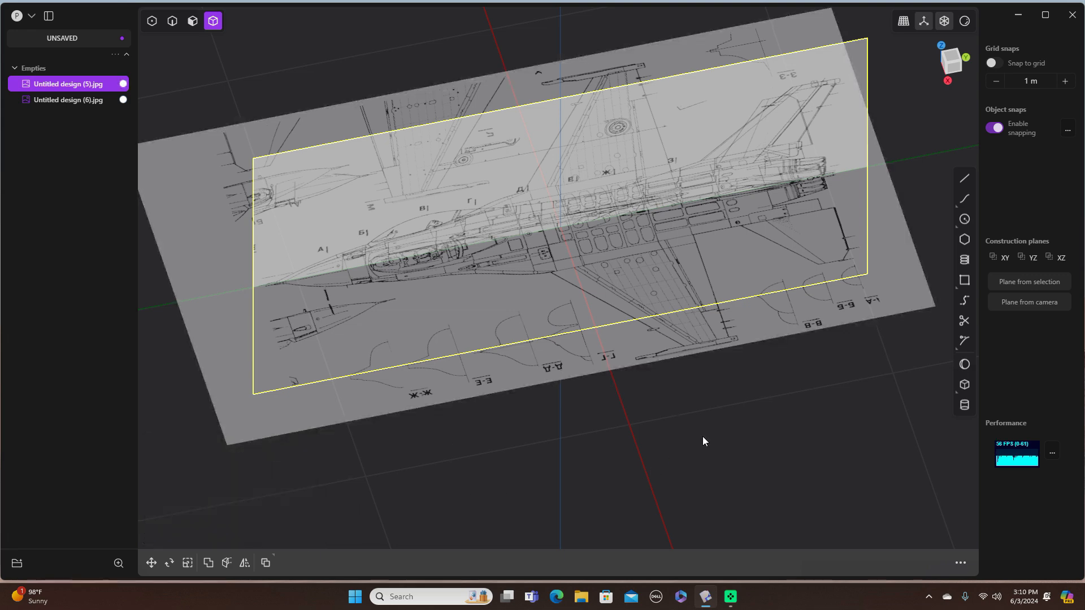
pyautogui.moveTo(690, 434)
pyautogui.mouseDown(button='middle')
pyautogui.moveTo(726, 396)
pyautogui.moveTo(811, 377)
pyautogui.moveTo(671, 388)
pyautogui.moveTo(731, 419)
pyautogui.mouseUp(button='middle')
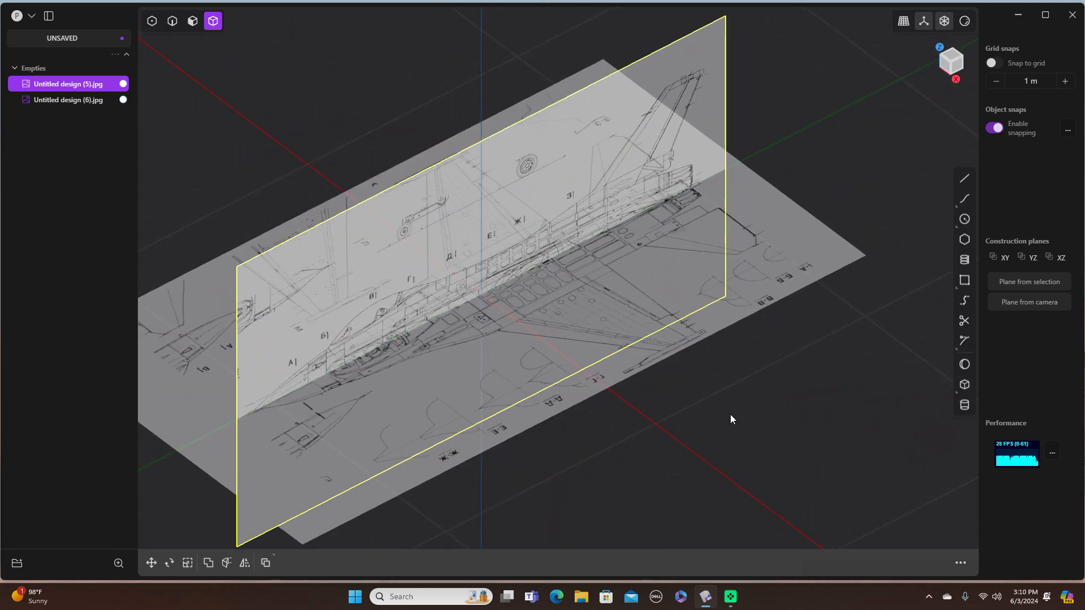
pyautogui.moveTo(731, 419)
pyautogui.mouseDown(button='middle')
pyautogui.moveTo(710, 340)
pyautogui.moveTo(729, 393)
pyautogui.mouseUp(button='middle')
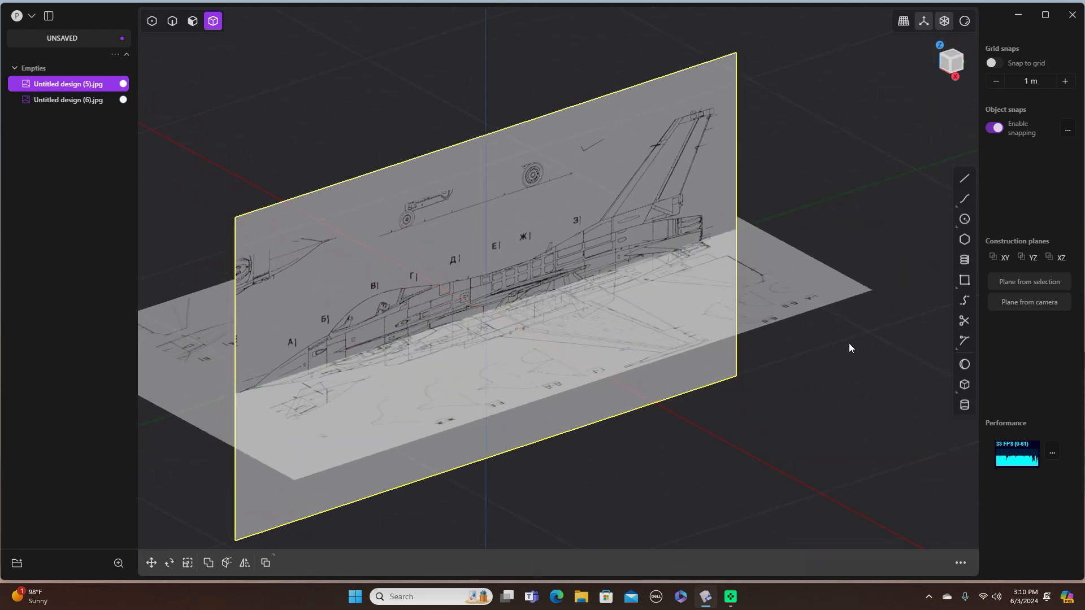
pyautogui.press('3')
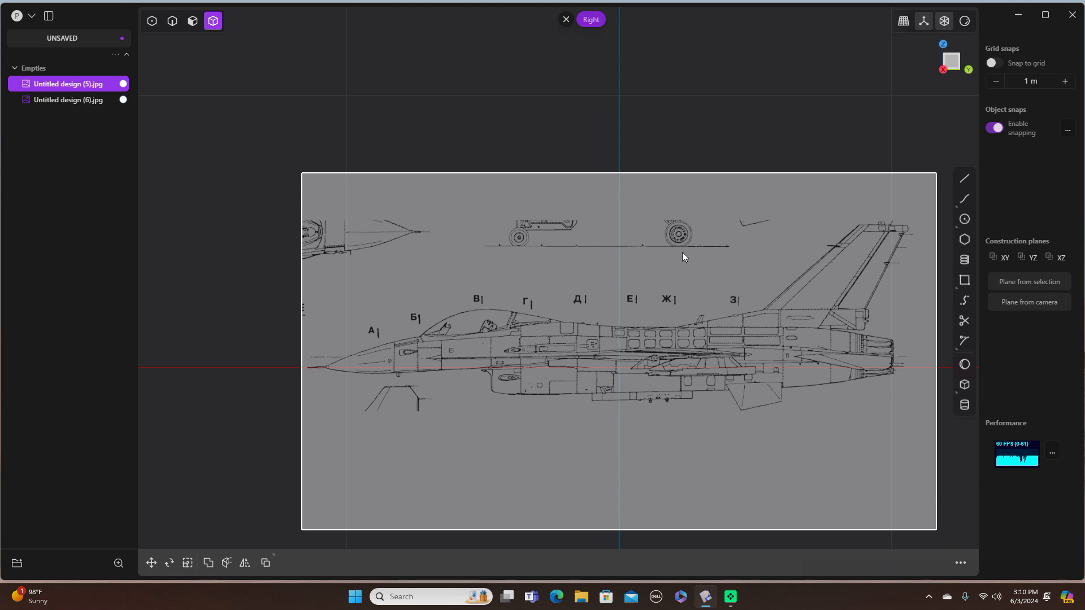
pyautogui.moveTo(773, 305); pyautogui.dragTo(712, 242, button='right')
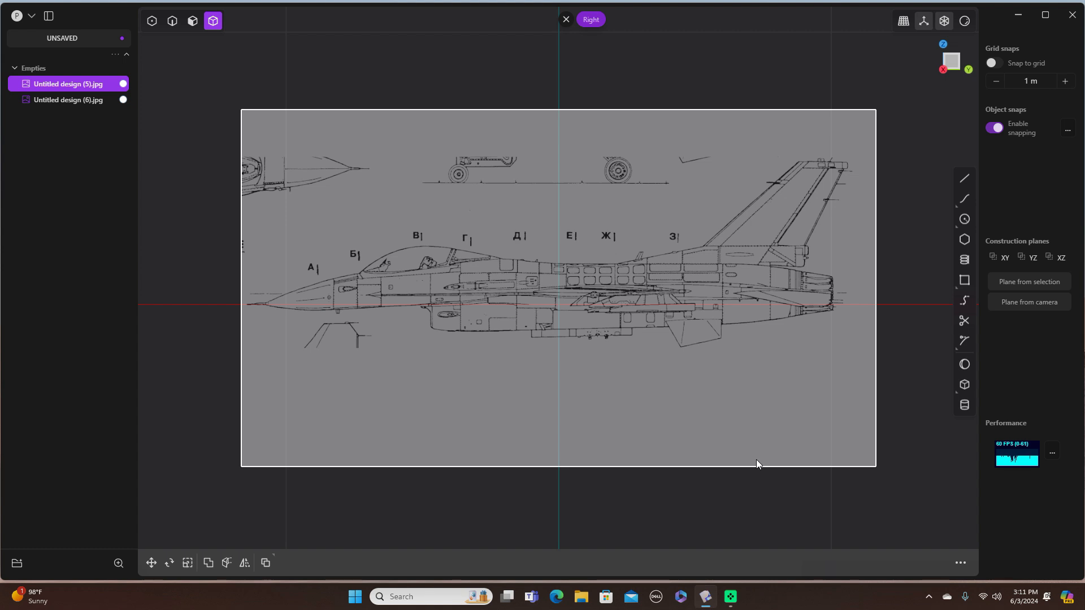
# Import the cross-section image "Untitled design (8)" from the Desktop into the Front view
pyautogui.press('KP_1')
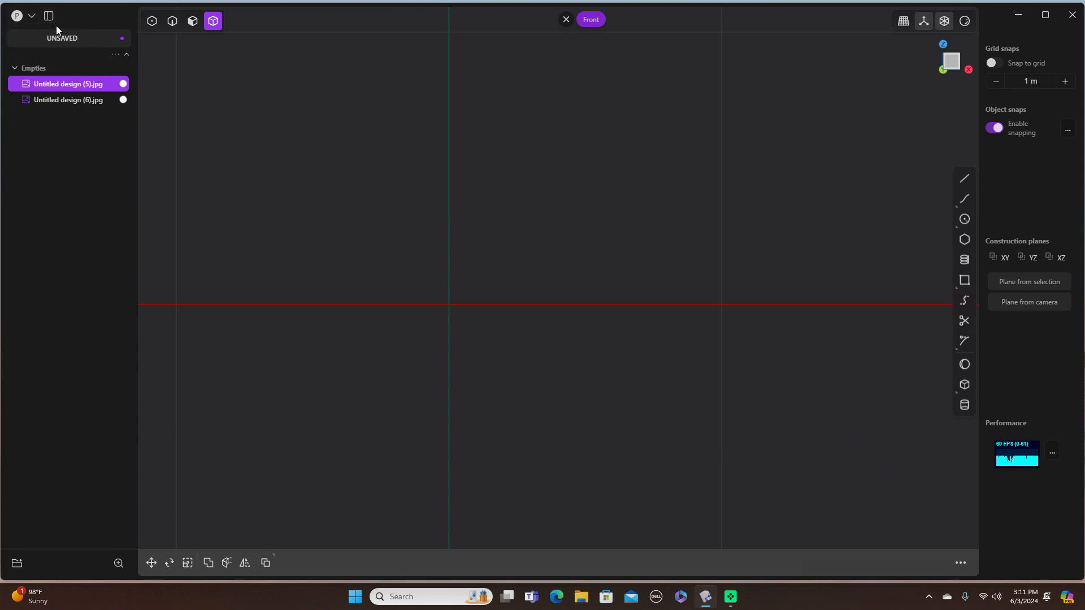
pyautogui.click(33, 17)
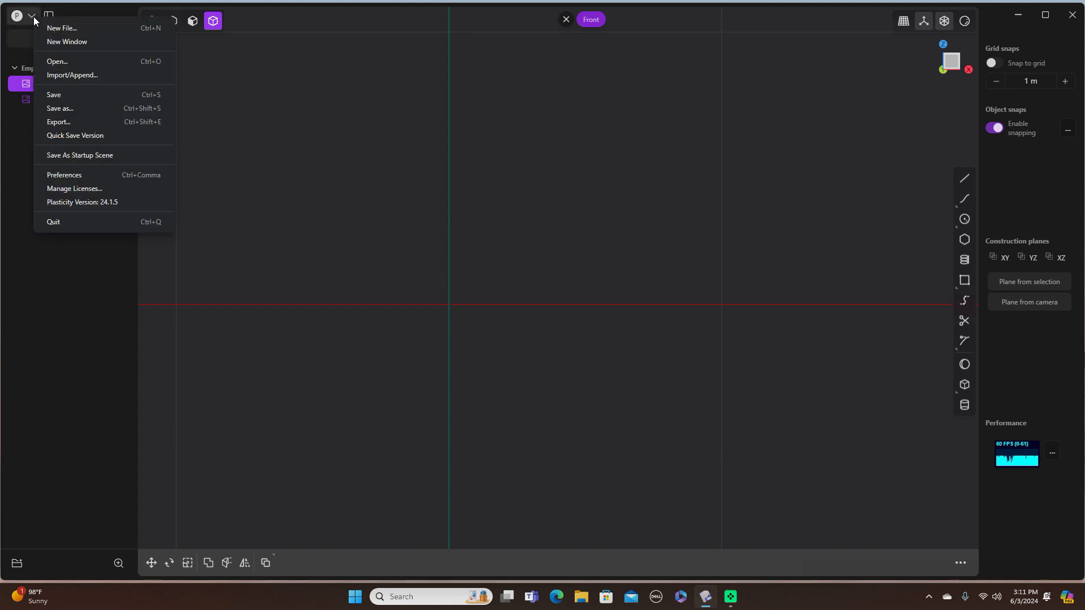
pyautogui.click(72, 76)
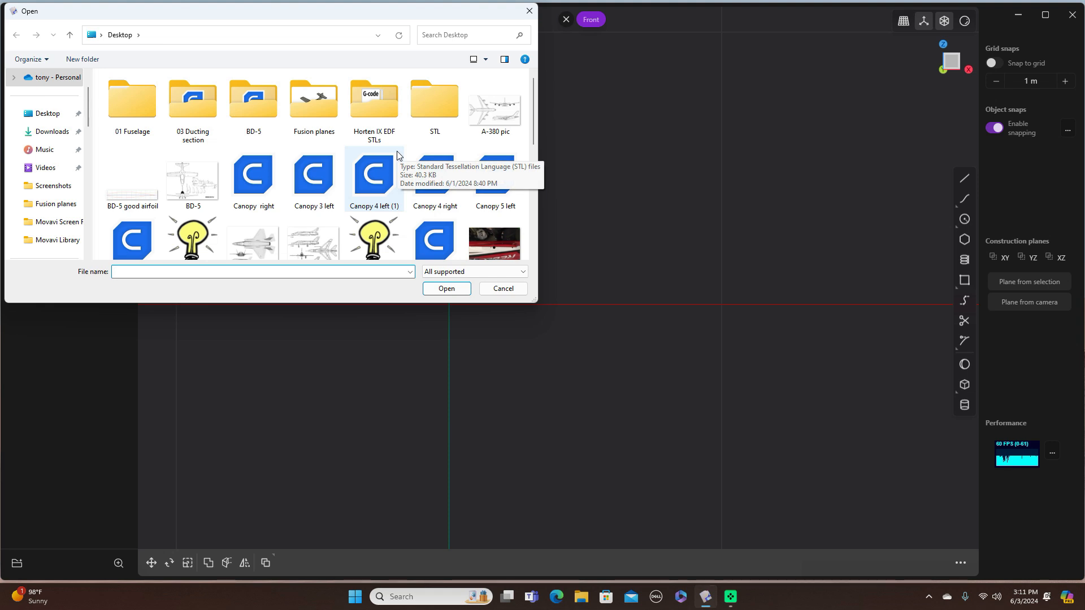
pyautogui.scroll(-10, 398, 154)
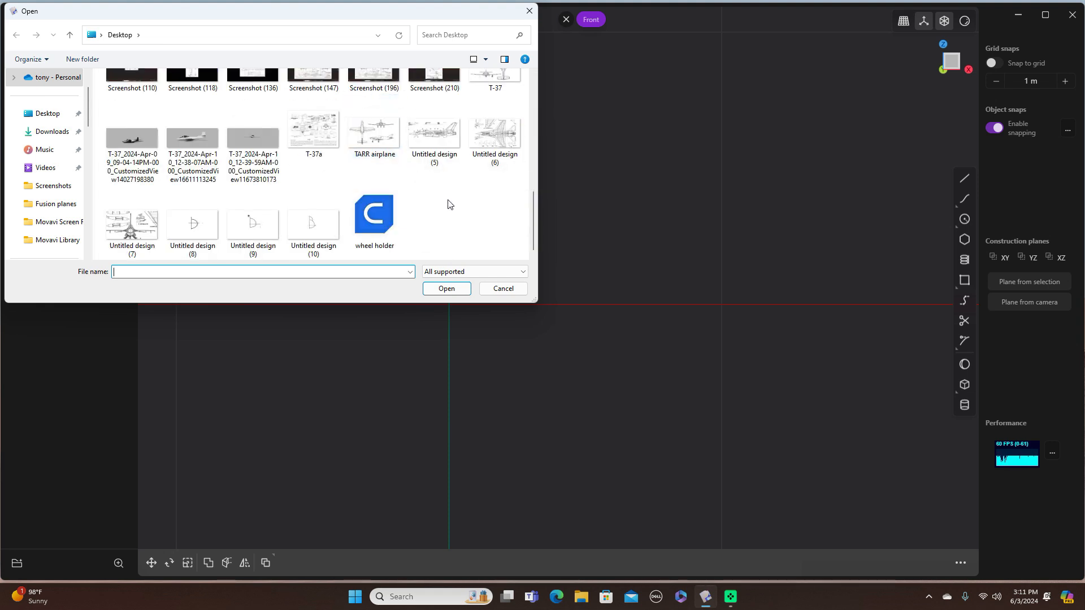
pyautogui.click(199, 232)
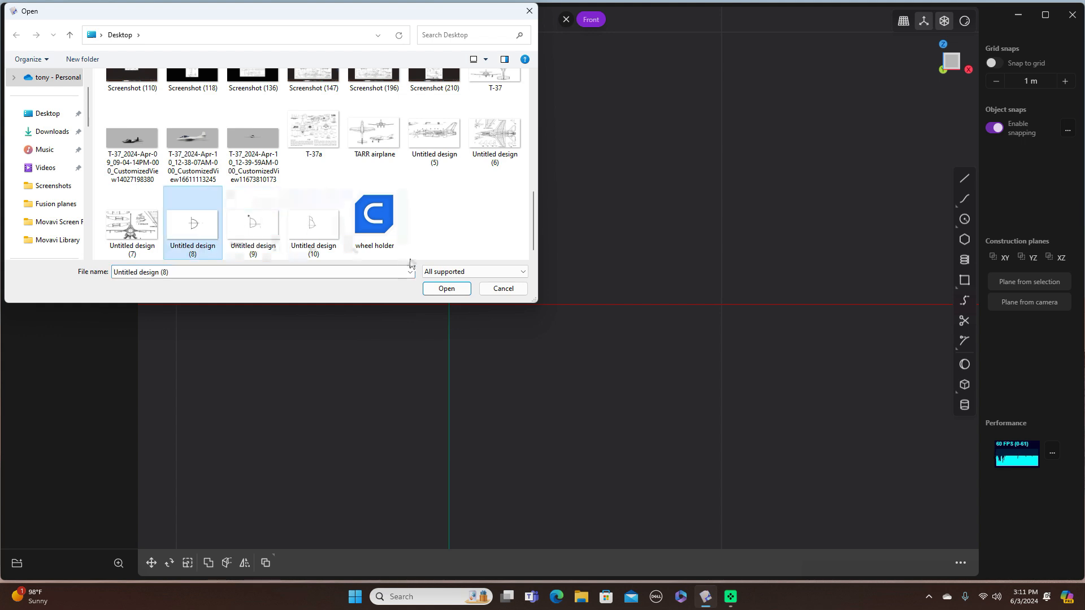
pyautogui.click(446, 288)
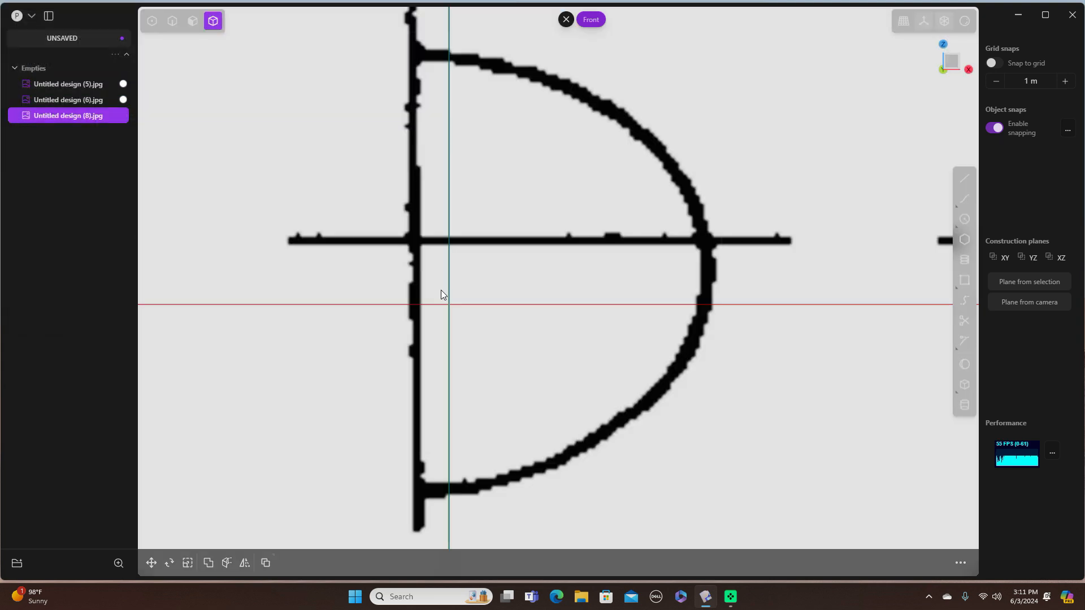
# Scale down the cross-section image by about 0.240 in X and Z and about 0.847 in Y
pyautogui.scroll(-5, 588, 291)
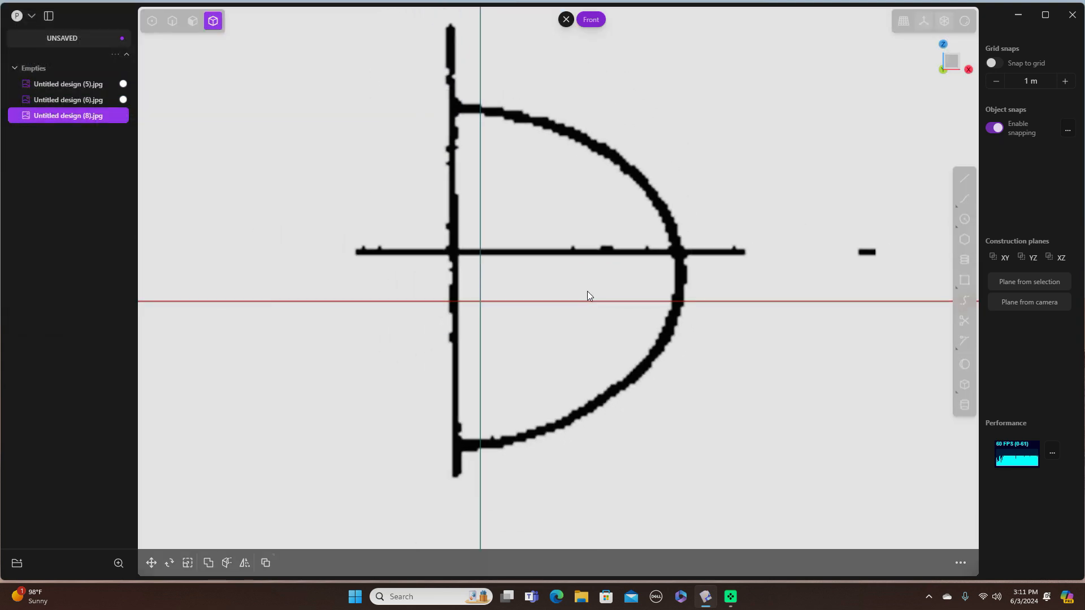
pyautogui.scroll(-3, 587, 289)
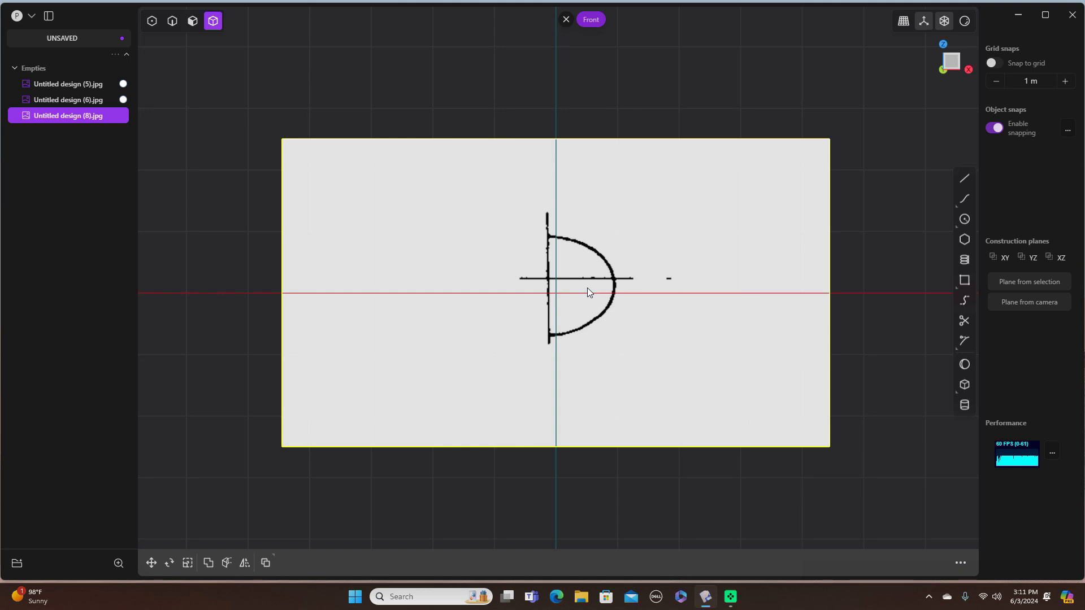
pyautogui.press('s')
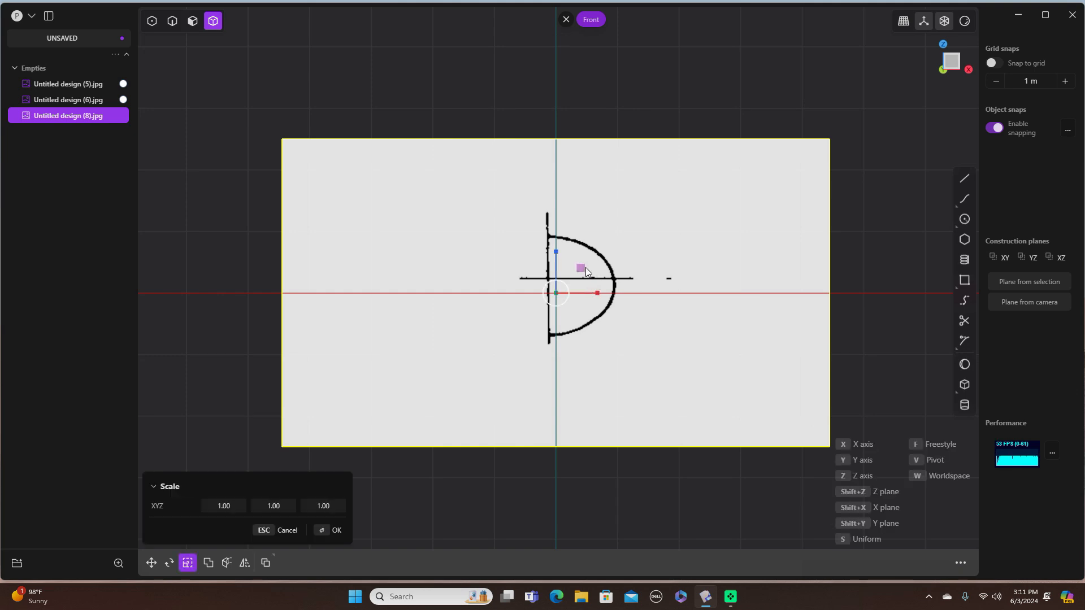
pyautogui.moveTo(582, 267); pyautogui.dragTo(550, 284)
pyautogui.scroll(5, 577, 279)
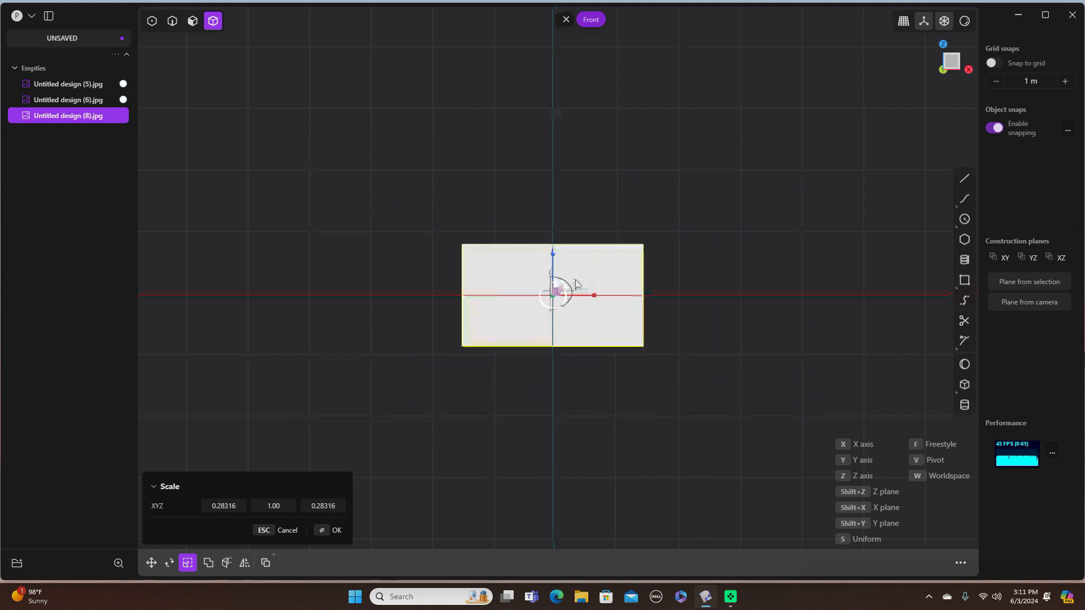
pyautogui.scroll(3, 576, 279)
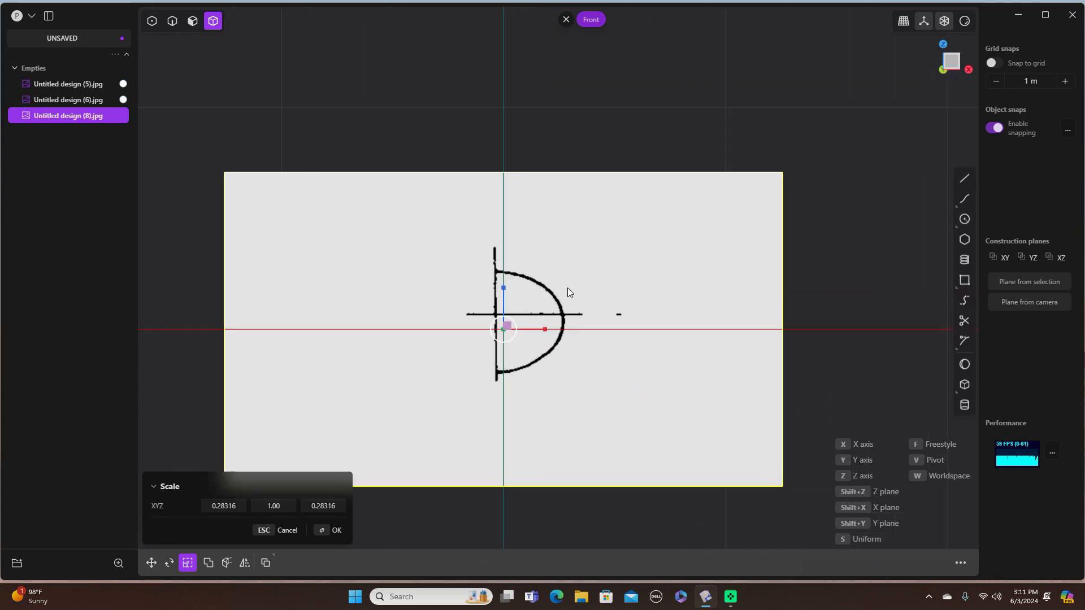
pyautogui.moveTo(516, 324); pyautogui.dragTo(515, 324)
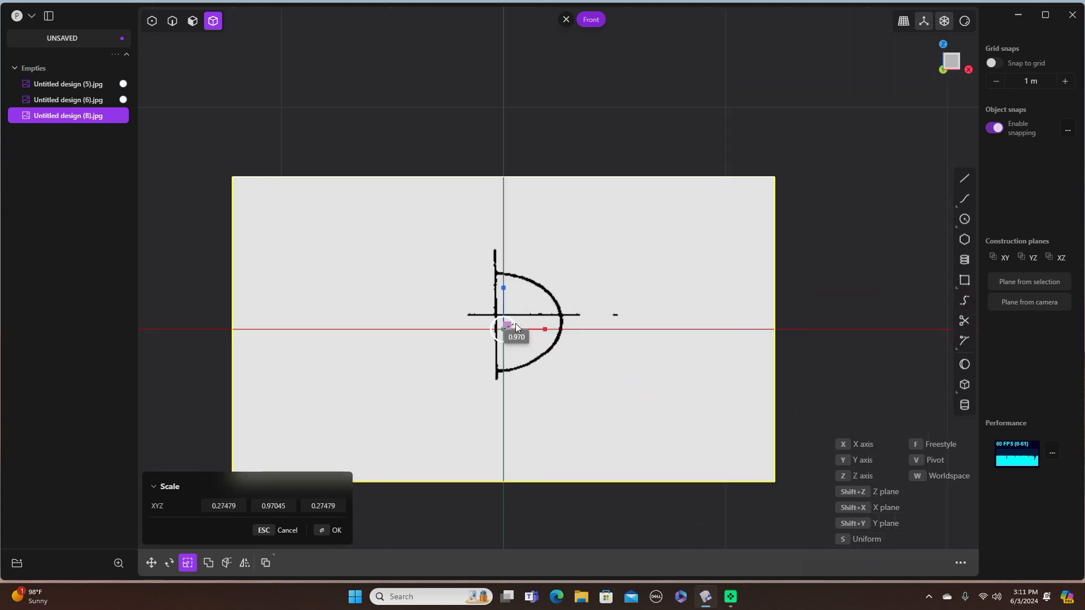
pyautogui.moveTo(516, 325); pyautogui.dragTo(578, 330)
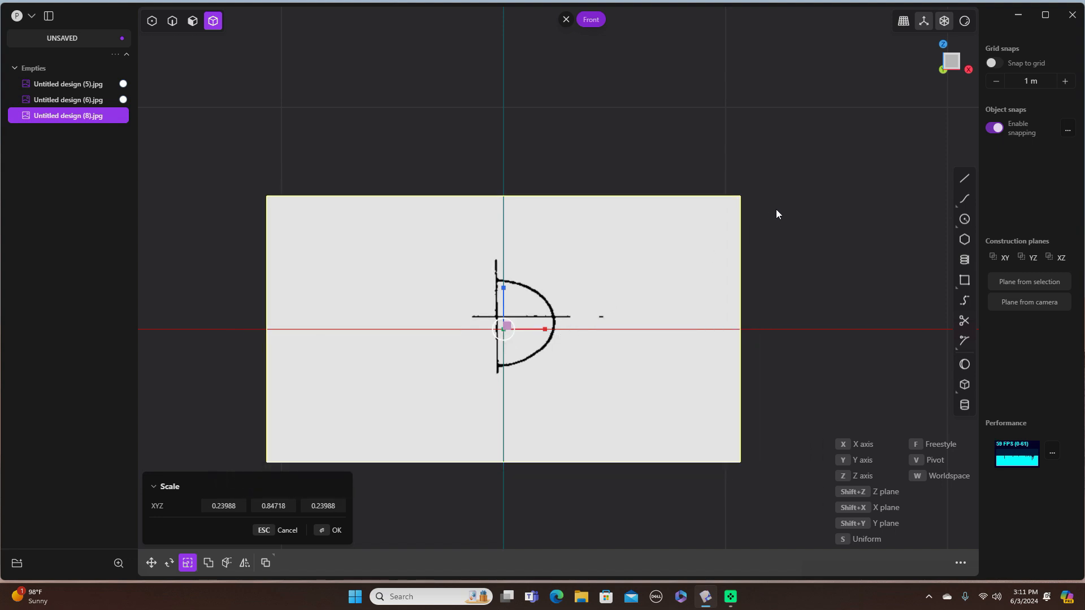
# Move the cross-section image about -0.885 m along Y to section mark A on the nose of the side-view image
pyautogui.moveTo(818, 212); pyautogui.dragTo(734, 254, button='middle')
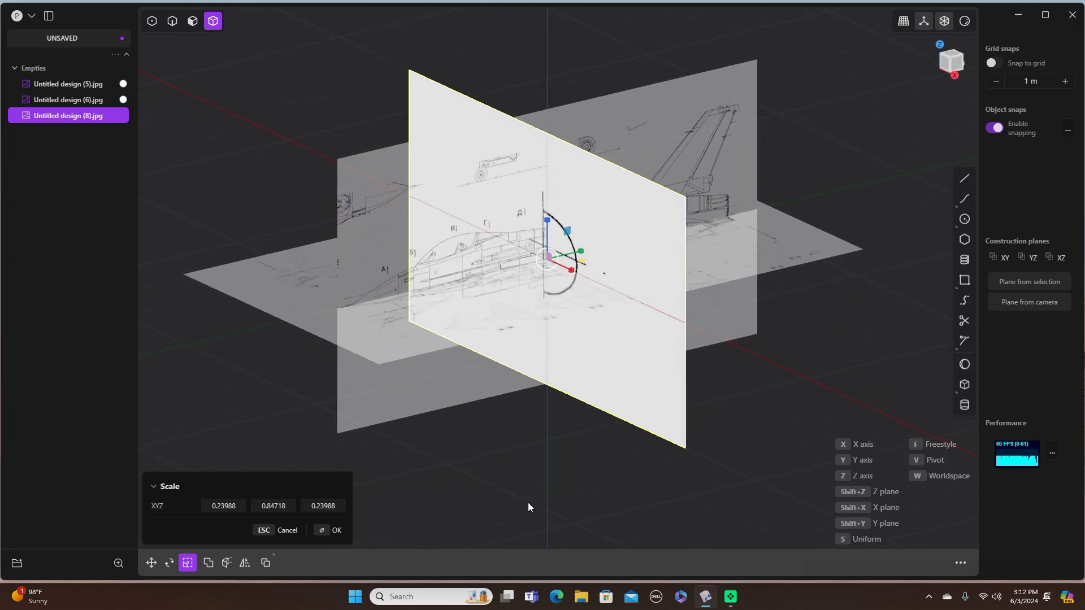
pyautogui.press('g')
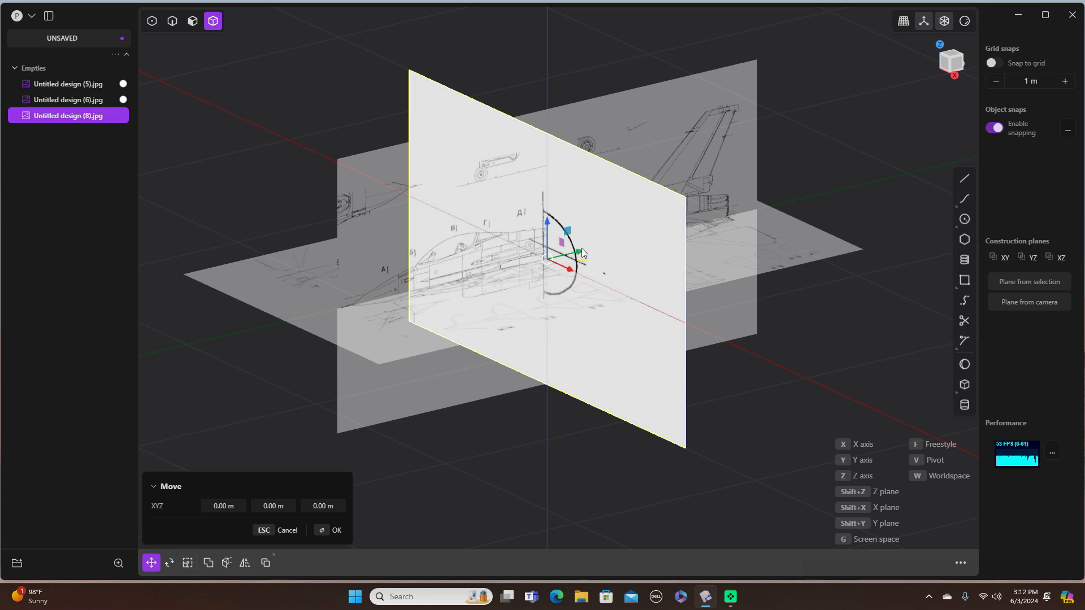
pyautogui.moveTo(582, 249); pyautogui.dragTo(436, 263)
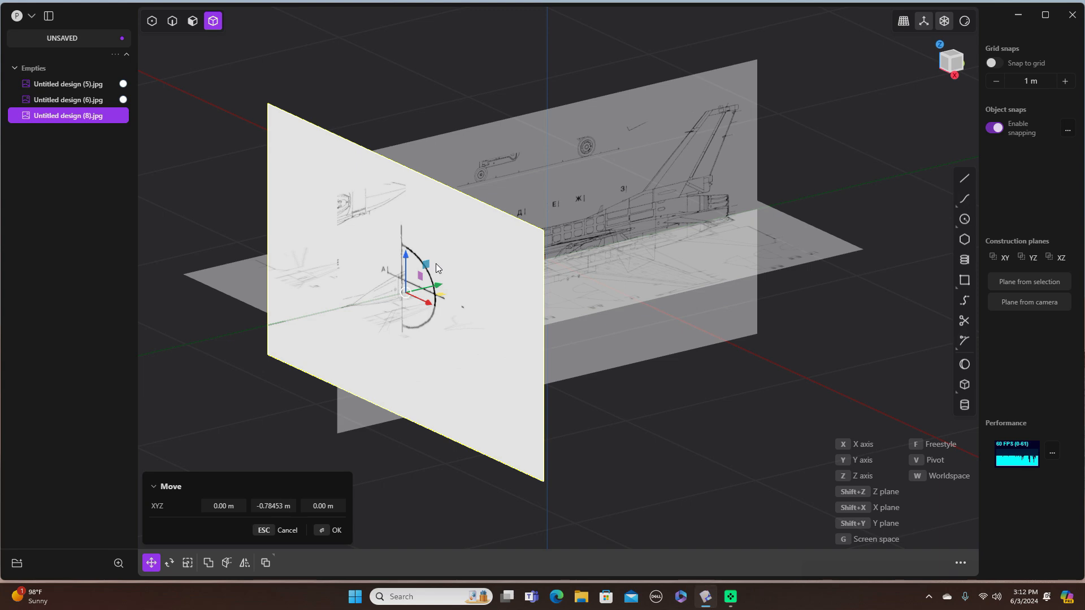
pyautogui.press('KP_3')
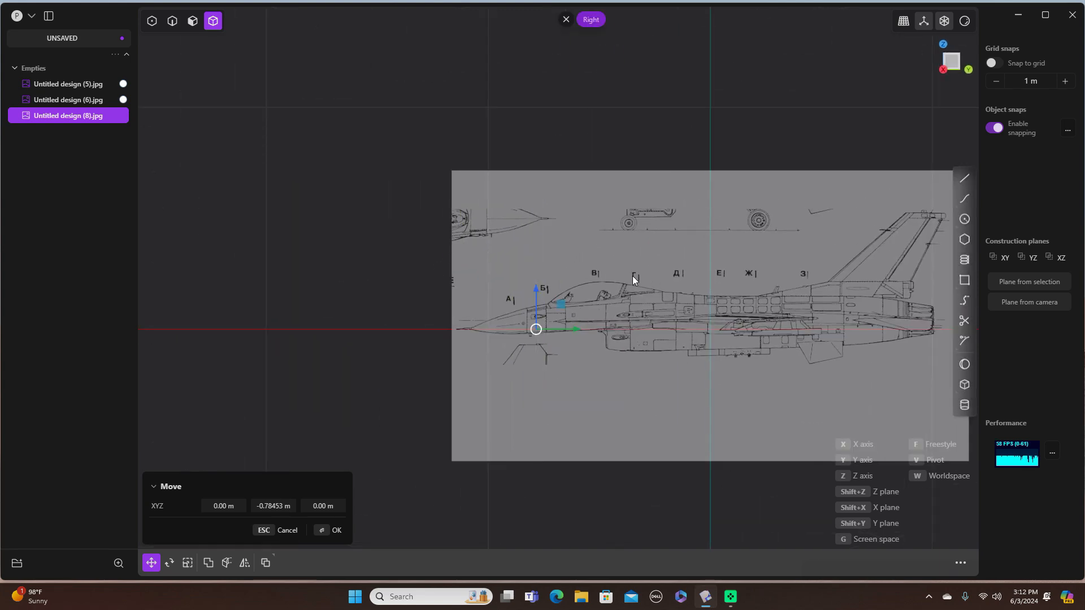
pyautogui.scroll(-1, 613, 287)
pyautogui.scroll(3, 614, 288)
pyautogui.scroll(2, 614, 287)
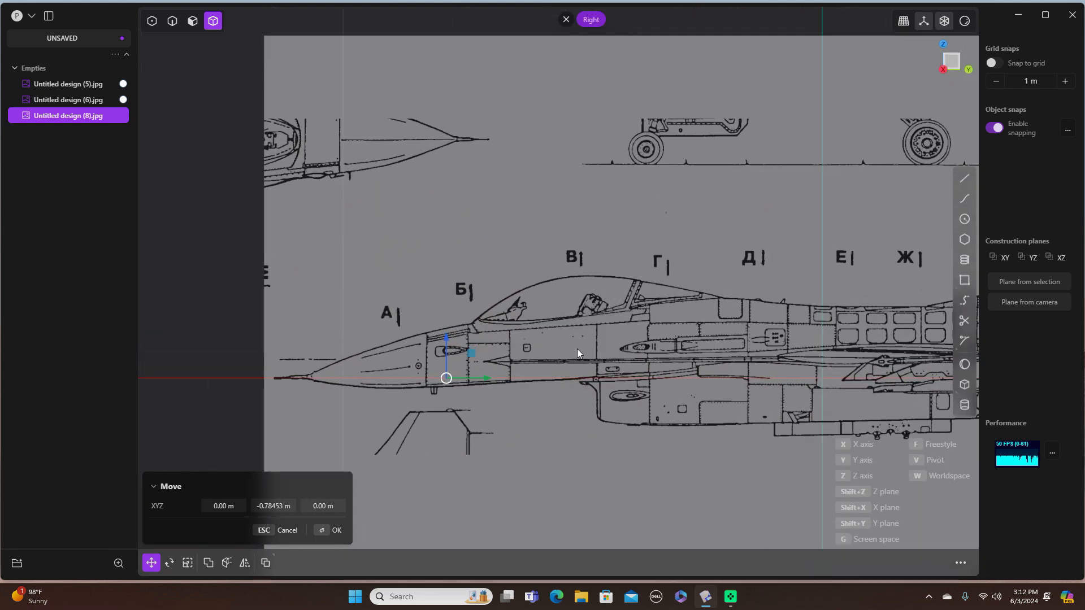
pyautogui.press('y')
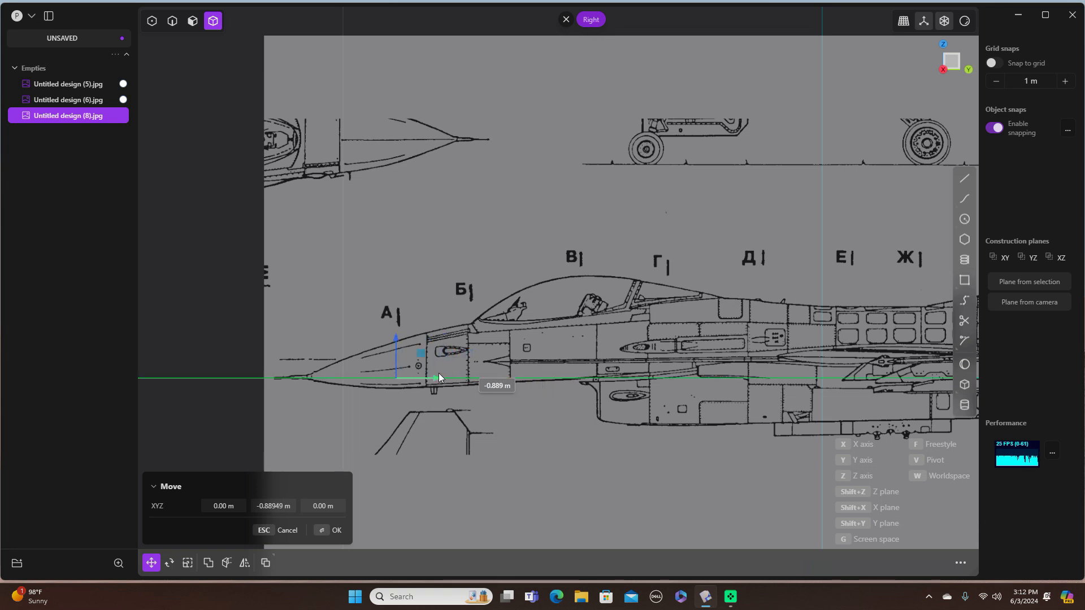
pyautogui.click(441, 373)
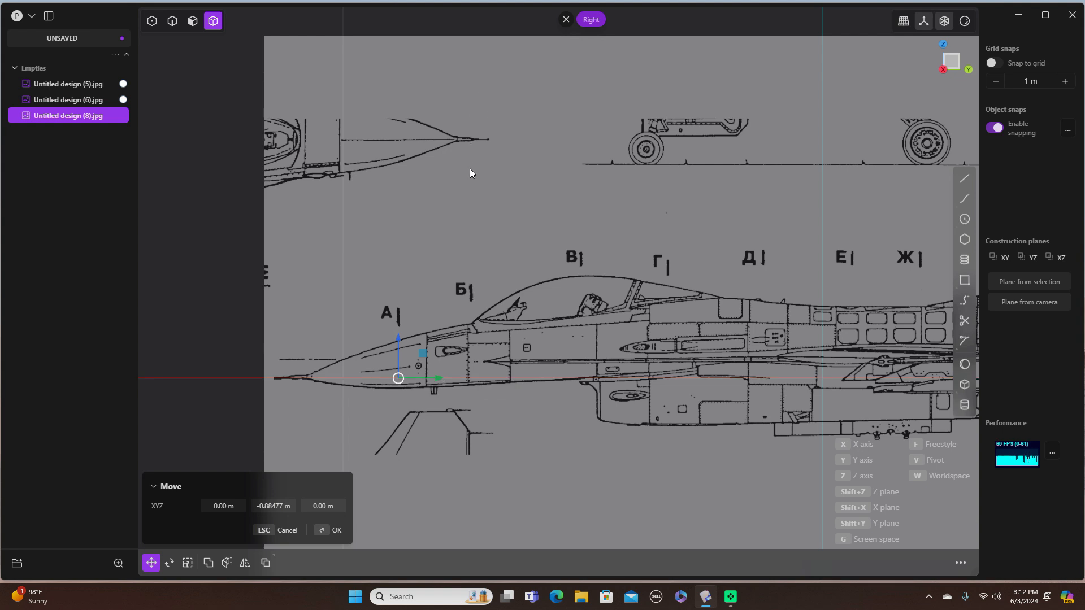
pyautogui.moveTo(464, 185); pyautogui.dragTo(506, 195, button='middle')
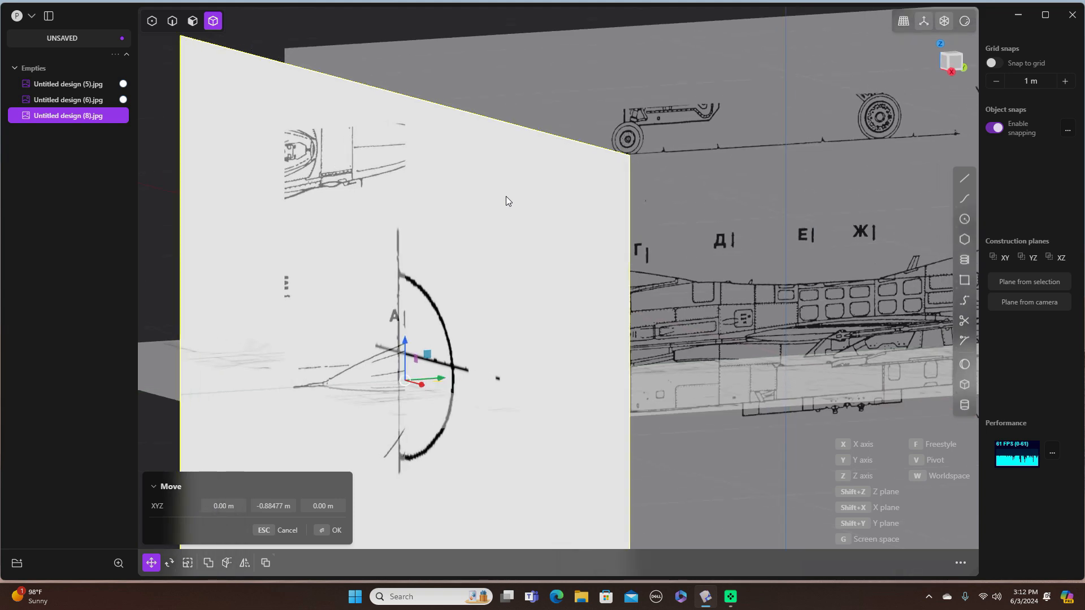
pyautogui.scroll(1, 506, 196)
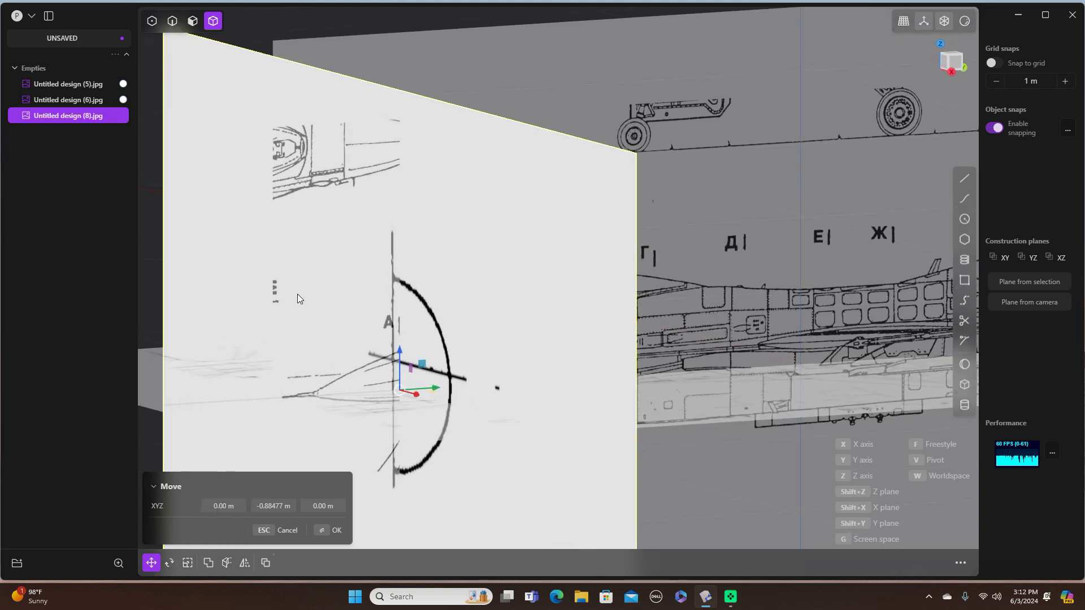
pyautogui.press('s')
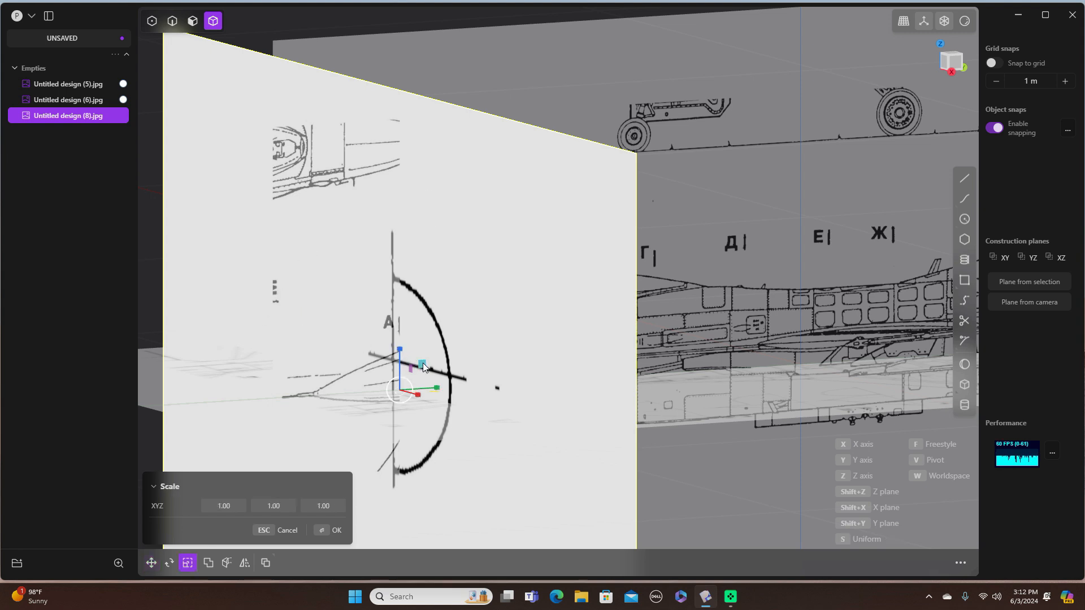
pyautogui.moveTo(423, 363)
pyautogui.mouseDown()
pyautogui.moveTo(405, 384)
pyautogui.moveTo(416, 372)
pyautogui.mouseUp()
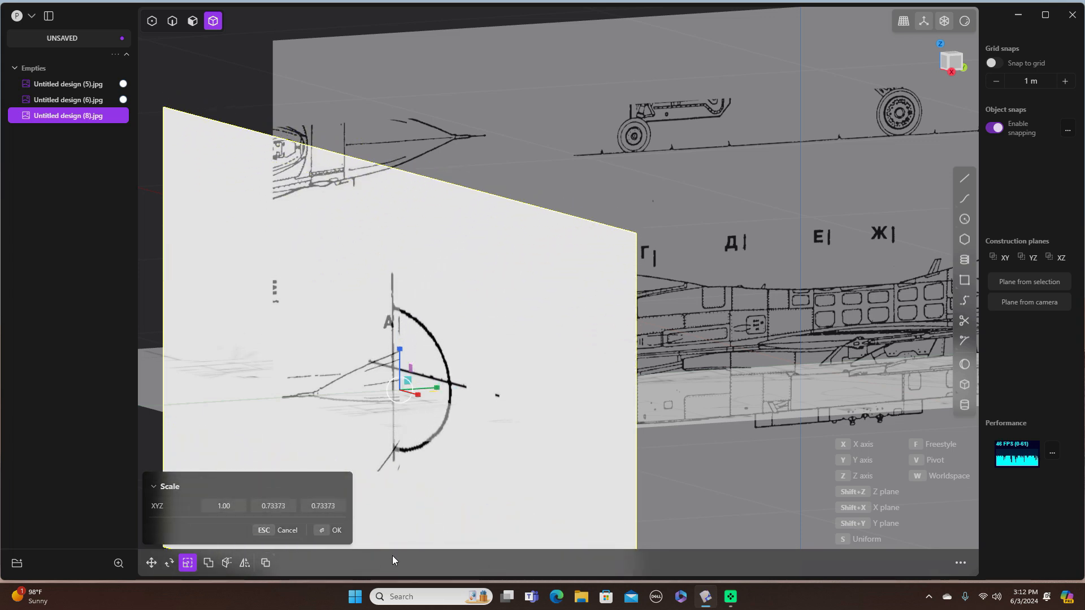
pyautogui.click(289, 531)
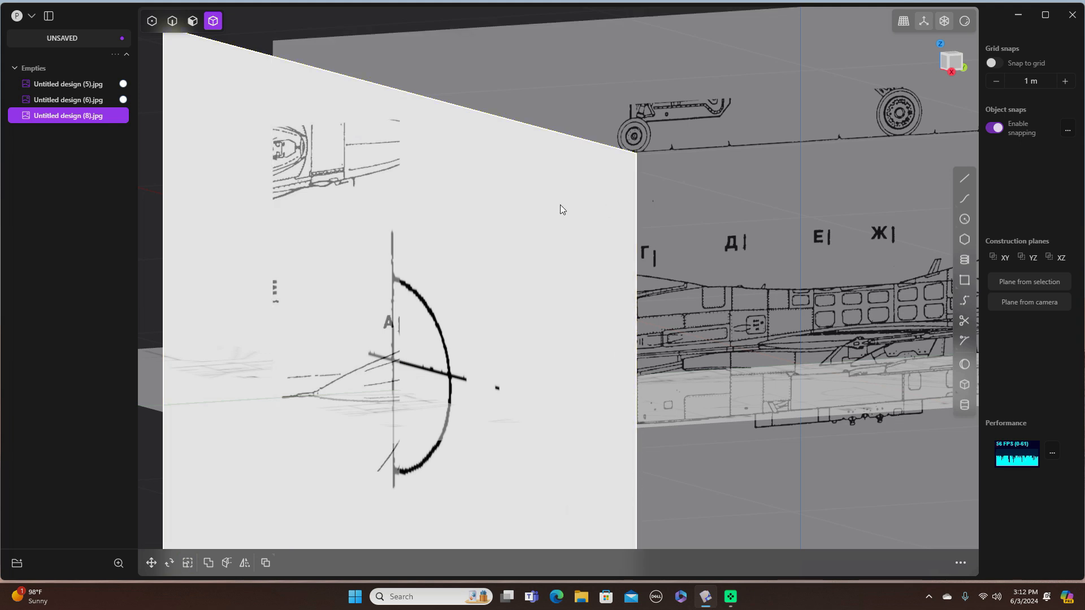
# Scale the cross-section image uniformly by about 0.245 to match the nose height at section mark A
pyautogui.press('s')
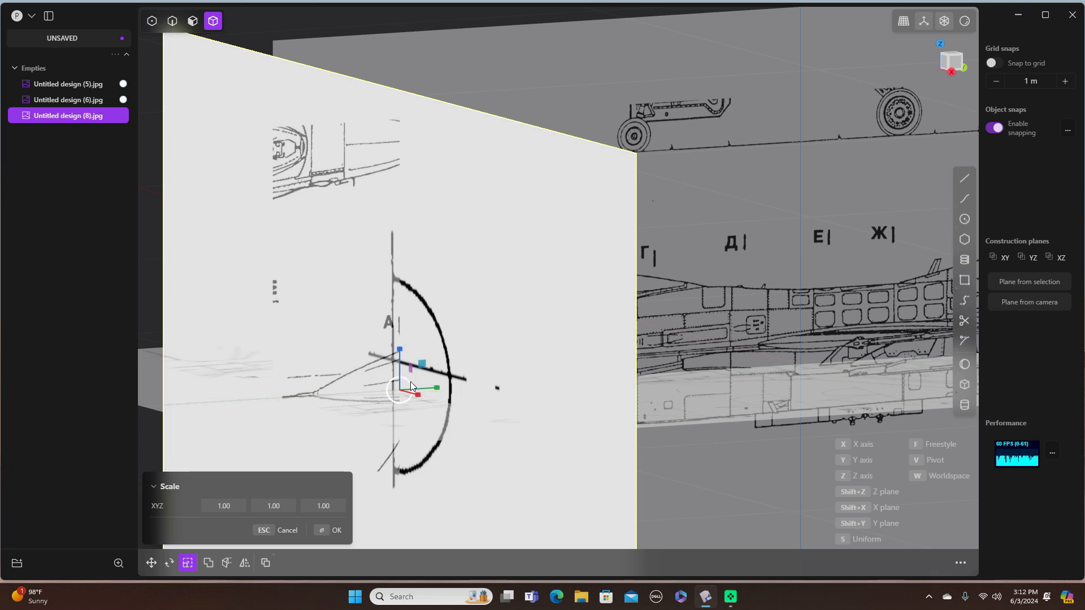
pyautogui.moveTo(410, 387); pyautogui.dragTo(558, 372)
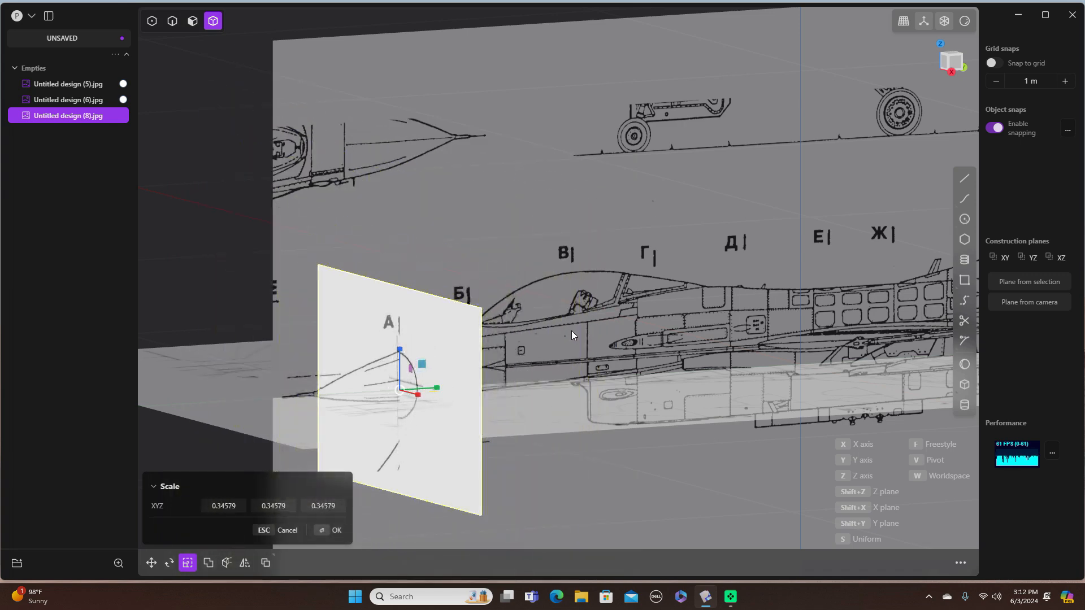
pyautogui.scroll(-2, 571, 331)
pyautogui.scroll(5, 572, 331)
pyautogui.keyDown('shift'); pyautogui.moveTo(569, 333); pyautogui.dragTo(761, 219, button='middle'); pyautogui.keyUp('shift')
pyautogui.scroll(3, 571, 253)
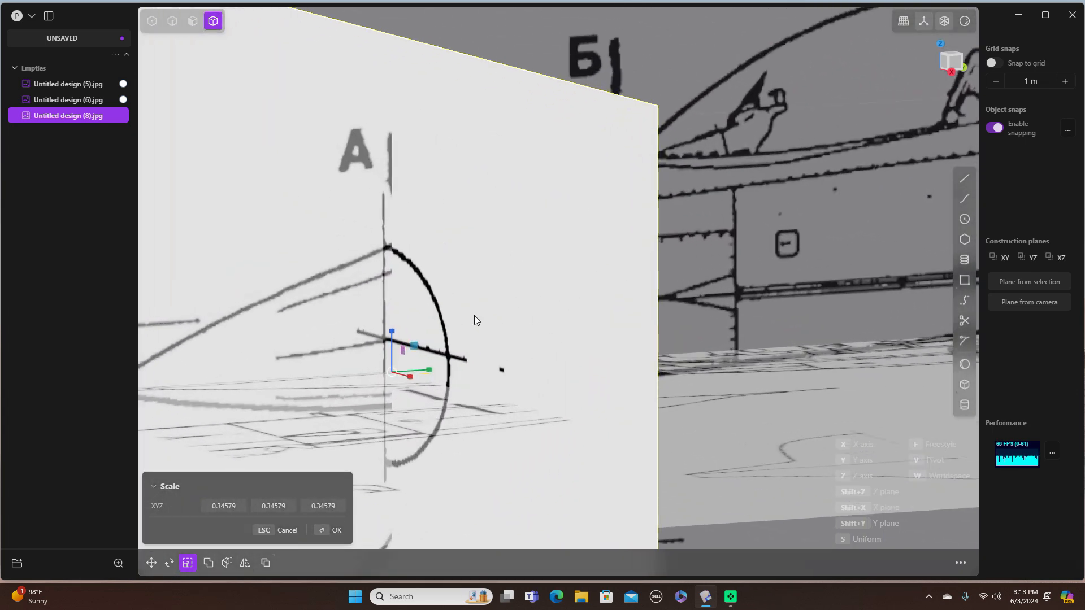
pyautogui.scroll(2, 402, 370)
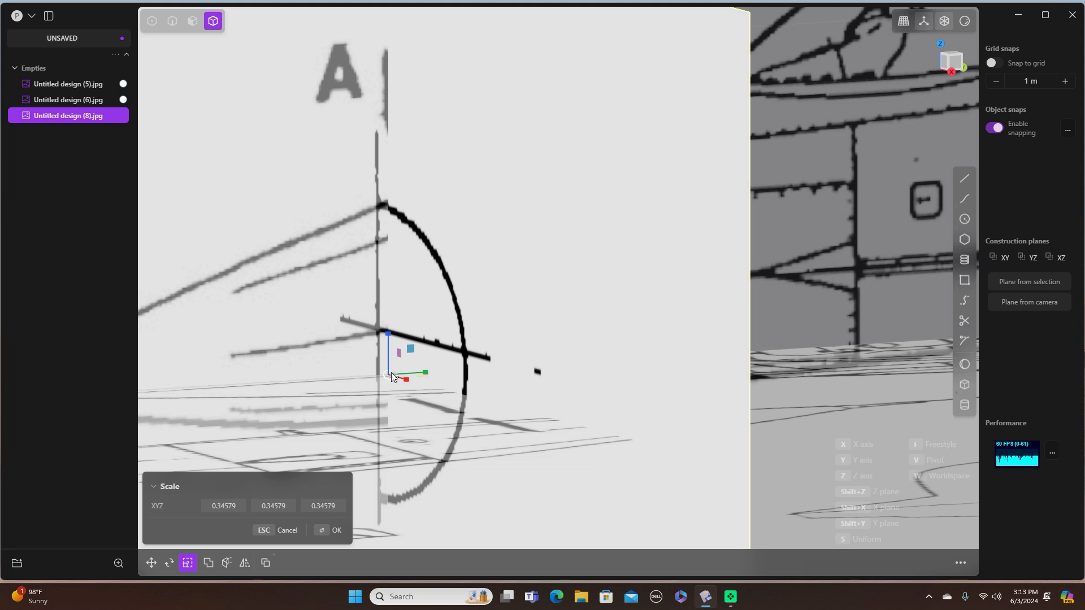
pyautogui.moveTo(392, 372); pyautogui.dragTo(389, 372)
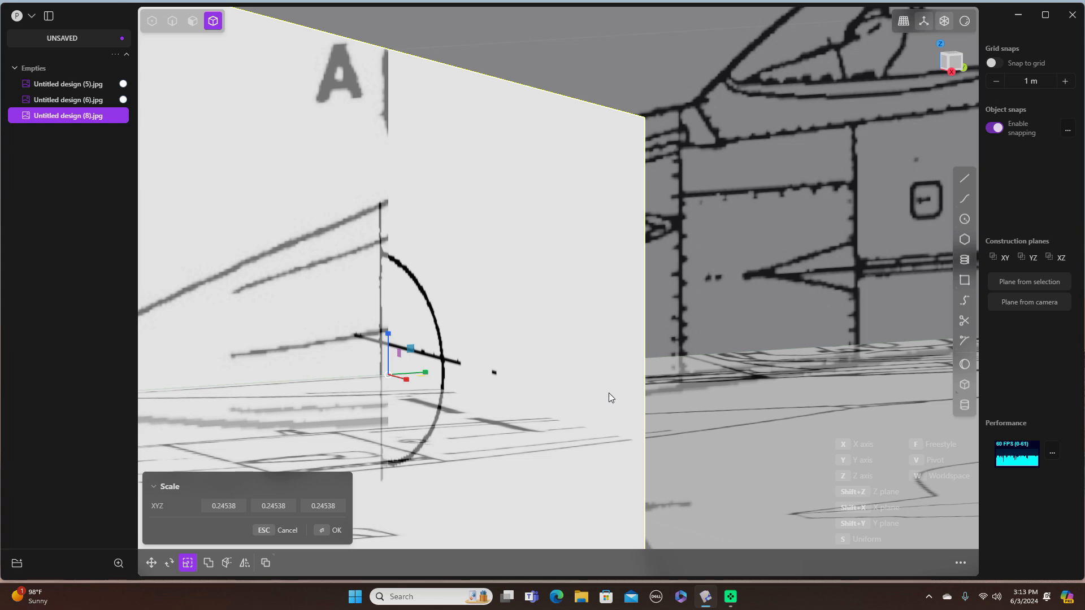
# Move the cross-section image at section mark A about 0.020 m up along Z to line up with the nose outline
pyautogui.press('g')
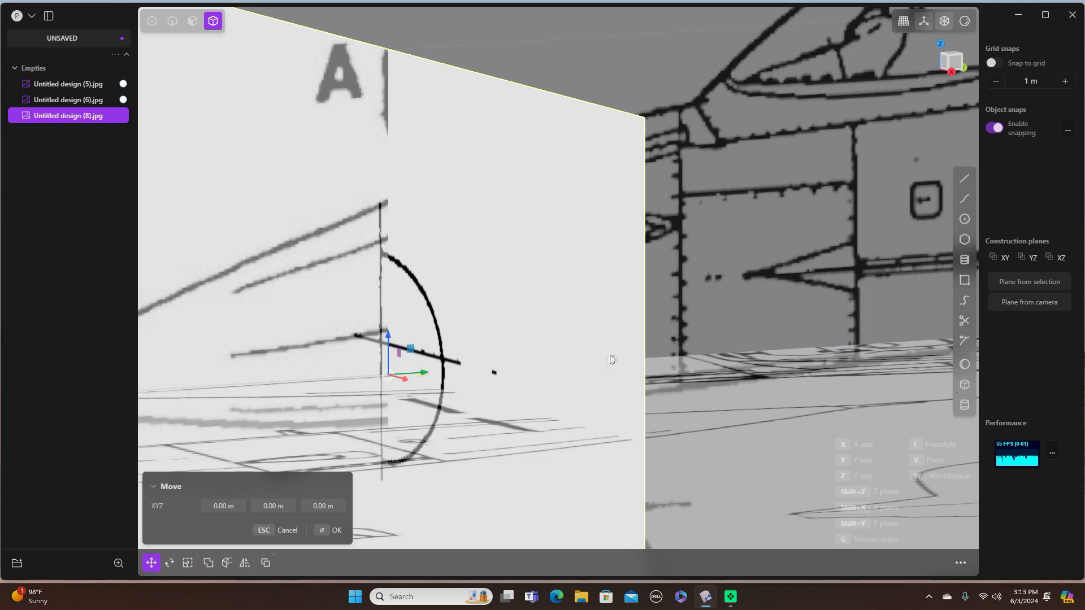
pyautogui.moveTo(388, 335); pyautogui.dragTo(385, 290)
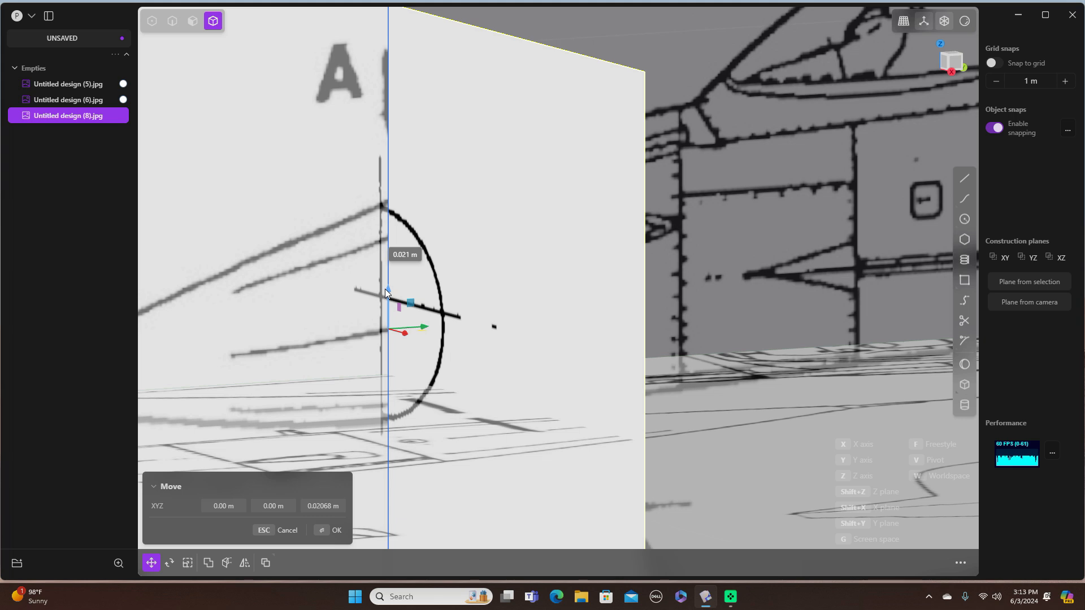
pyautogui.moveTo(385, 289); pyautogui.dragTo(383, 291)
pyautogui.moveTo(651, 318); pyautogui.dragTo(717, 320, button='middle')
pyautogui.scroll(3, 714, 317)
pyautogui.scroll(-3, 714, 317)
pyautogui.scroll(-5, 714, 317)
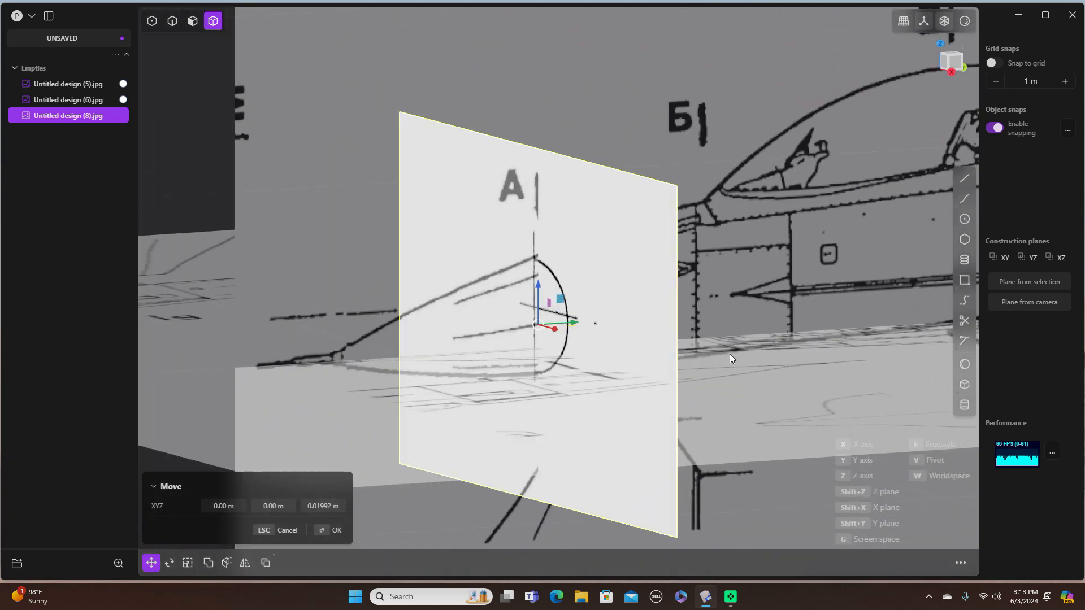
pyautogui.press('Escape')
# Set the opacity of the cross-section image at section mark A to 0.50
pyautogui.click(768, 338)
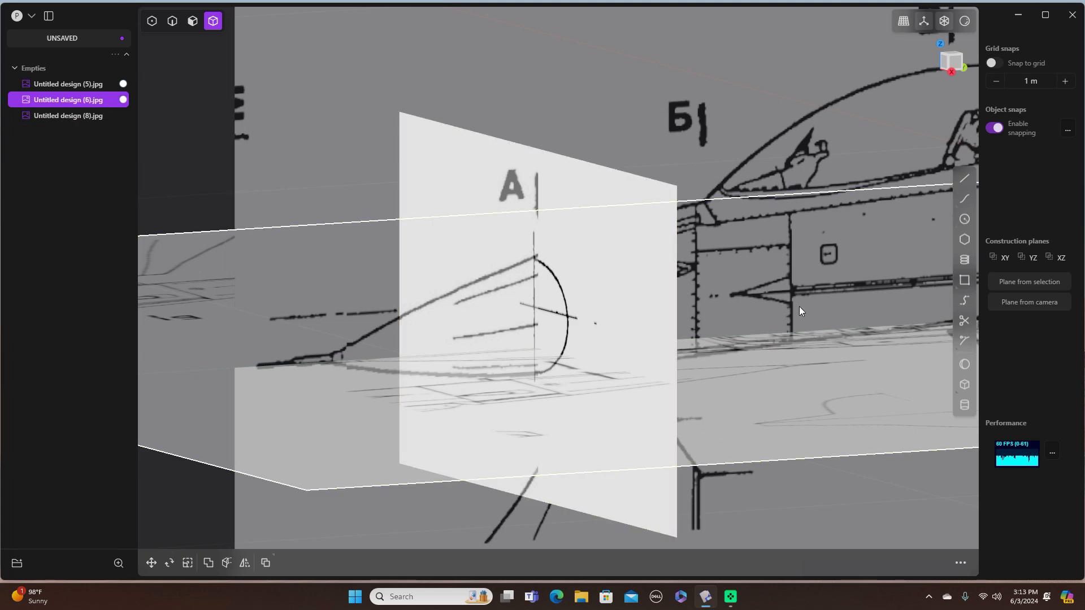
pyautogui.scroll(-6, 818, 301)
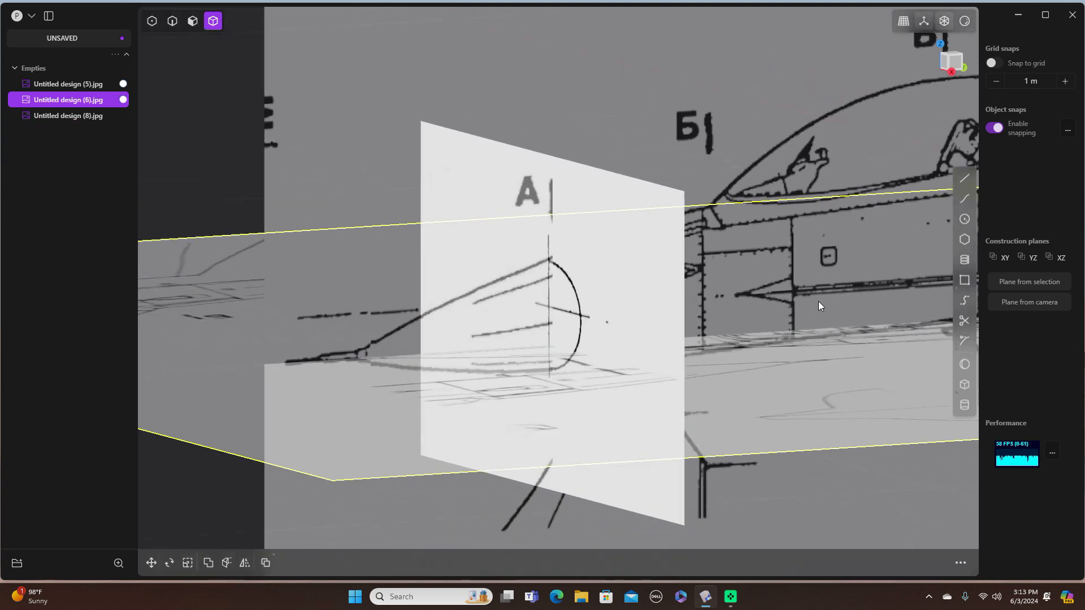
pyautogui.moveTo(873, 275); pyautogui.dragTo(608, 284, button='right')
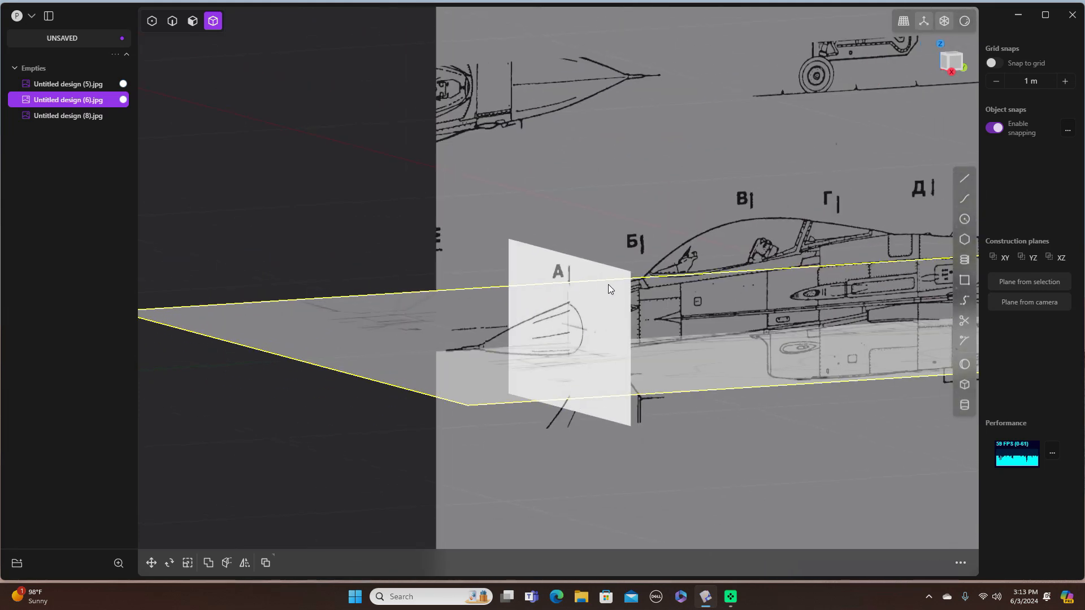
pyautogui.scroll(-5, 609, 284)
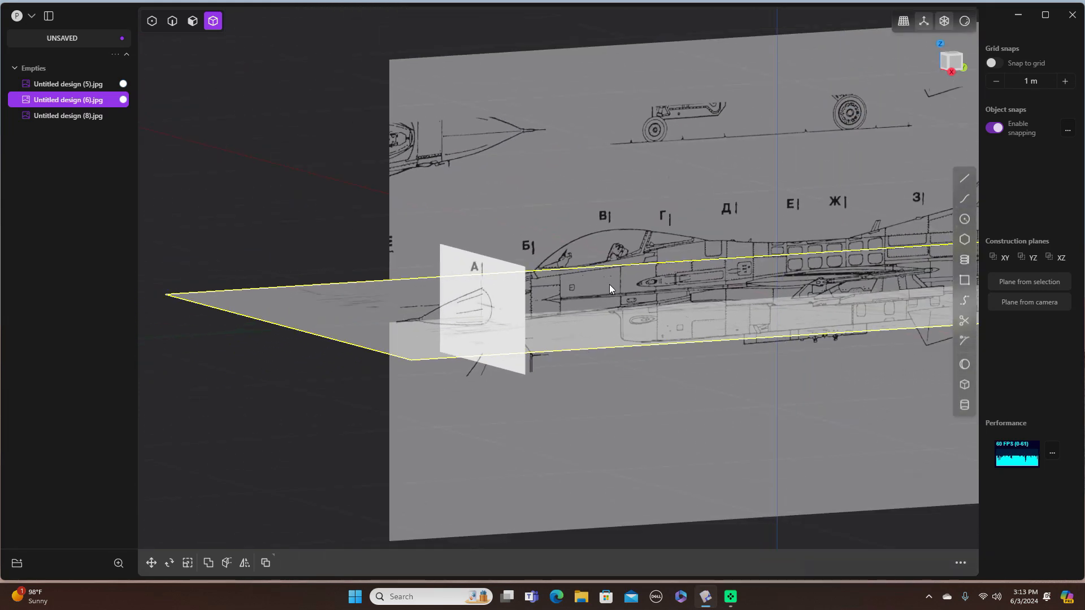
pyautogui.scroll(2, 552, 299)
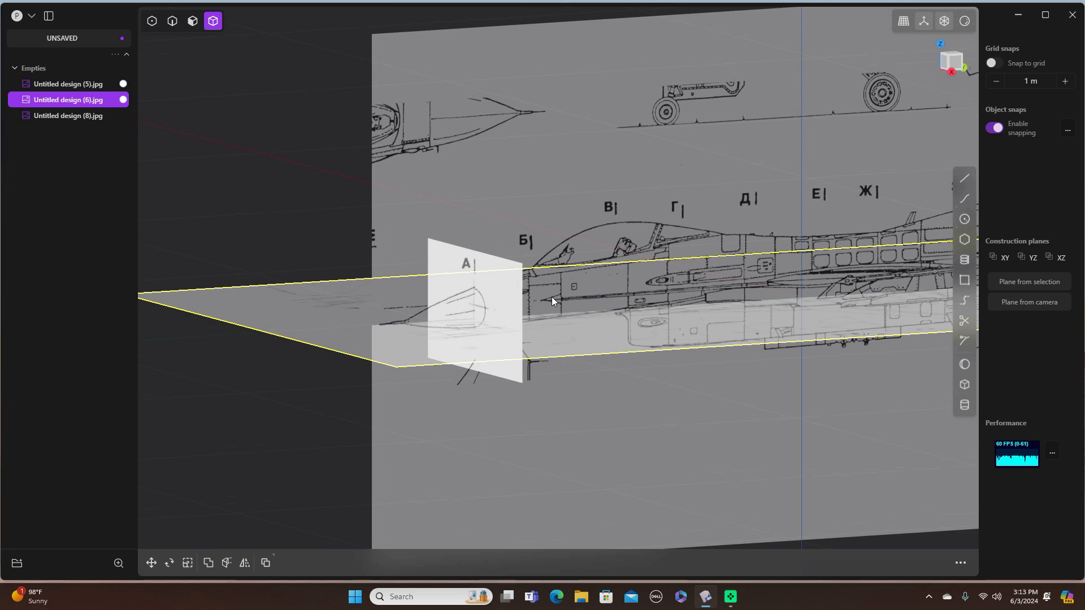
pyautogui.click(488, 267)
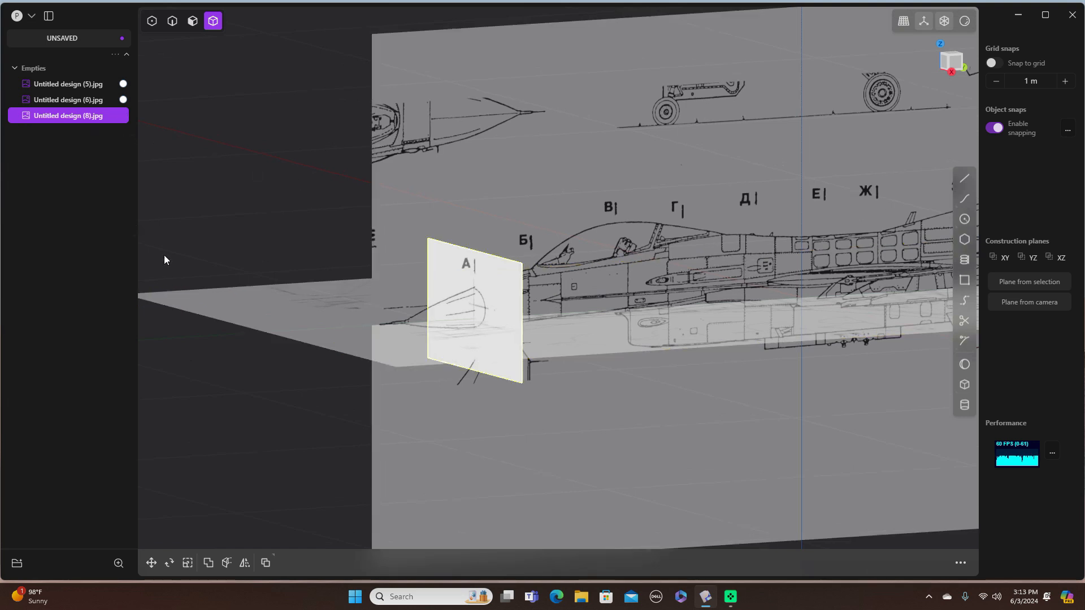
pyautogui.hotkey('shift', 'm')
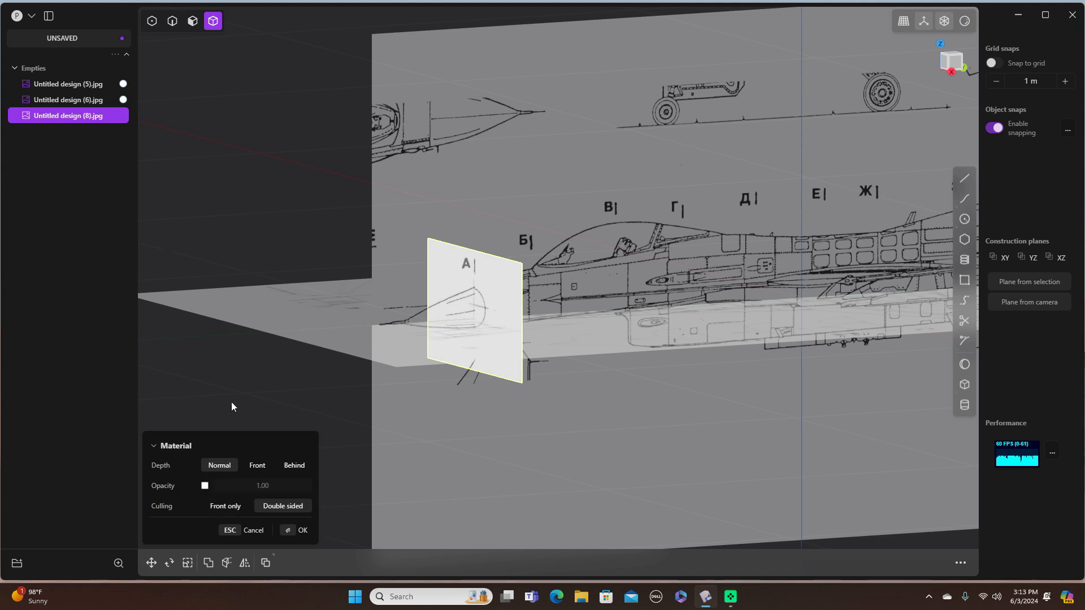
pyautogui.click(207, 485)
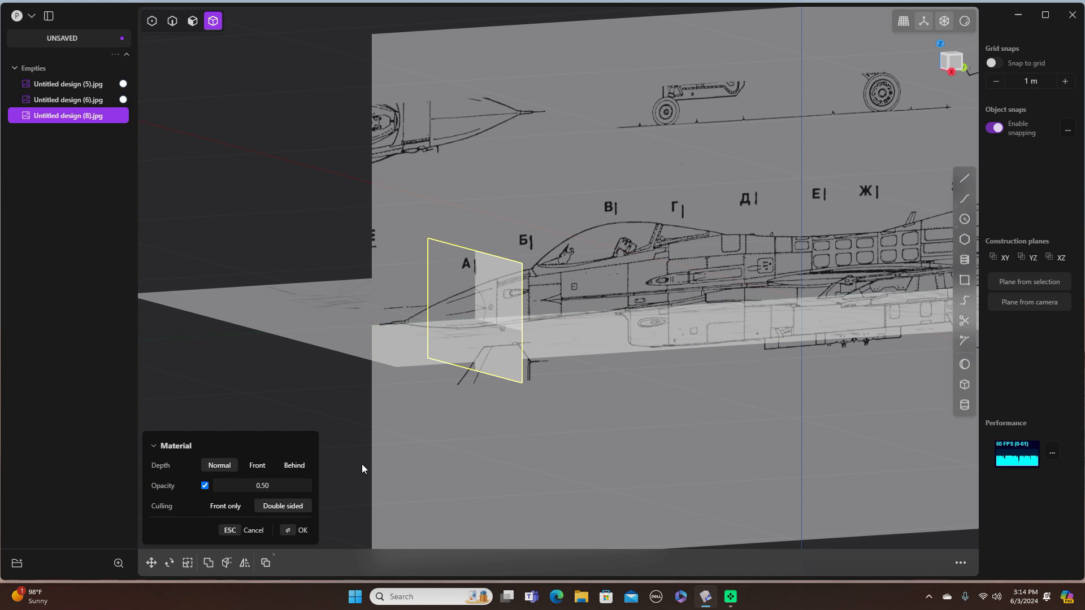
pyautogui.click(299, 530)
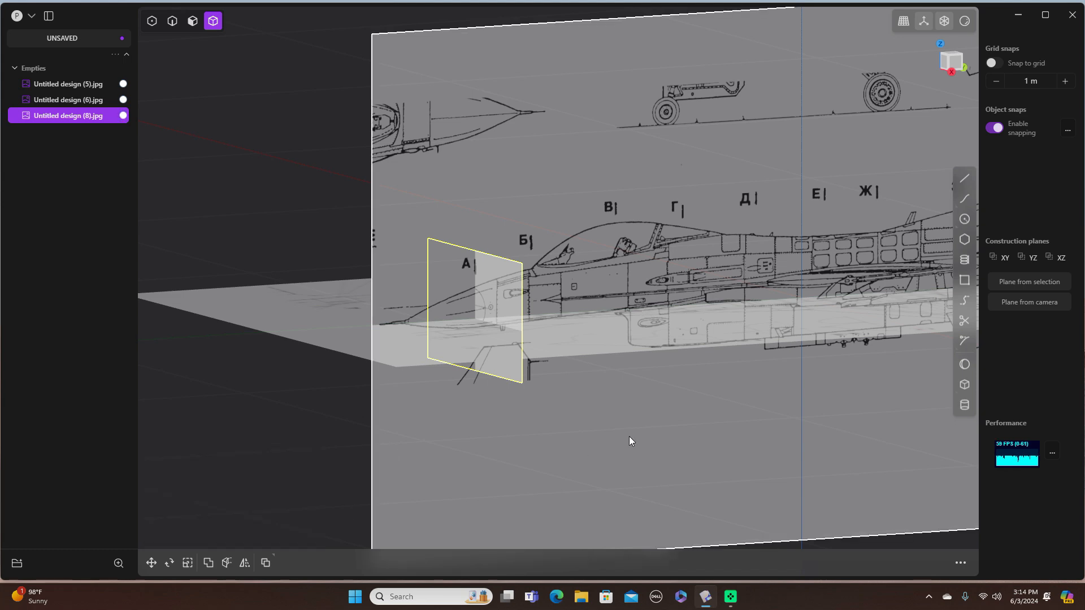
pyautogui.click(242, 382)
# Import the cross-section image "Untitled design (9)" from the Desktop into the Front view
pyautogui.scroll(3, 575, 364)
pyautogui.scroll(5, 576, 364)
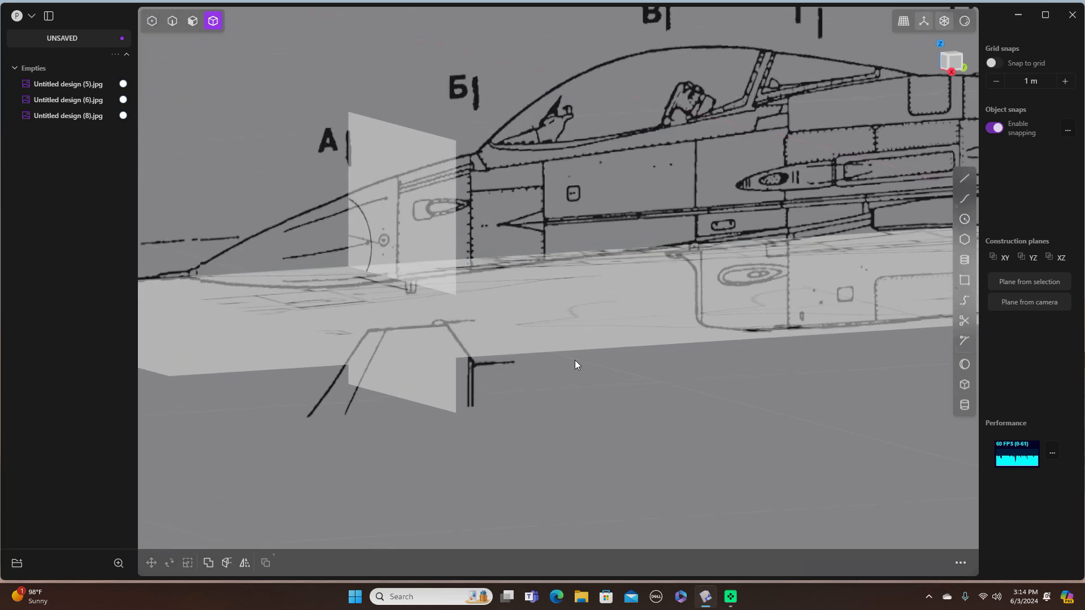
pyautogui.moveTo(618, 381)
pyautogui.mouseDown(button='middle')
pyautogui.moveTo(632, 399)
pyautogui.moveTo(646, 374)
pyautogui.moveTo(647, 390)
pyautogui.mouseUp(button='middle')
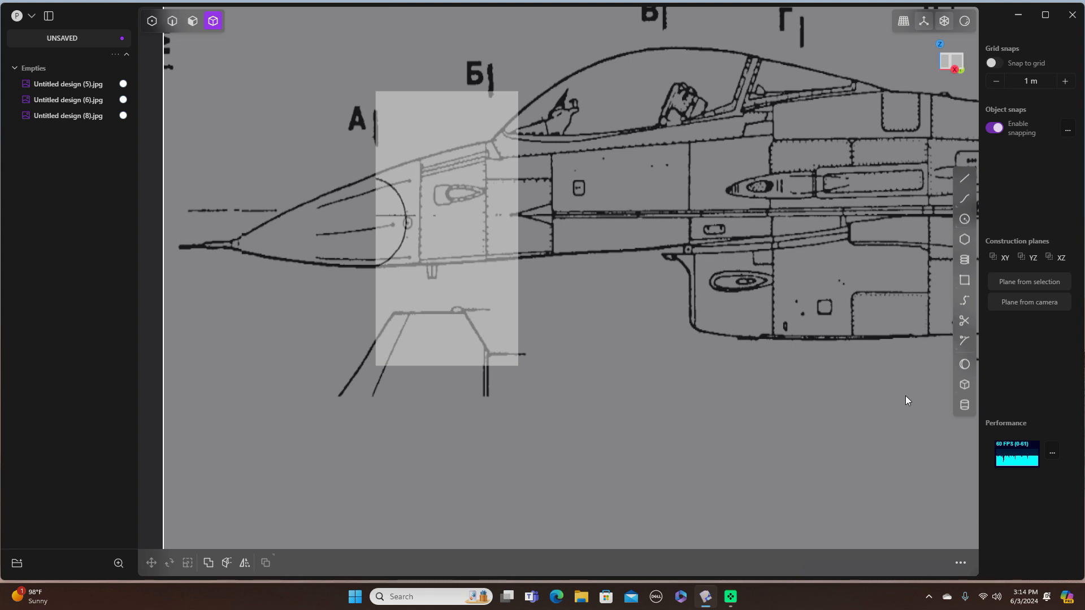
pyautogui.press('KP_1')
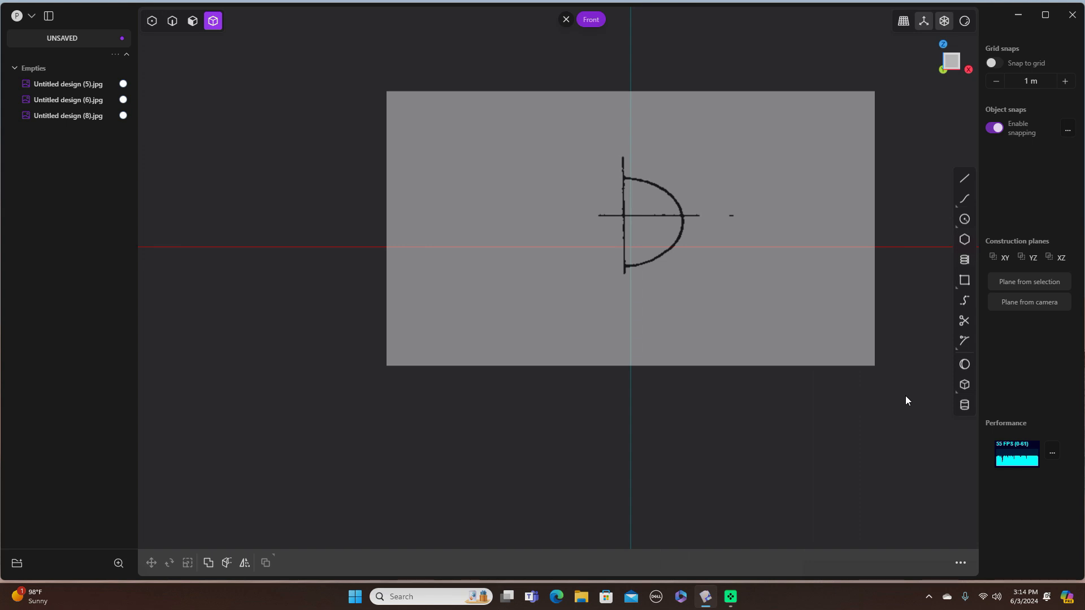
pyautogui.scroll(2, 760, 384)
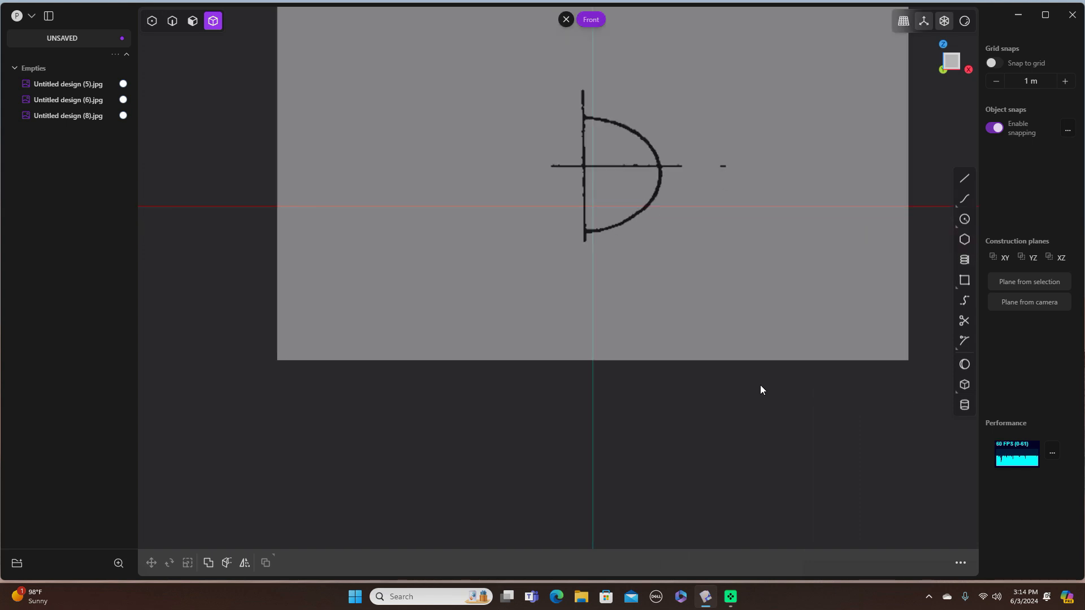
pyautogui.keyDown('shift'); pyautogui.moveTo(764, 304); pyautogui.dragTo(772, 421, button='middle'); pyautogui.keyUp('shift')
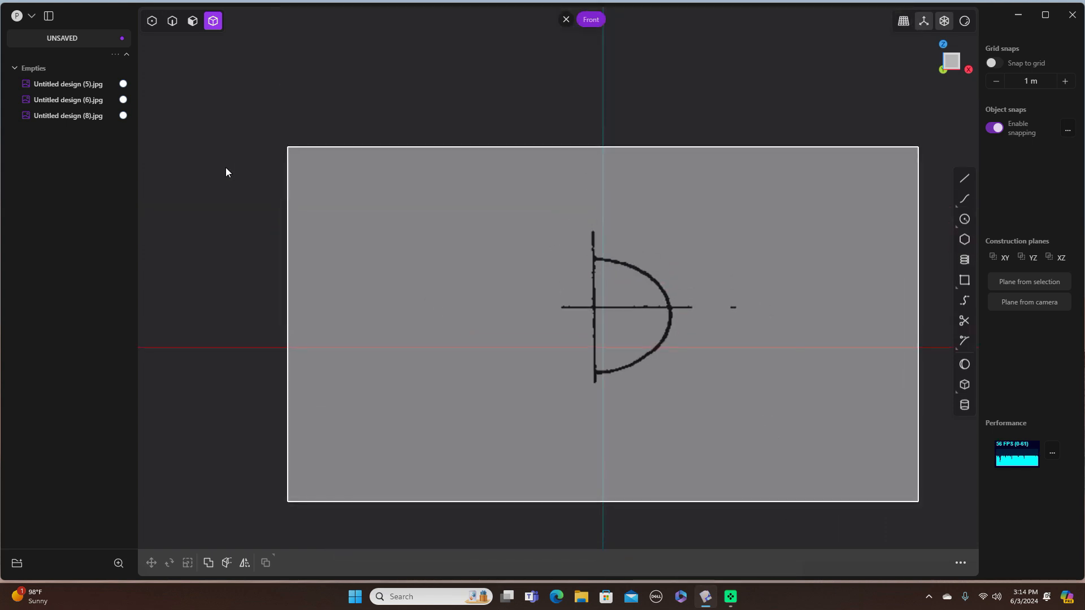
pyautogui.click(33, 18)
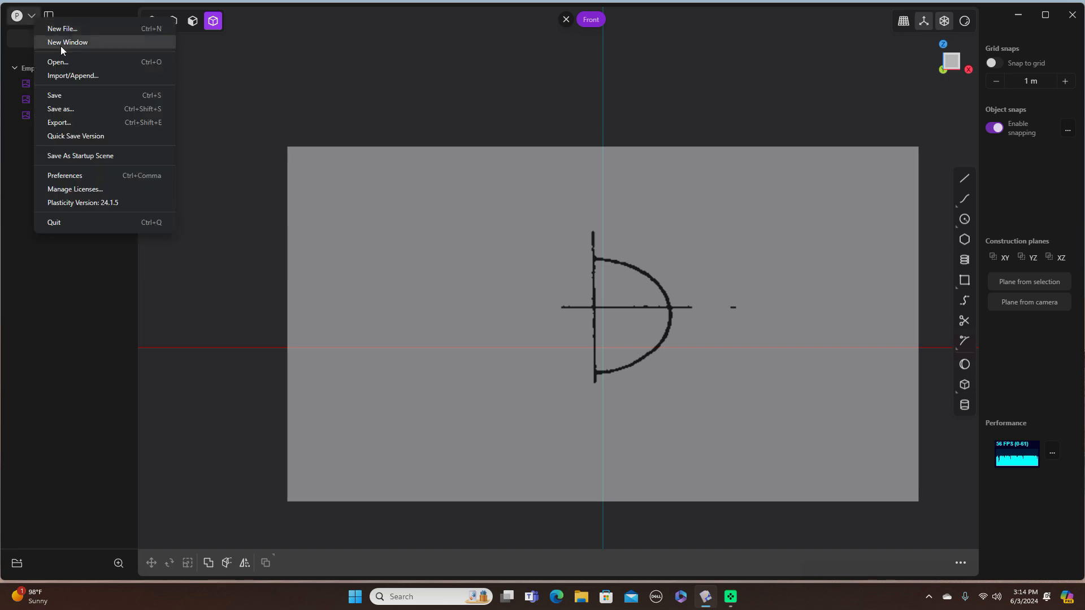
pyautogui.click(73, 77)
pyautogui.scroll(-5, 418, 209)
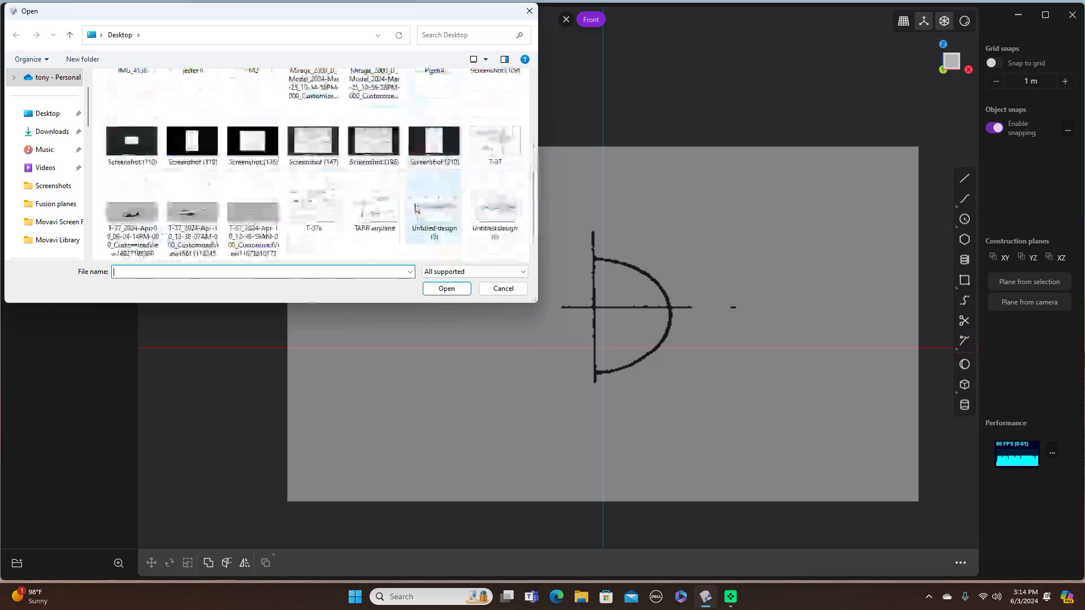
pyautogui.scroll(-2, 416, 209)
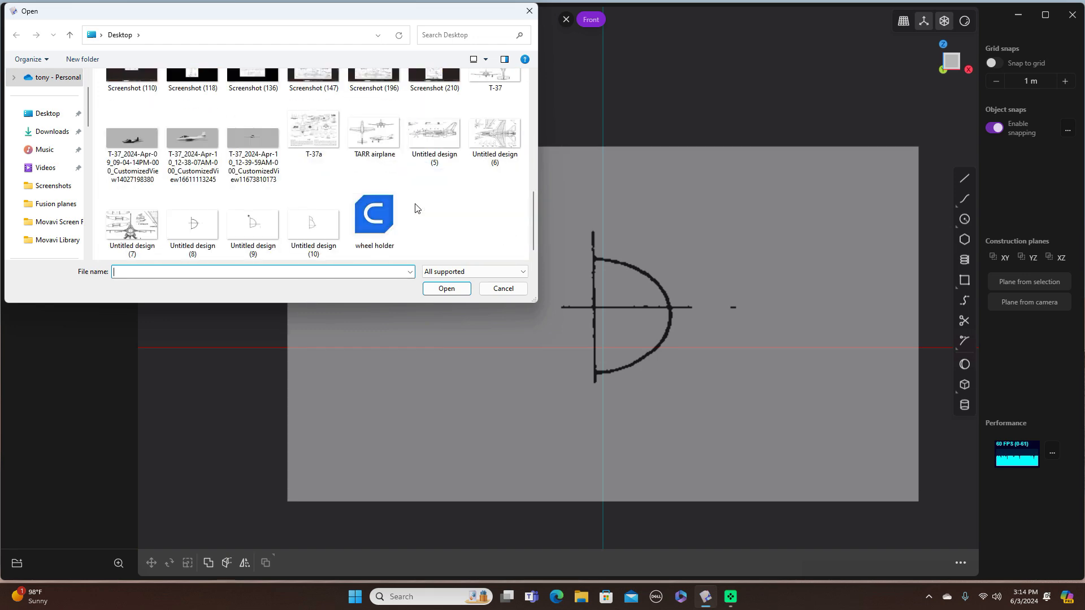
pyautogui.click(254, 230)
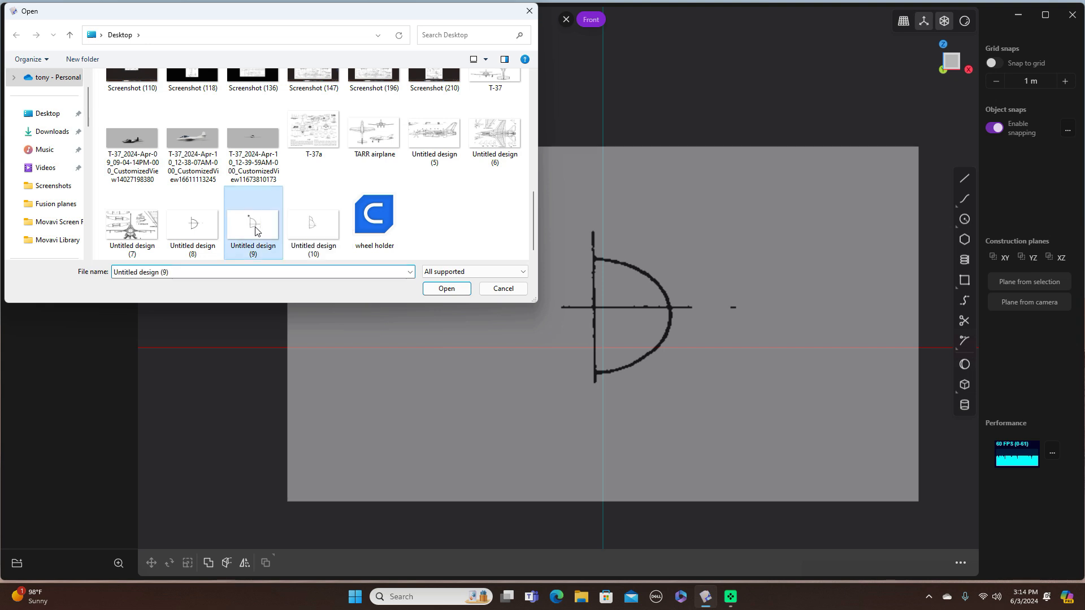
pyautogui.click(440, 289)
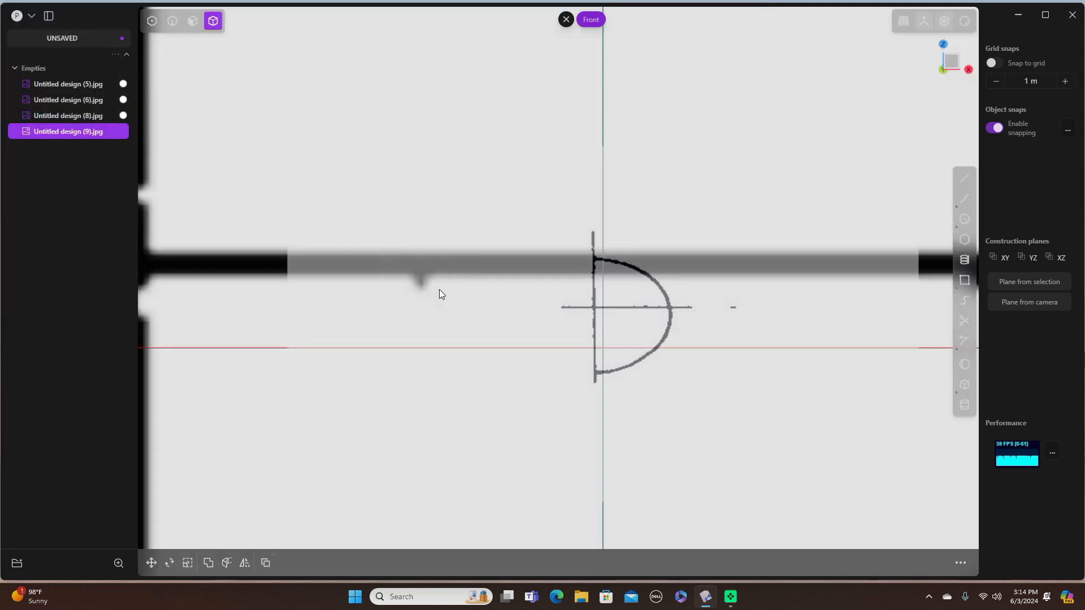
# Scale down the new cross-section image by about 0.122 in X and Z and about 0.392 in Y
pyautogui.scroll(10, 737, 346)
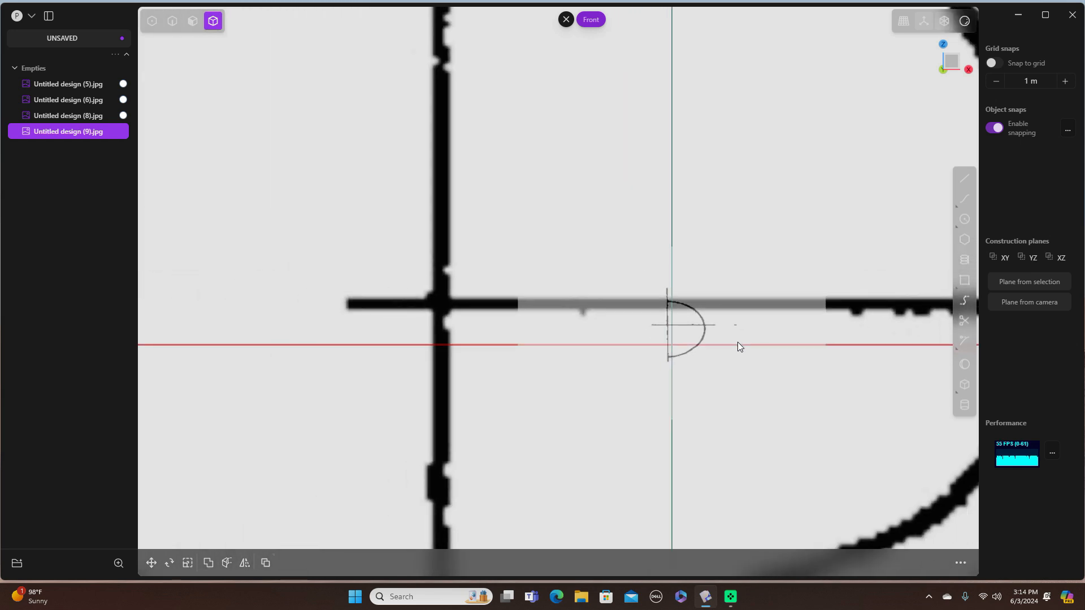
pyautogui.scroll(-5, 737, 341)
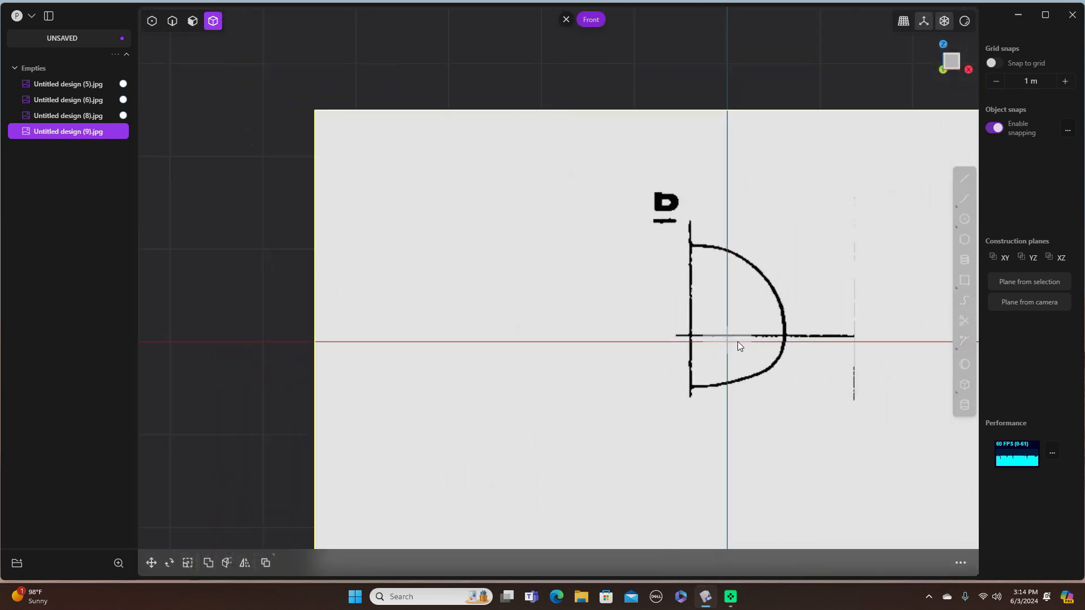
pyautogui.press('s')
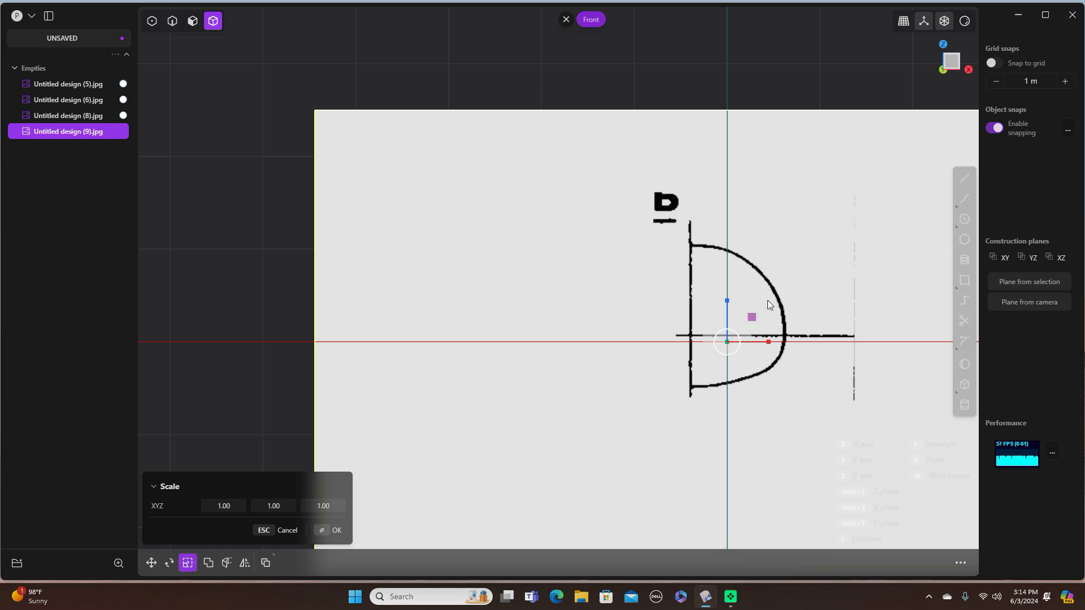
pyautogui.moveTo(754, 318); pyautogui.dragTo(745, 337)
pyautogui.scroll(5, 746, 337)
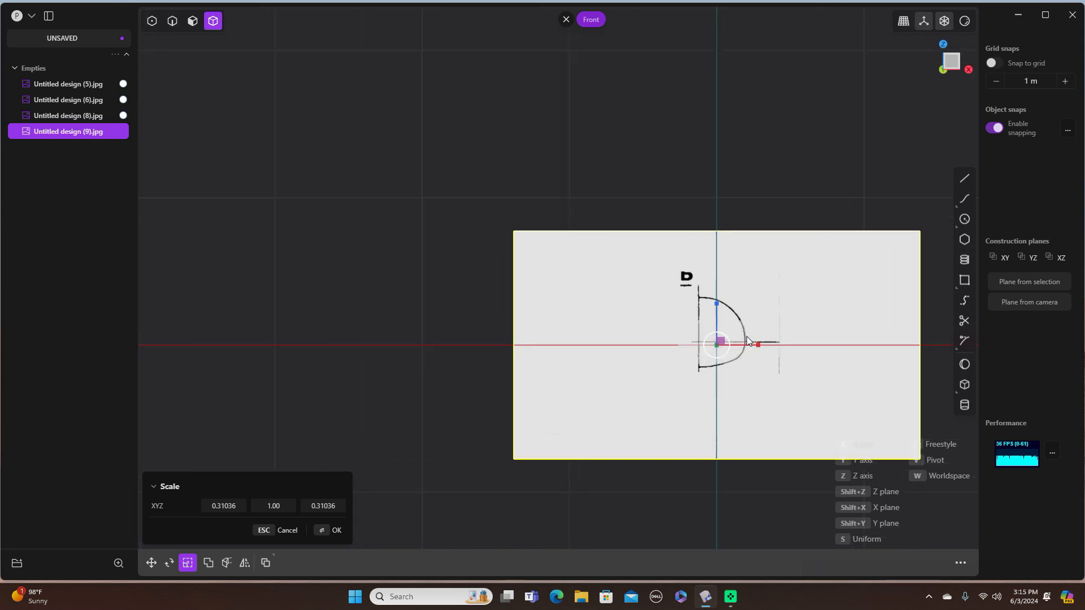
pyautogui.scroll(4, 747, 335)
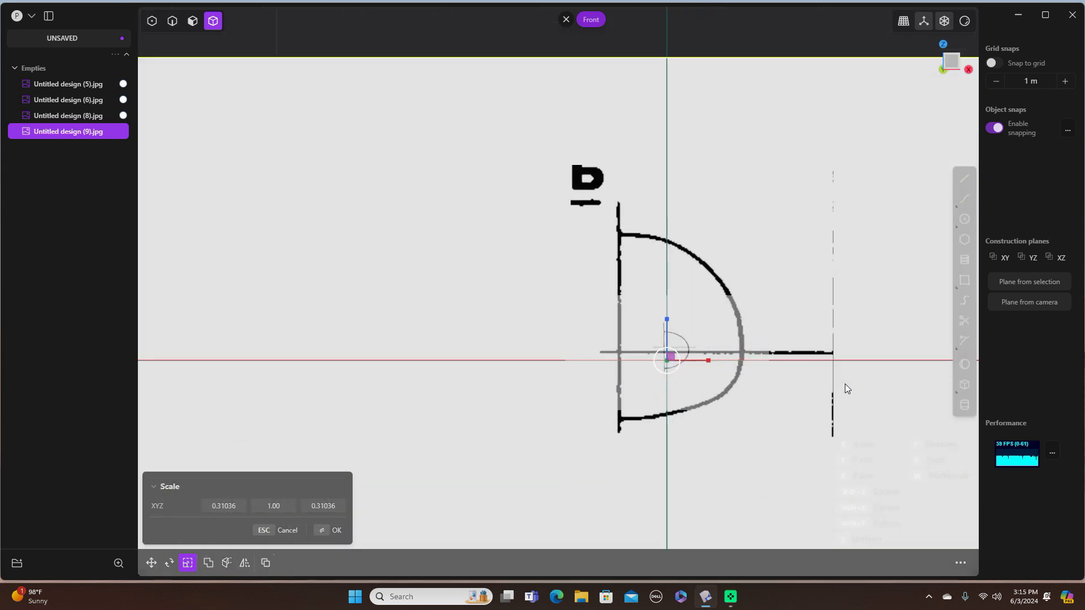
pyautogui.scroll(4, 812, 354)
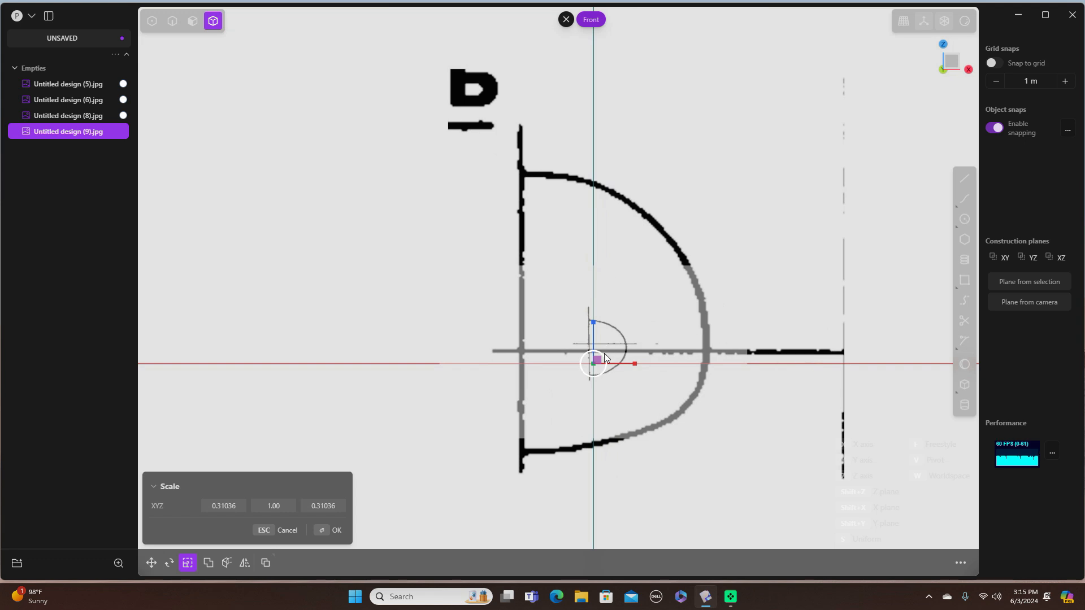
pyautogui.moveTo(603, 354); pyautogui.dragTo(599, 361)
pyautogui.scroll(5, 687, 387)
pyautogui.scroll(-1, 686, 388)
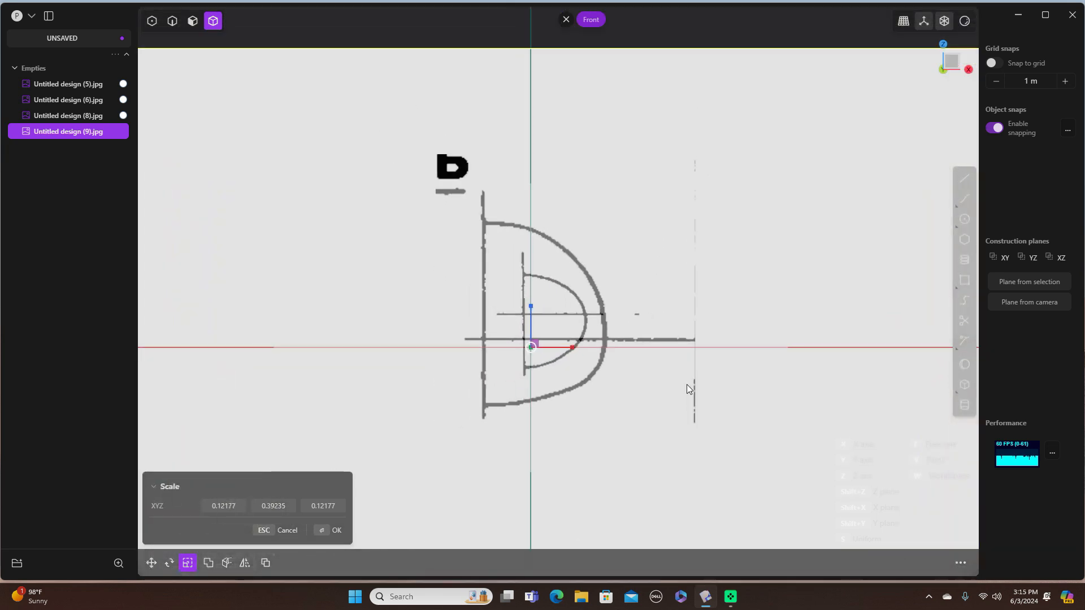
pyautogui.scroll(1, 688, 389)
pyautogui.scroll(-2, 688, 389)
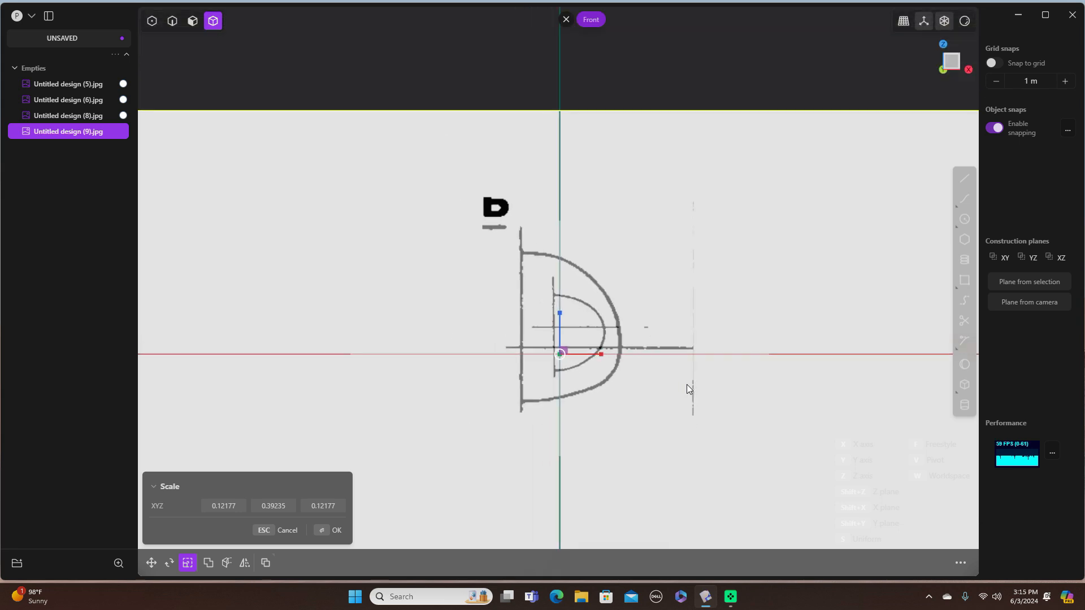
pyautogui.scroll(-3, 686, 384)
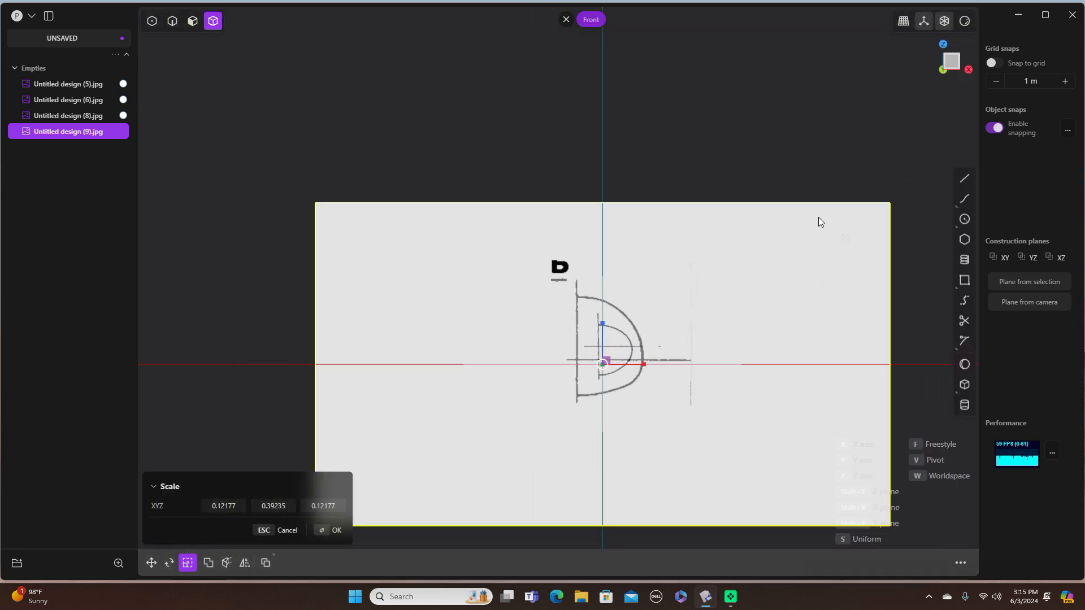
# Move the new cross-section image about -0.741 m along Y to section mark Б on the side-view image
pyautogui.moveTo(835, 160); pyautogui.dragTo(765, 171, button='right')
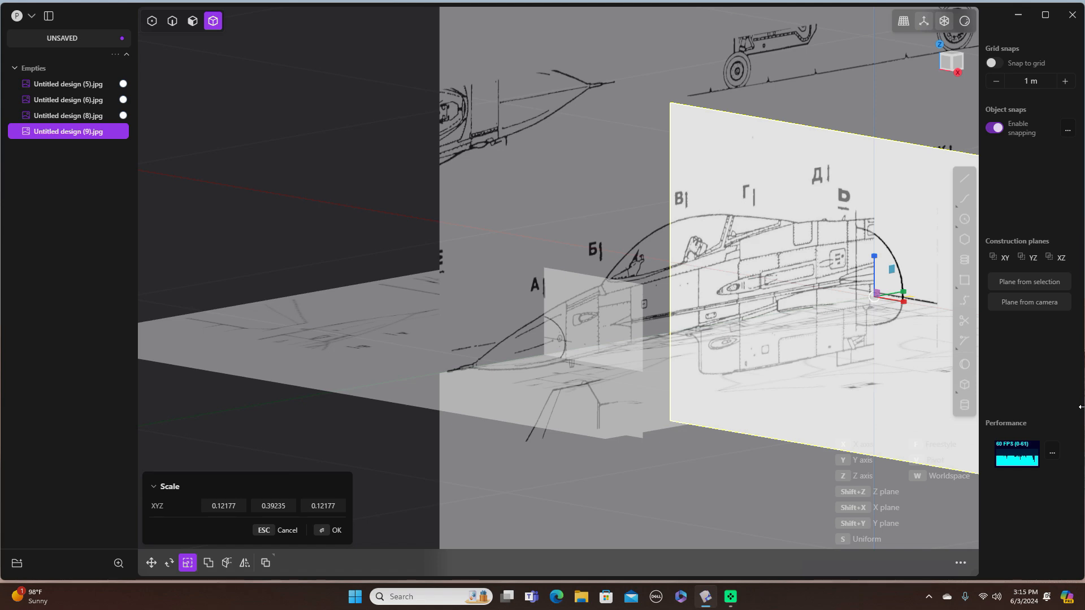
pyautogui.moveTo(876, 341)
pyautogui.mouseDown(button='right')
pyautogui.moveTo(723, 335)
pyautogui.moveTo(734, 337)
pyautogui.mouseUp(button='right')
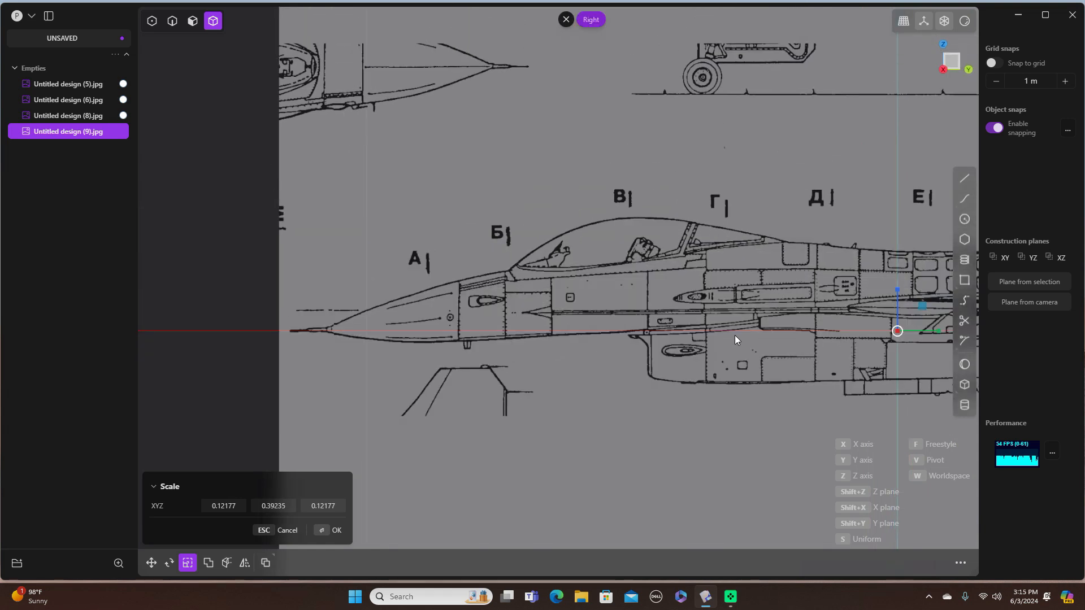
pyautogui.press('g')
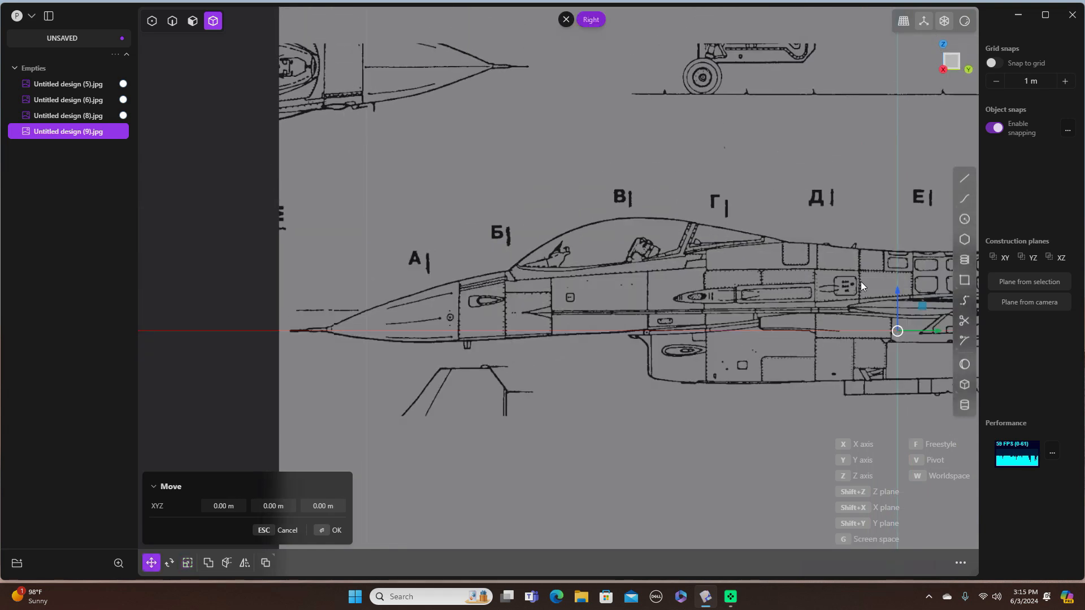
pyautogui.moveTo(938, 330); pyautogui.dragTo(545, 322)
pyautogui.moveTo(703, 98); pyautogui.dragTo(689, 148, button='middle')
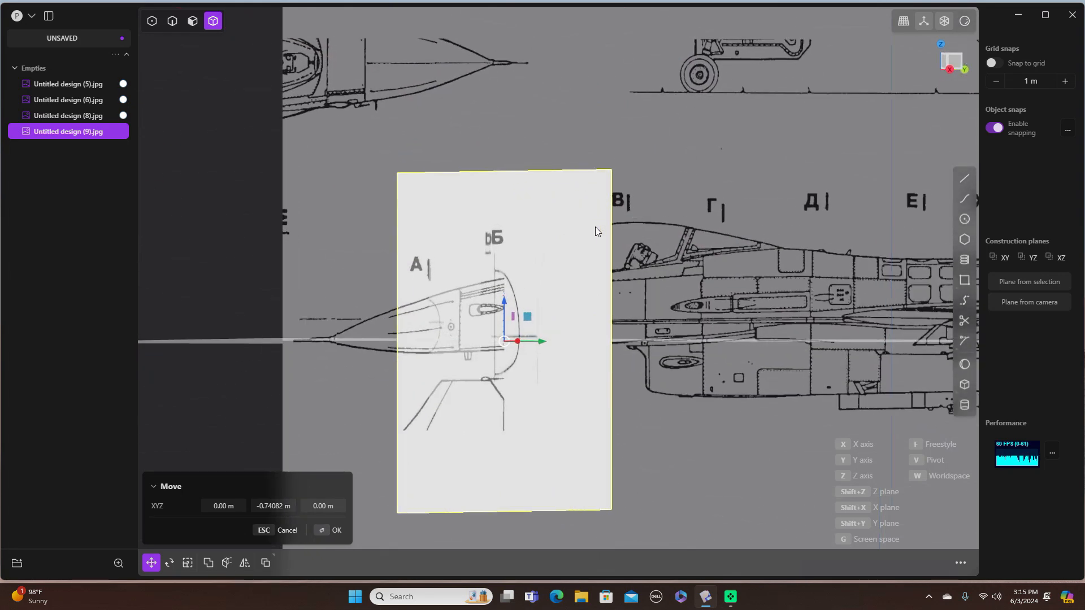
# Scale the cross-section image at section mark Б uniformly by about 0.727
pyautogui.press('s')
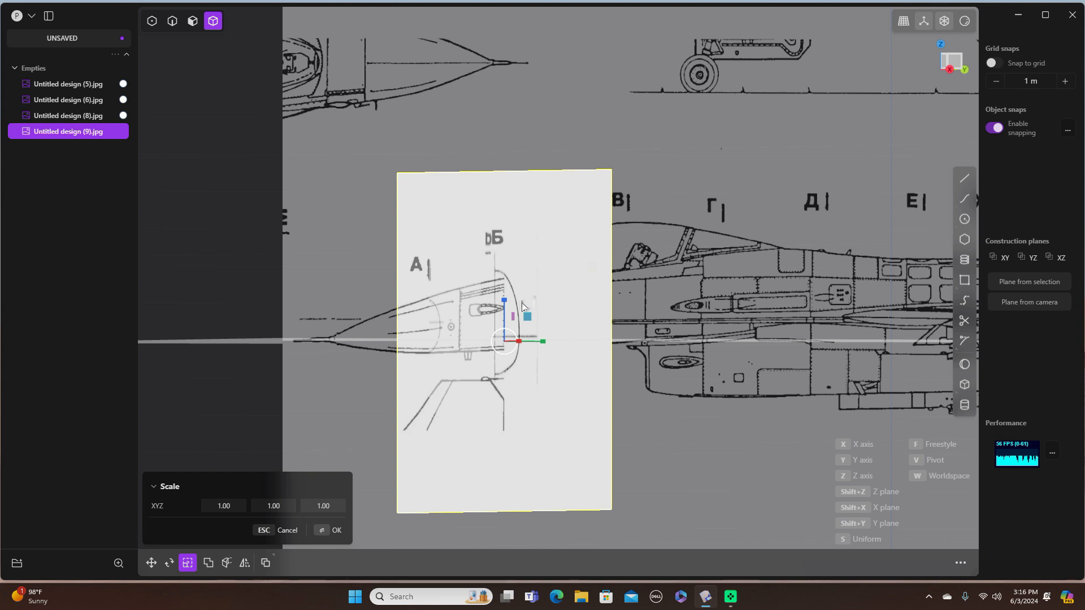
pyautogui.moveTo(511, 330); pyautogui.dragTo(511, 338)
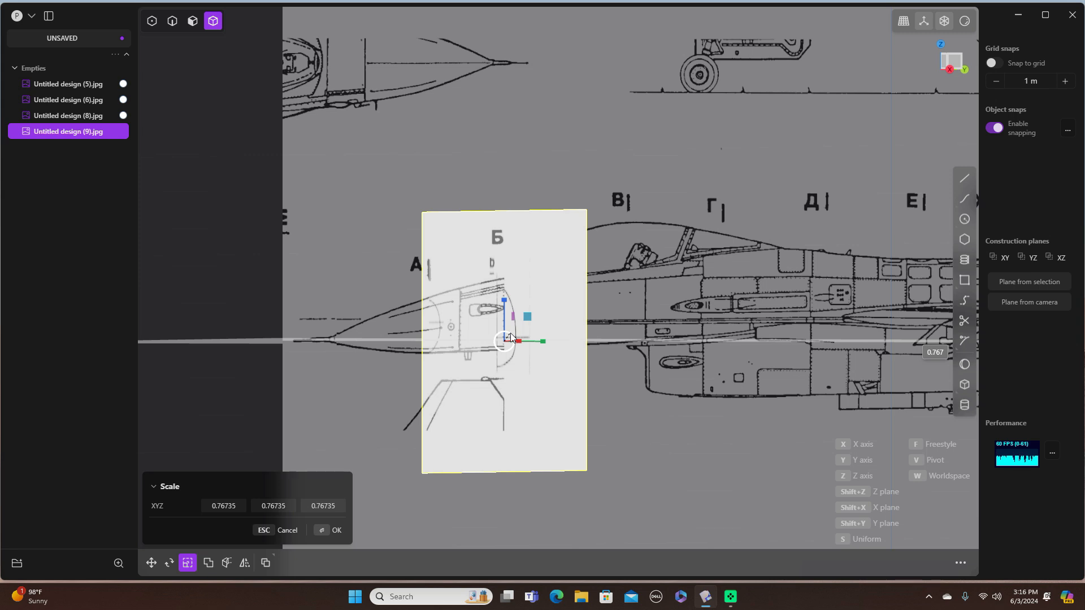
pyautogui.moveTo(511, 333); pyautogui.dragTo(510, 335)
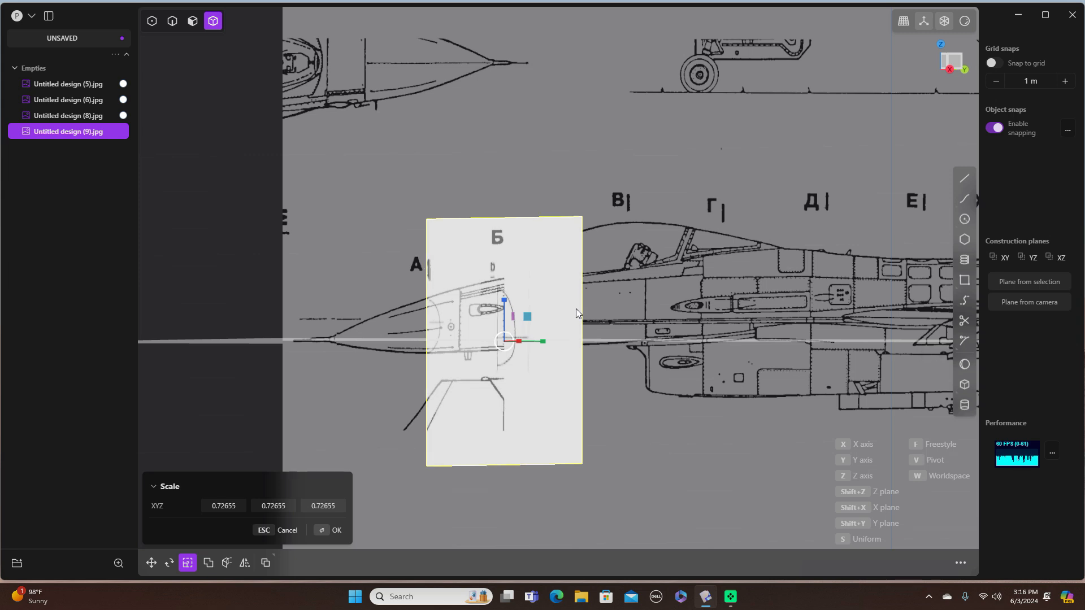
# Raise the cross-section image at section mark Б slightly along Z and scale it uniformly by about 0.937 to match the fuselage height
pyautogui.press('g')
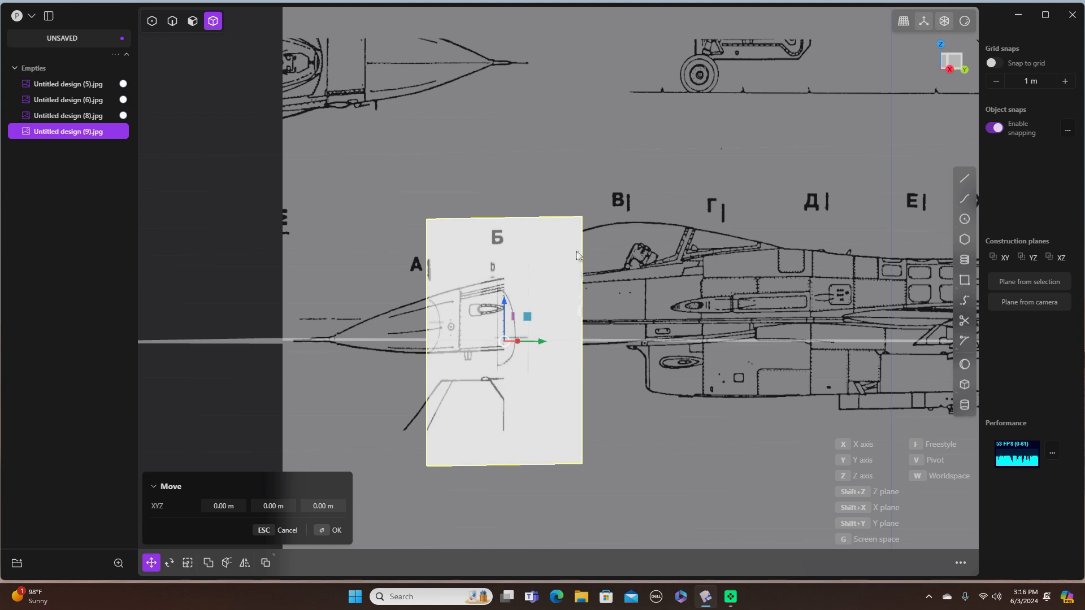
pyautogui.moveTo(505, 300); pyautogui.dragTo(504, 286)
pyautogui.press('s')
pyautogui.scroll(4, 554, 262)
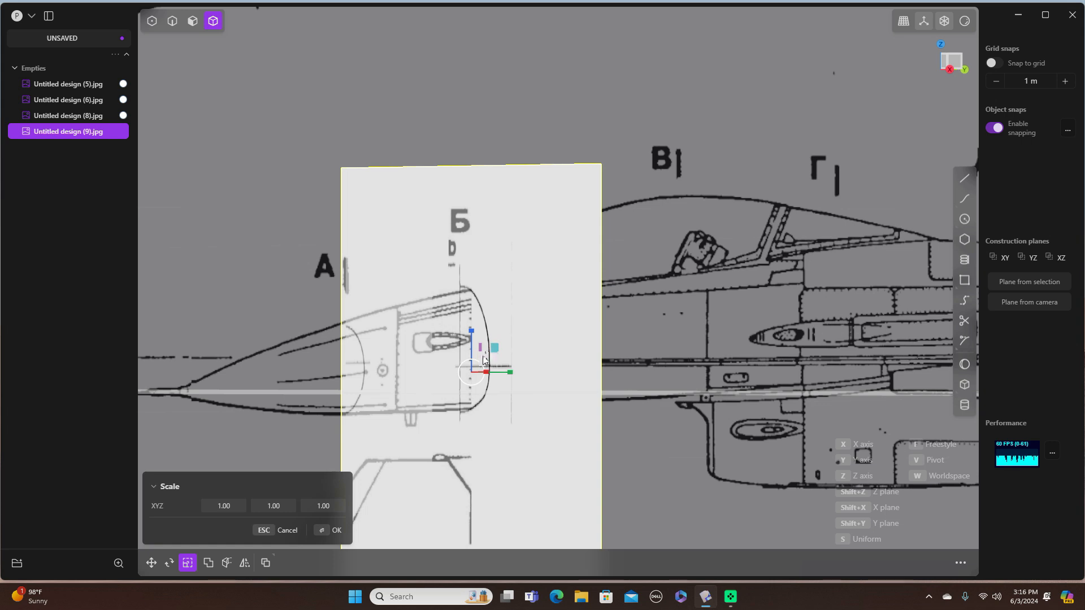
pyautogui.moveTo(479, 361); pyautogui.dragTo(476, 361)
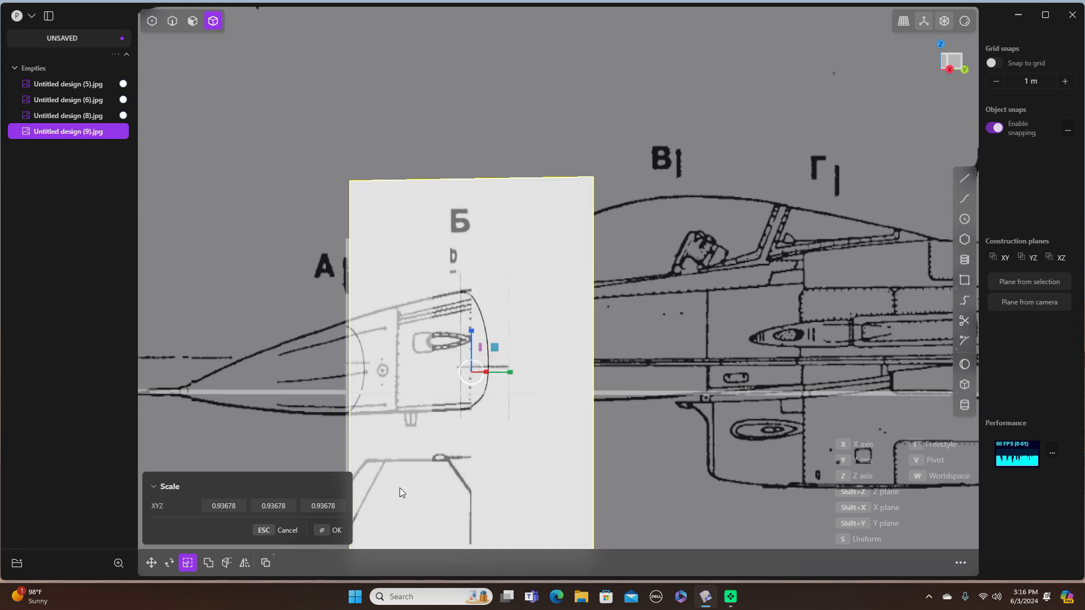
pyautogui.click(337, 530)
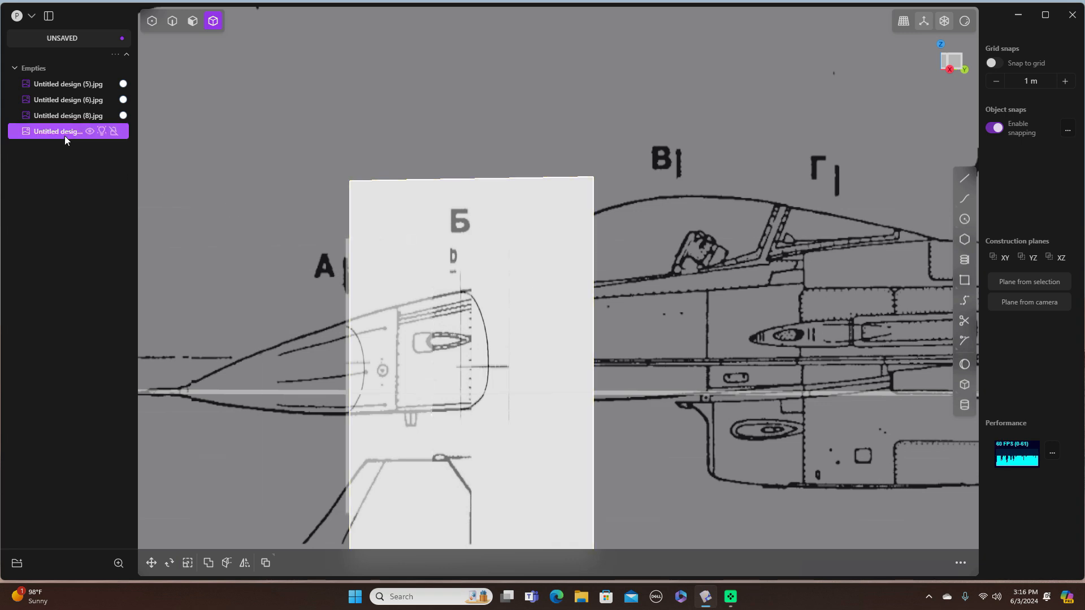
# Set the opacity of the cross-section image at section mark Б to 0.50
pyautogui.hotkey('shift', 'm')
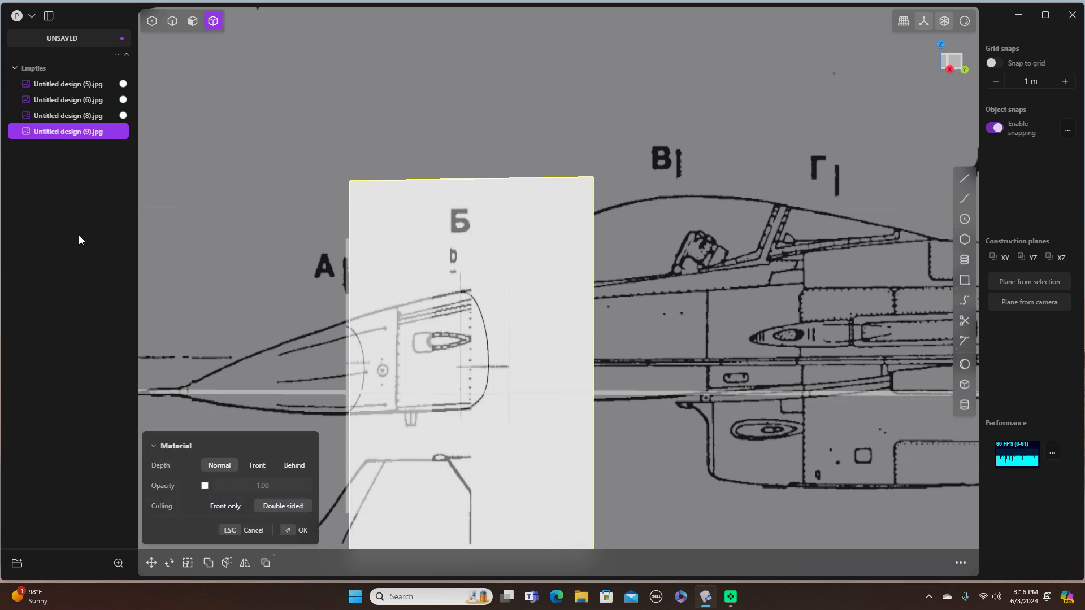
pyautogui.click(205, 486)
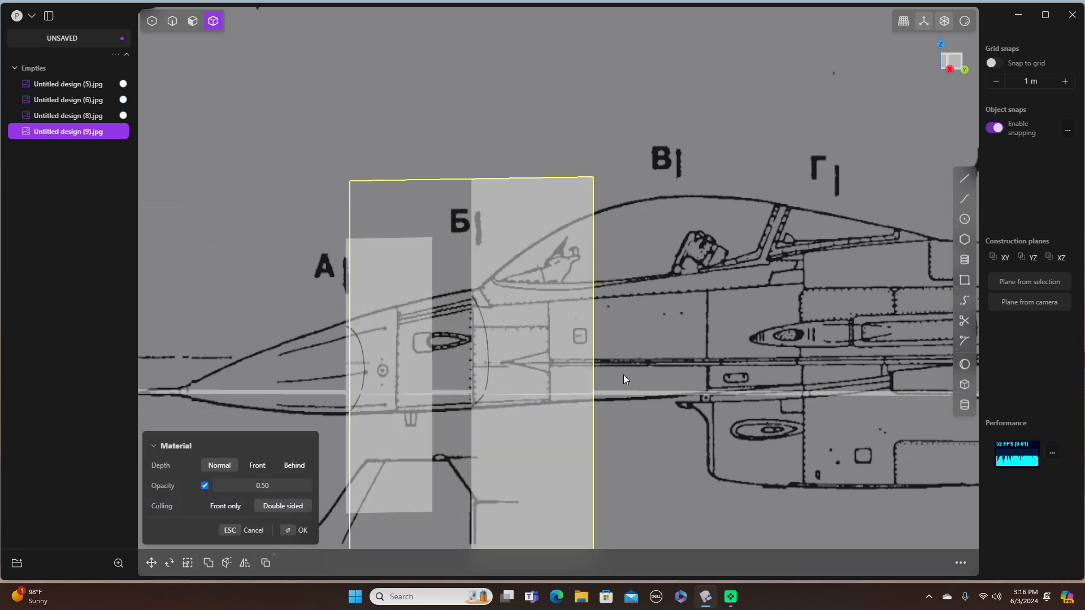
pyautogui.click(302, 530)
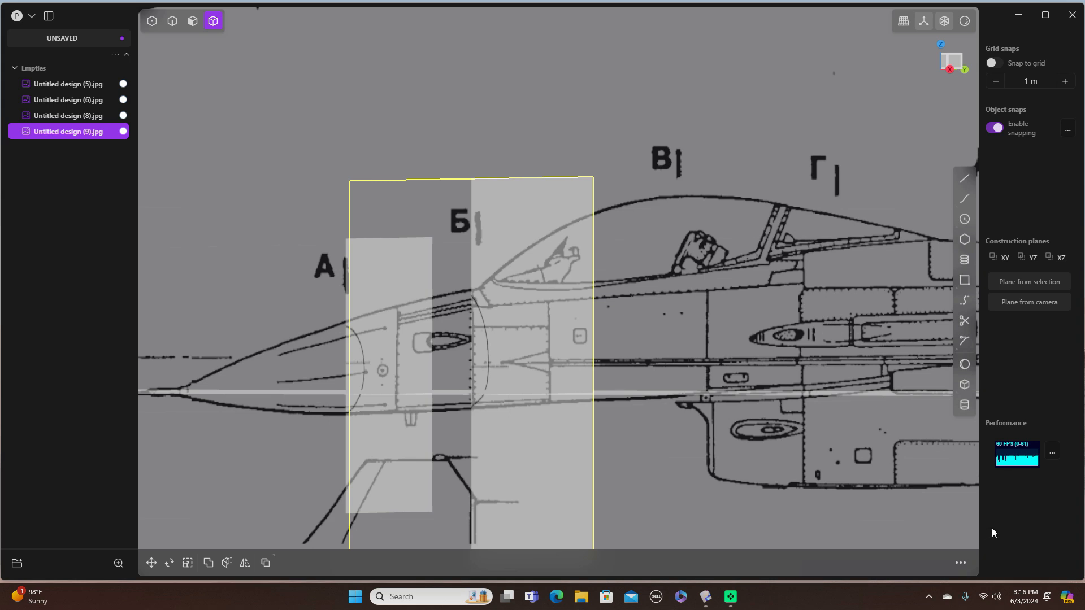
# In the Front view, move the section Б image along positive X until its vertical centreline meets the Z axis
pyautogui.scroll(2, 654, 351)
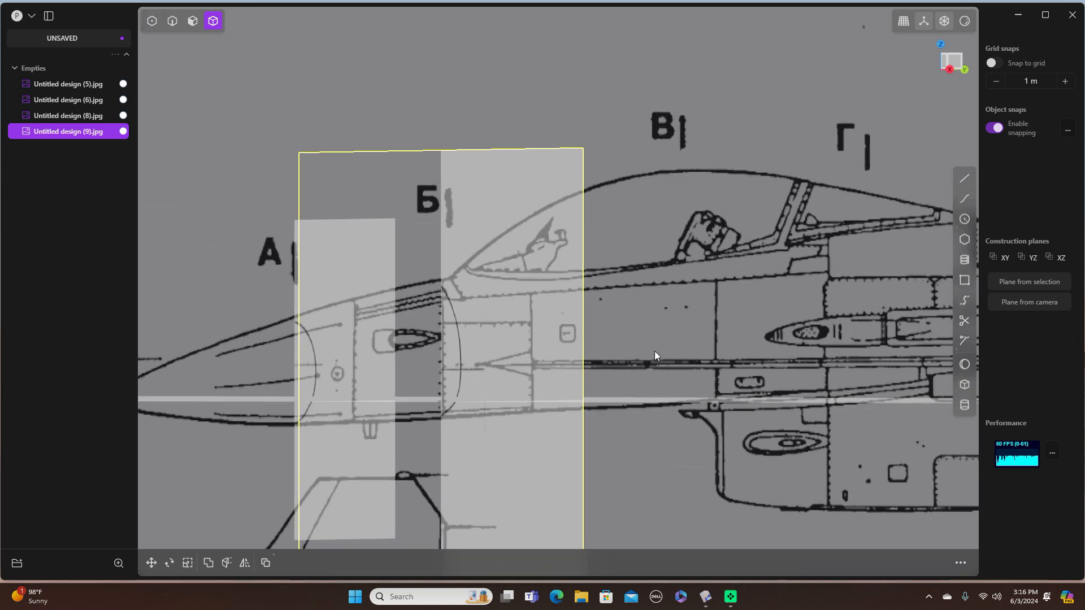
pyautogui.scroll(-4, 655, 351)
pyautogui.click(270, 277)
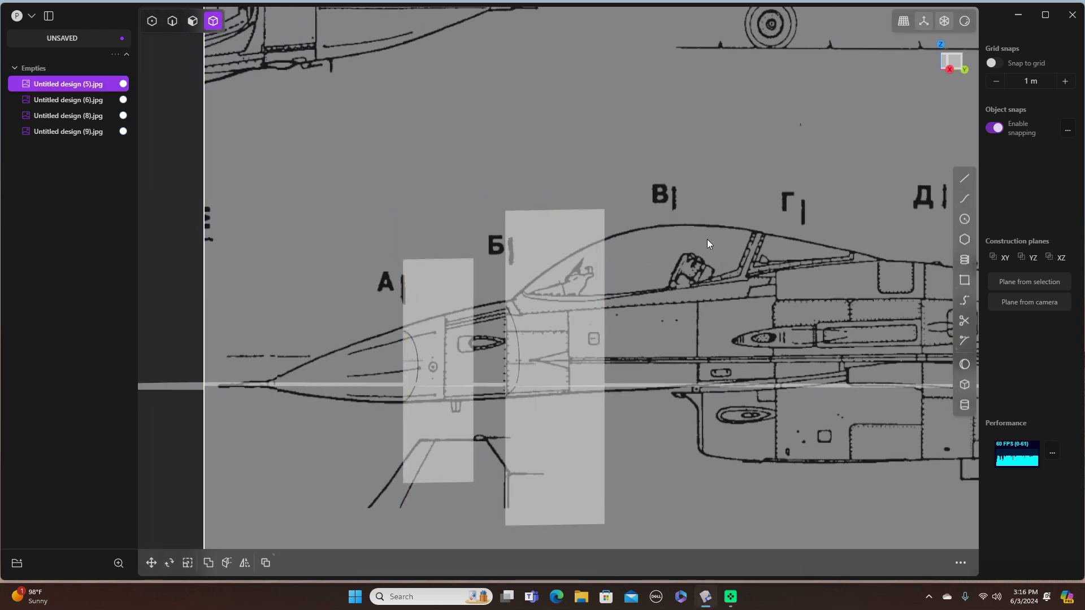
pyautogui.moveTo(701, 254); pyautogui.dragTo(726, 266, button='middle')
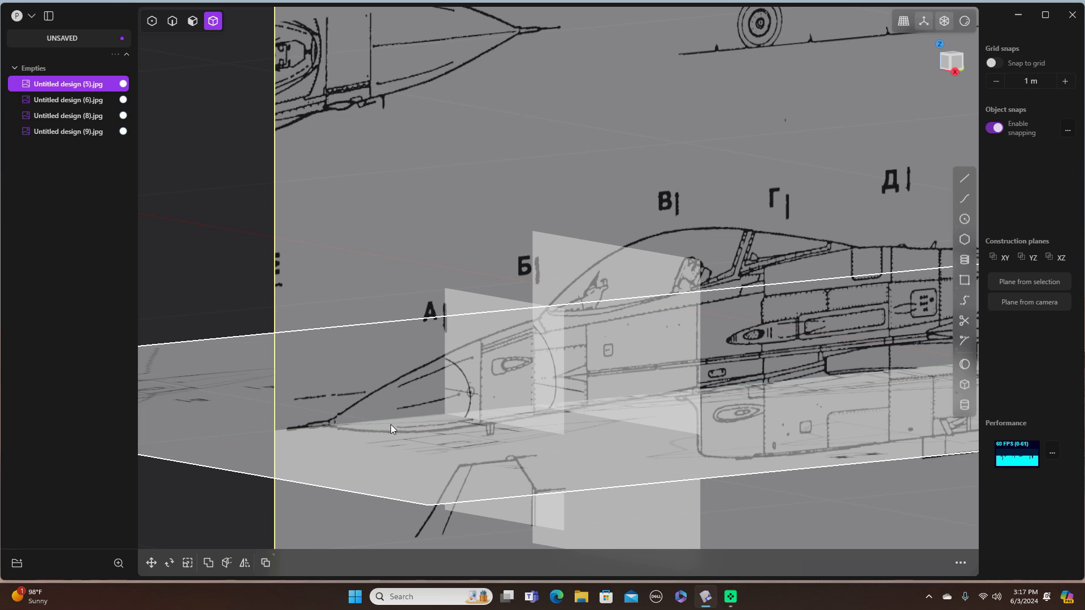
pyautogui.moveTo(599, 290); pyautogui.dragTo(656, 272, button='middle')
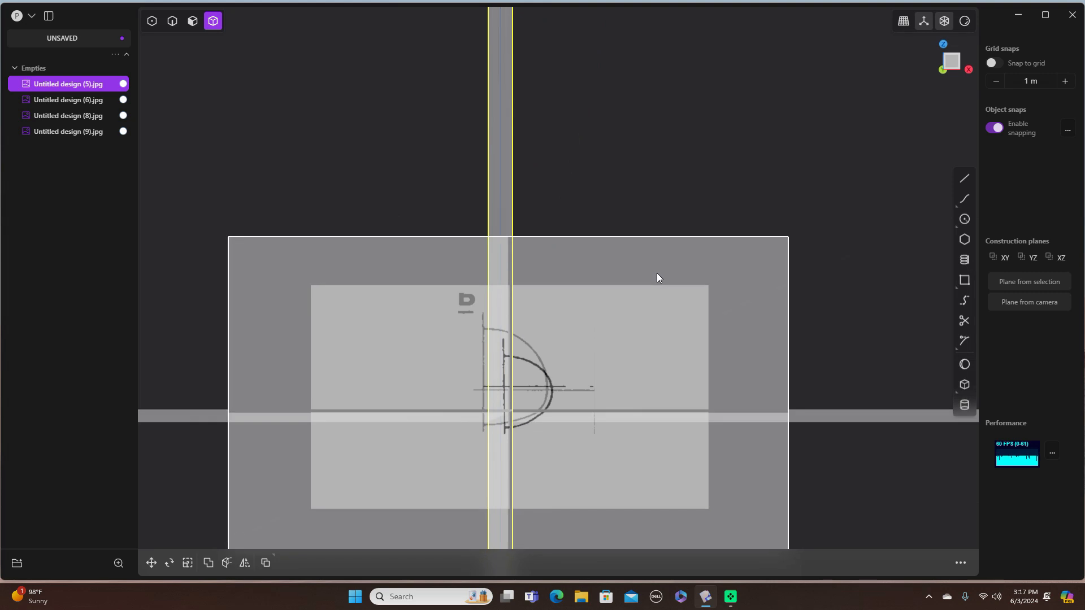
pyautogui.press('KP_1')
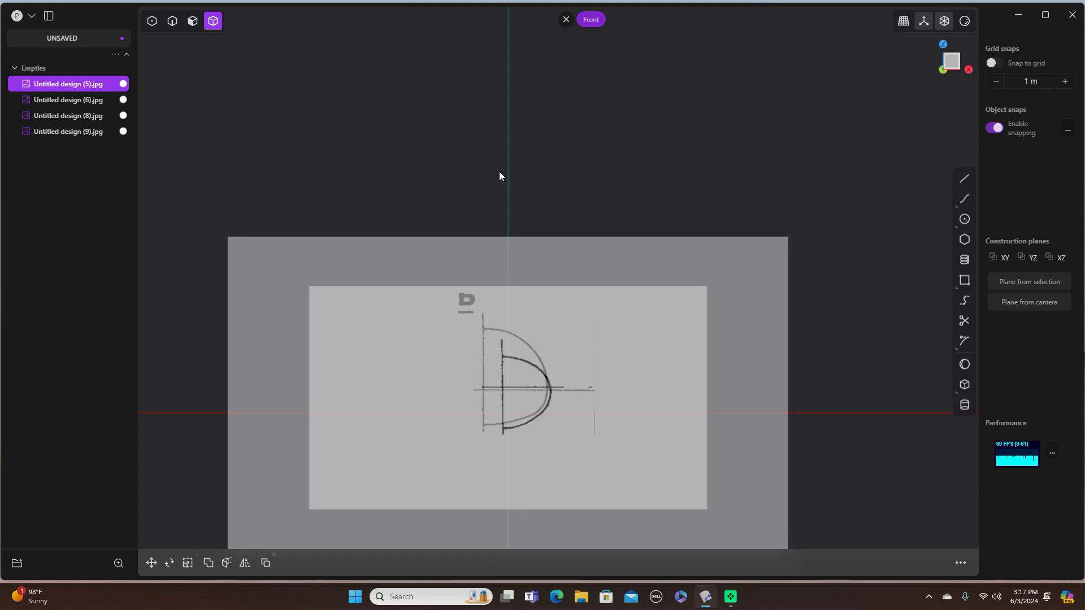
pyautogui.click(770, 314)
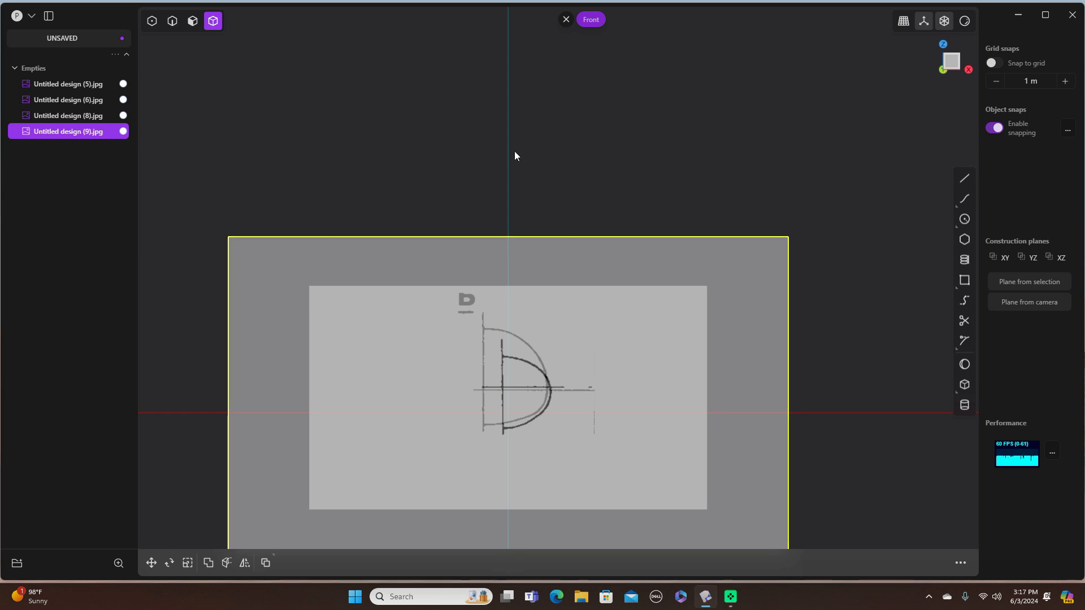
pyautogui.press('g')
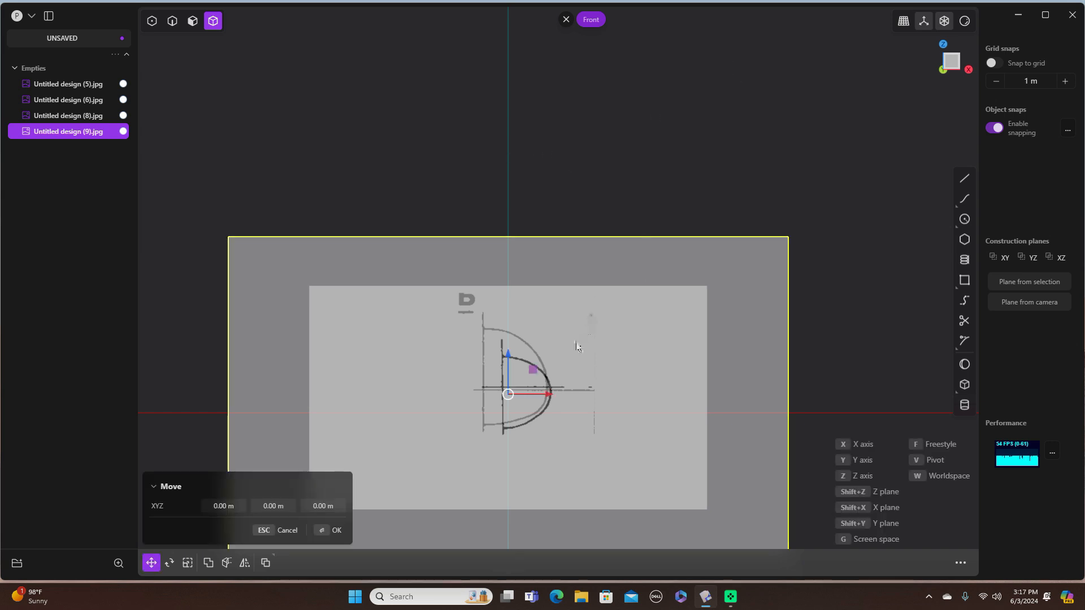
pyautogui.moveTo(548, 395); pyautogui.dragTo(574, 395)
pyautogui.click(337, 531)
pyautogui.click(712, 93)
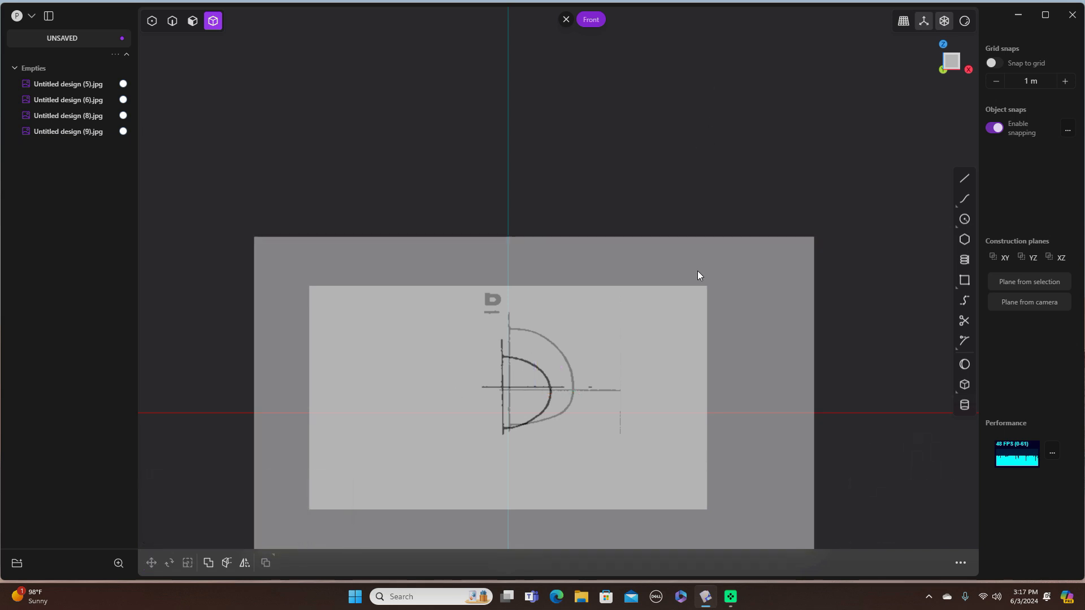
# Move the section A image about 0.0097 m along X to line up its vertical centreline with that of section Б
pyautogui.click(651, 362)
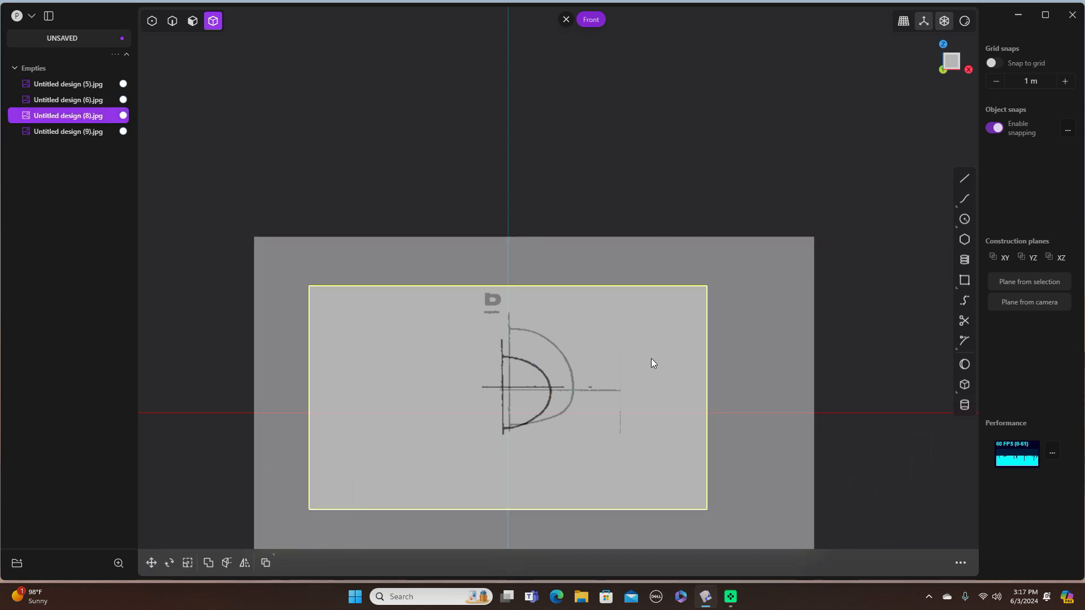
pyautogui.press('g')
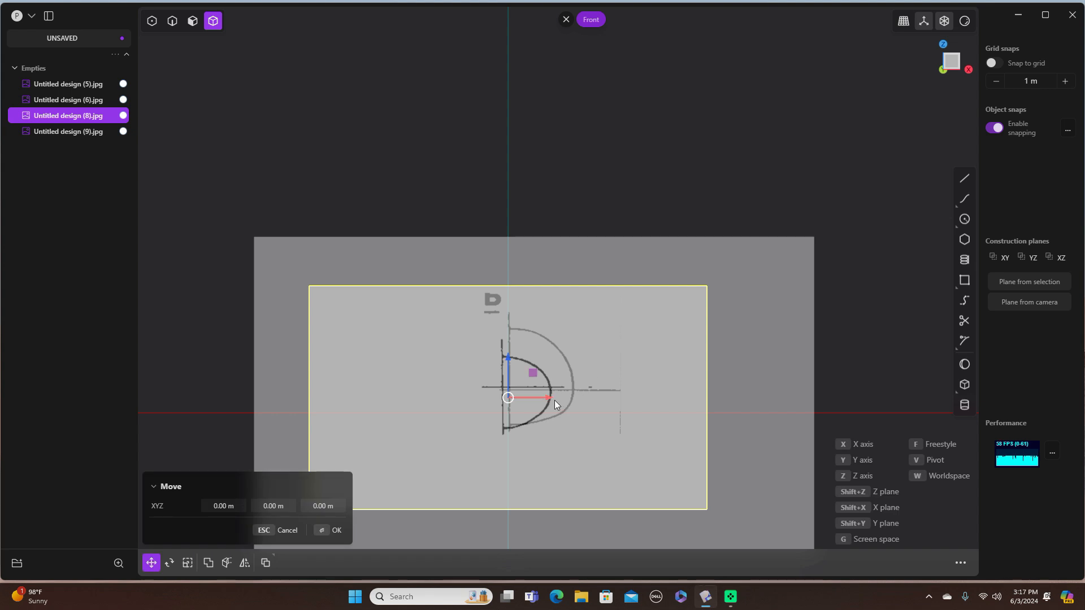
pyautogui.moveTo(550, 398); pyautogui.dragTo(558, 397)
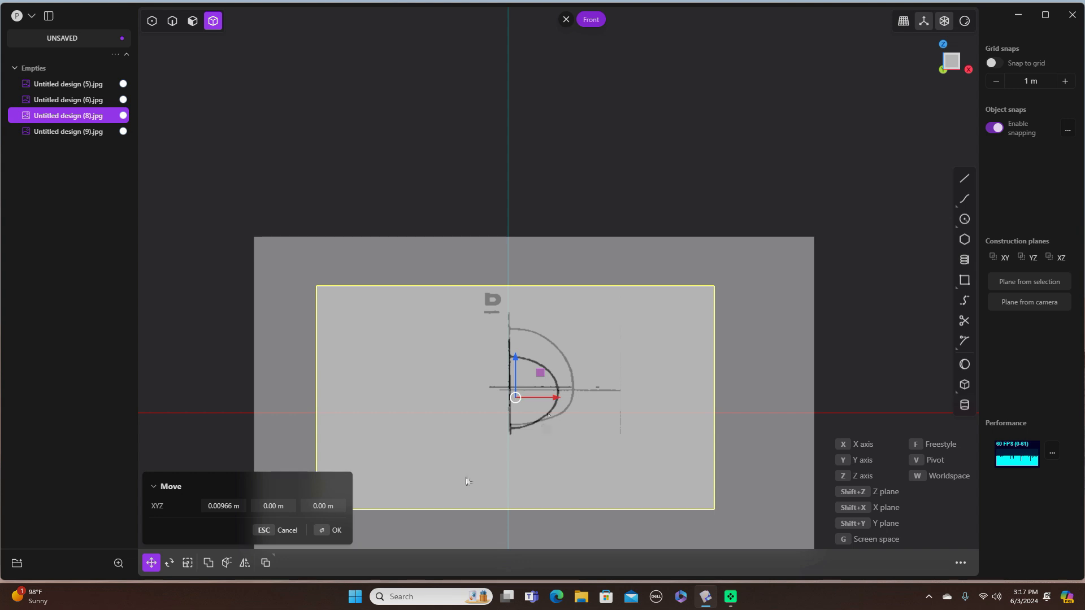
pyautogui.click(336, 531)
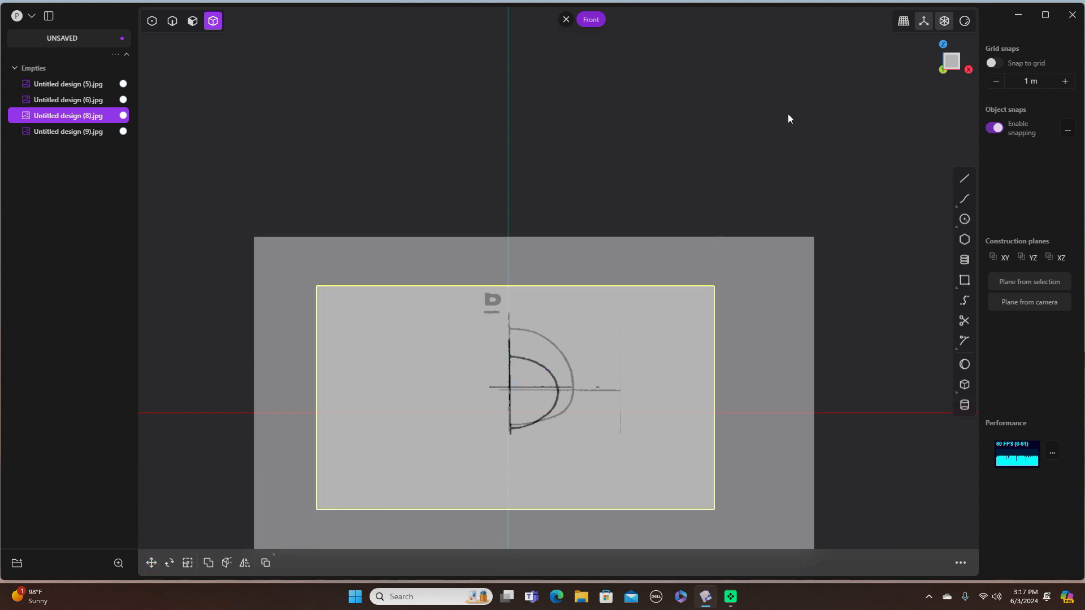
# Draw a circle of about 0.01 m radius on the fuselage centreline in the Front view
pyautogui.moveTo(799, 114); pyautogui.dragTo(759, 125, button='middle')
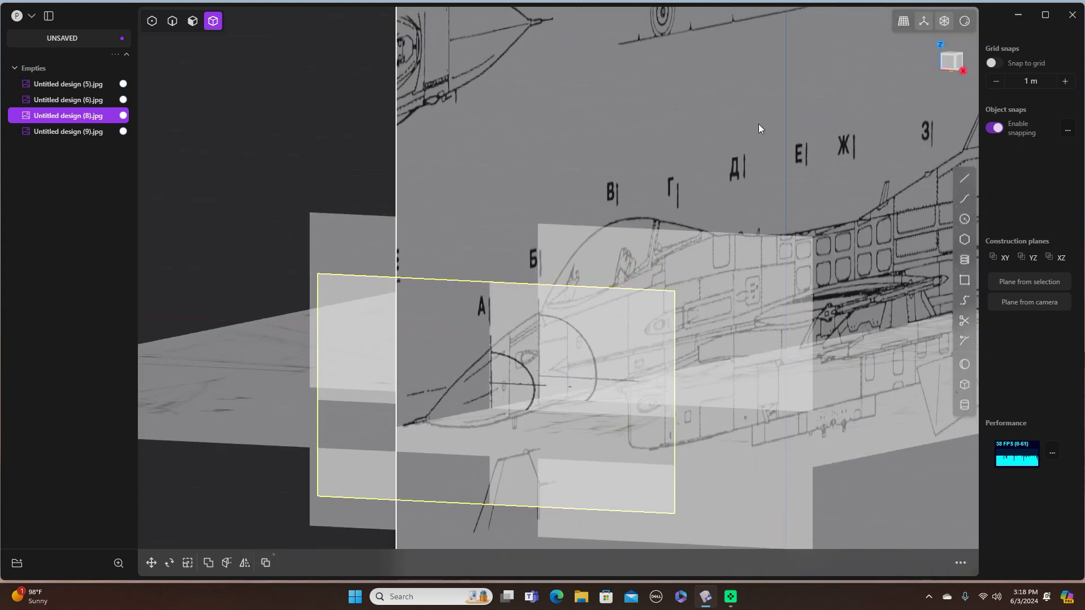
pyautogui.press('KP_1')
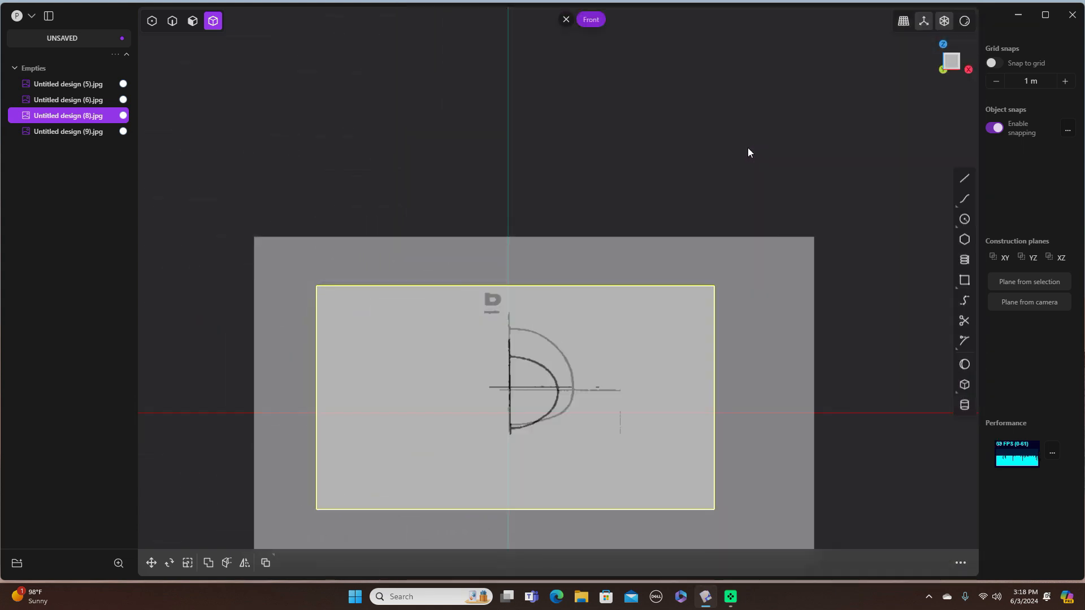
pyautogui.click(510, 379)
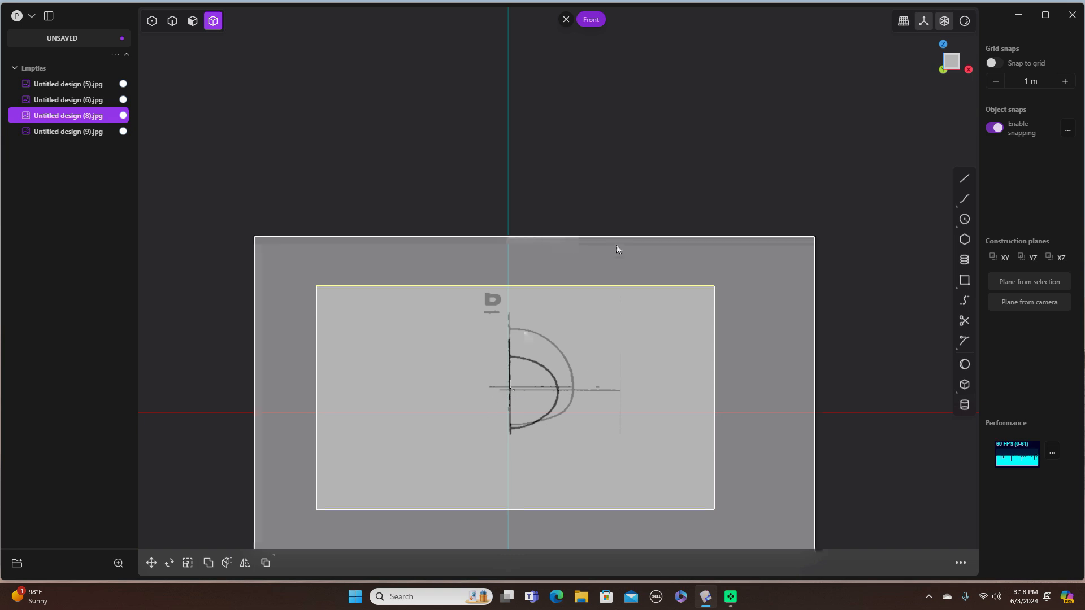
pyautogui.click(965, 220)
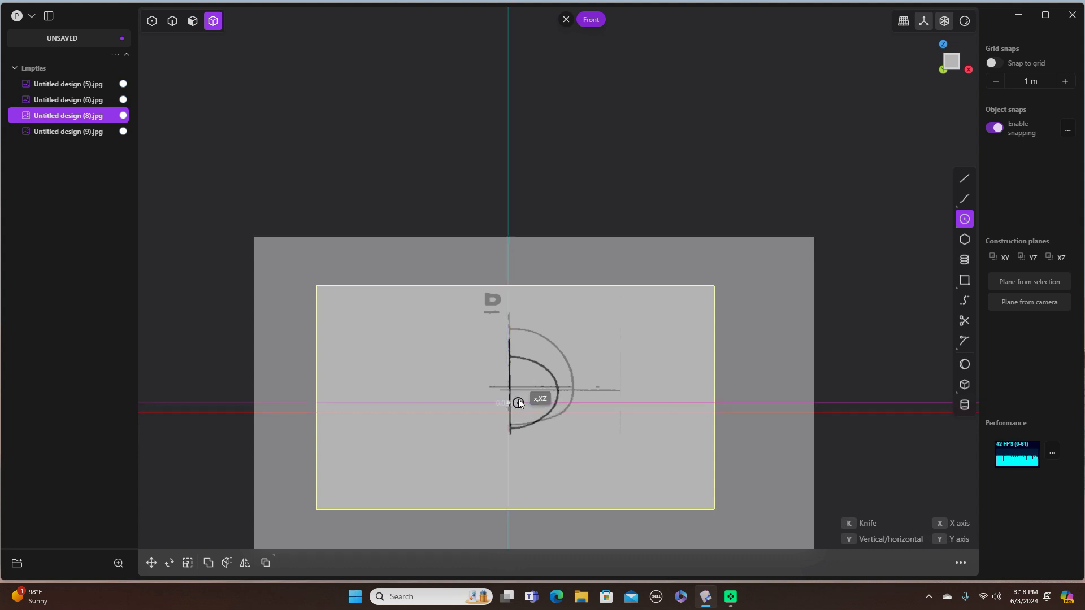
pyautogui.click(513, 399)
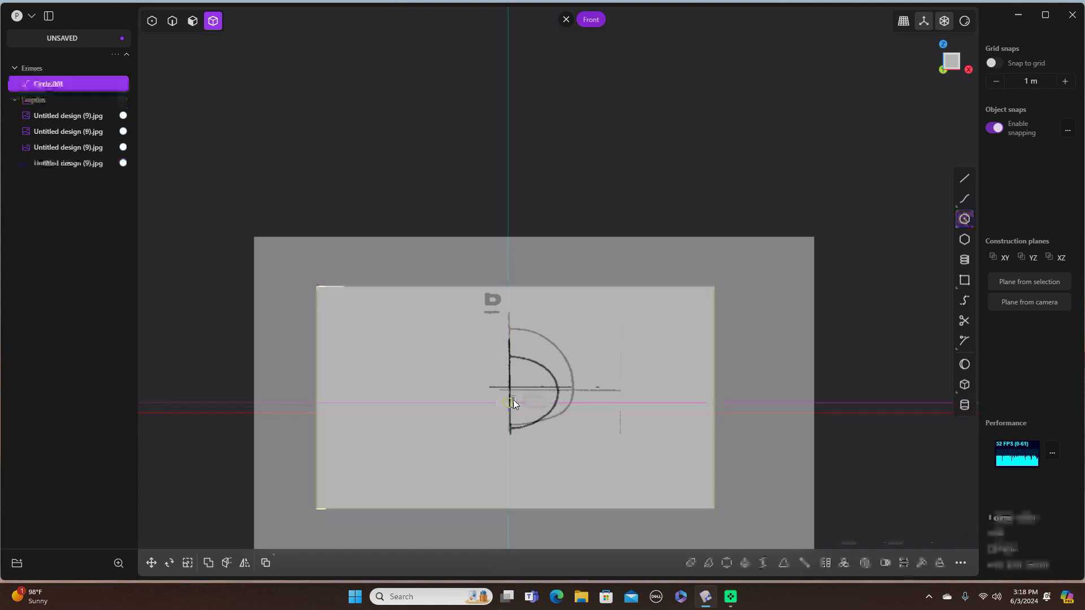
pyautogui.scroll(-1, 514, 404)
pyautogui.scroll(3, 514, 404)
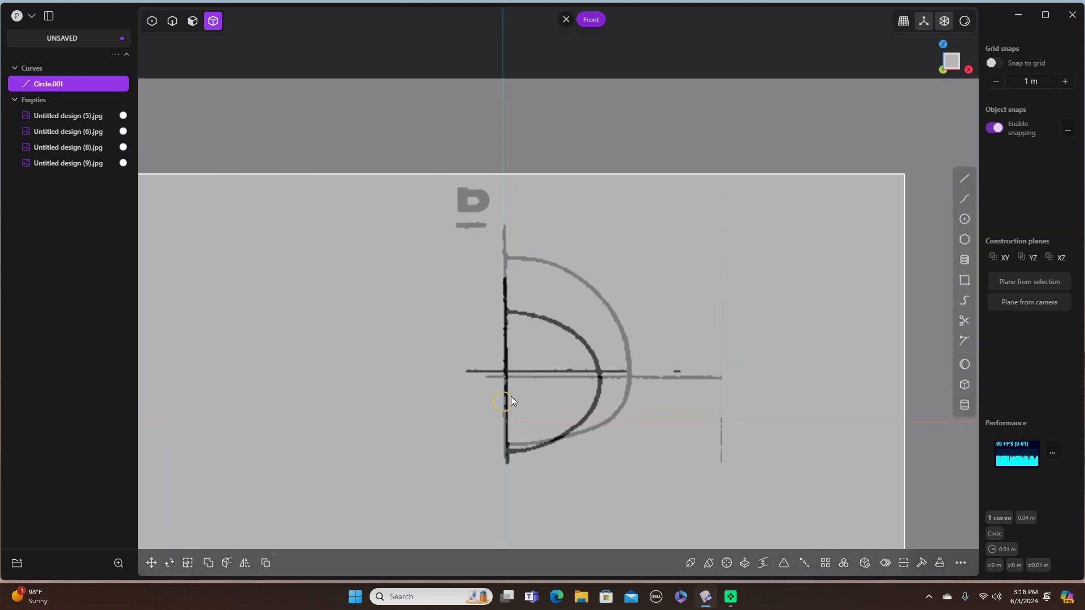
# Scale the circle by about 3.18 in X and Z, keeping Y at 1.00
pyautogui.press('s')
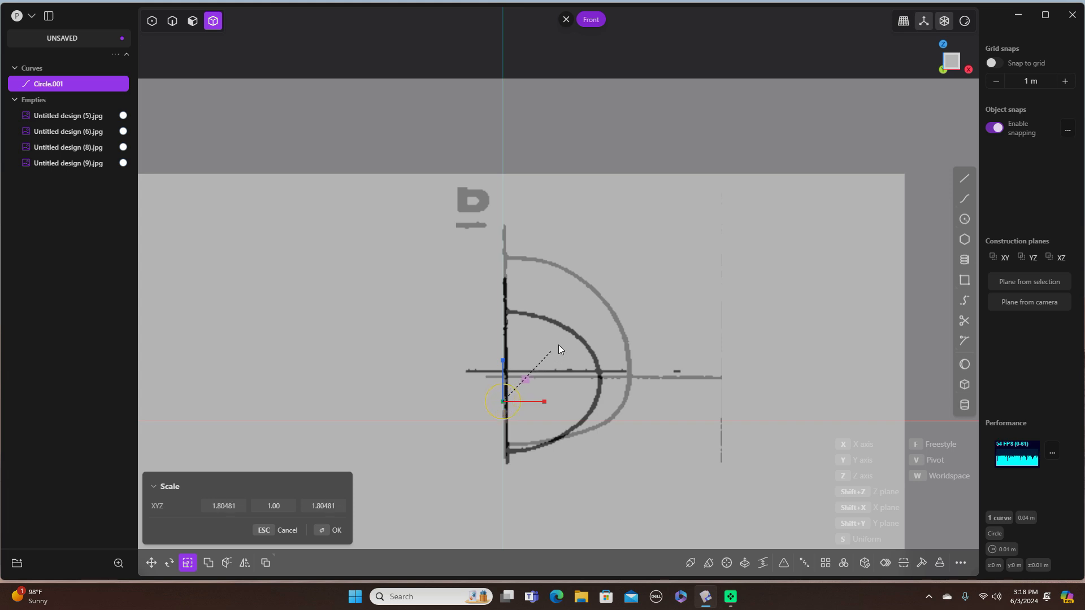
pyautogui.click(592, 317)
pyautogui.moveTo(756, 297); pyautogui.dragTo(986, 141, button='middle')
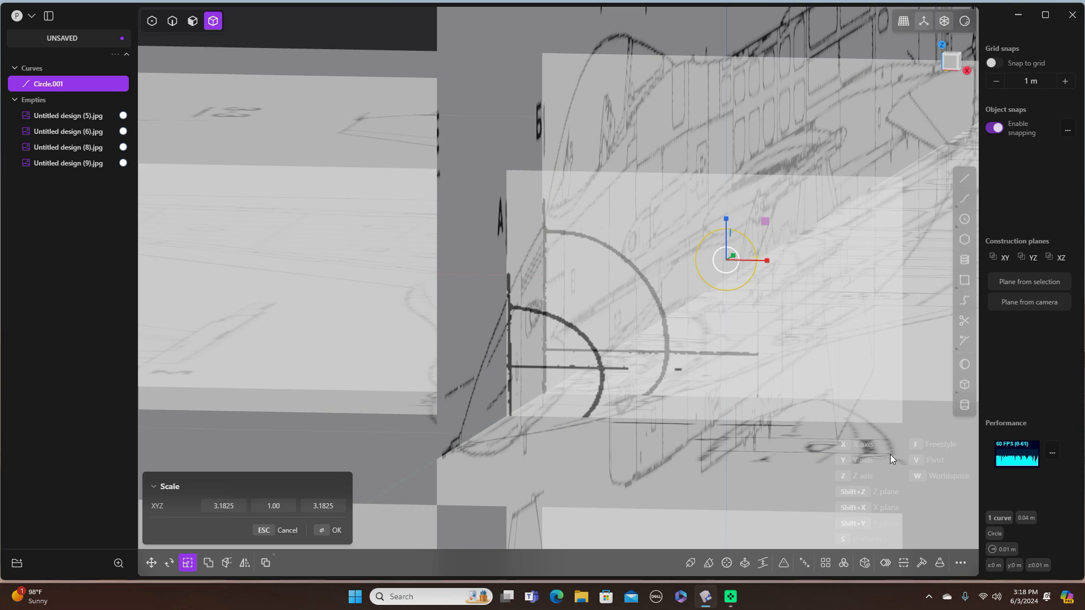
pyautogui.press('KP_1')
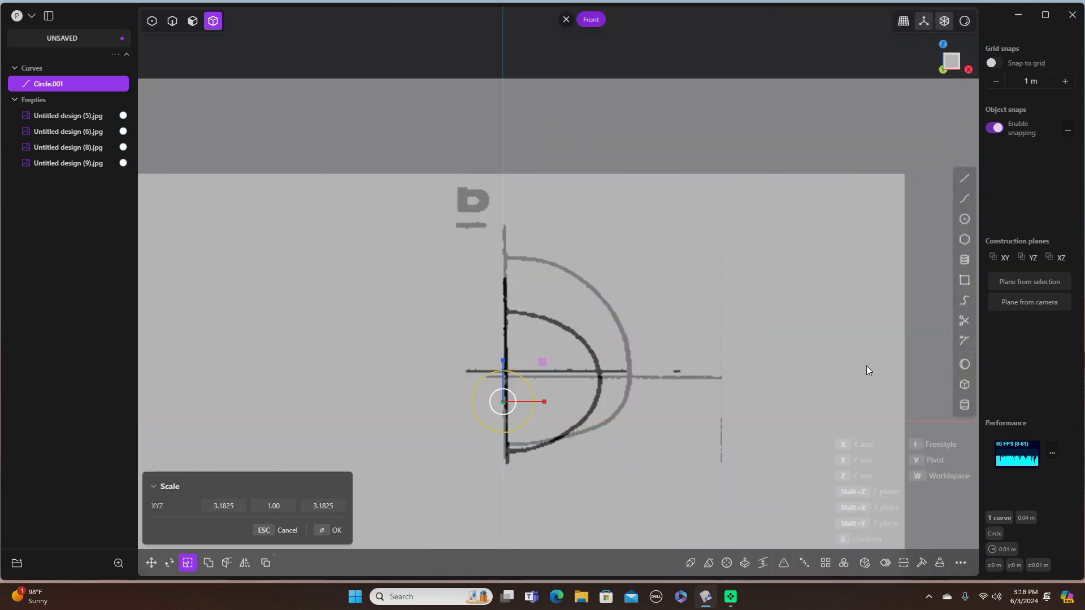
# Move the circle about -0.983 m along Y to the nose ahead of section A, and about -0.0025 m along Z
pyautogui.moveTo(866, 365); pyautogui.dragTo(534, 340, button='middle')
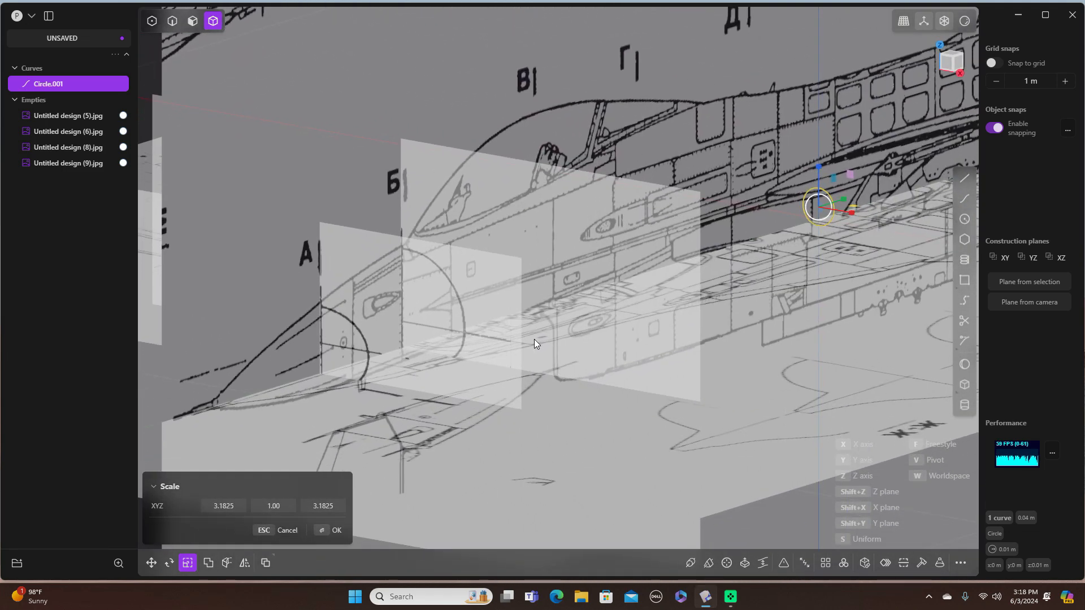
pyautogui.press('g')
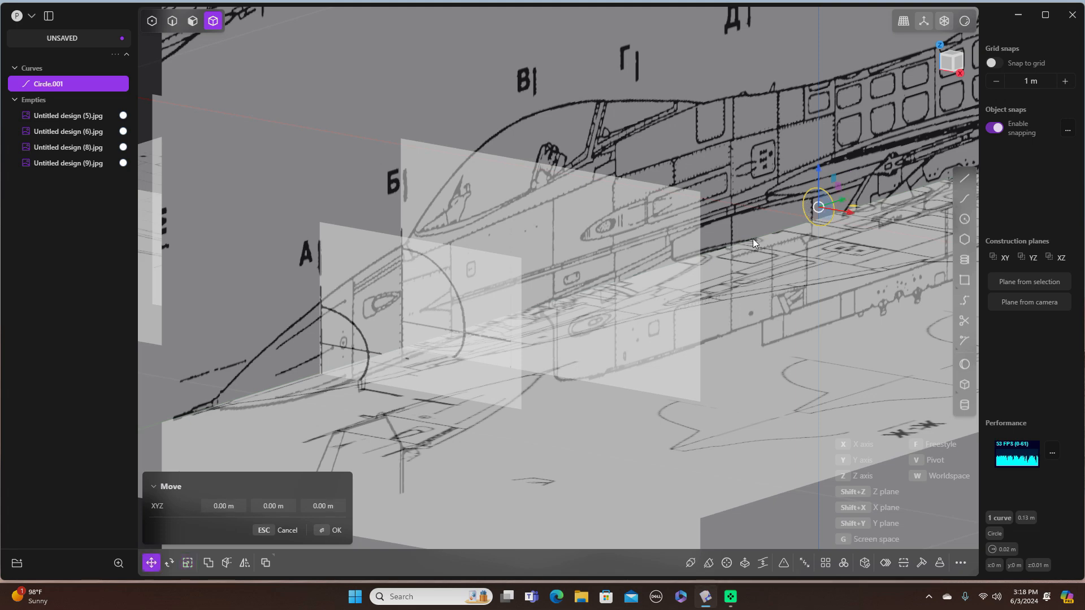
pyautogui.press('y')
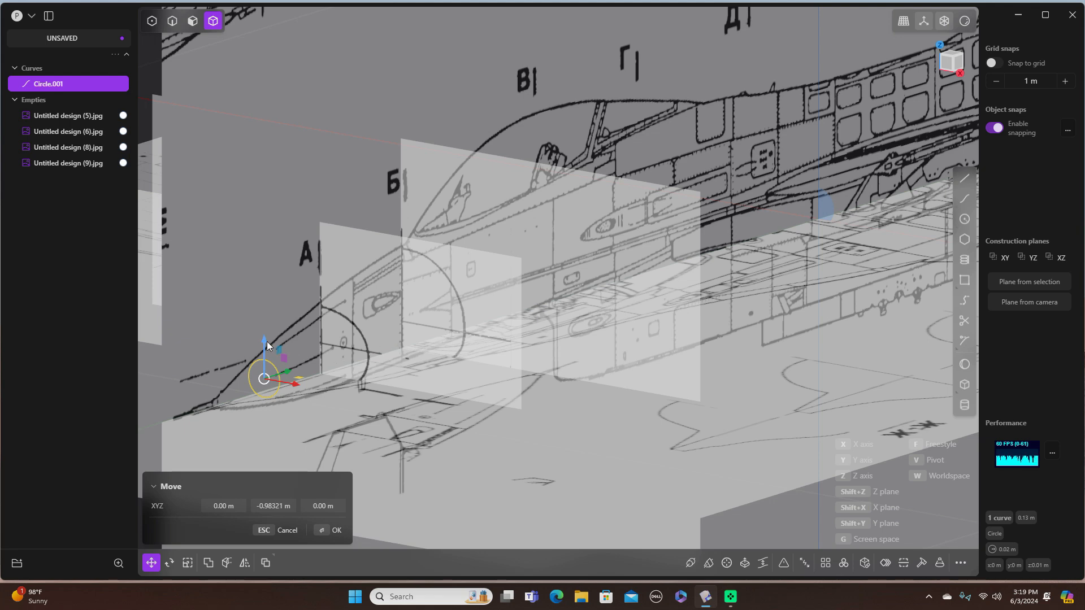
pyautogui.moveTo(266, 342); pyautogui.dragTo(267, 344)
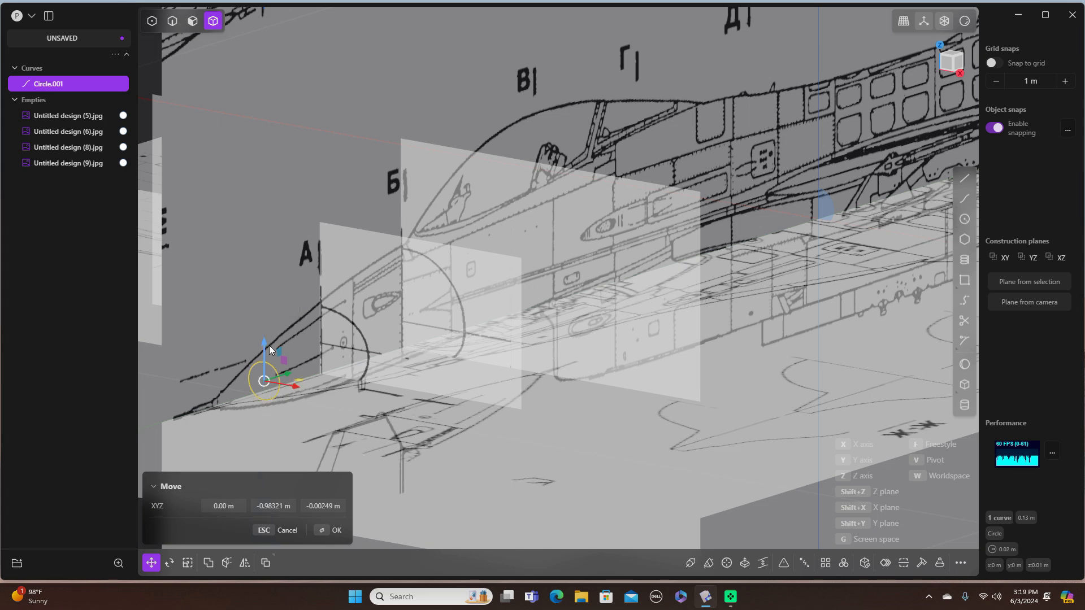
pyautogui.press('KP_3')
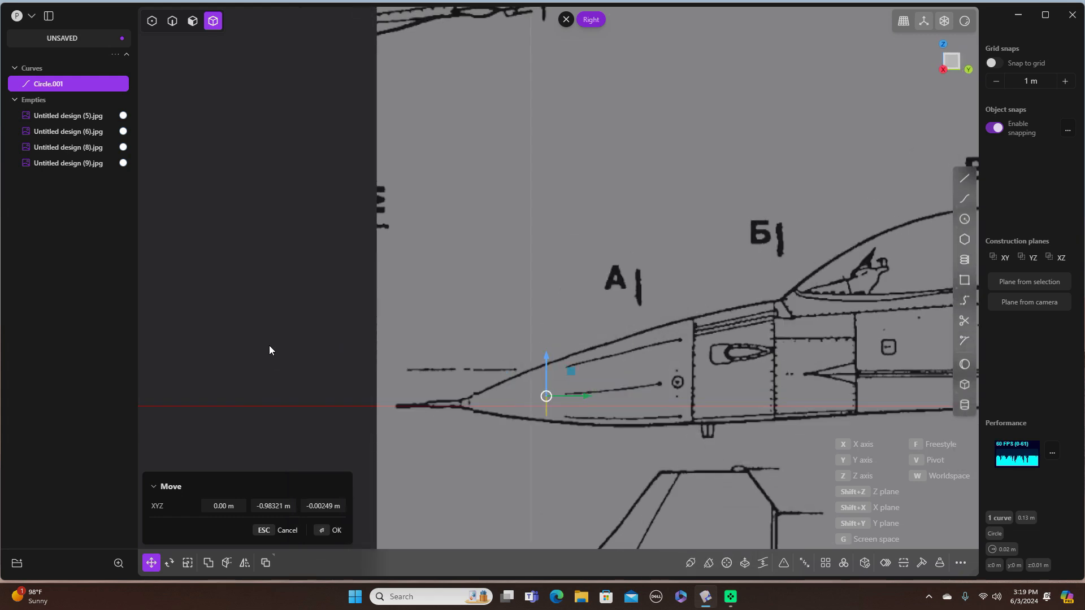
pyautogui.press('KP_1')
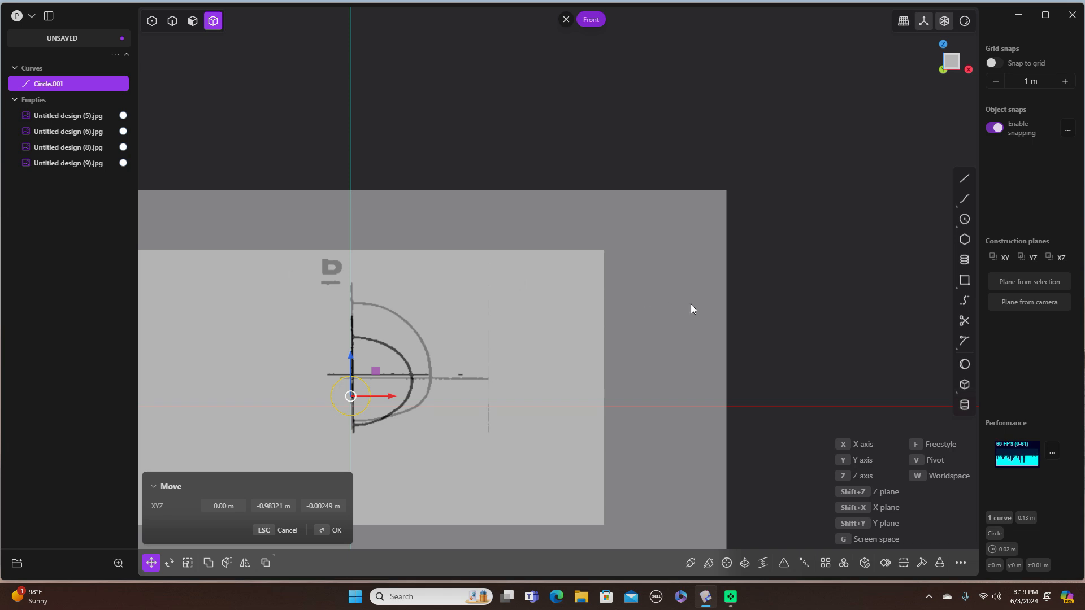
# In the Right view, shift the circle further towards the nose tip, to a total Y move of about -1.014 m
pyautogui.press('3')
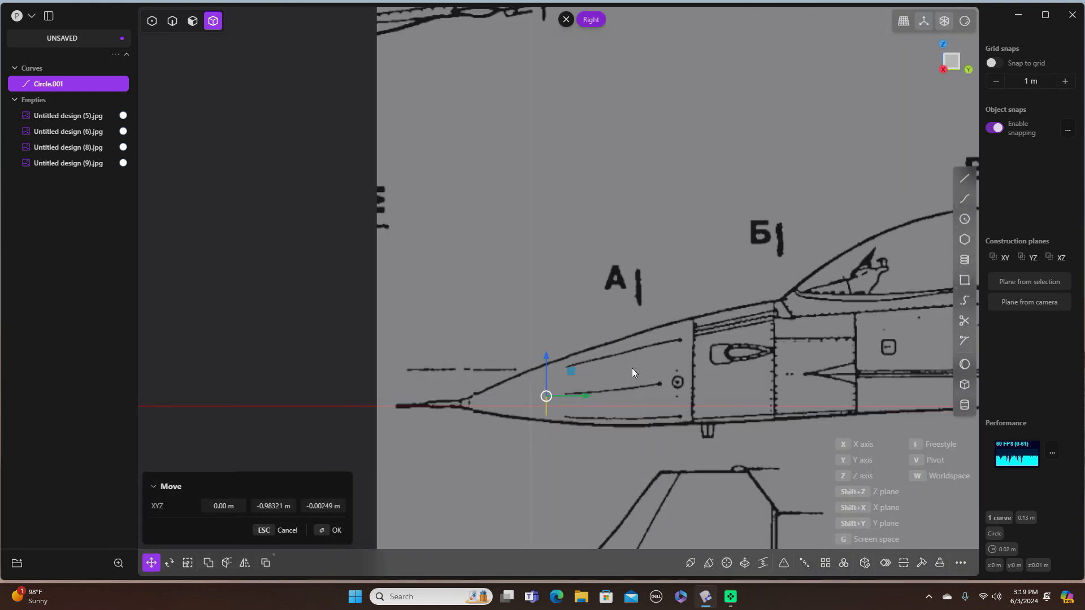
pyautogui.press('y')
pyautogui.moveTo(579, 394); pyautogui.dragTo(561, 394)
pyautogui.press('KP_1')
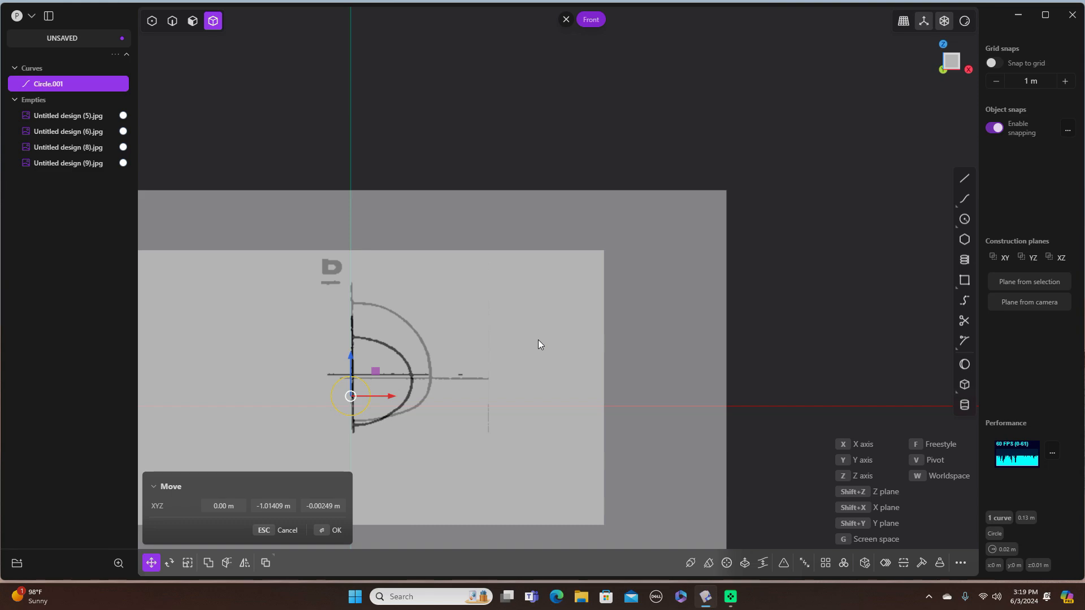
# Lower the circle to a total Z move of about -0.00325 m to fit the nose outline, and apply the move
pyautogui.moveTo(750, 236); pyautogui.dragTo(632, 246, button='middle')
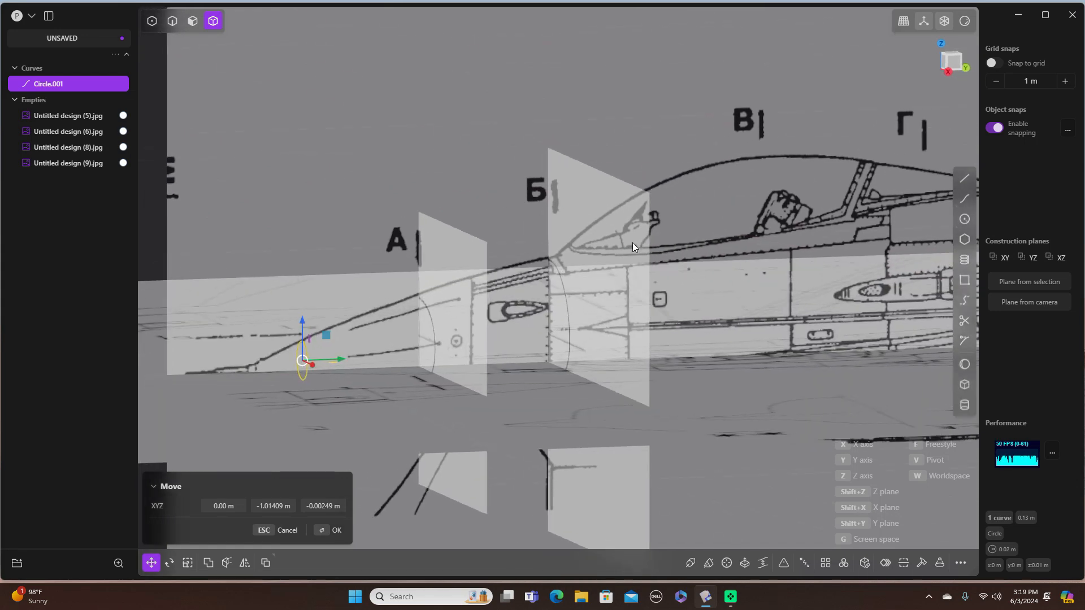
pyautogui.moveTo(559, 284); pyautogui.dragTo(589, 273, button='middle')
pyautogui.scroll(2, 339, 359)
pyautogui.scroll(3, 343, 357)
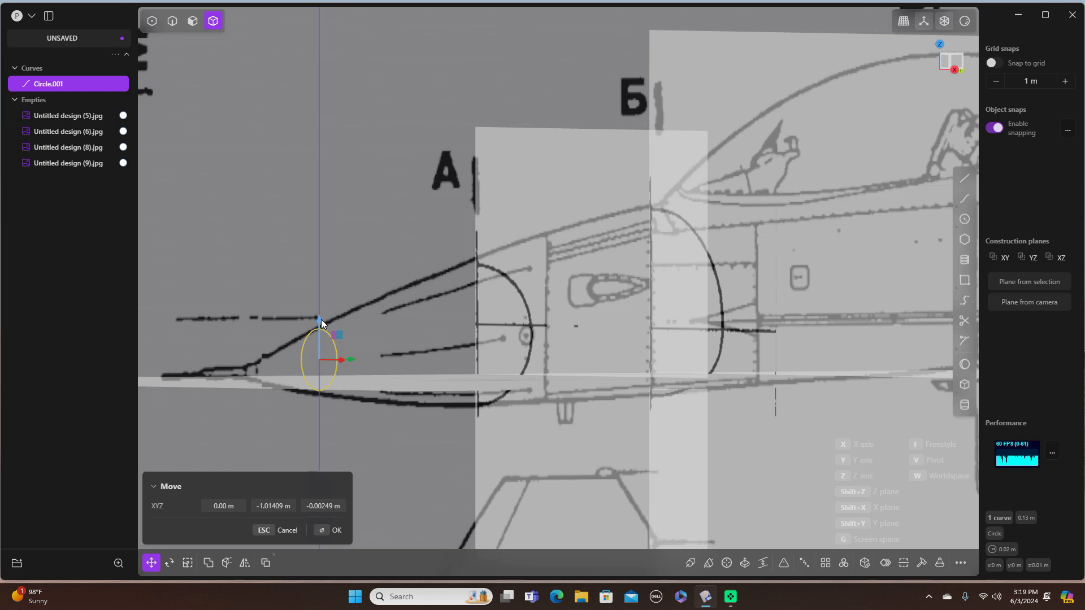
pyautogui.moveTo(320, 320); pyautogui.dragTo(321, 320)
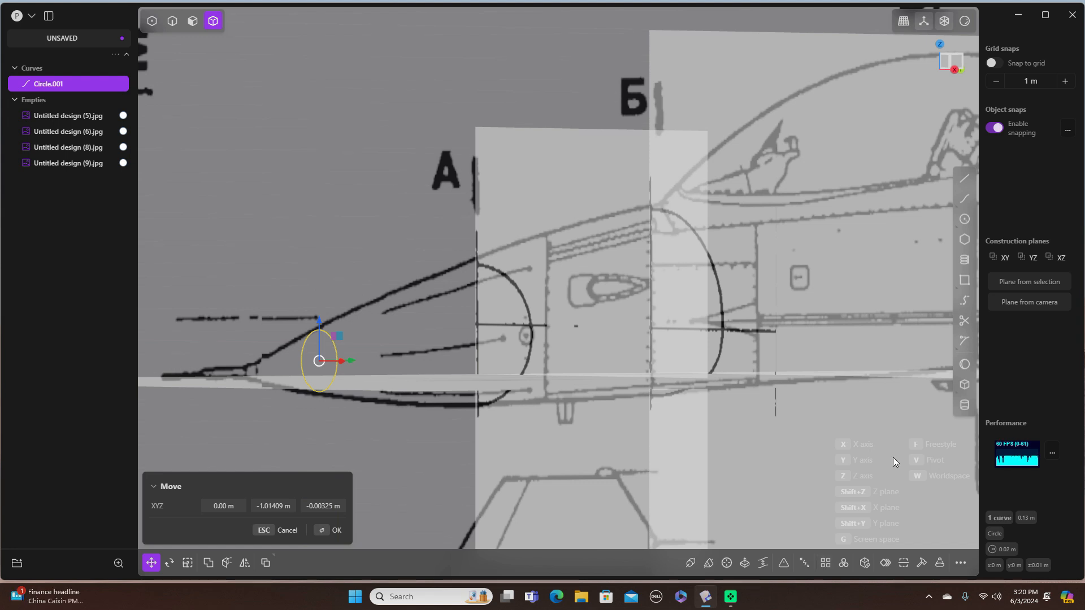
pyautogui.click(338, 530)
# In the Front view, trace the section A half-outline with a through-point curve from its upper to its lower end on the vertical centreline
pyautogui.scroll(-6, 765, 330)
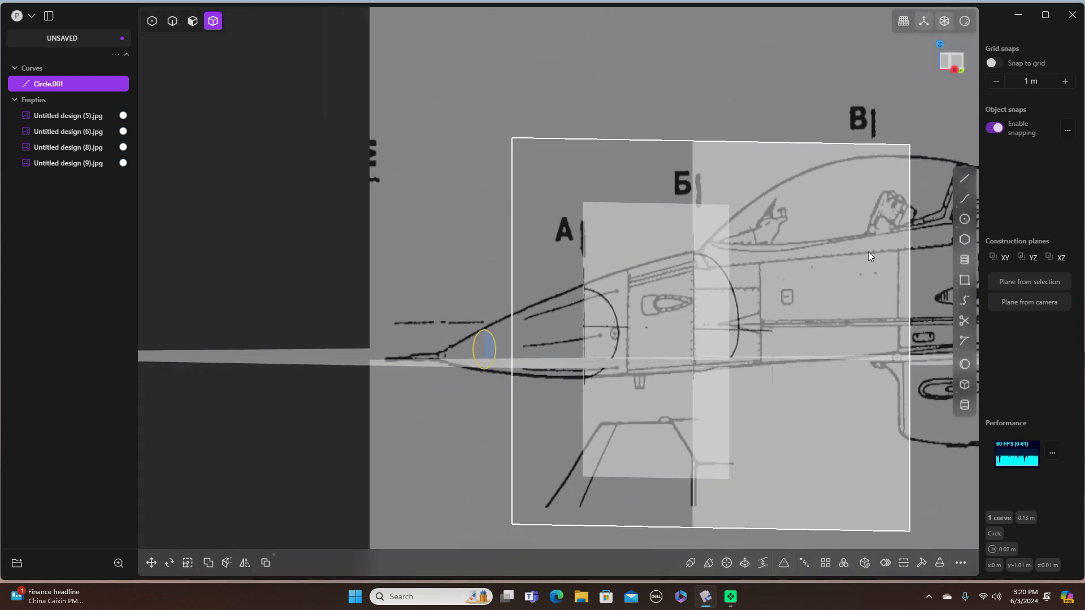
pyautogui.moveTo(868, 252)
pyautogui.keyDown('shift'); pyautogui.mouseDown(button='middle')
pyautogui.moveTo(781, 260)
pyautogui.moveTo(670, 249)
pyautogui.moveTo(657, 267)
pyautogui.mouseUp(button='middle'); pyautogui.keyUp('shift')
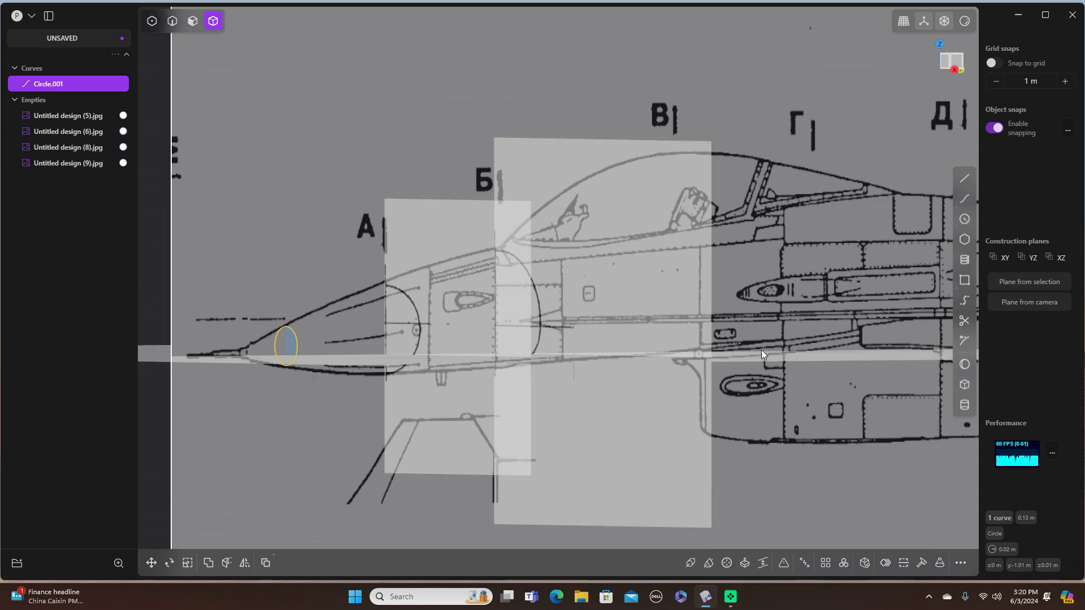
pyautogui.press('KP_1')
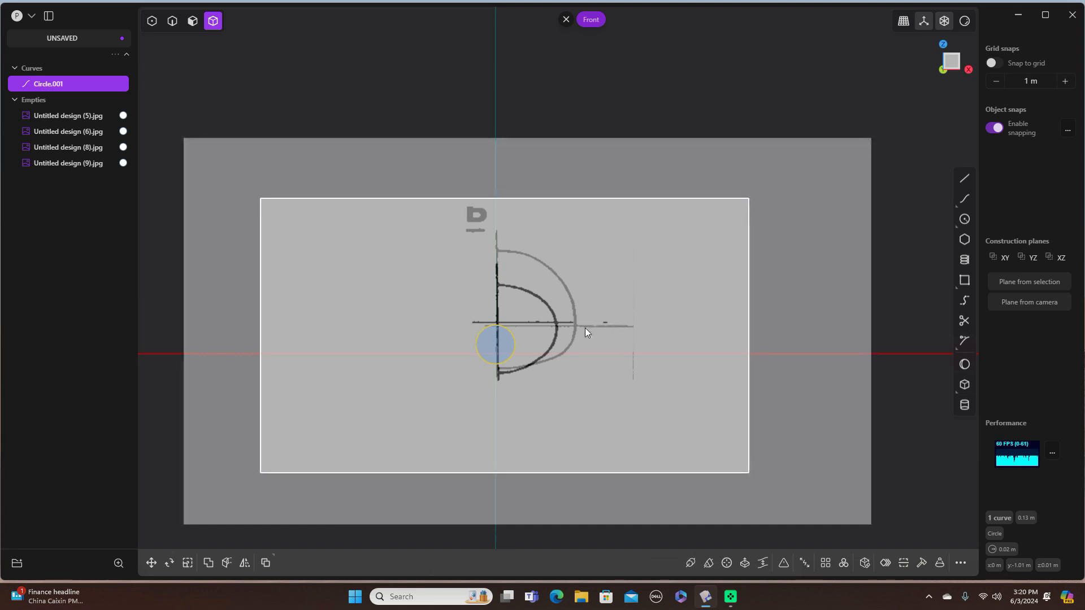
pyautogui.click(619, 312)
pyautogui.scroll(3, 619, 313)
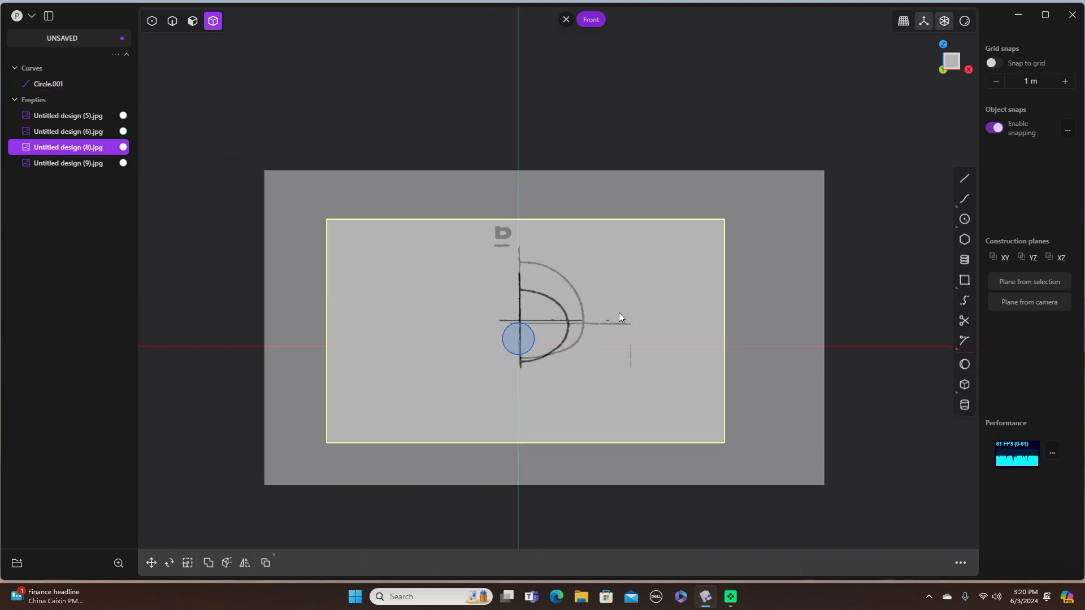
pyautogui.scroll(1, 619, 317)
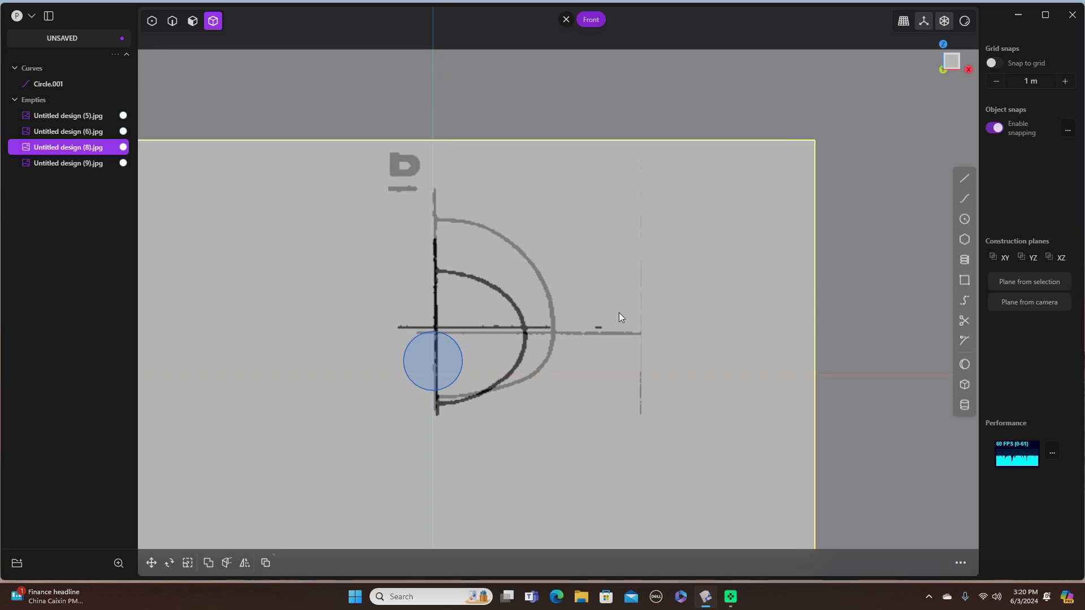
pyautogui.scroll(-1, 619, 317)
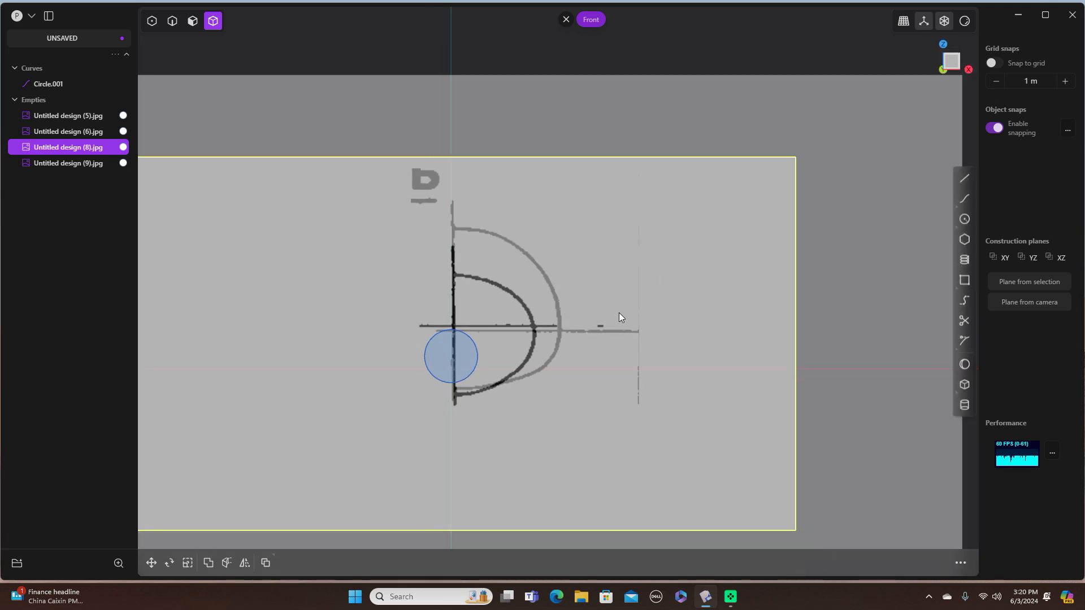
pyautogui.click(965, 199)
pyautogui.scroll(-1, 531, 214)
pyautogui.scroll(4, 531, 214)
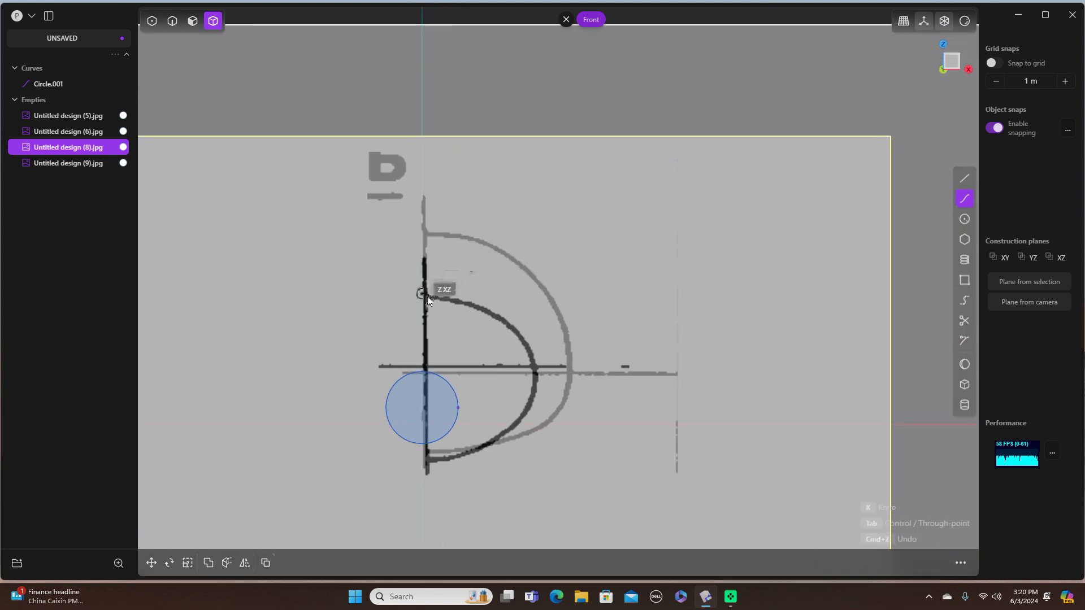
pyautogui.click(428, 300)
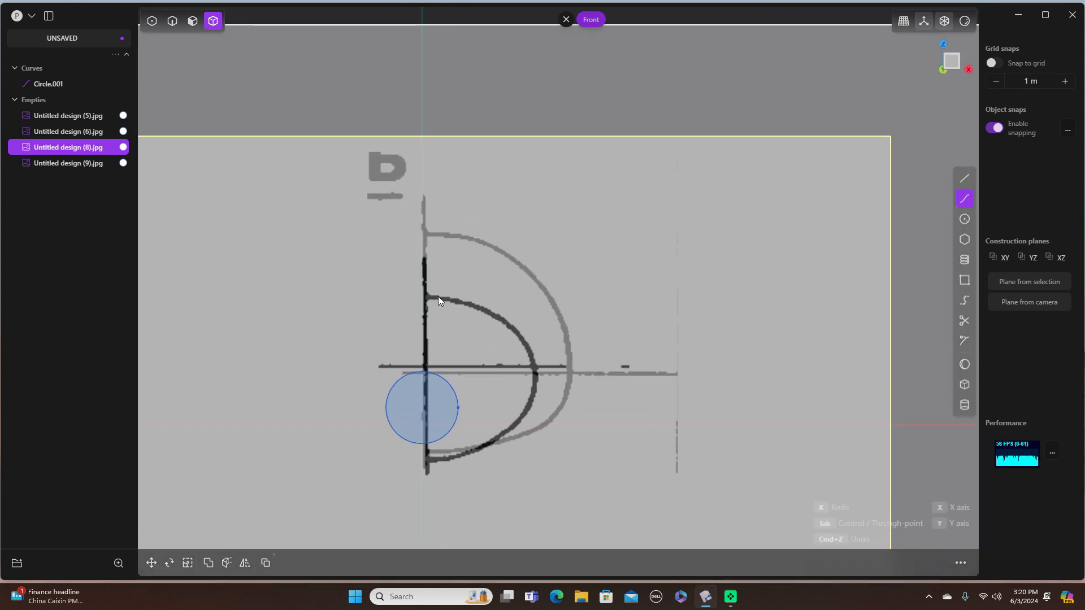
pyautogui.scroll(3, 469, 310)
pyautogui.click(469, 303)
pyautogui.click(501, 314)
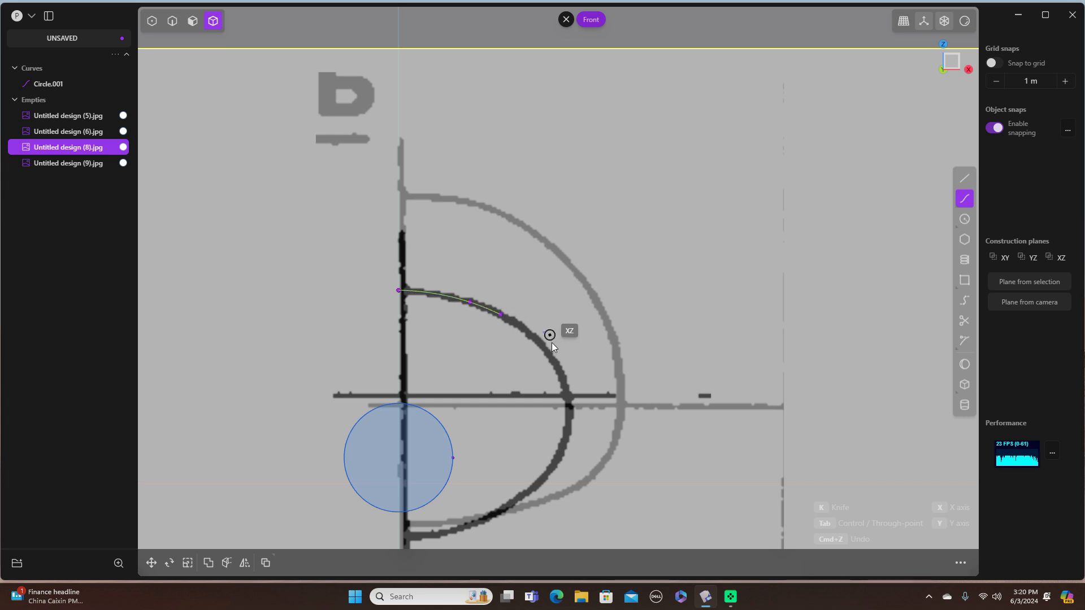
pyautogui.click(554, 360)
pyautogui.click(573, 426)
pyautogui.click(542, 484)
pyautogui.click(530, 496)
pyautogui.click(441, 534)
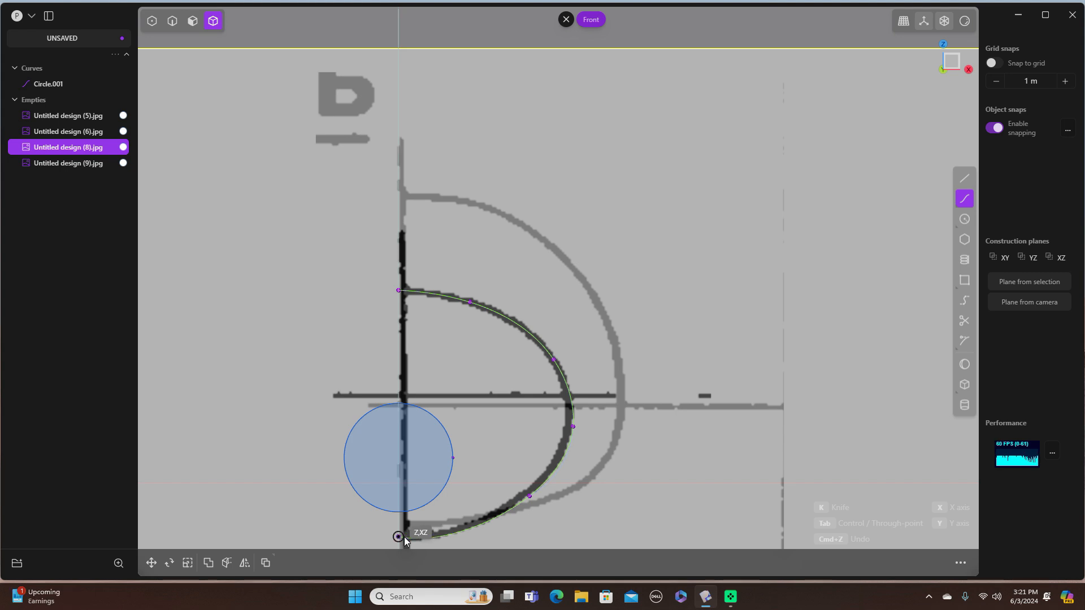
pyautogui.keyDown('shift'); pyautogui.moveTo(404, 537); pyautogui.dragTo(425, 371, button='middle'); pyautogui.keyUp('shift')
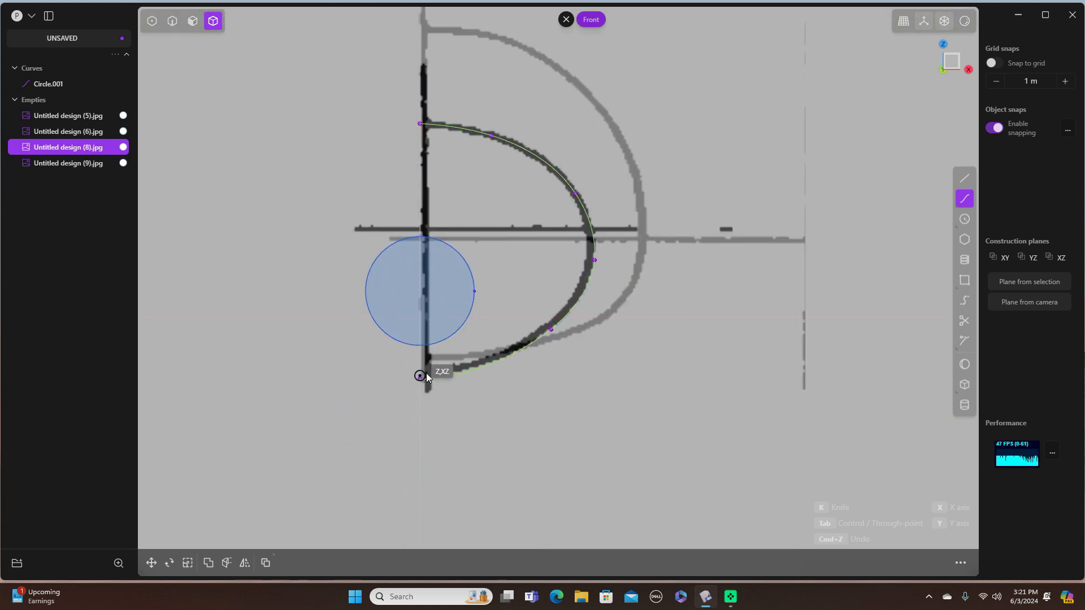
pyautogui.click(427, 373)
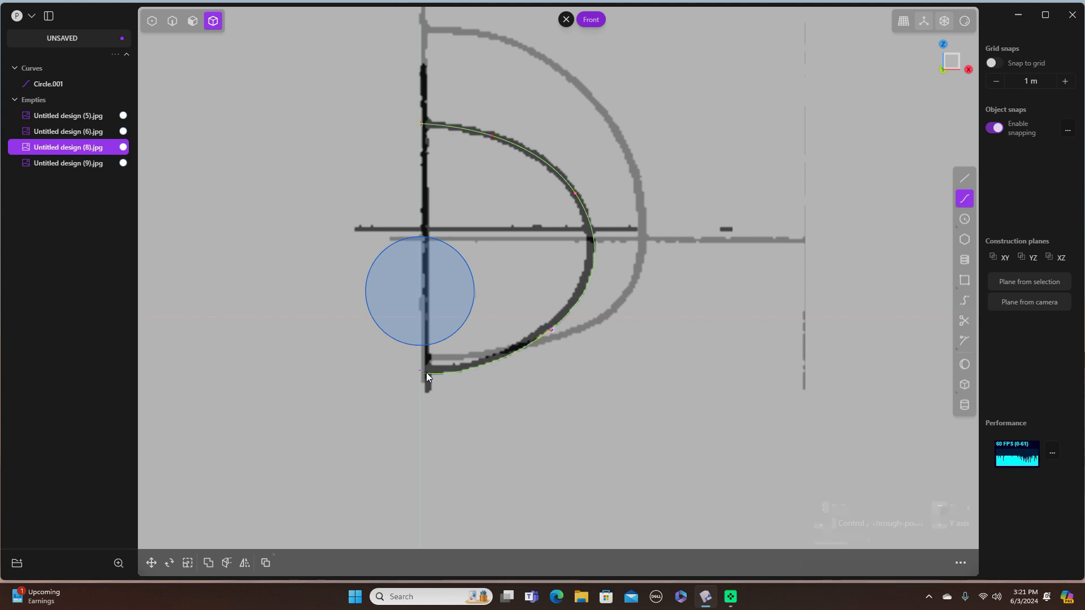
pyautogui.rightClick(426, 372)
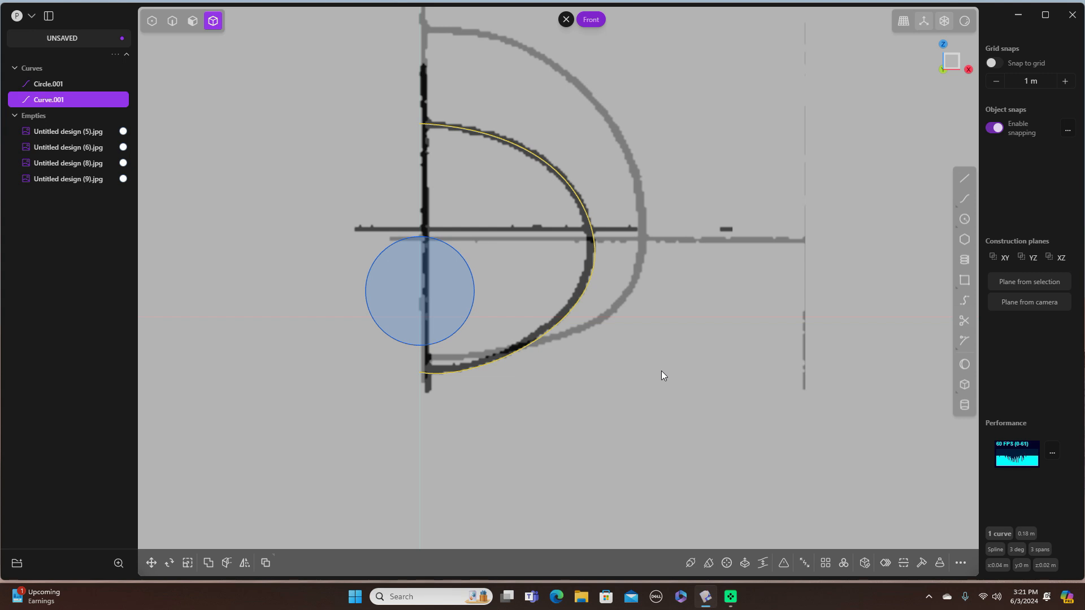
# Try to mirror the traced section A half-curve across the fuselage's vertical centre plane
pyautogui.hotkey('alt', 'x')
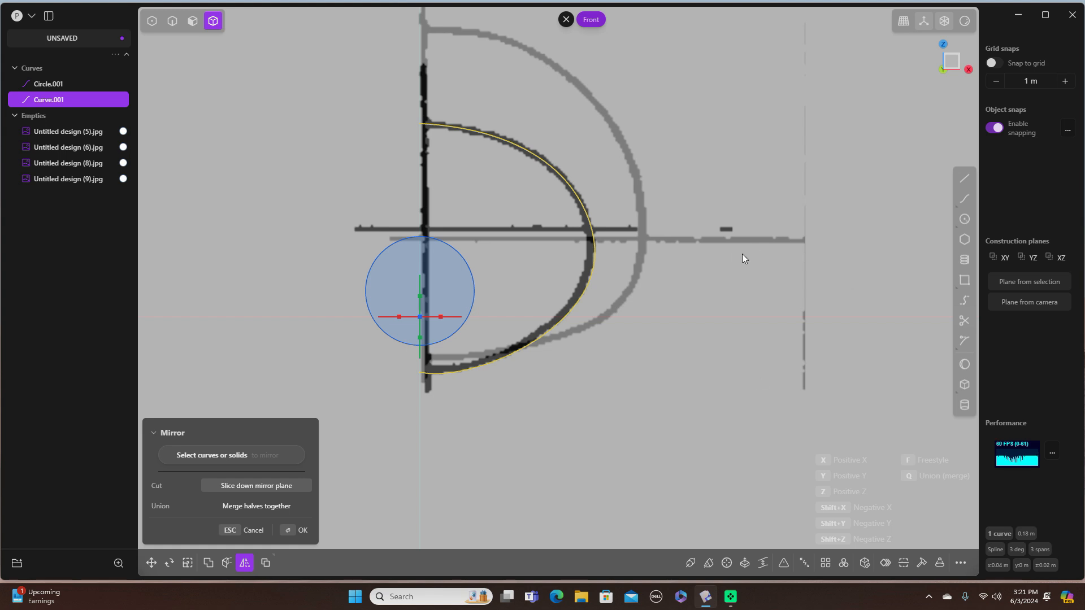
pyautogui.click(402, 318)
pyautogui.moveTo(754, 189)
pyautogui.mouseDown(button='middle')
pyautogui.moveTo(727, 197)
pyautogui.moveTo(708, 228)
pyautogui.mouseUp(button='middle')
pyautogui.scroll(-5, 708, 228)
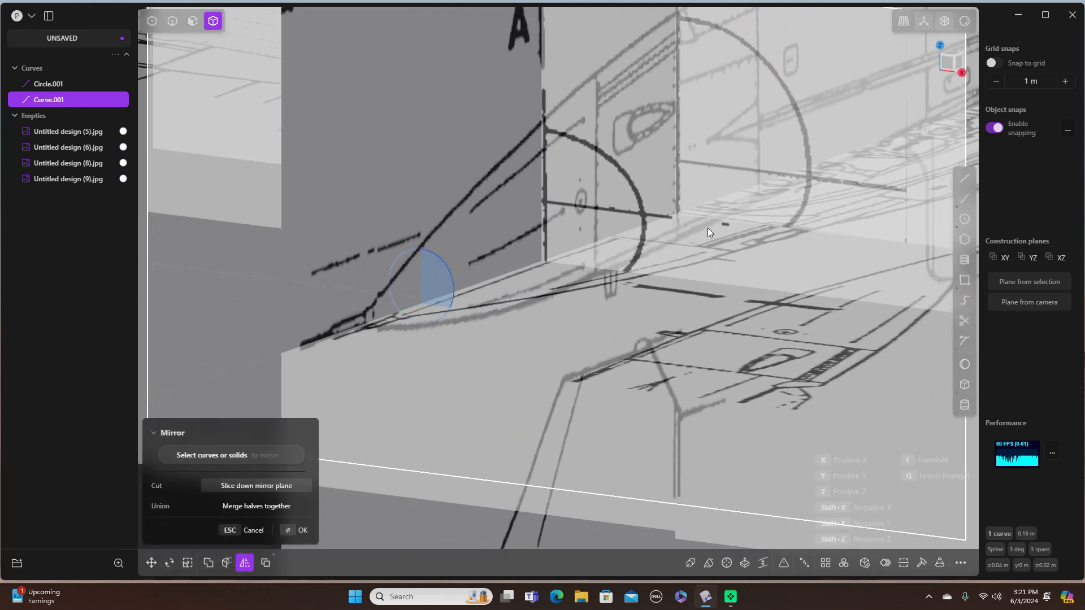
pyautogui.scroll(-4, 733, 225)
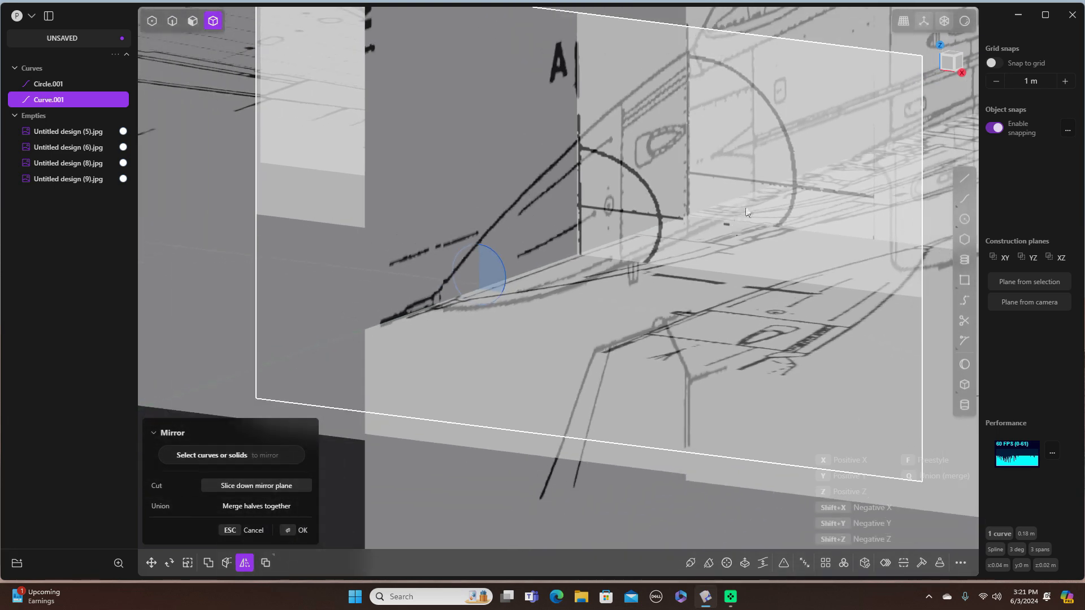
pyautogui.scroll(5, 807, 174)
pyautogui.scroll(-4, 807, 175)
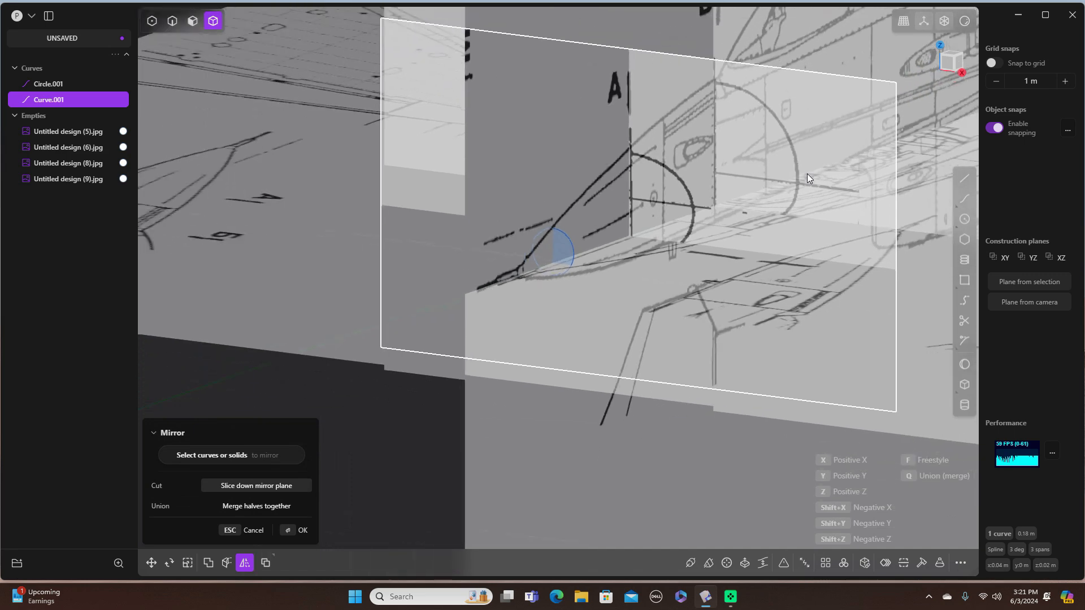
pyautogui.keyDown('shift'); pyautogui.moveTo(828, 168); pyautogui.dragTo(639, 283, button='middle'); pyautogui.keyUp('shift')
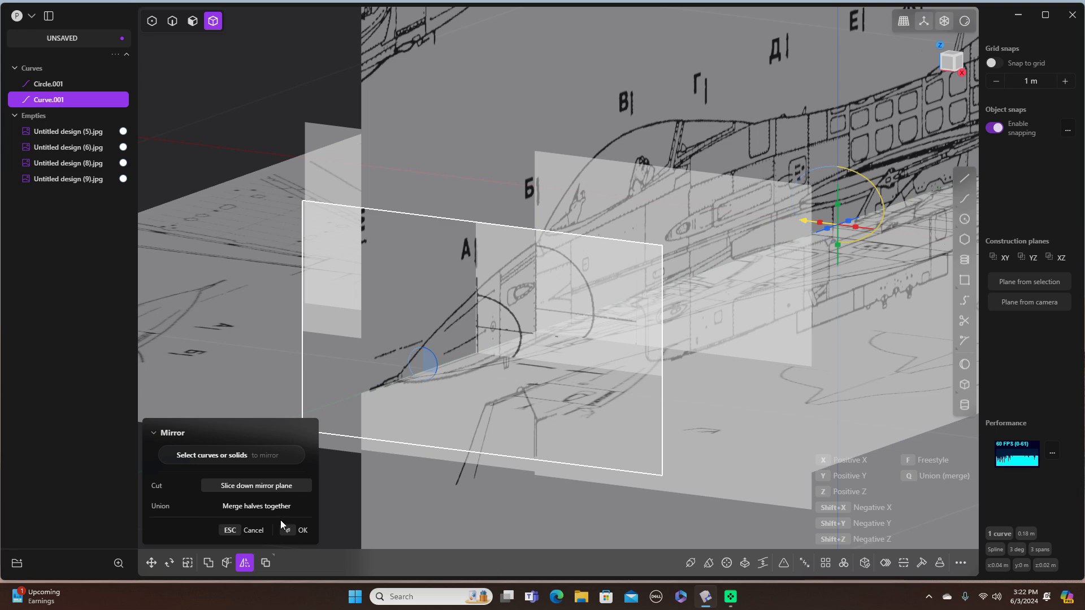
pyautogui.click(260, 526)
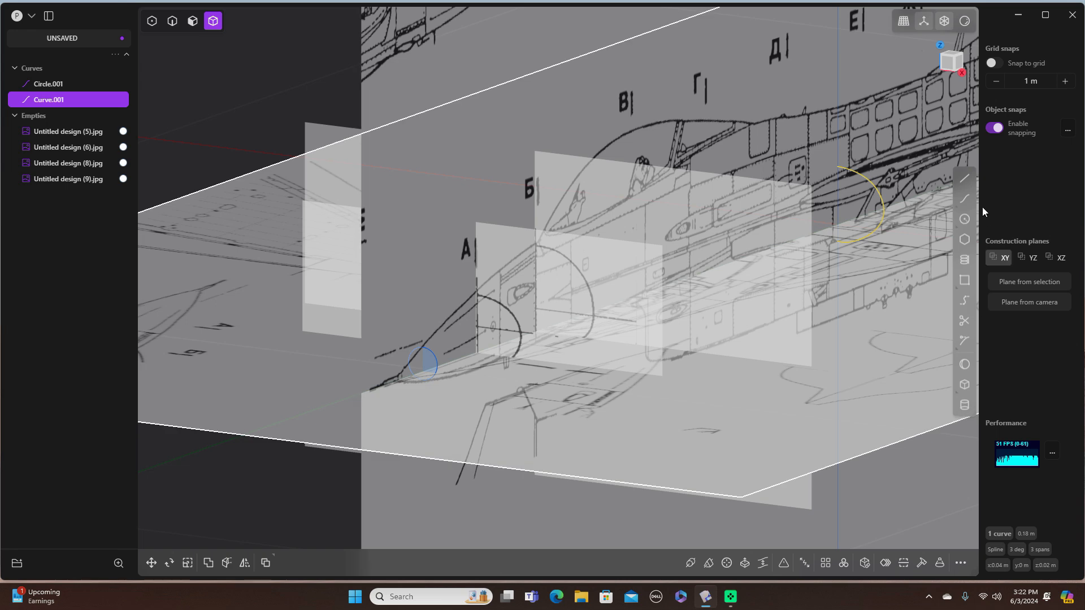
# Delete the traced section A half-curve and return to the Front view
pyautogui.click(916, 287)
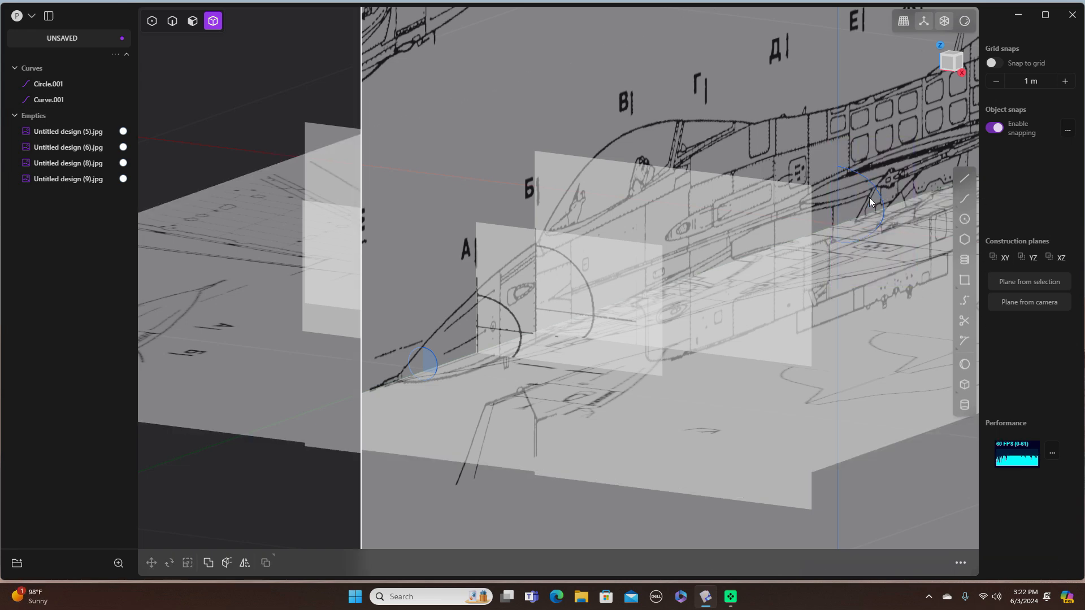
pyautogui.click(174, 22)
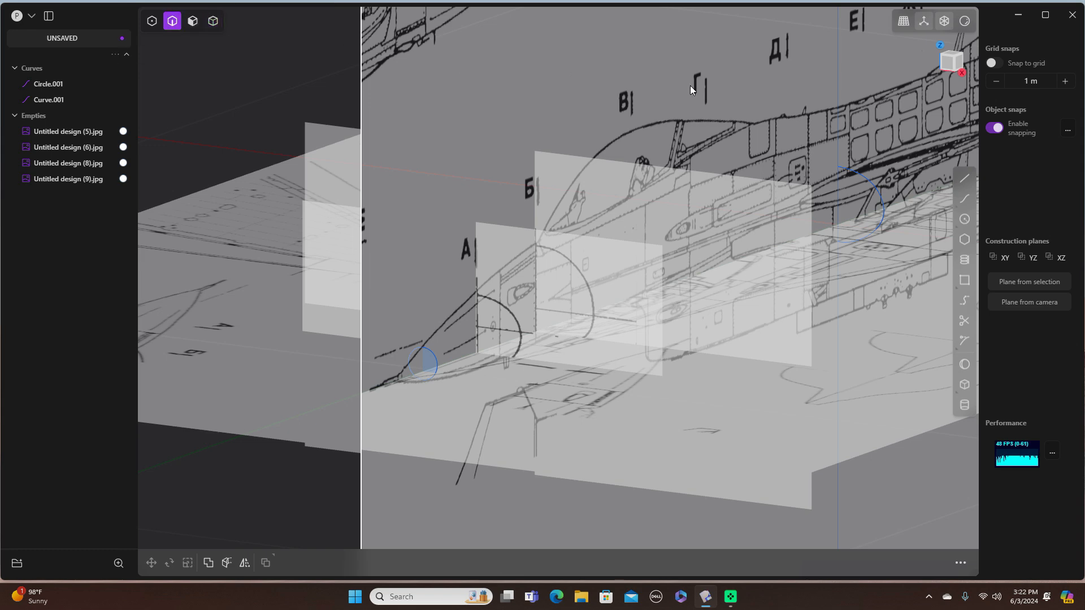
pyautogui.click(868, 182)
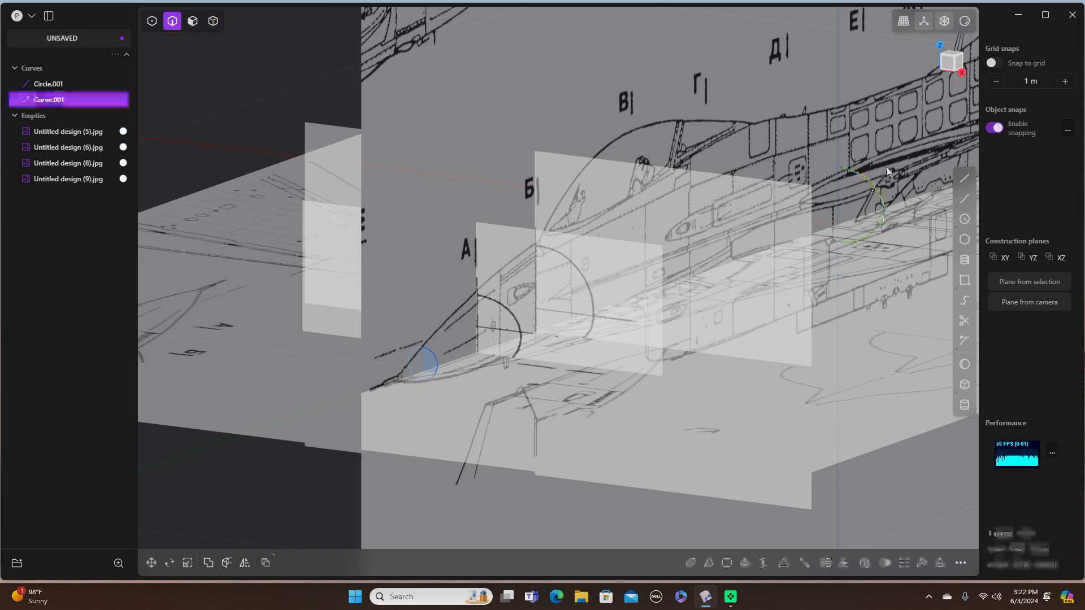
pyautogui.press('Delete')
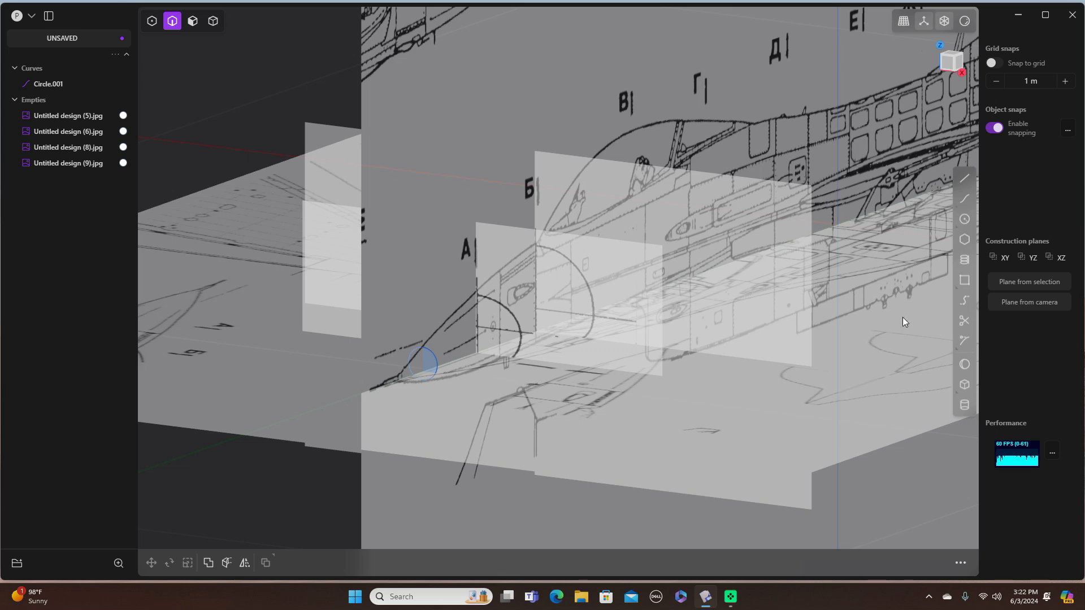
pyautogui.press('KP_1')
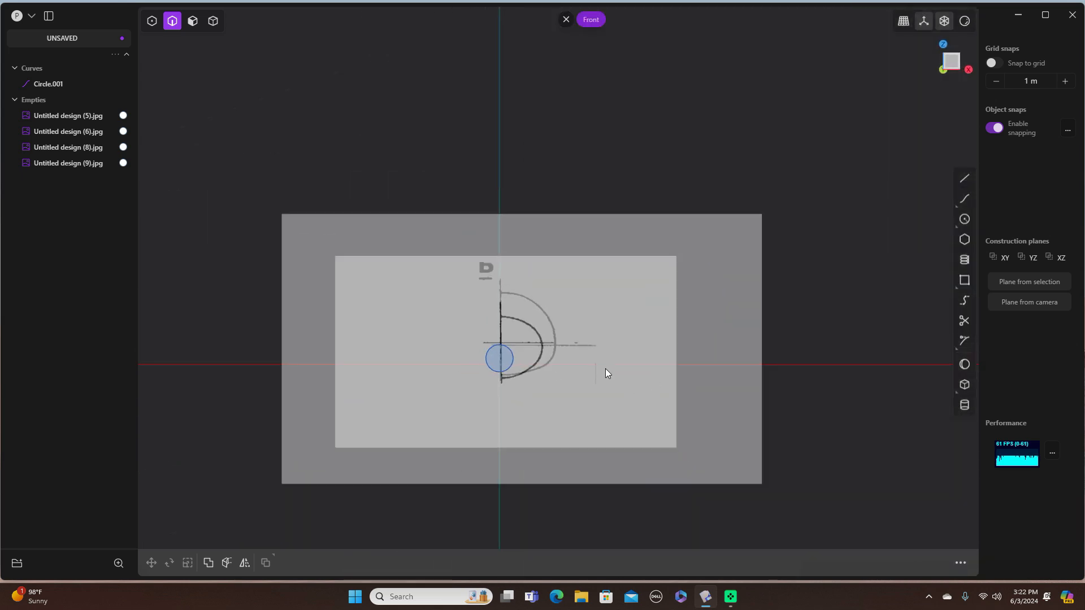
# Trace the section A half-outline with a six-point curve from its upper to its lower end on the vertical centreline
pyautogui.scroll(5, 606, 370)
pyautogui.scroll(-1, 613, 321)
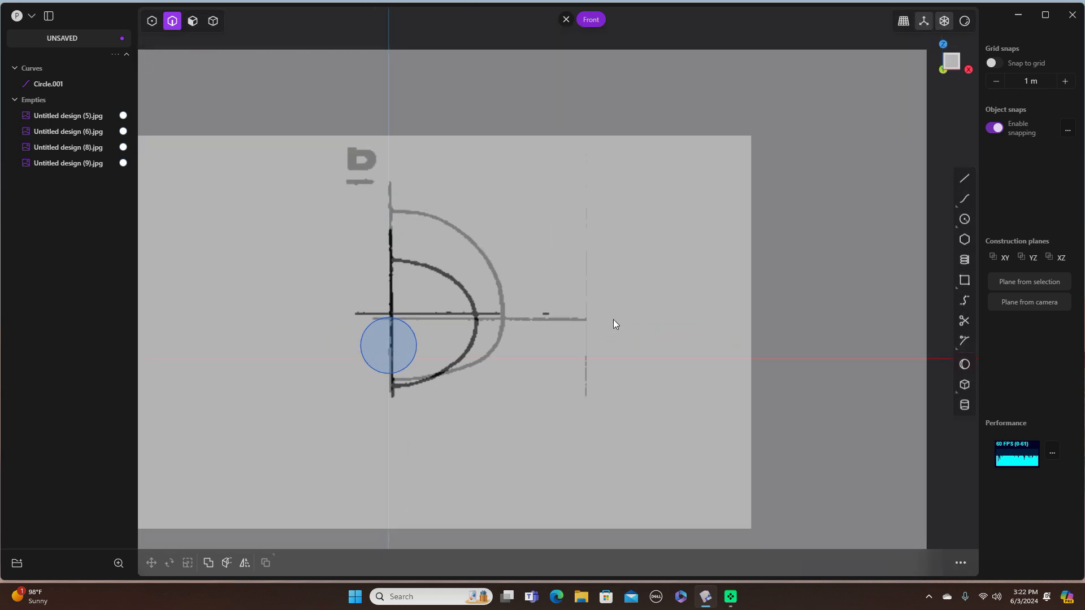
pyautogui.keyDown('shift'); pyautogui.moveTo(608, 327); pyautogui.dragTo(731, 283, button='middle'); pyautogui.keyUp('shift')
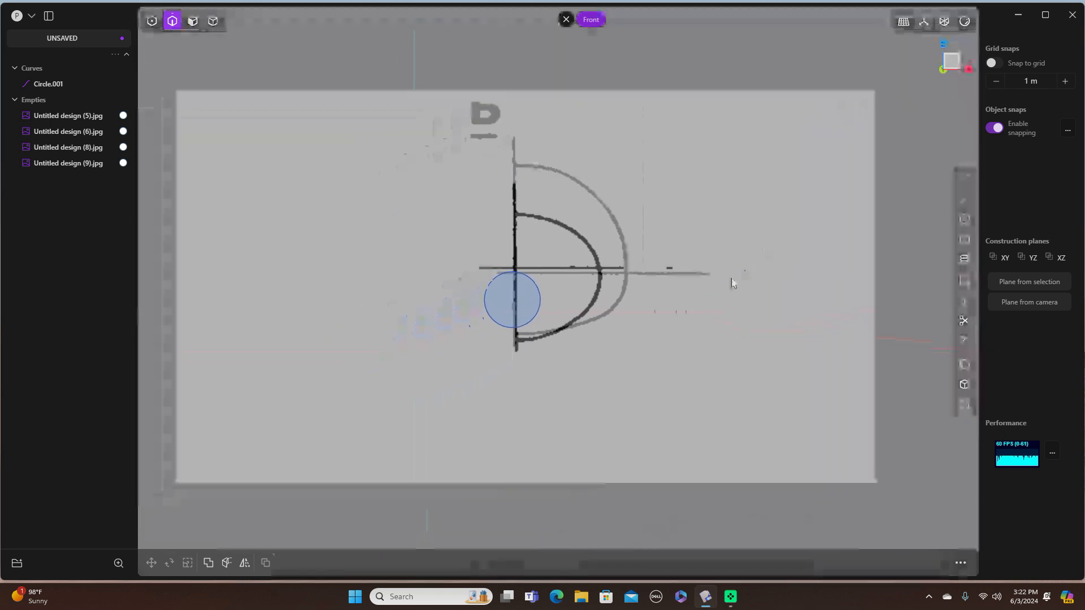
pyautogui.scroll(1, 731, 281)
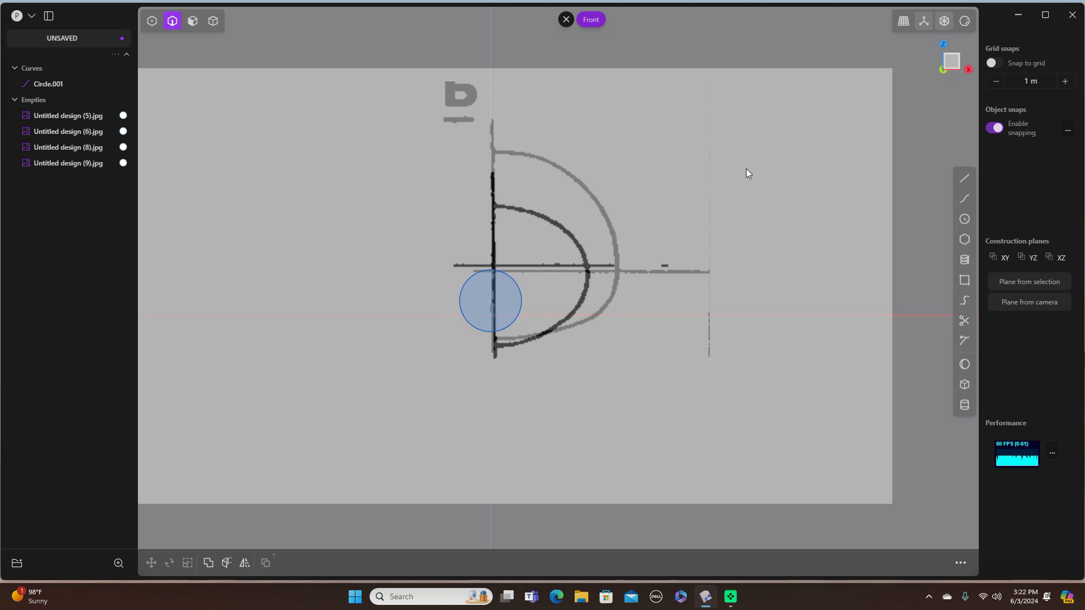
pyautogui.click(214, 21)
pyautogui.click(830, 121)
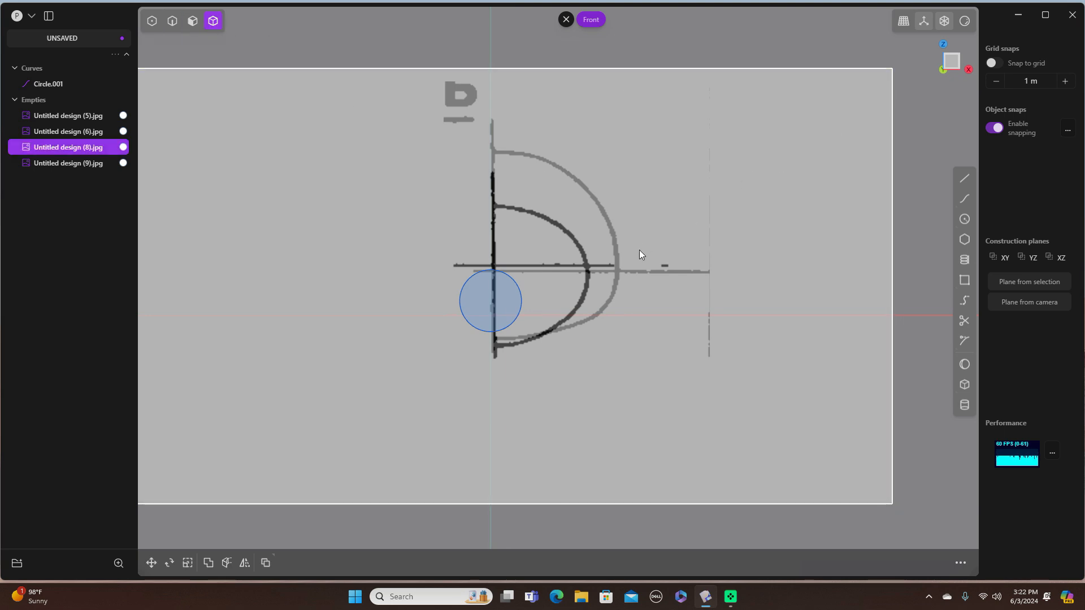
pyautogui.scroll(-2, 639, 250)
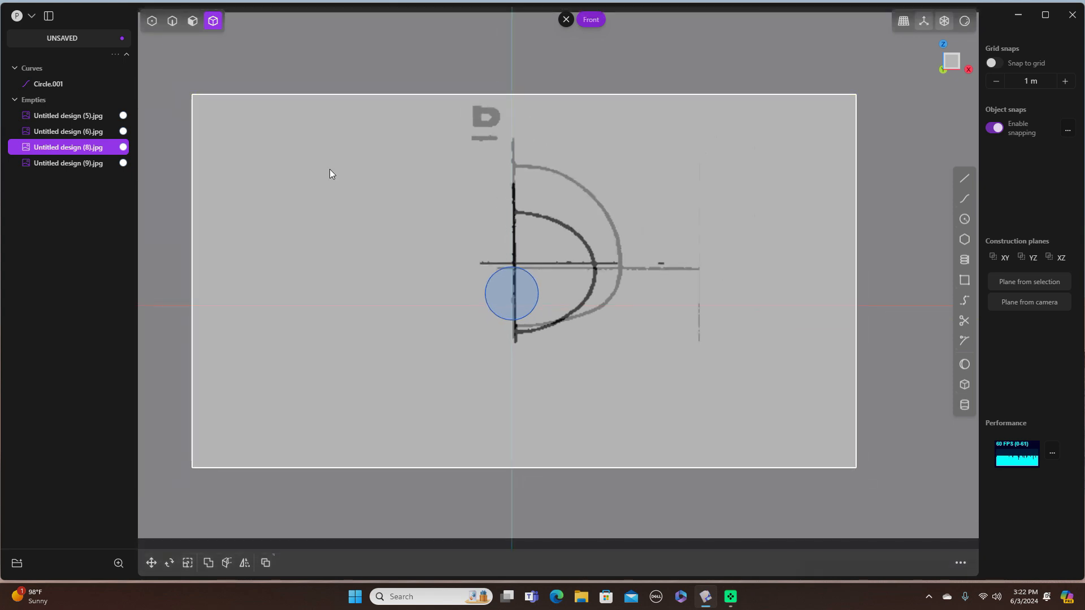
pyautogui.click(964, 199)
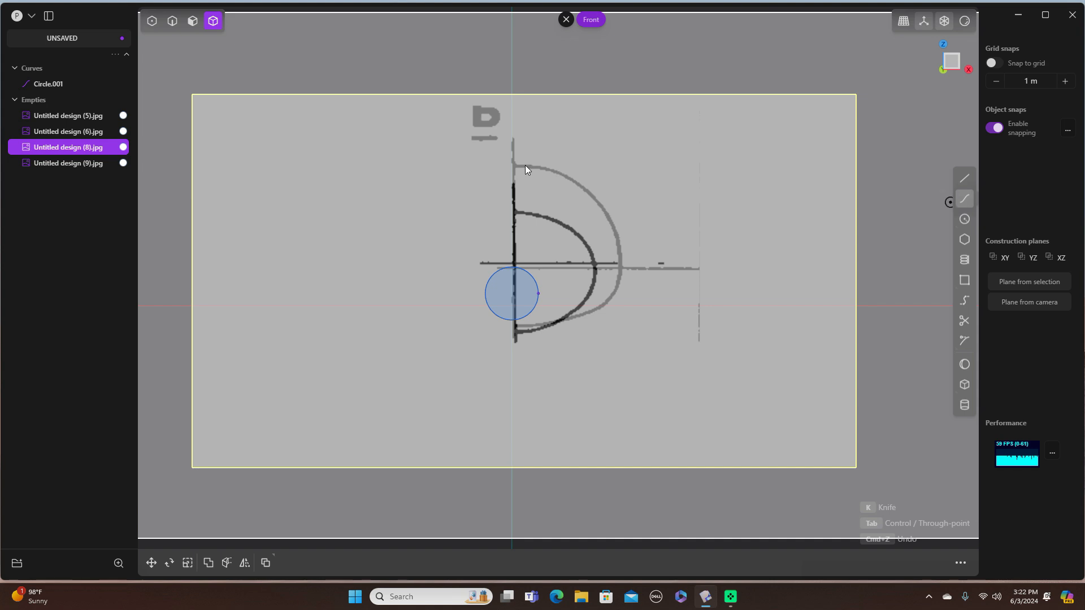
pyautogui.scroll(2, 524, 165)
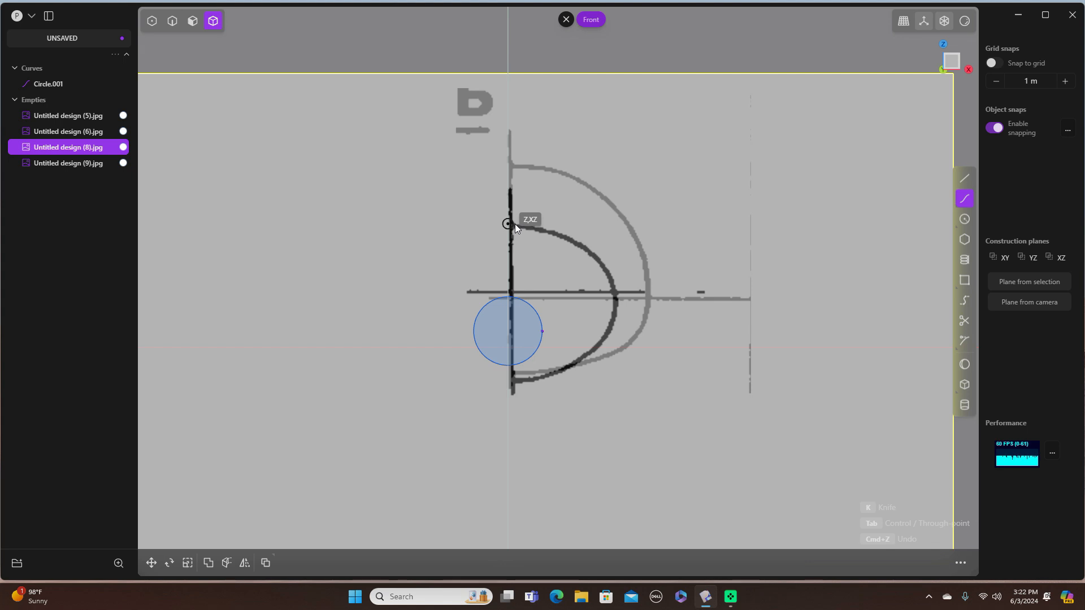
pyautogui.click(515, 225)
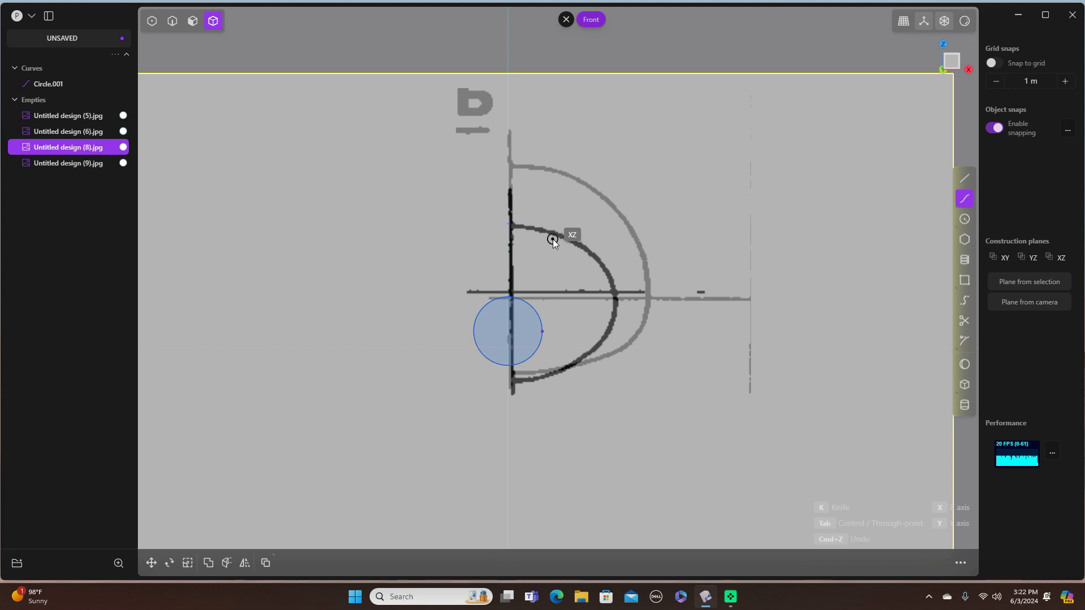
pyautogui.scroll(3, 553, 238)
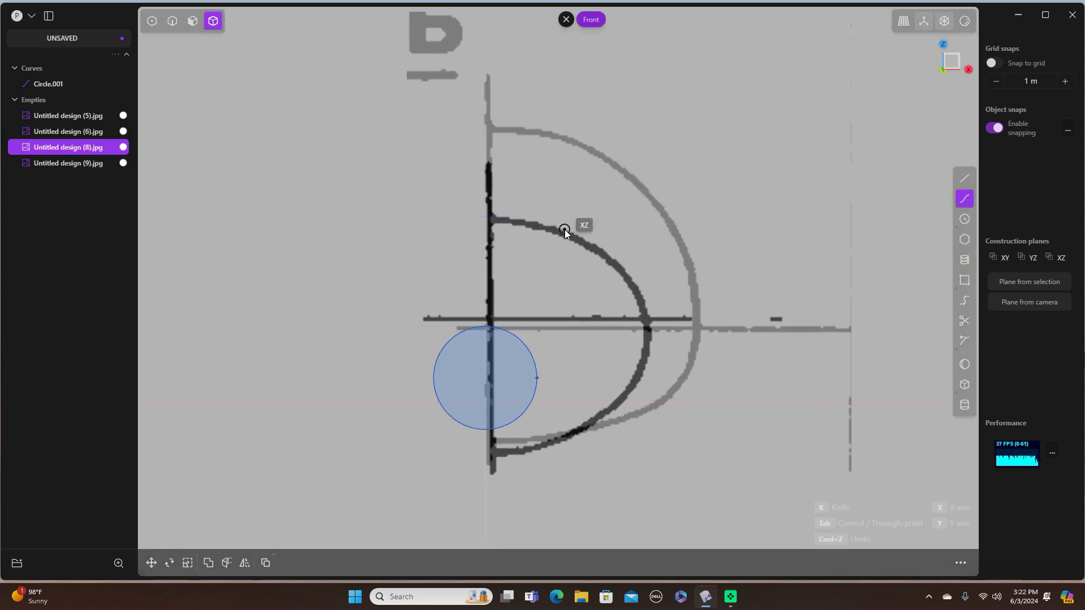
pyautogui.click(565, 230)
pyautogui.click(631, 279)
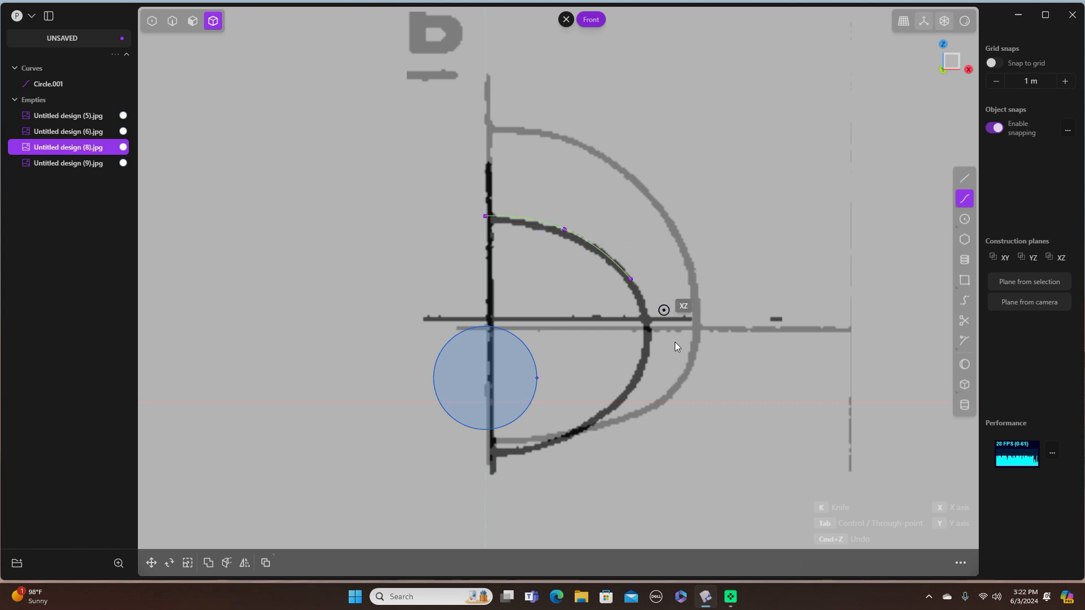
pyautogui.click(648, 364)
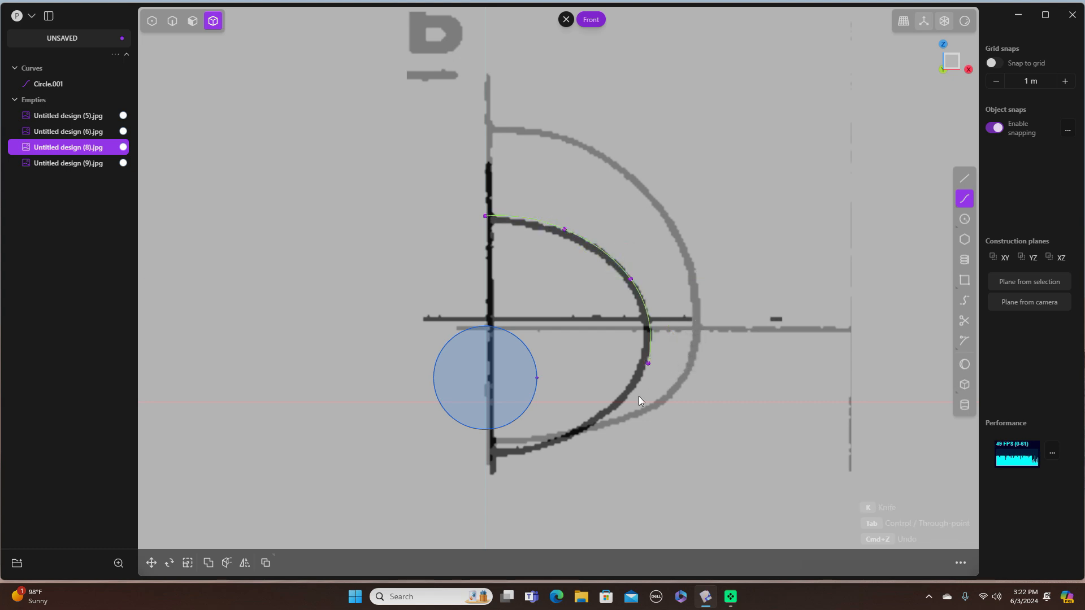
pyautogui.click(599, 420)
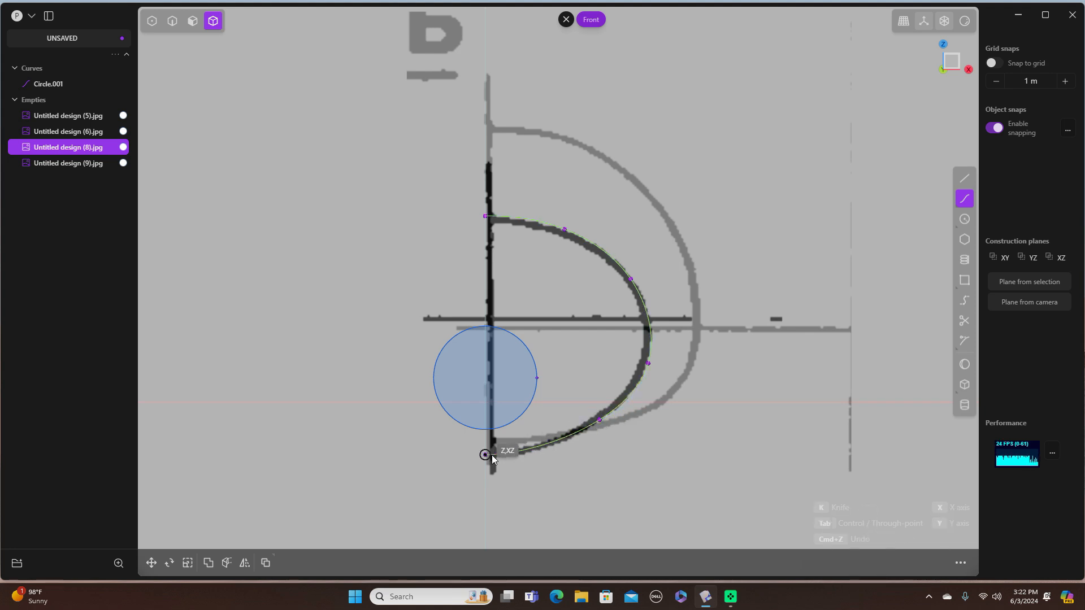
pyautogui.click(492, 456)
pyautogui.press('Return')
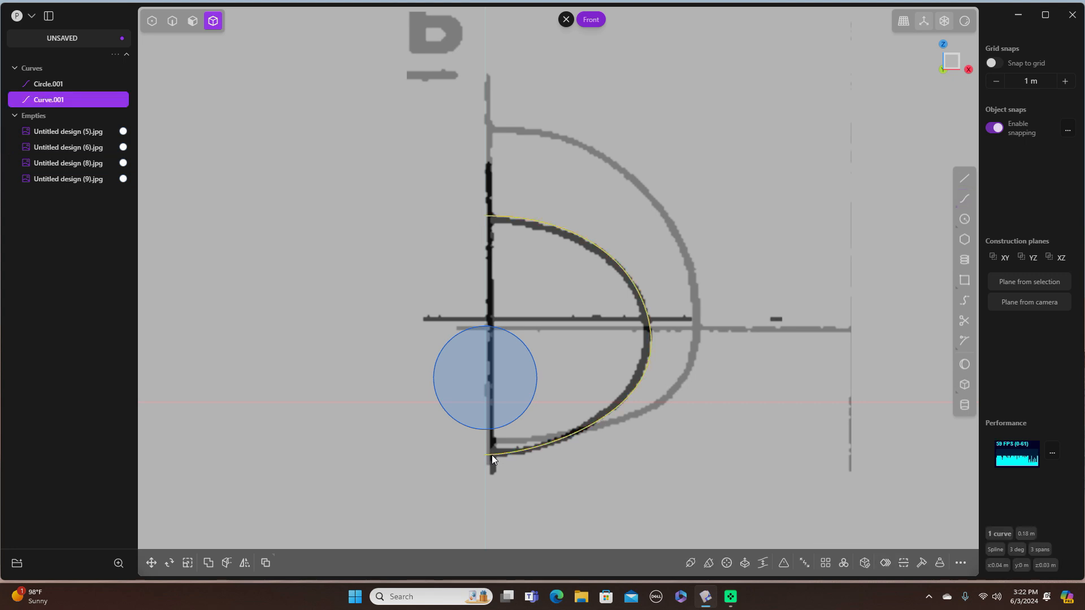
# In the Right view, move the traced half-curve -0.88289 m along Y to the section A mark on the side blueprint
pyautogui.scroll(-3, 694, 350)
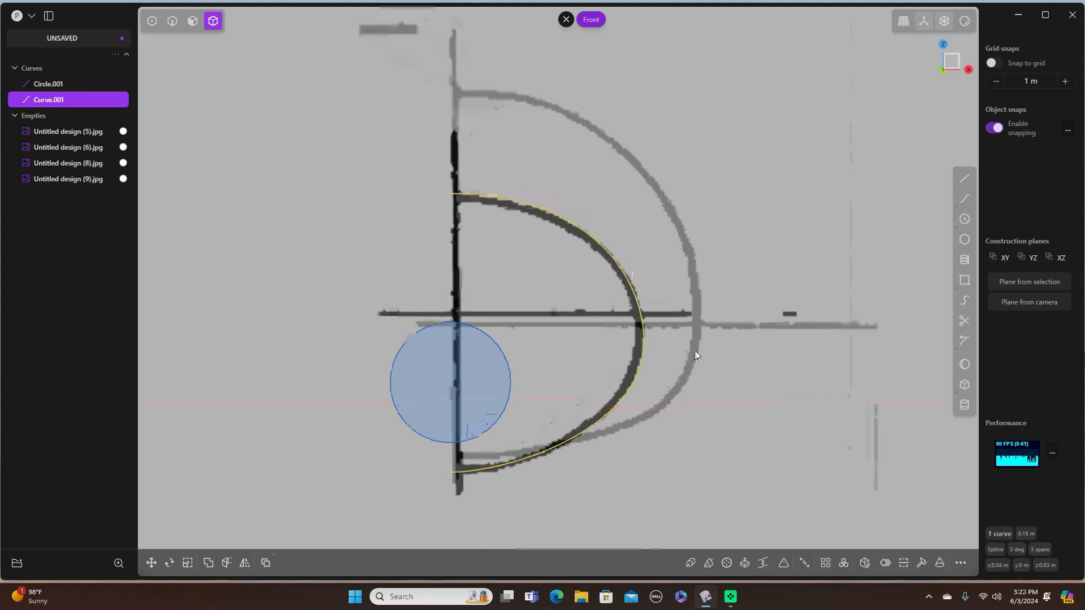
pyautogui.scroll(-1, 694, 350)
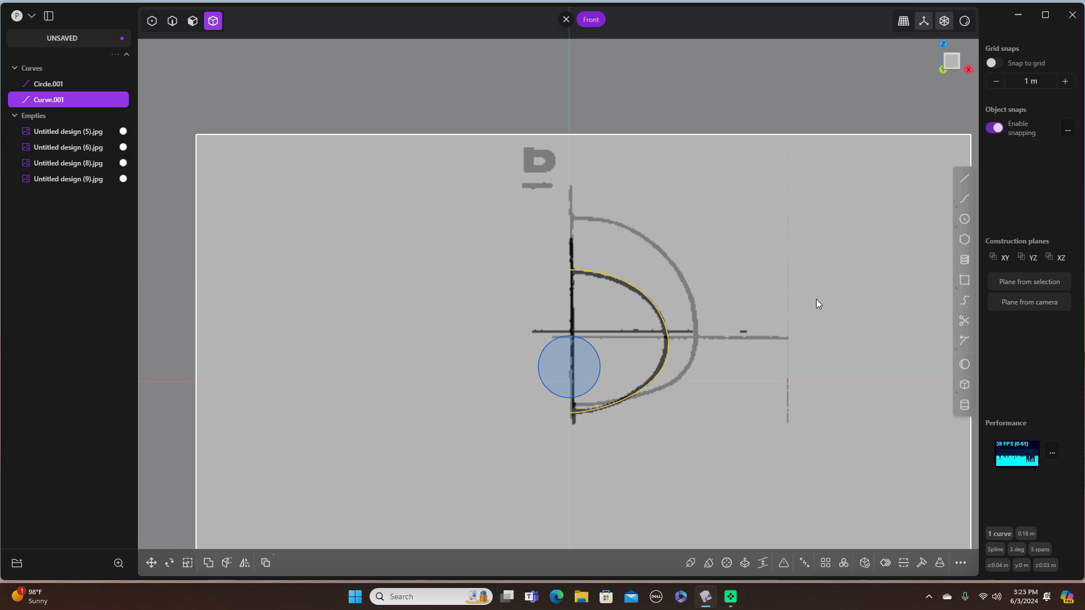
pyautogui.scroll(-2, 816, 300)
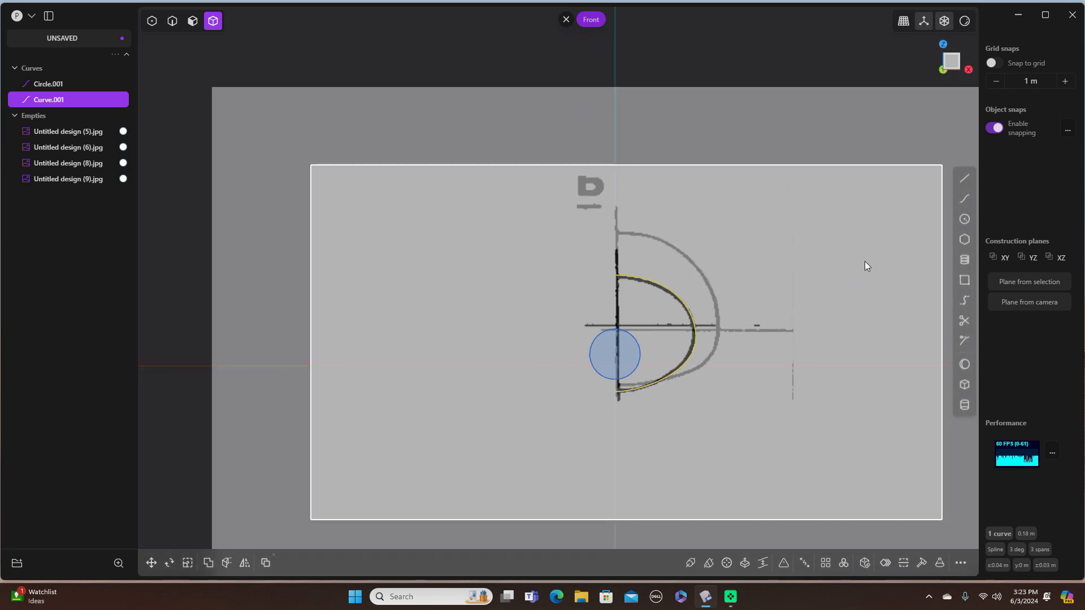
pyautogui.moveTo(886, 259); pyautogui.dragTo(861, 266, button='middle')
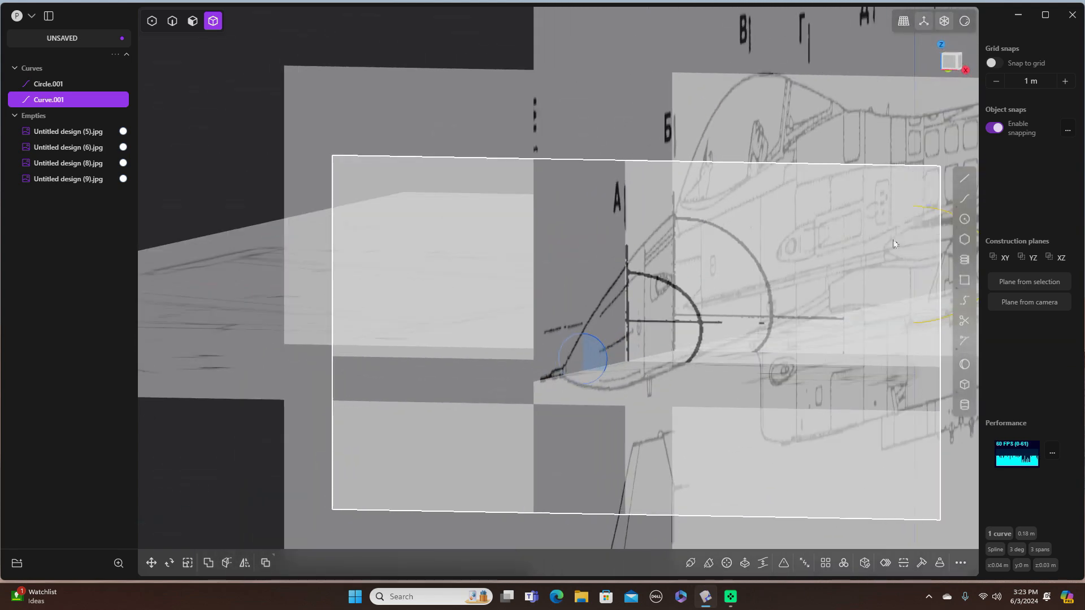
pyautogui.press('g')
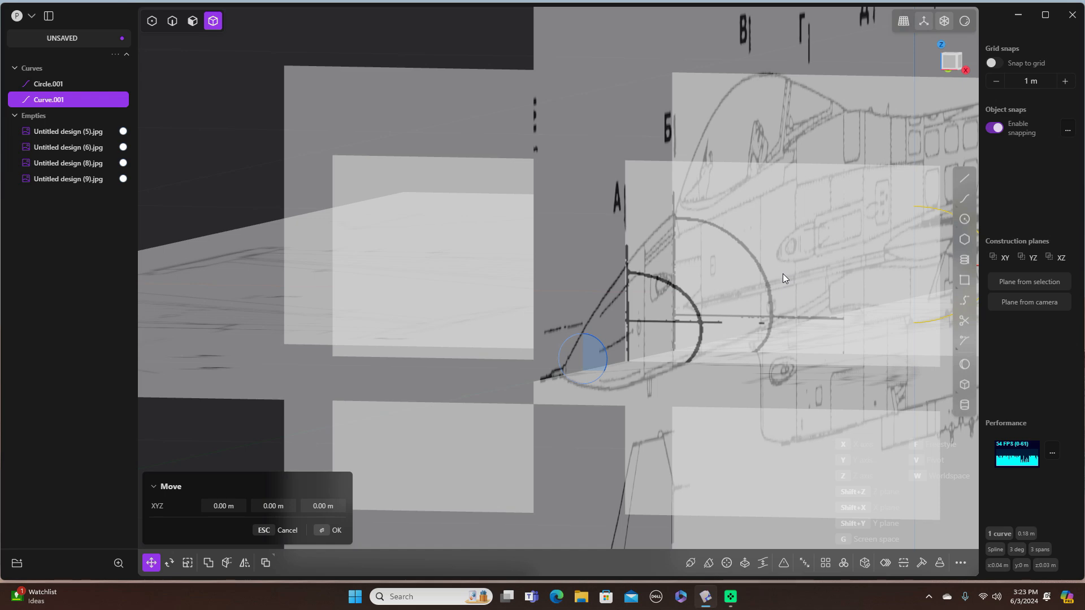
pyautogui.scroll(-3, 782, 274)
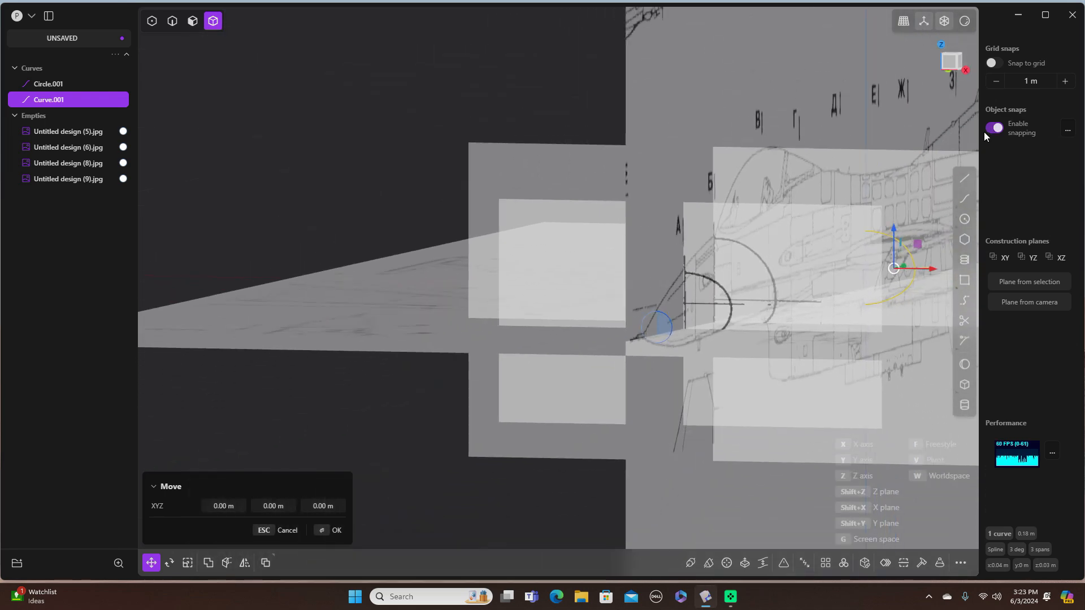
pyautogui.moveTo(900, 144); pyautogui.dragTo(809, 142, button='middle')
pyautogui.press('KP_3')
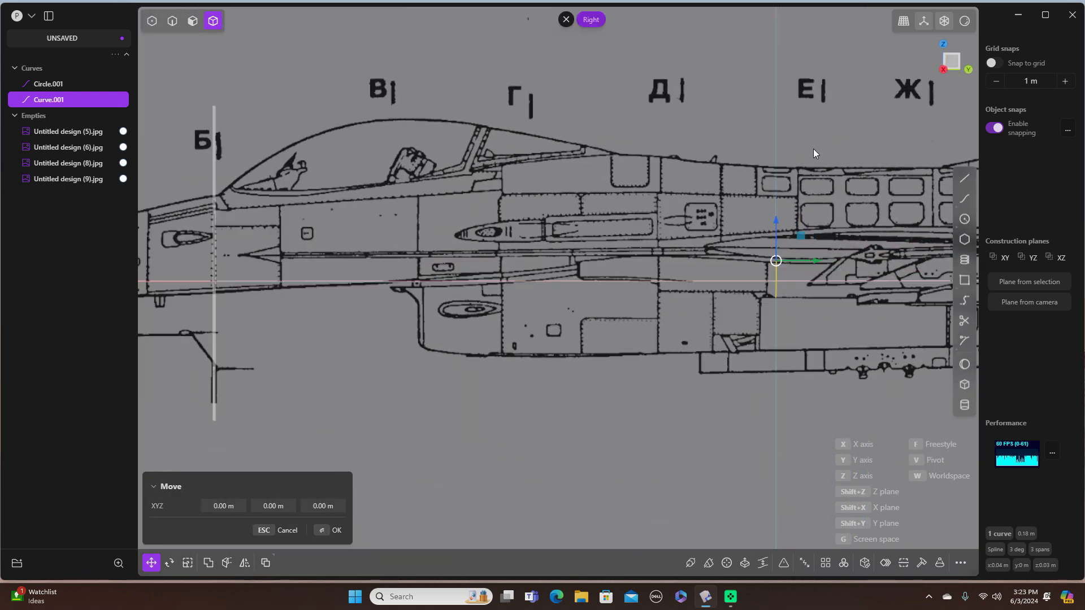
pyautogui.scroll(2, 715, 336)
pyautogui.scroll(-2, 715, 336)
pyautogui.scroll(-2, 715, 337)
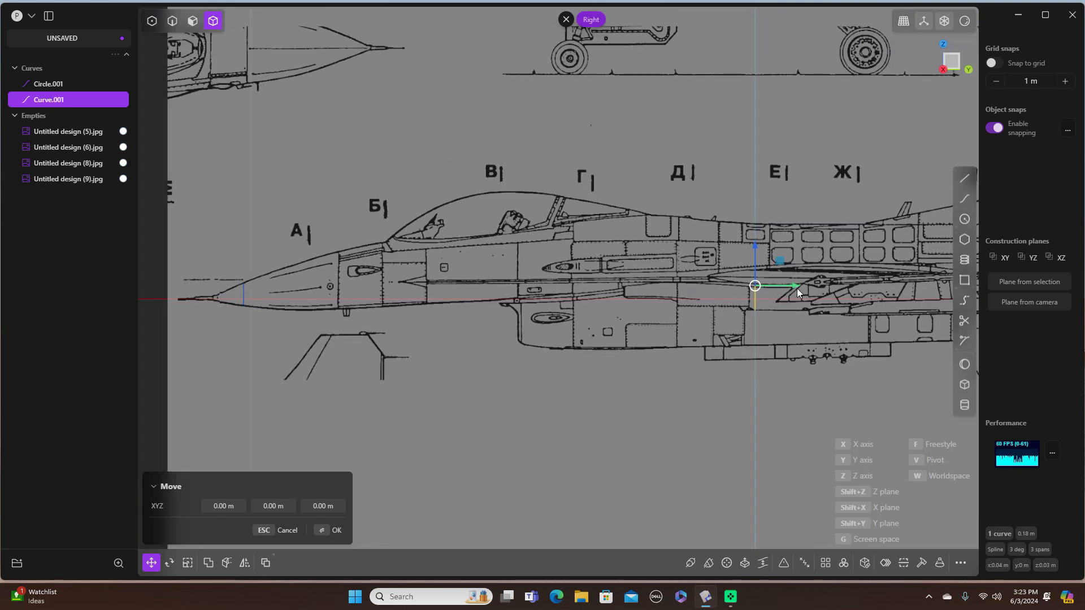
pyautogui.moveTo(796, 285); pyautogui.dragTo(350, 266)
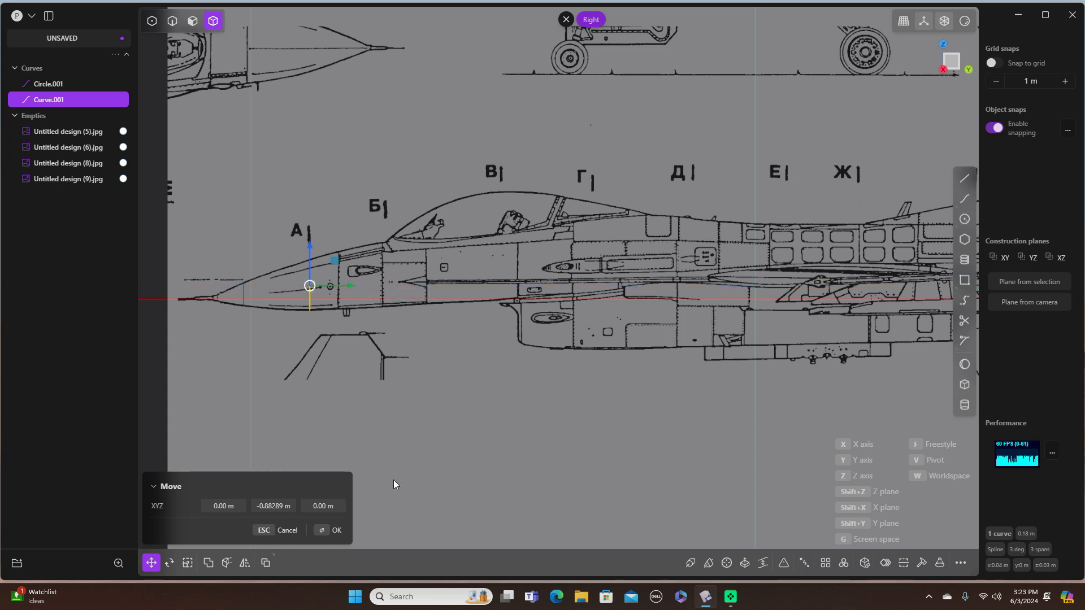
pyautogui.click(336, 530)
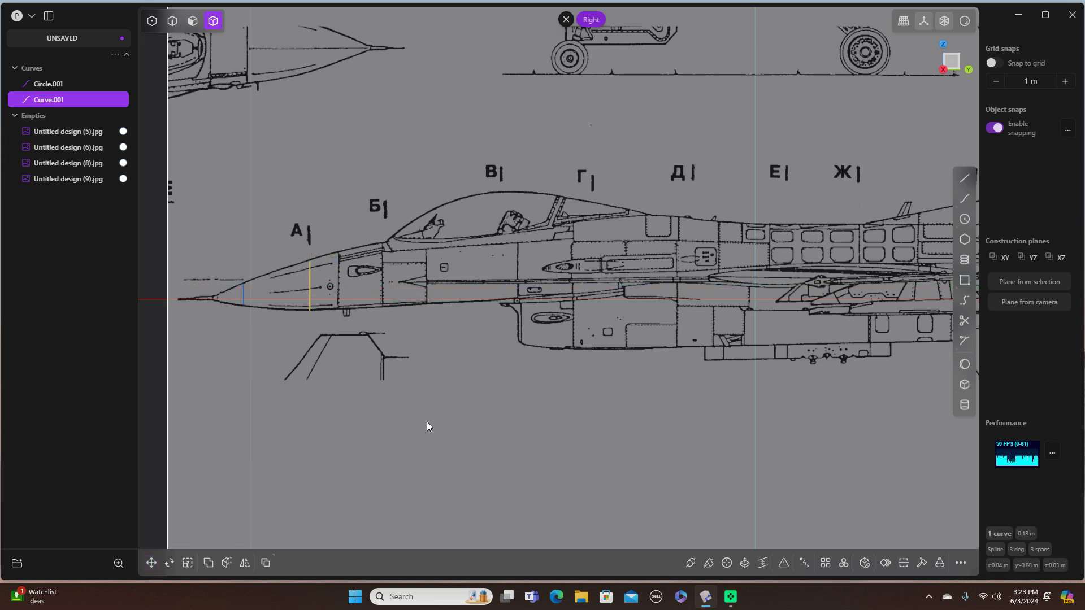
# Mirror the section A half-curve along X across the fuselage's vertical centre plane
pyautogui.moveTo(474, 348); pyautogui.dragTo(593, 371, button='middle')
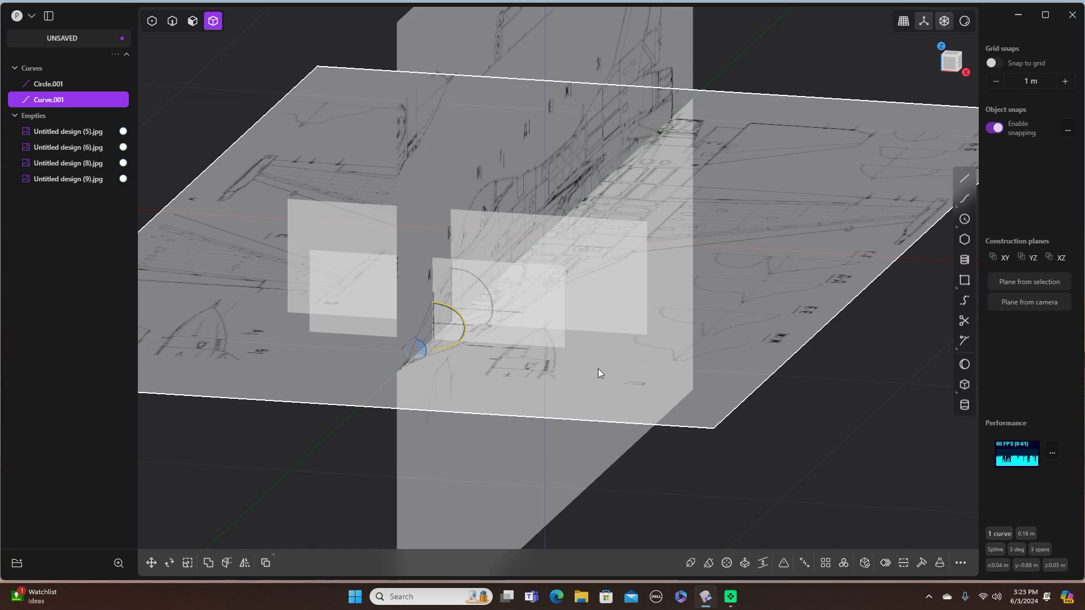
pyautogui.hotkey('alt', 'x')
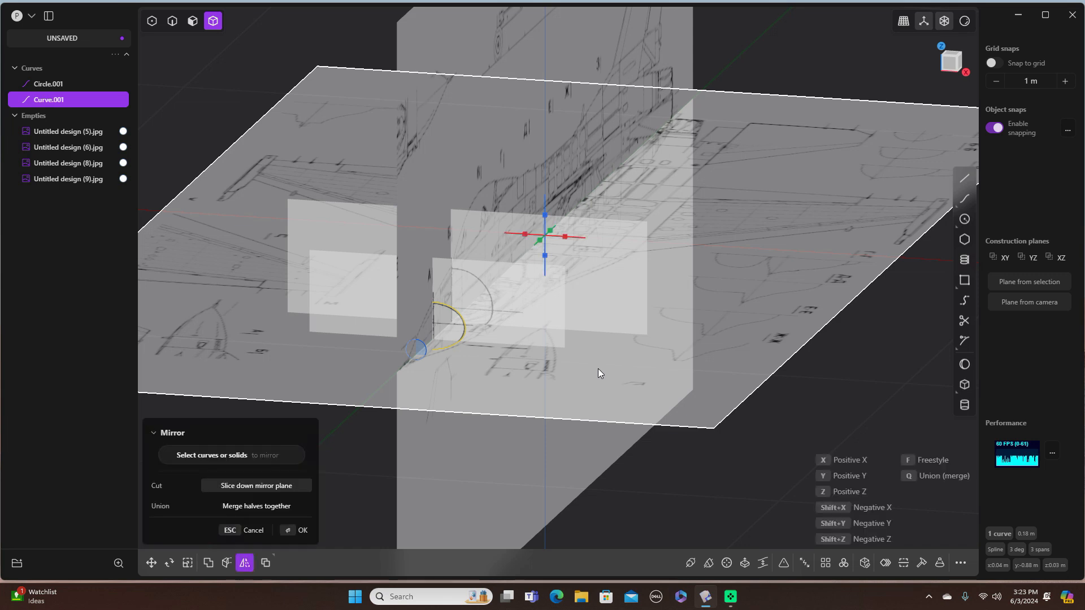
pyautogui.click(528, 235)
pyautogui.click(305, 529)
pyautogui.scroll(2, 595, 422)
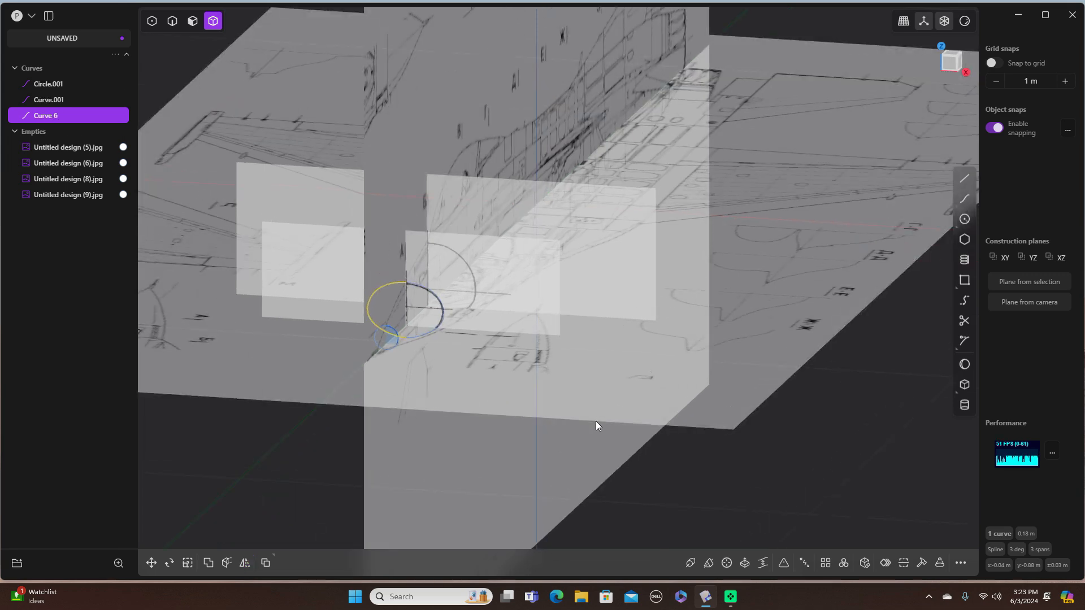
# In the Front view, select the section A half-curve and its mirrored copy and join them into one closed curve
pyautogui.press('KP_1')
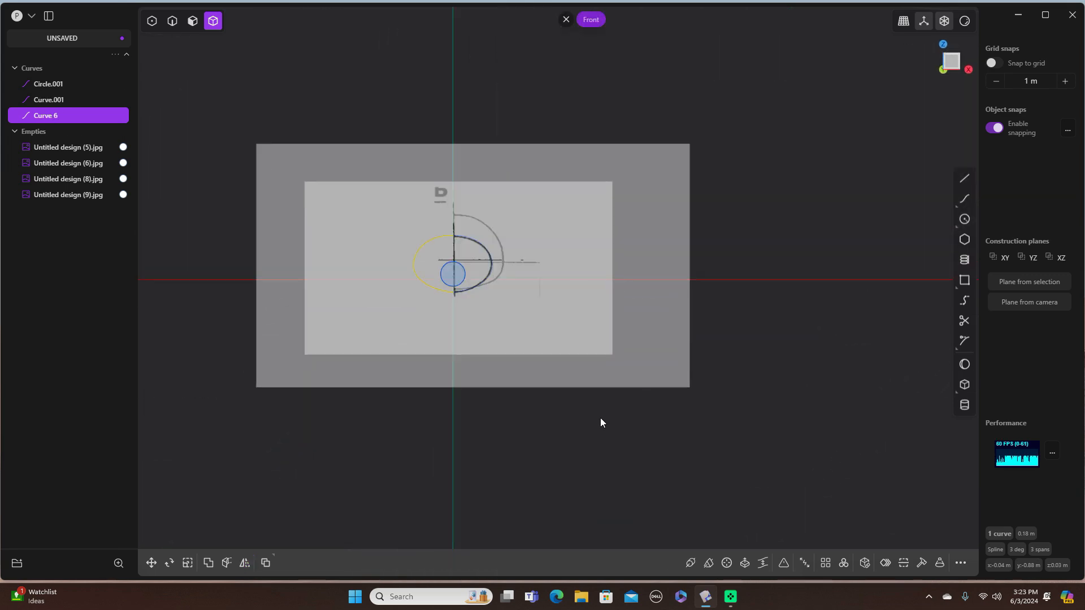
pyautogui.scroll(4, 439, 192)
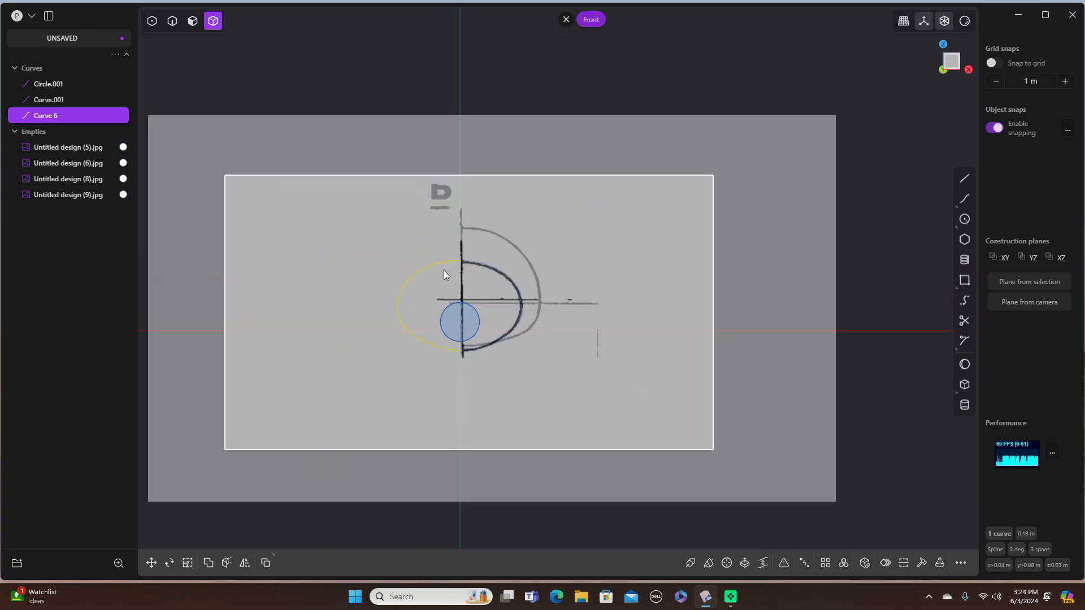
pyautogui.click(867, 226)
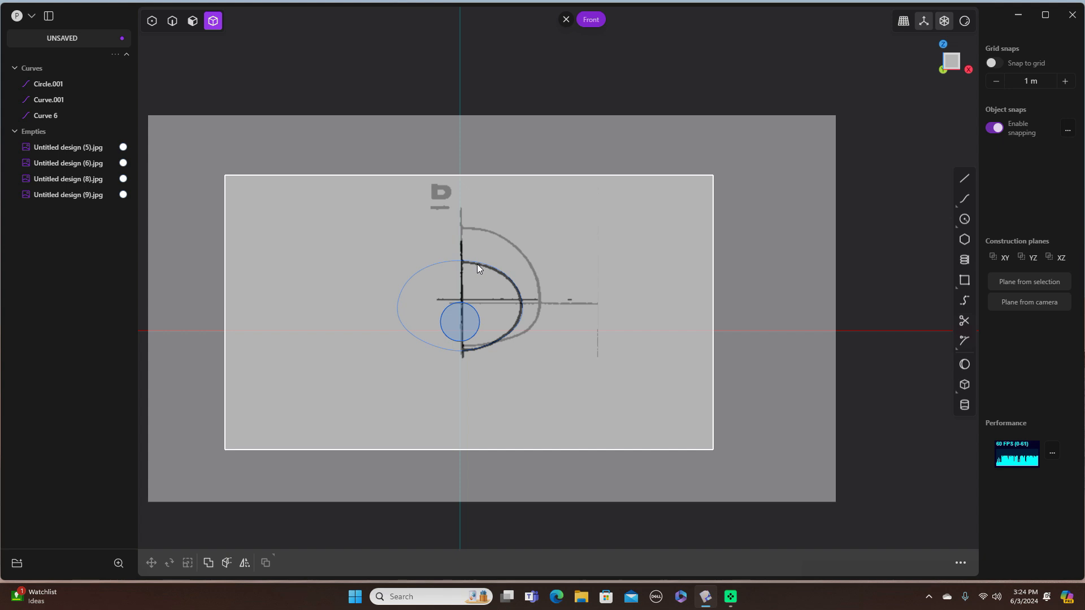
pyautogui.scroll(1, 478, 266)
pyautogui.scroll(2, 478, 266)
pyautogui.click(172, 21)
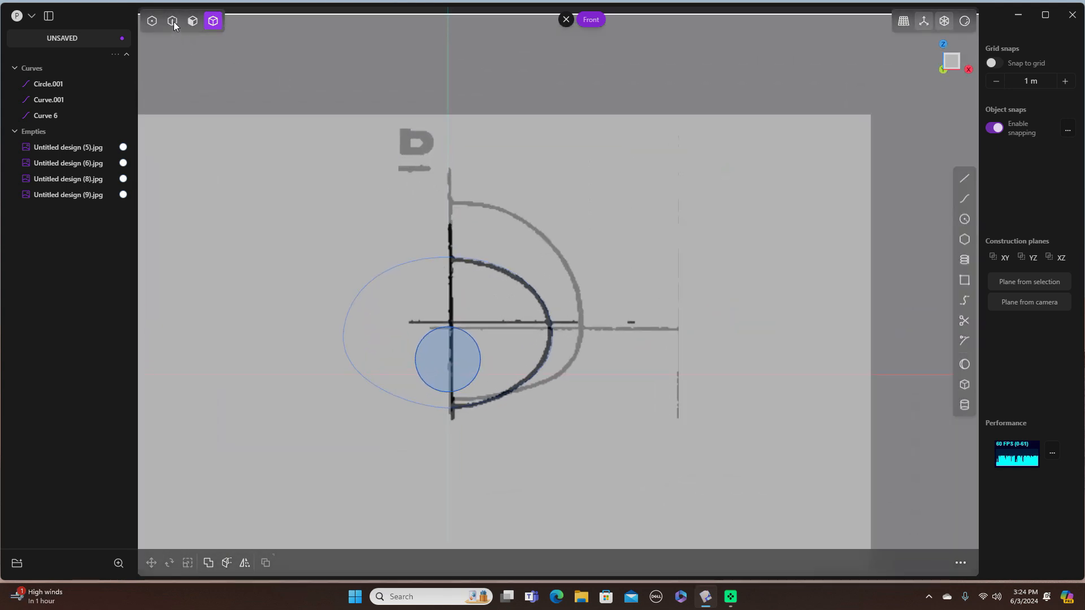
pyautogui.click(489, 265)
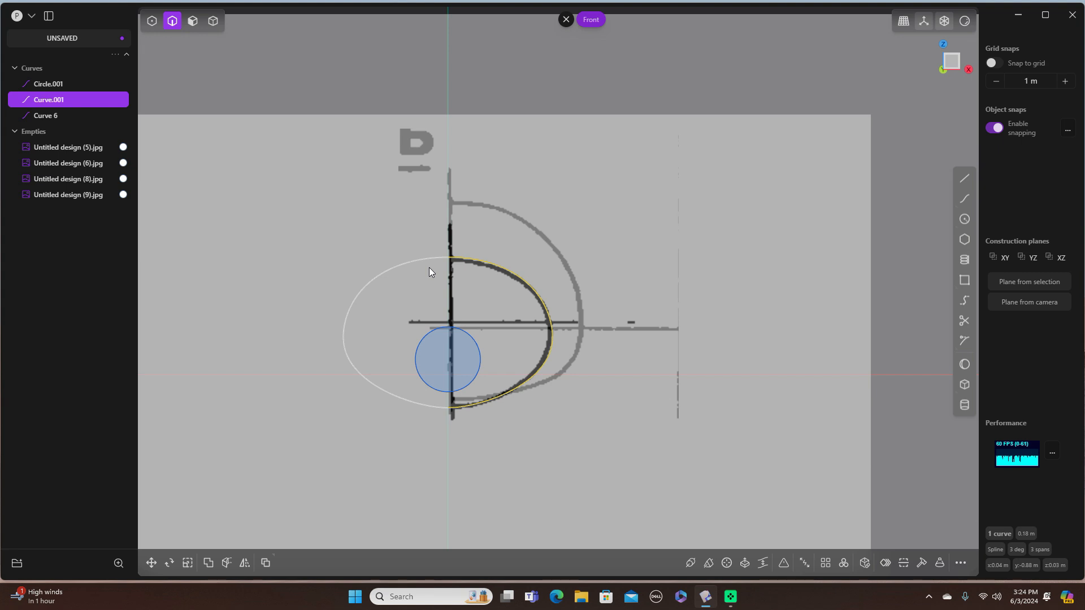
pyautogui.click(399, 266)
pyautogui.scroll(3, 721, 228)
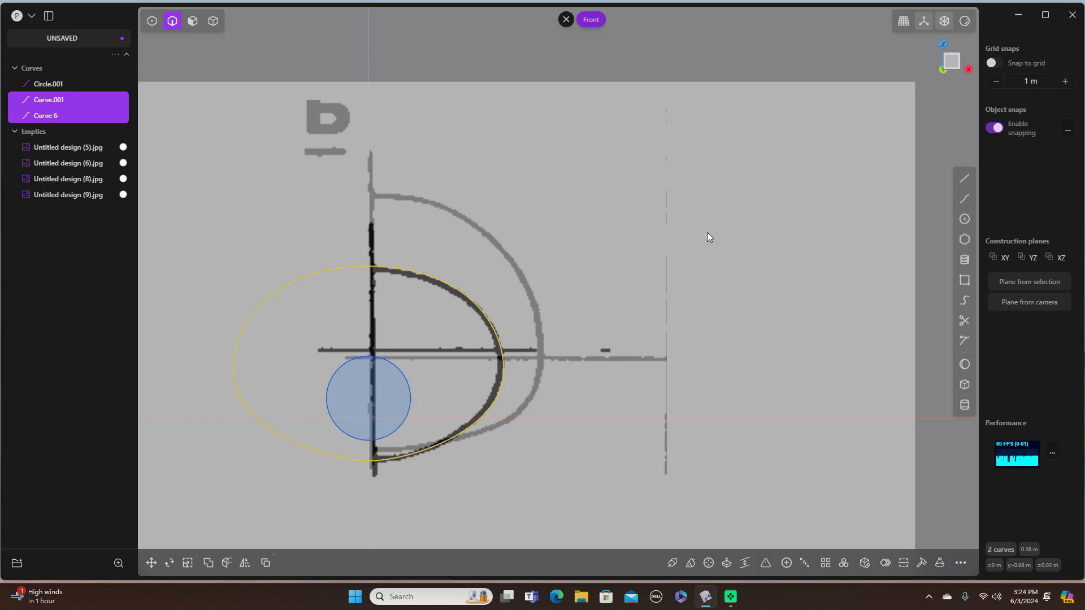
pyautogui.hotkey('ctrl', 'z')
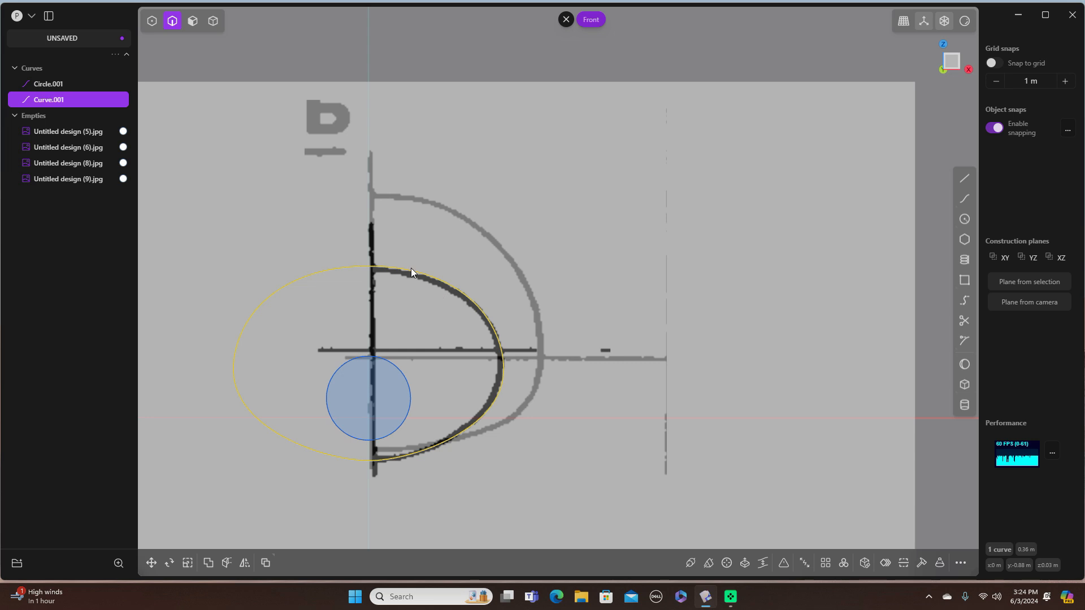
# Rebuild the joined section A curve with the Refit method at a tolerance of 0.001, leaving it deselected
pyautogui.scroll(1, 618, 272)
pyautogui.scroll(-2, 618, 272)
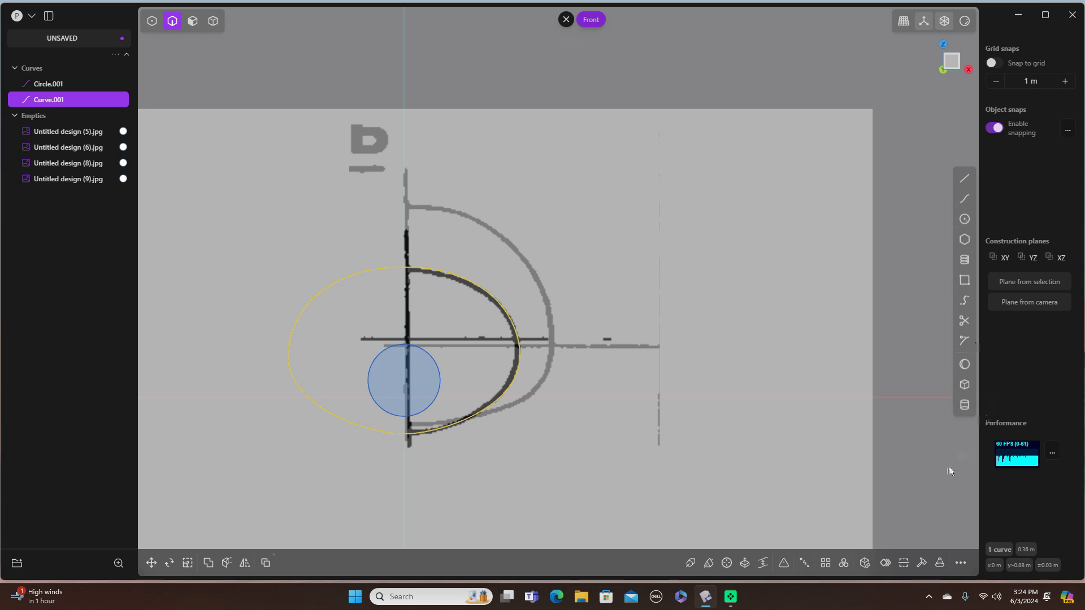
pyautogui.click(923, 563)
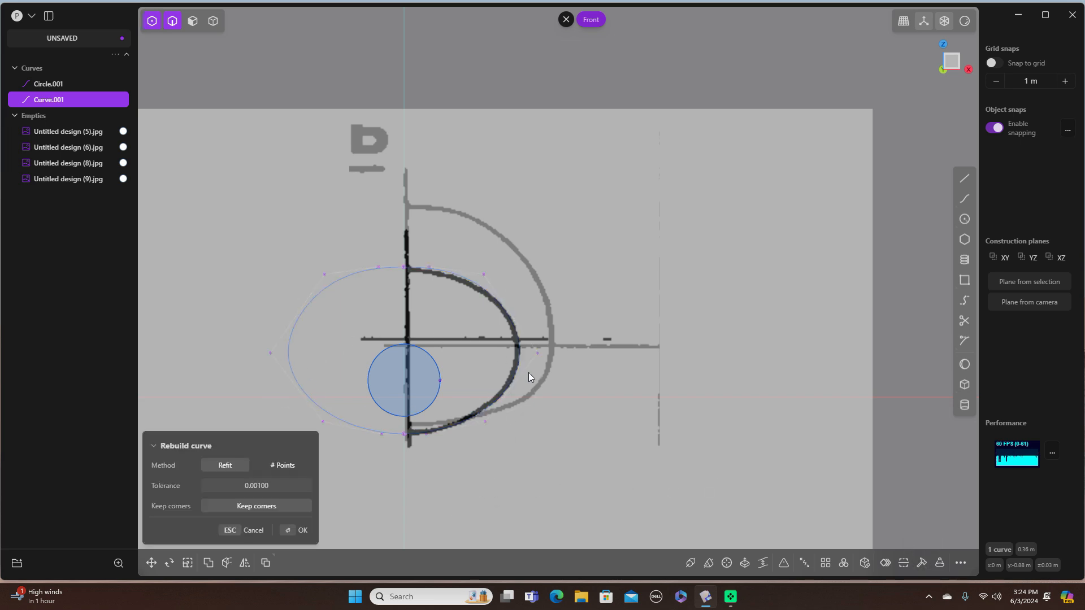
pyautogui.click(303, 530)
pyautogui.scroll(-1, 483, 406)
pyautogui.scroll(3, 483, 406)
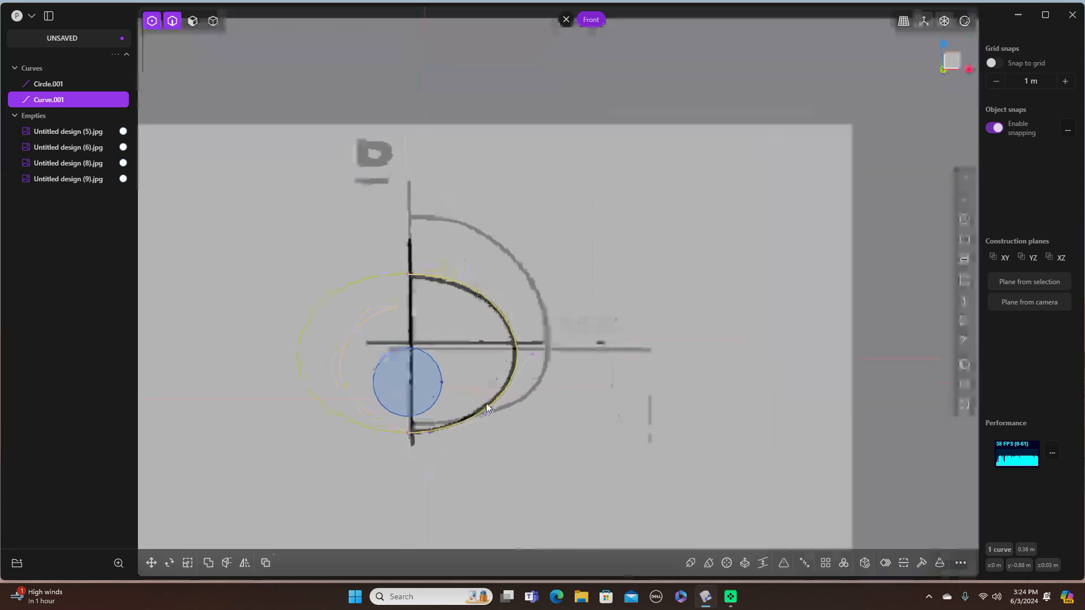
pyautogui.scroll(2, 486, 403)
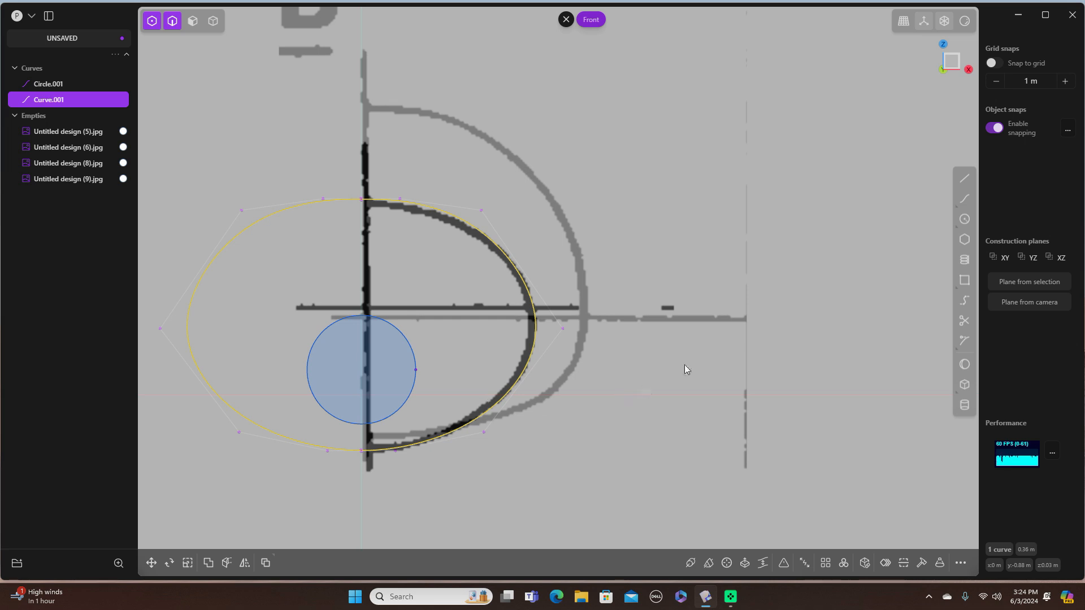
pyautogui.click(707, 362)
# Lock the reference image Untitled design (5).jpg so it cannot be selected
pyautogui.scroll(1, 718, 358)
pyautogui.scroll(-3, 718, 358)
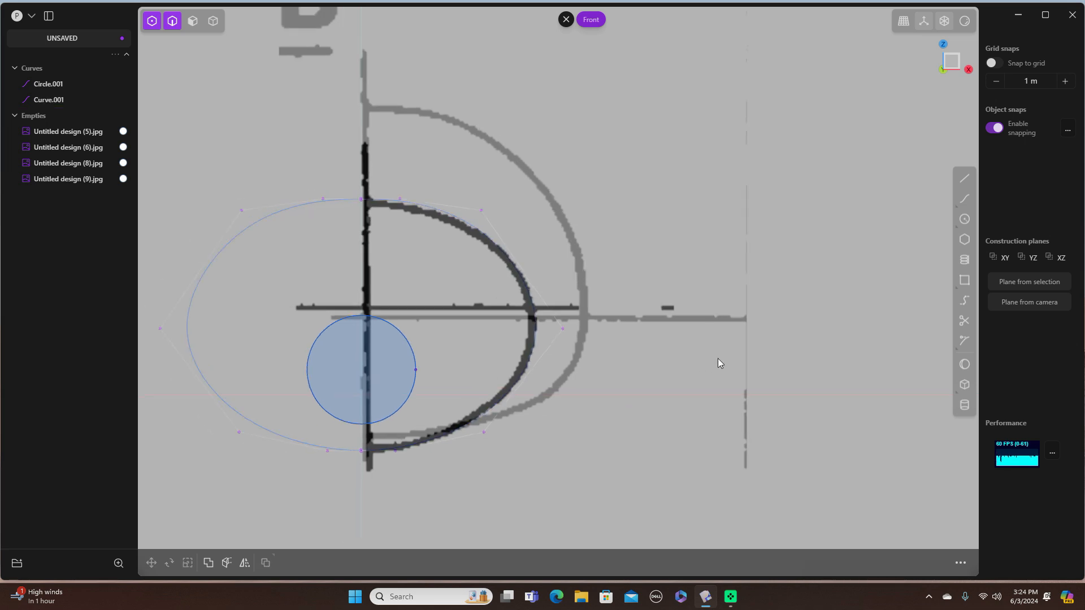
pyautogui.scroll(-1, 718, 362)
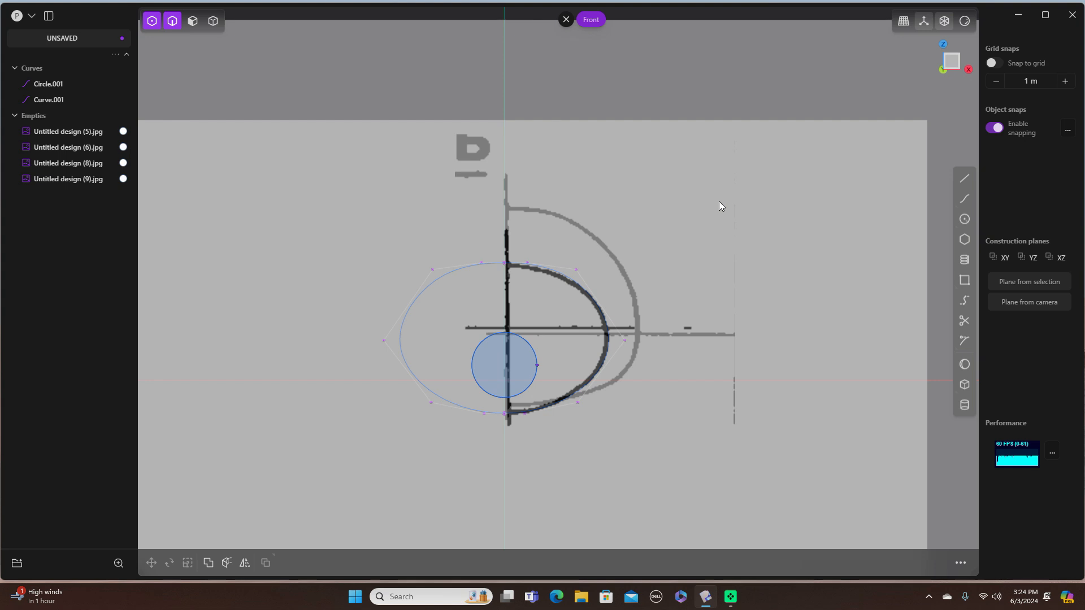
pyautogui.scroll(-3, 719, 204)
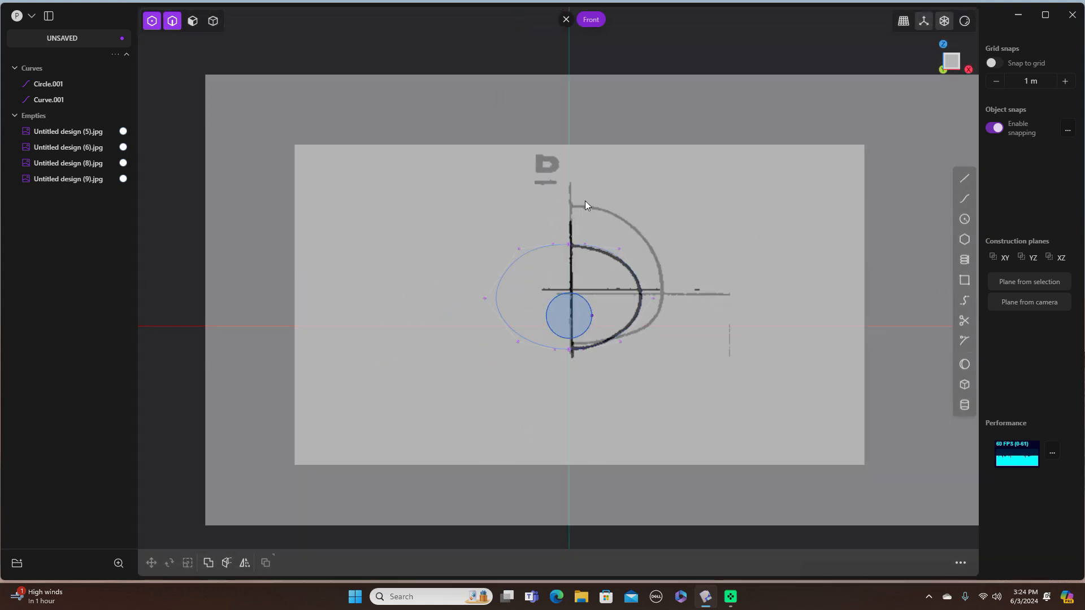
pyautogui.moveTo(871, 235)
pyautogui.mouseDown(button='middle')
pyautogui.moveTo(829, 252)
pyautogui.moveTo(844, 240)
pyautogui.mouseUp(button='middle')
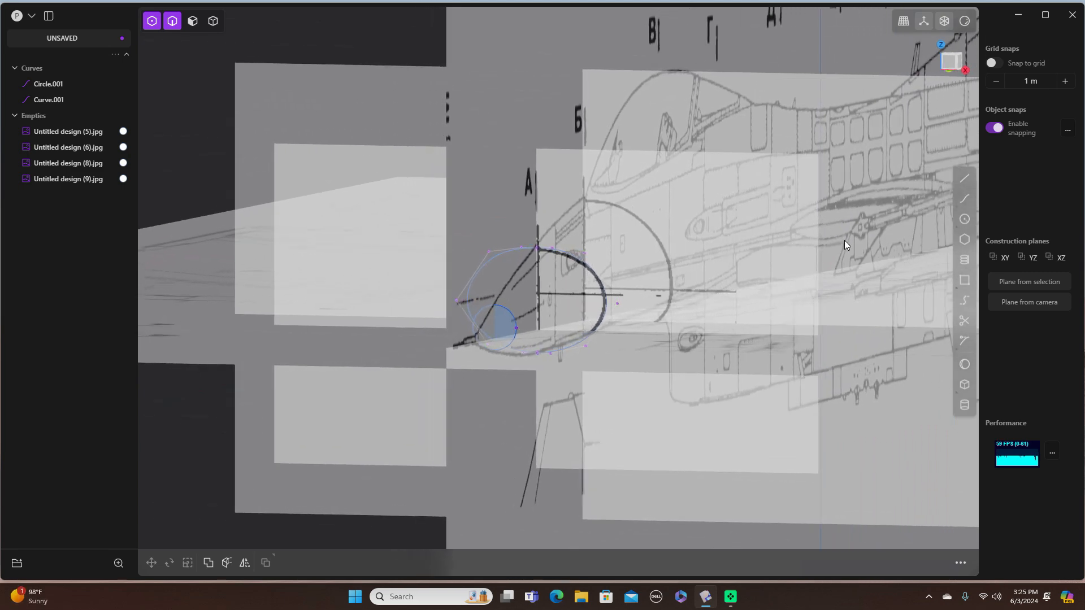
pyautogui.press('KP_1')
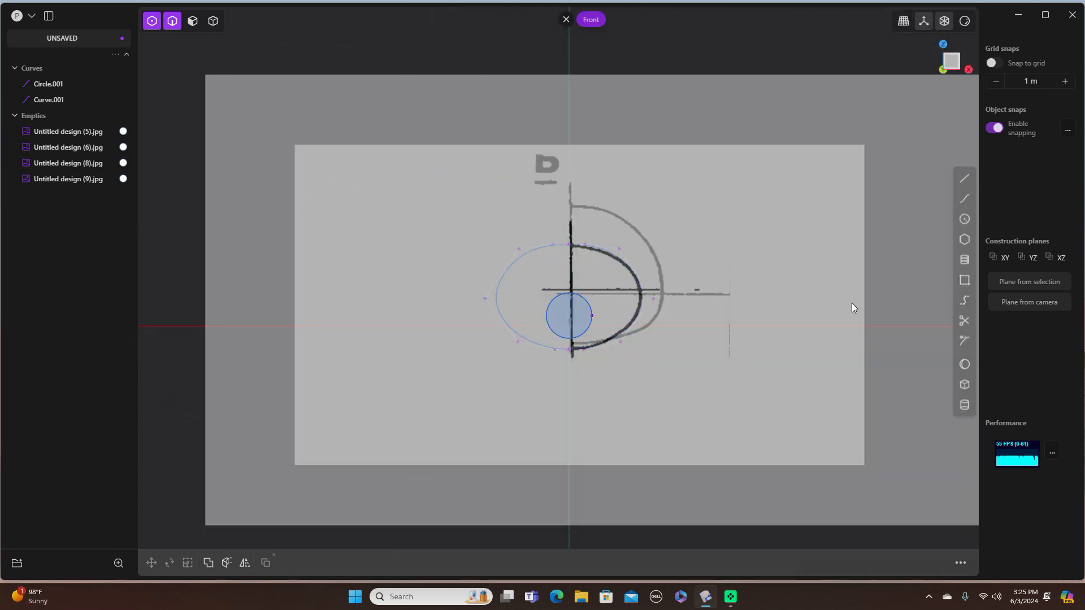
pyautogui.scroll(3, 856, 335)
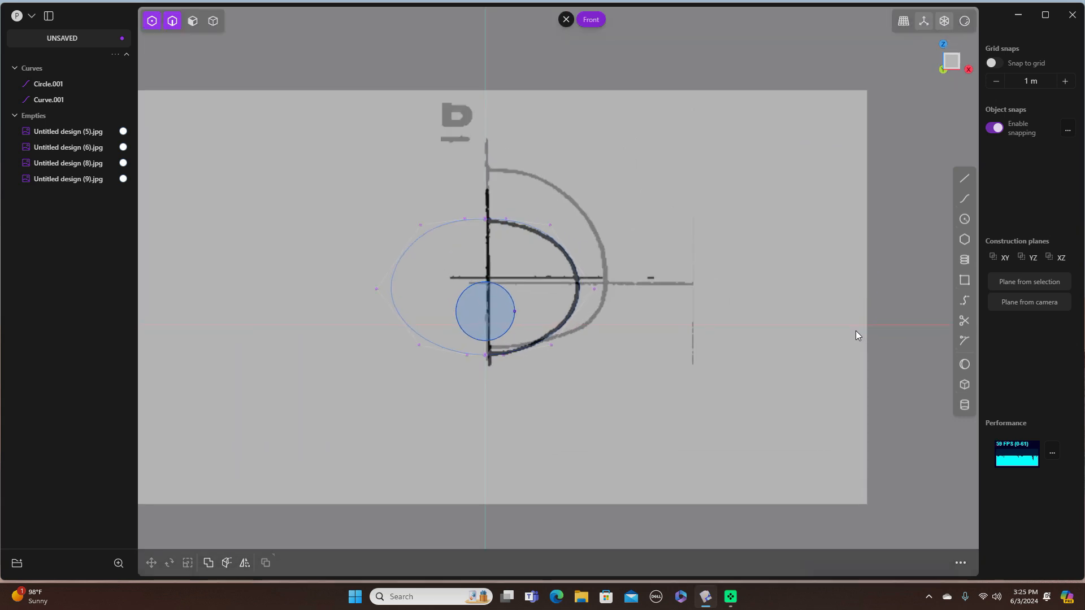
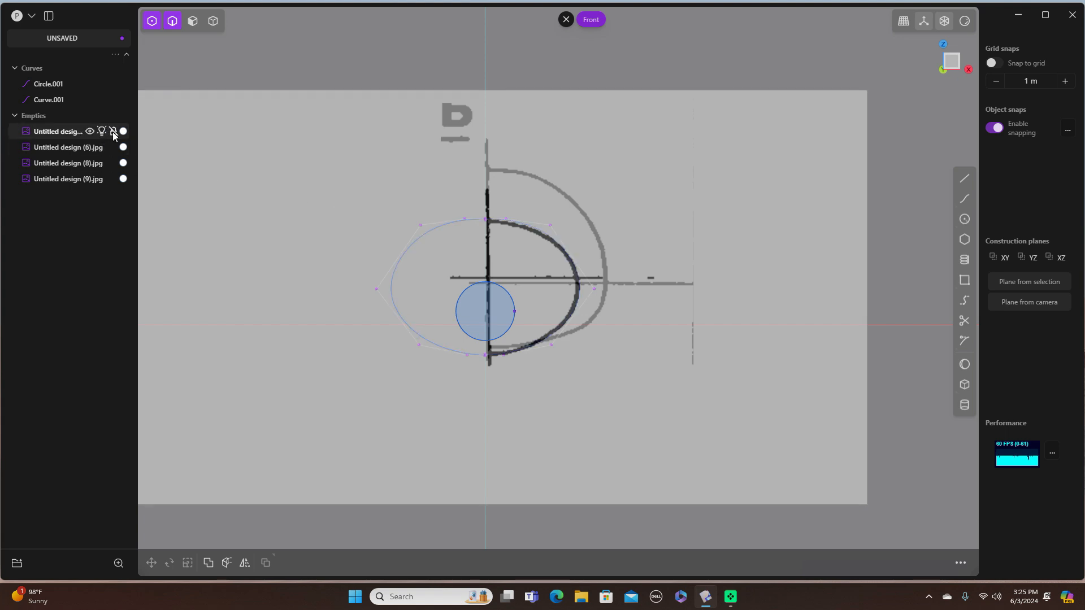
pyautogui.click(114, 132)
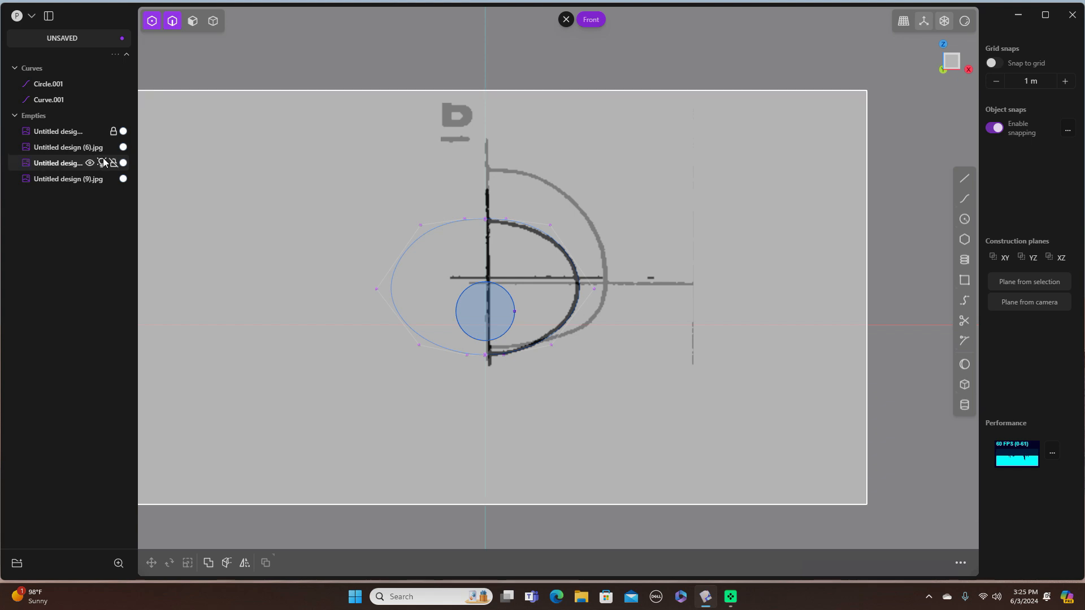
# Hide and restore Untitled design (8).jpg, Untitled design (9).jpg, Curve.001 and Circle.001 one by one to identify each
pyautogui.click(104, 162)
pyautogui.click(104, 163)
pyautogui.click(103, 178)
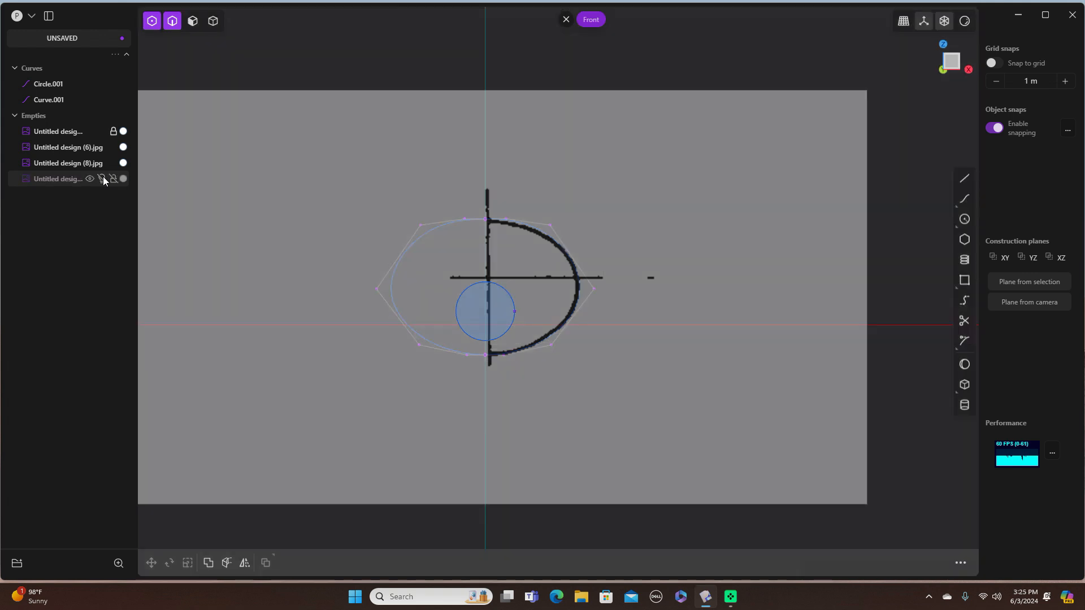
pyautogui.click(103, 179)
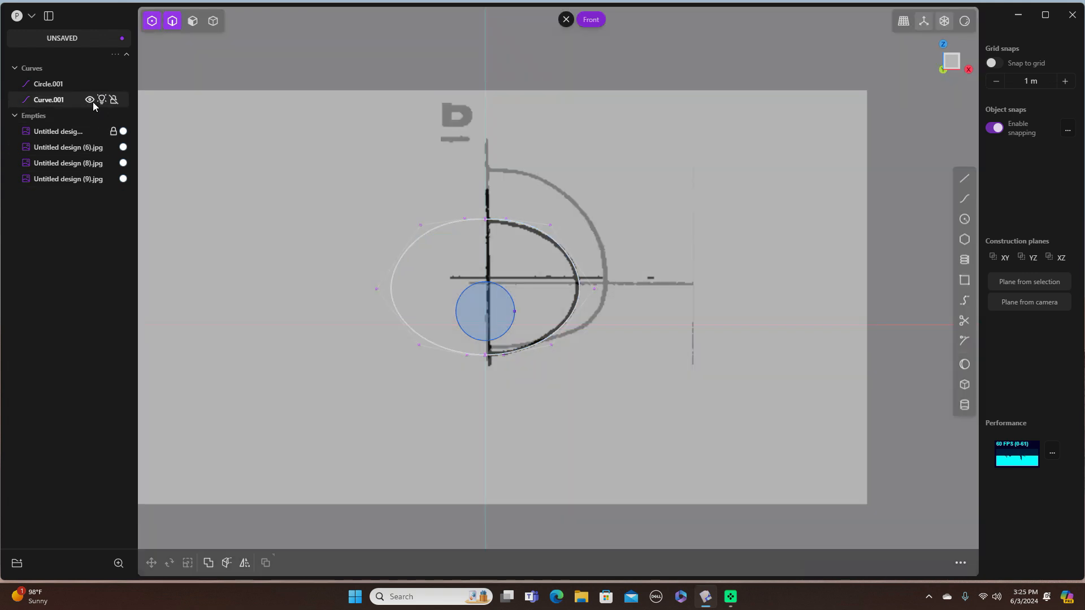
pyautogui.click(101, 101)
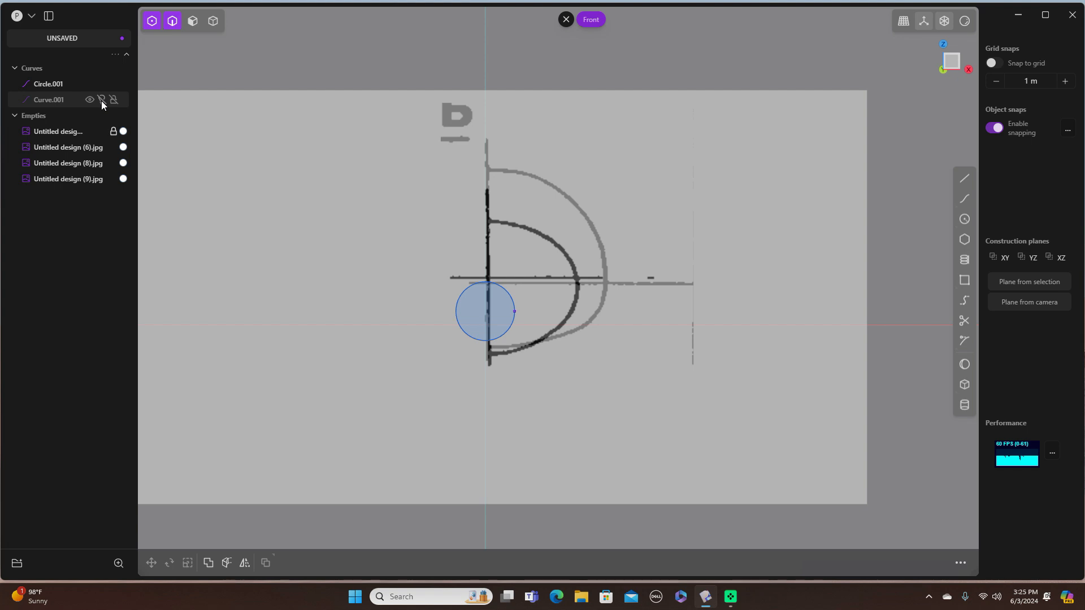
pyautogui.click(102, 100)
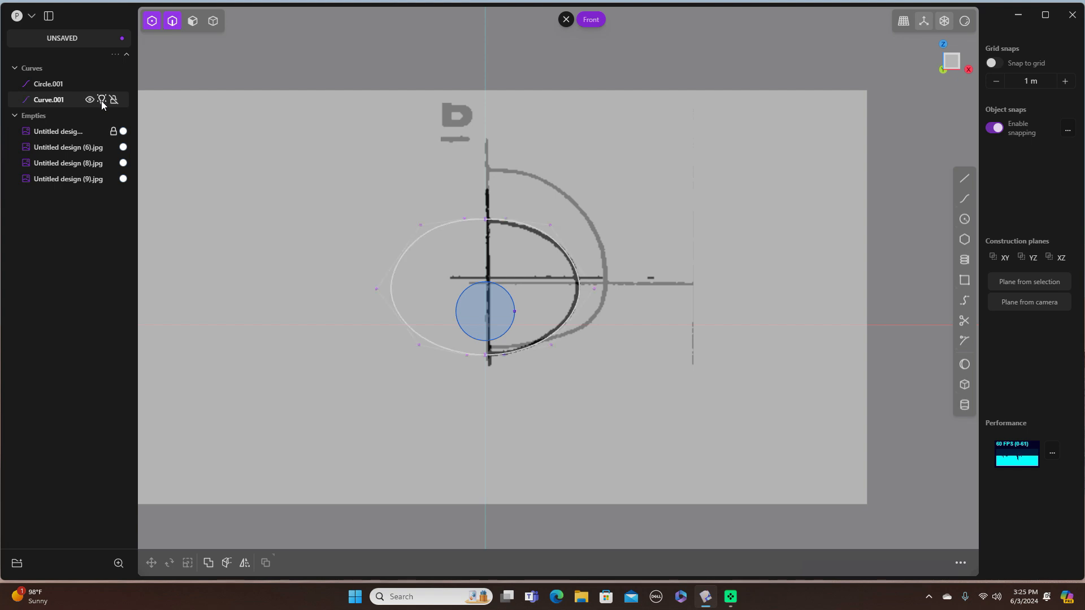
pyautogui.click(103, 83)
pyautogui.click(103, 84)
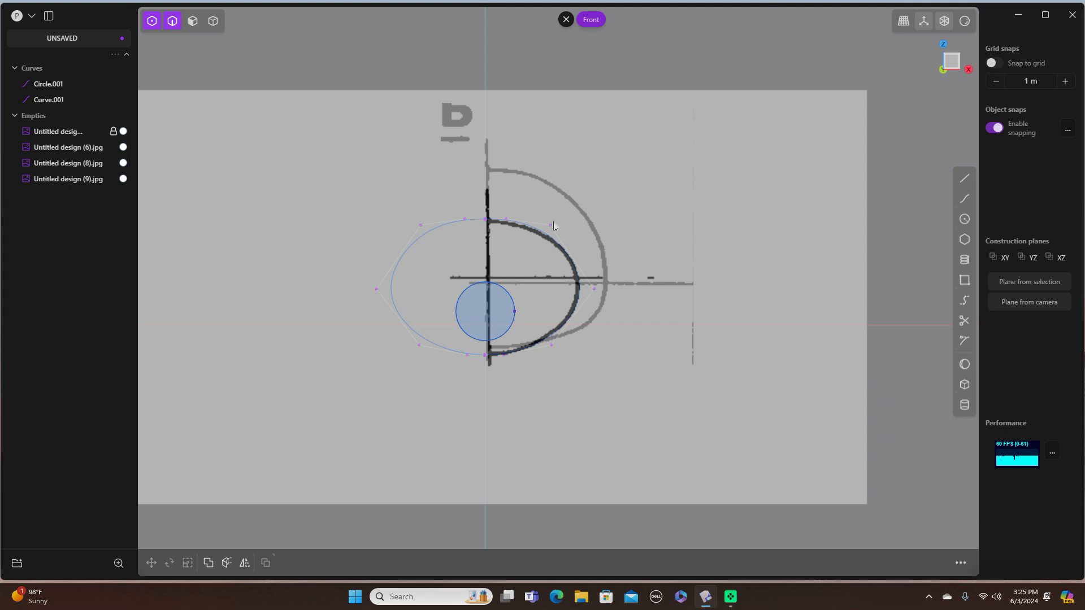
# Hide Curve.001 and trace the section Б half-outline with an eight-point curve from its upper to its lower end on the vertical centreline
pyautogui.click(103, 100)
pyautogui.click(965, 198)
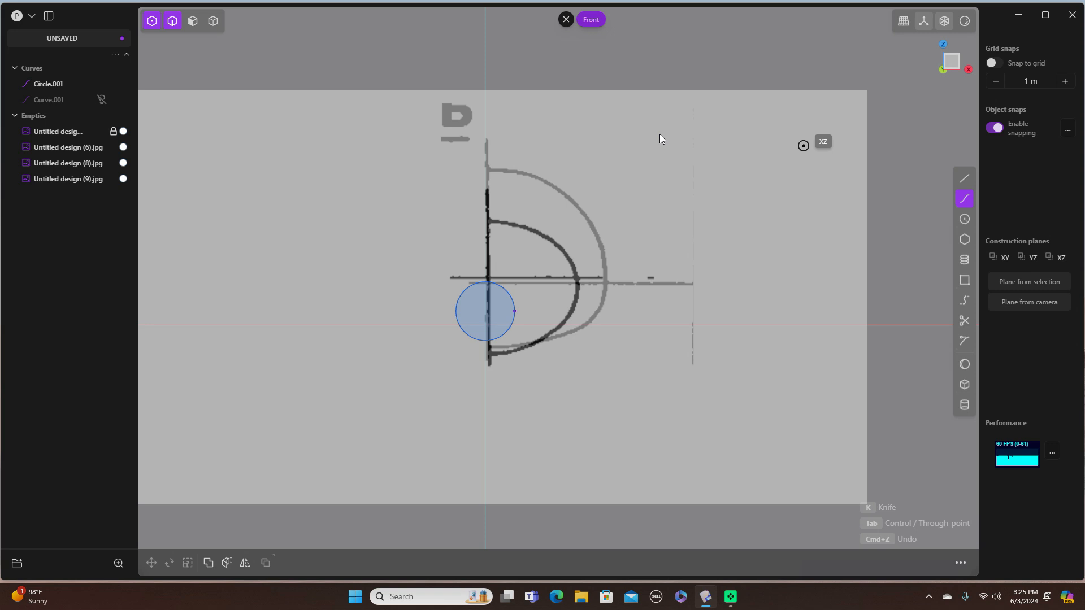
pyautogui.click(486, 169)
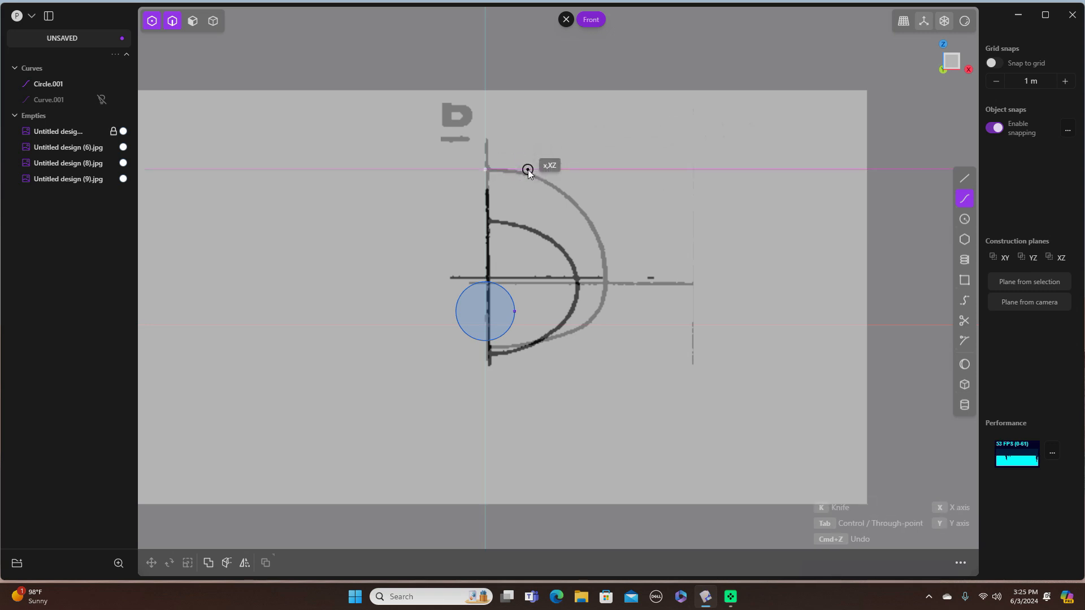
pyautogui.scroll(5, 528, 171)
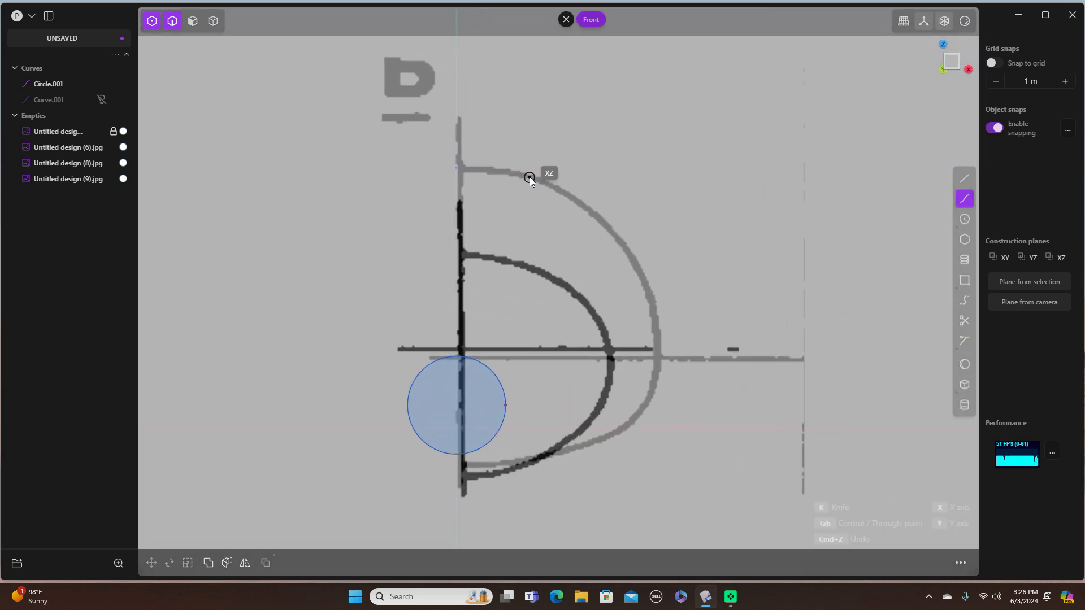
pyautogui.click(532, 177)
pyautogui.click(604, 219)
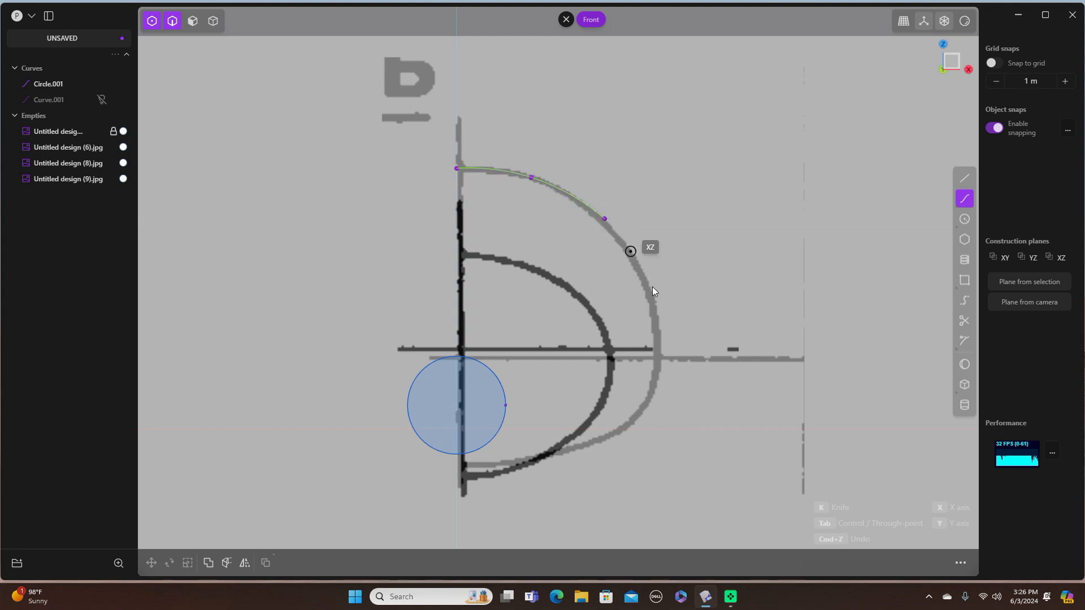
pyautogui.click(654, 299)
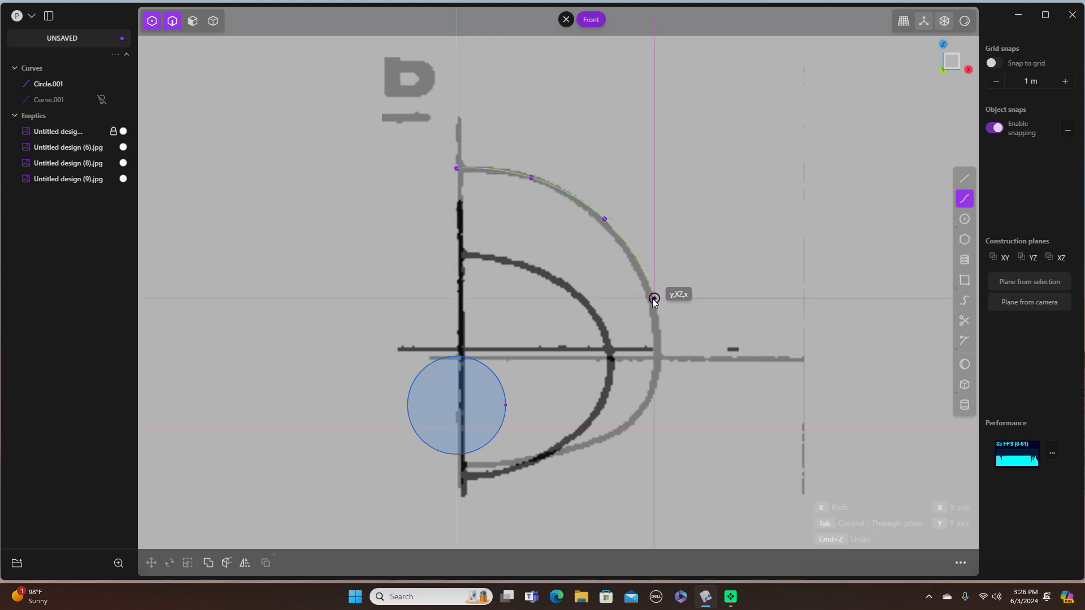
pyautogui.click(655, 391)
pyautogui.click(620, 438)
pyautogui.click(563, 456)
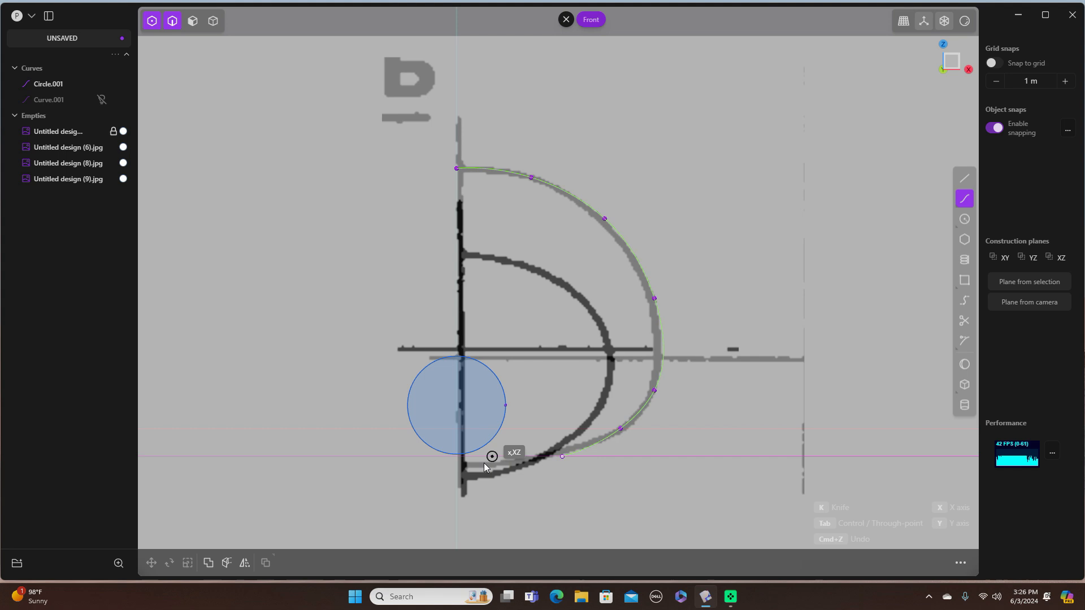
pyautogui.click(458, 471)
pyautogui.press('Return')
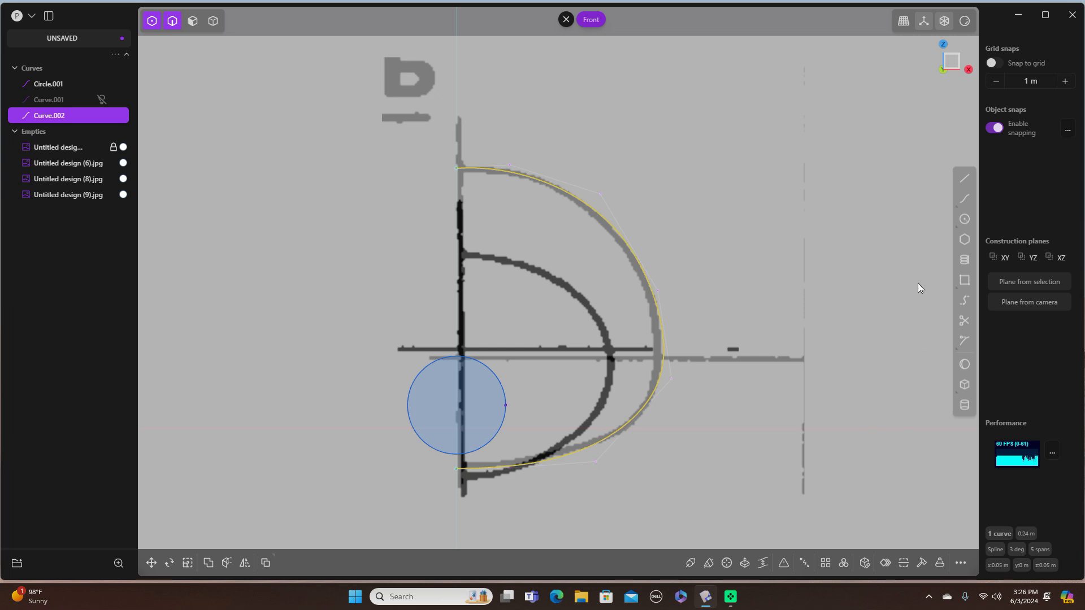
# In the Right view, move the section Б half-curve -0.73583 m along Y to the Б mark on the side blueprint
pyautogui.moveTo(880, 245); pyautogui.dragTo(869, 252, button='middle')
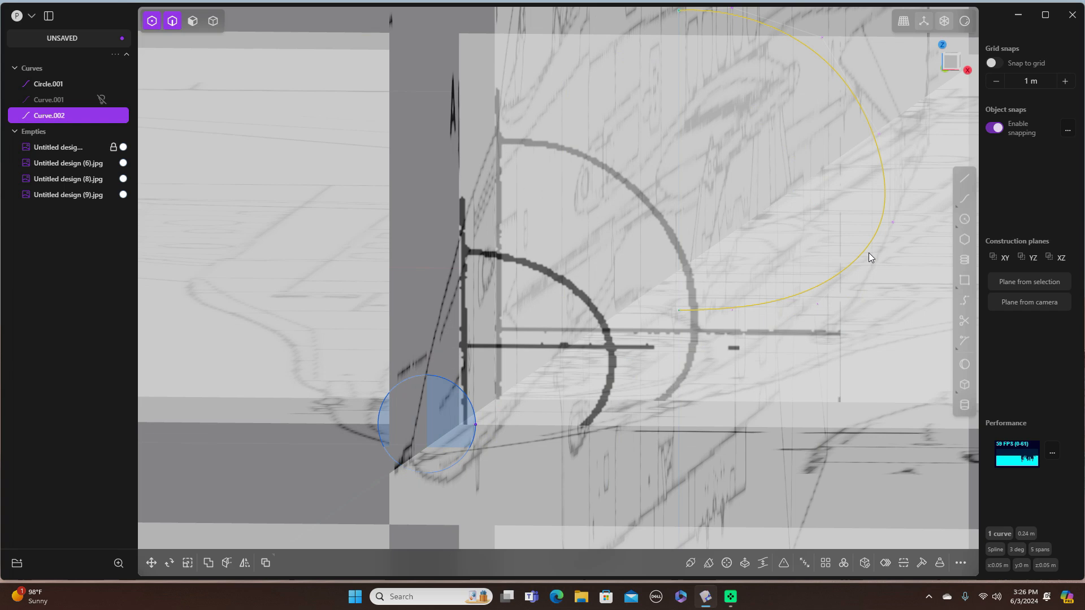
pyautogui.scroll(1, 869, 252)
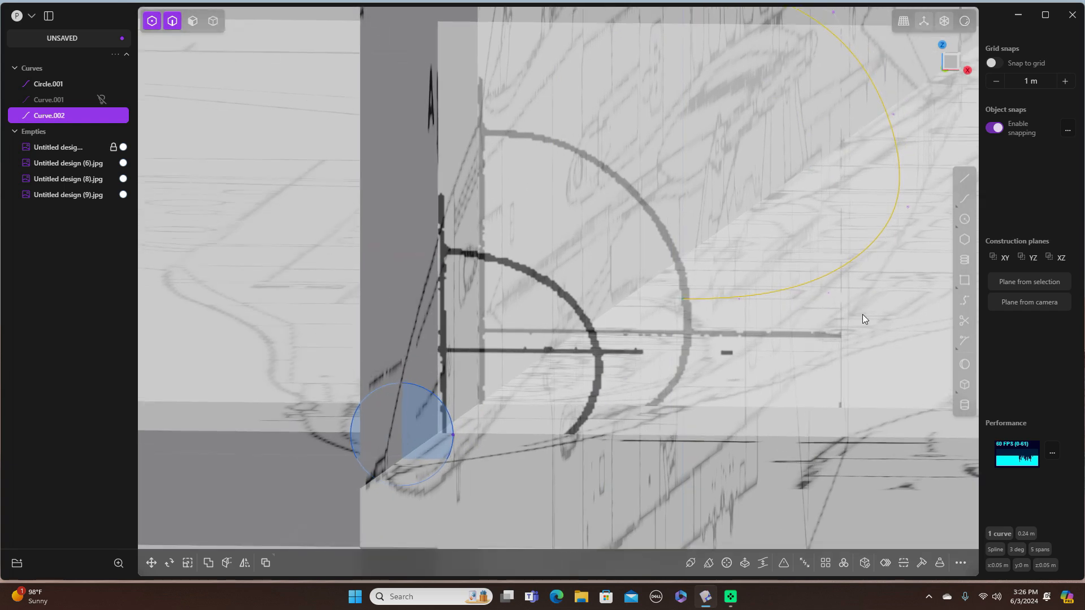
pyautogui.press('g')
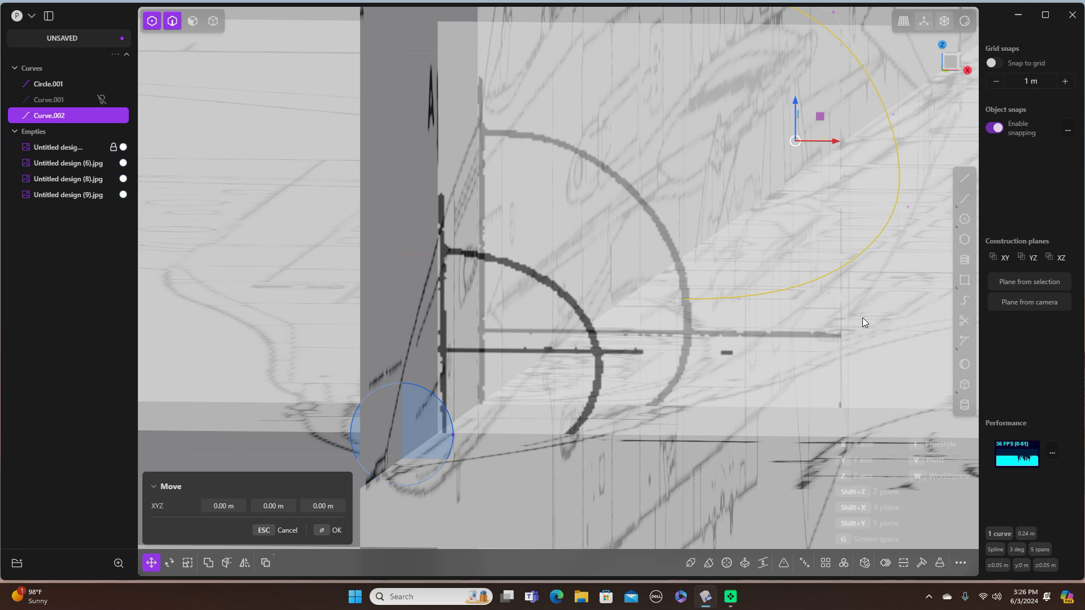
pyautogui.press('KP_3')
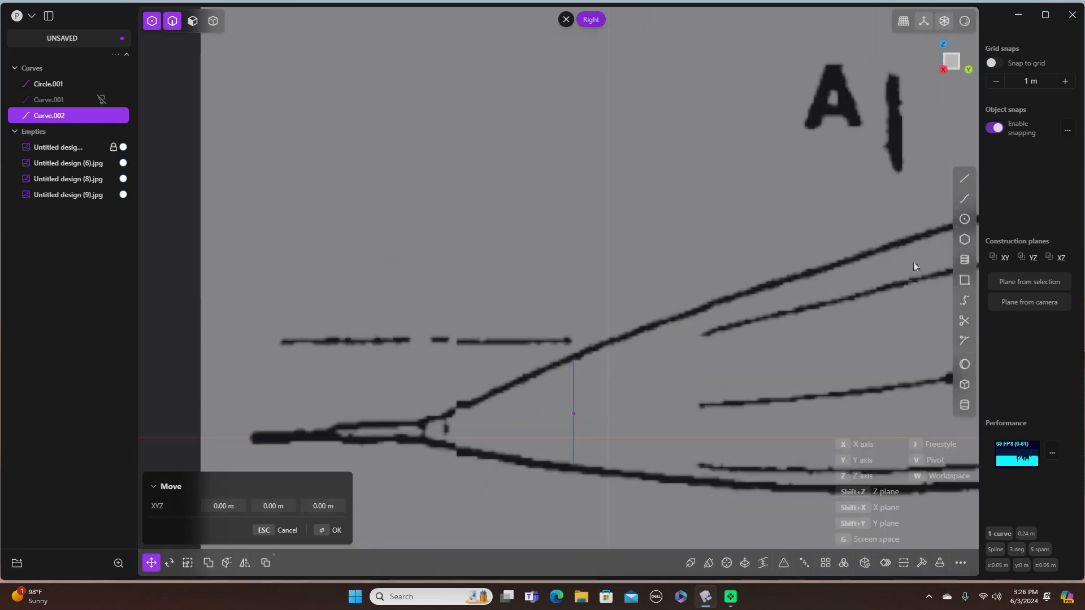
pyautogui.scroll(-5, 913, 262)
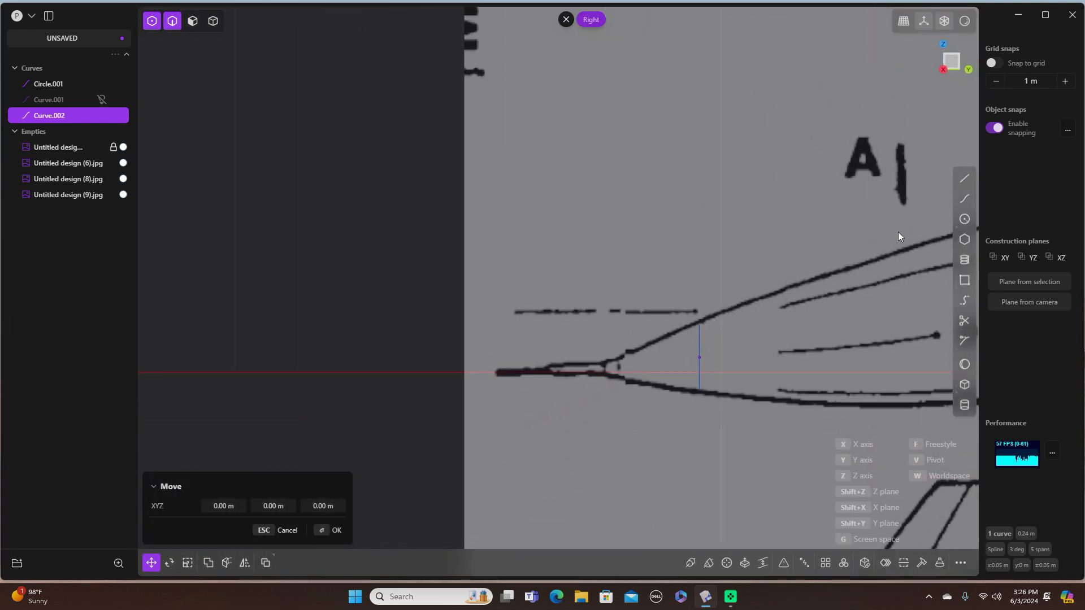
pyautogui.moveTo(897, 232); pyautogui.dragTo(348, 185, button='right')
pyautogui.scroll(2, 587, 237)
pyautogui.scroll(-2, 586, 237)
pyautogui.scroll(-3, 587, 237)
pyautogui.moveTo(748, 228); pyautogui.dragTo(459, 257, button='right')
pyautogui.scroll(1, 472, 252)
pyautogui.scroll(-5, 472, 252)
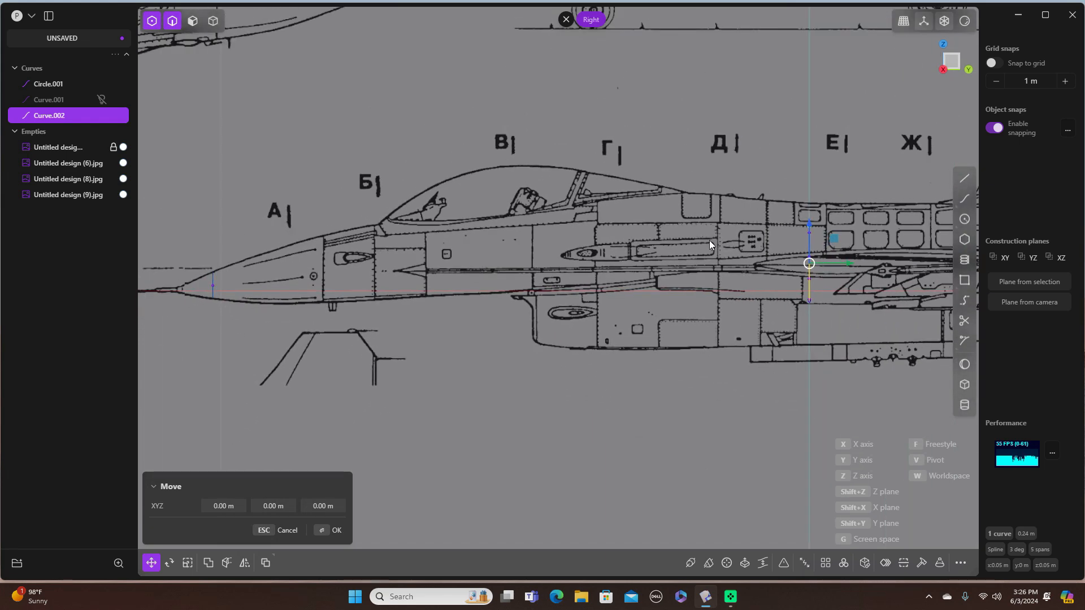
pyautogui.moveTo(847, 263); pyautogui.dragTo(418, 250)
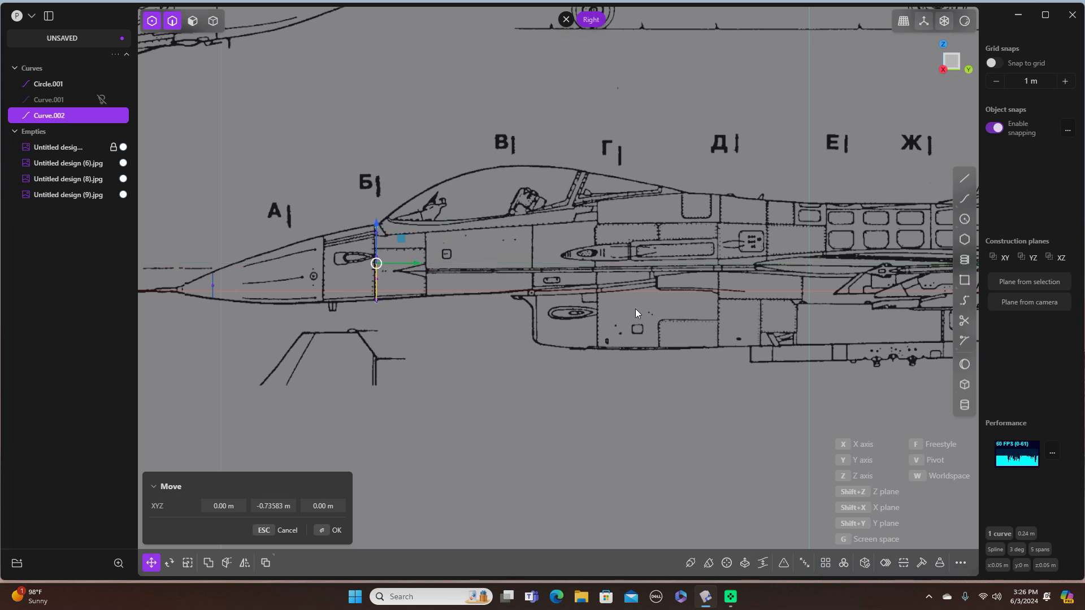
pyautogui.click(338, 530)
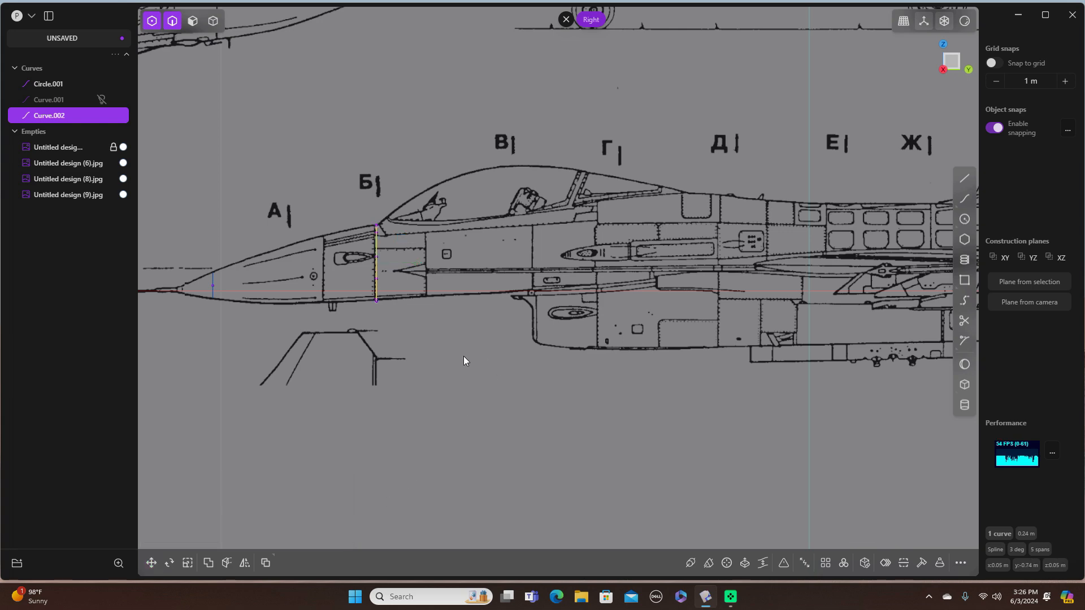
pyautogui.moveTo(464, 361); pyautogui.dragTo(537, 372, button='middle')
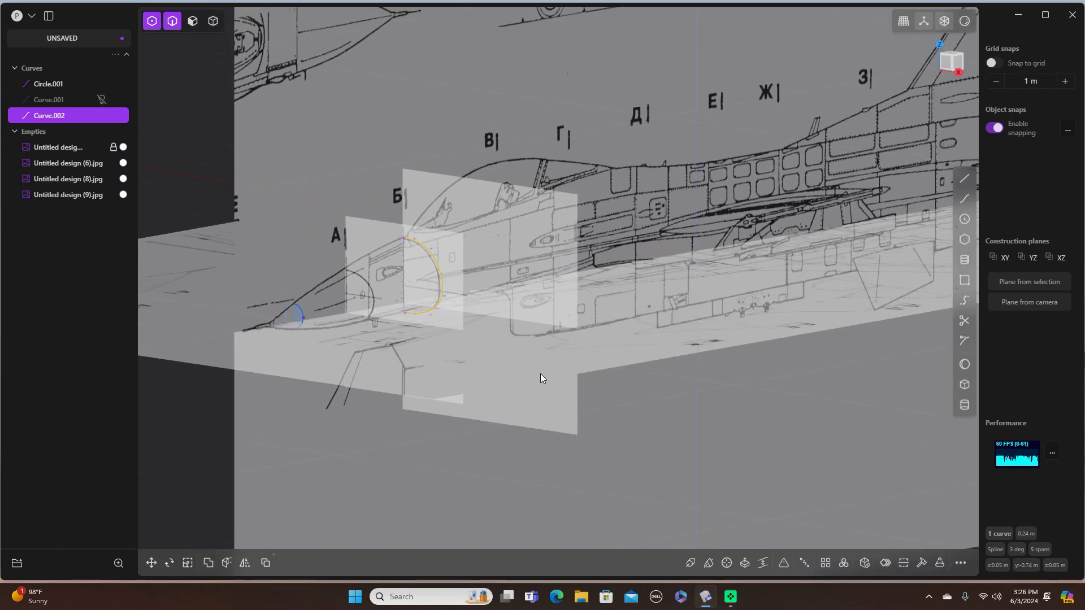
pyautogui.moveTo(541, 378)
pyautogui.mouseDown(button='middle')
pyautogui.moveTo(663, 389)
pyautogui.moveTo(612, 382)
pyautogui.mouseUp(button='middle')
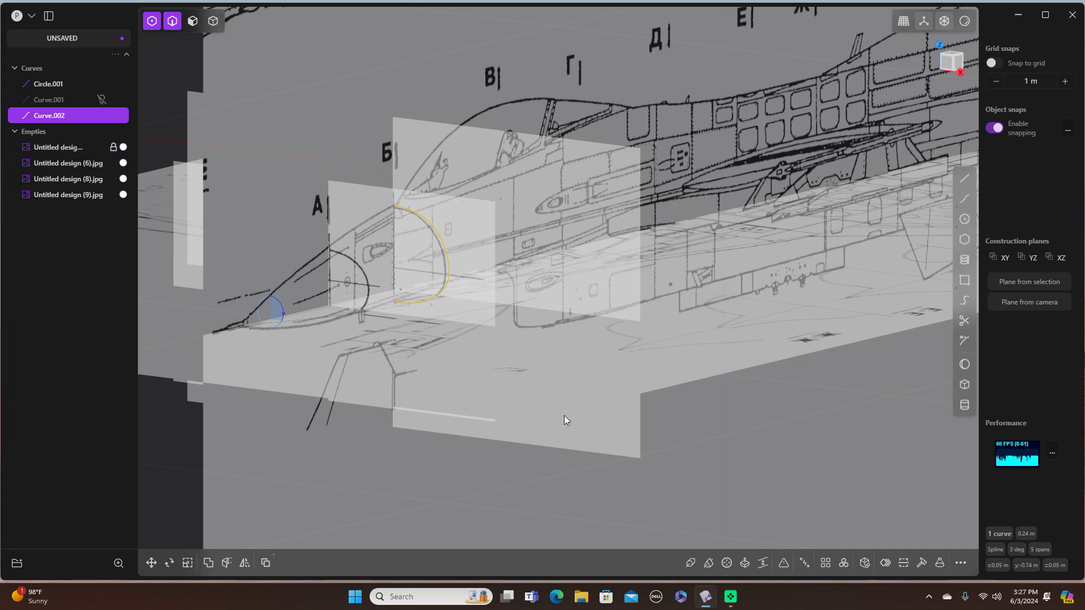
pyautogui.hotkey('alt', 'x')
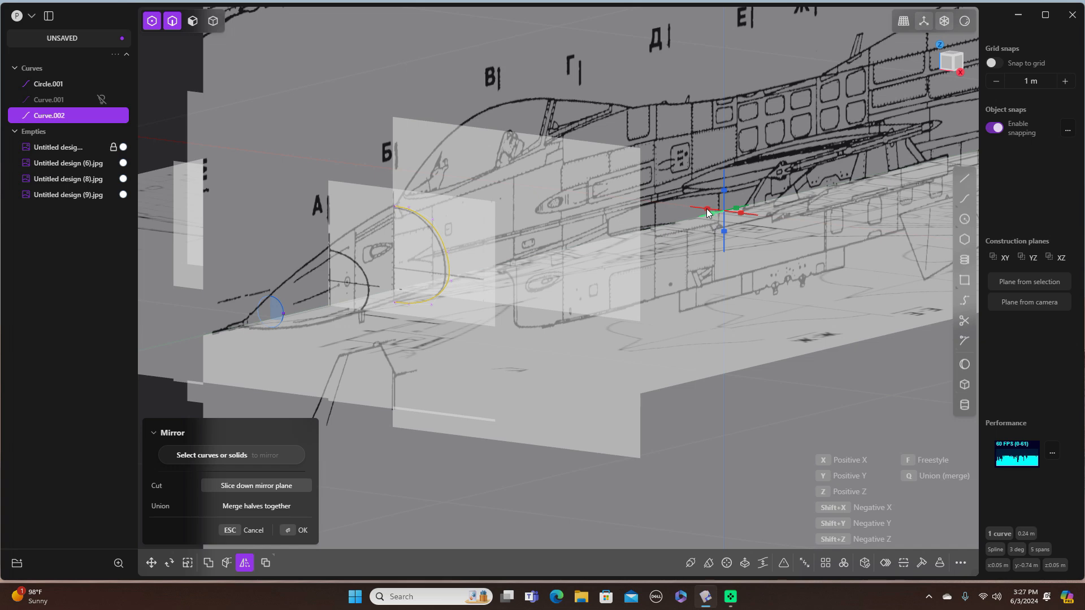
pyautogui.scroll(4, 711, 217)
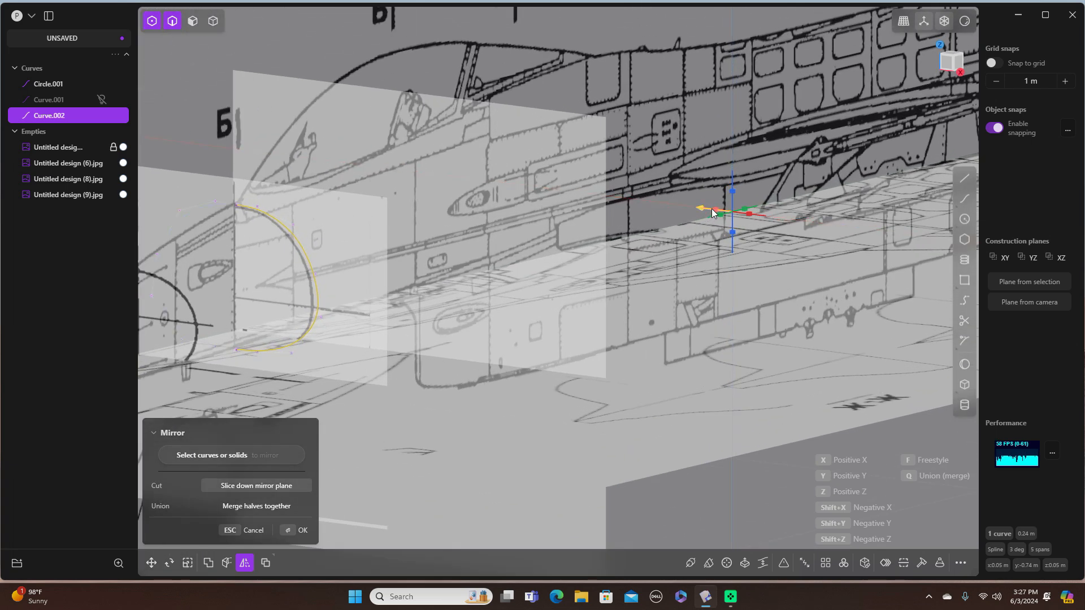
pyautogui.scroll(-5, 701, 246)
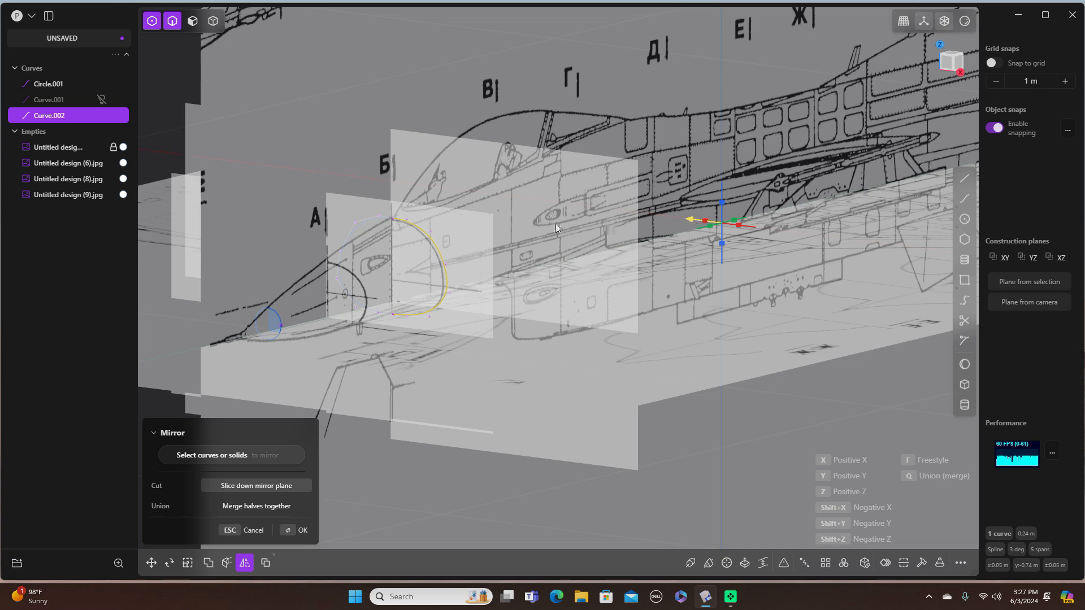
pyautogui.click(253, 530)
pyautogui.scroll(5, 446, 443)
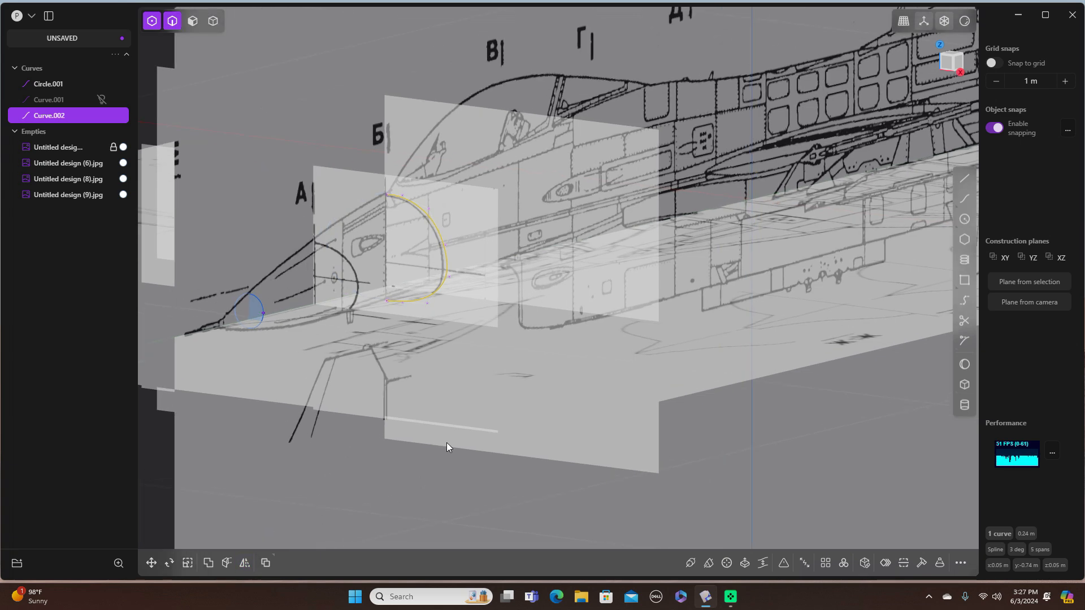
pyautogui.click(236, 461)
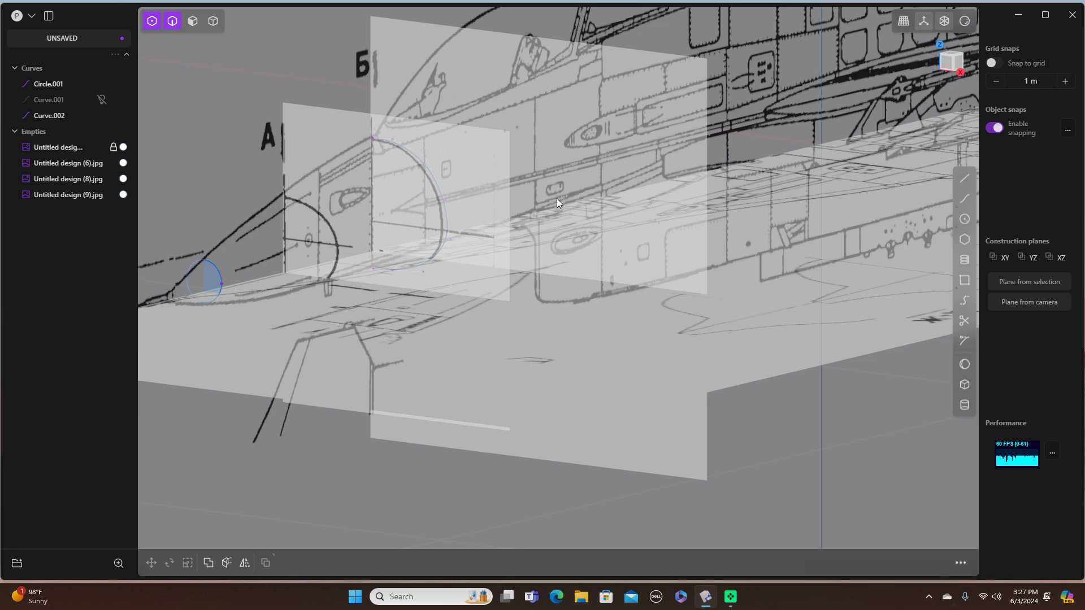
# Mirror the section Б half-curve along the X axis across the vertical centreline to create its opposite half
pyautogui.click(435, 178)
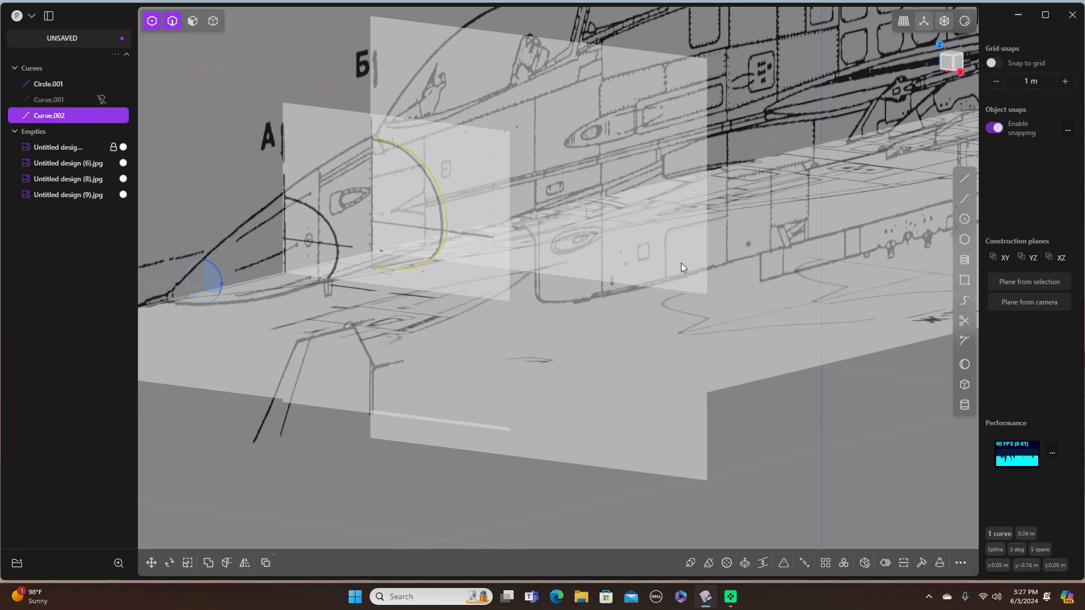
pyautogui.hotkey('alt', 'x')
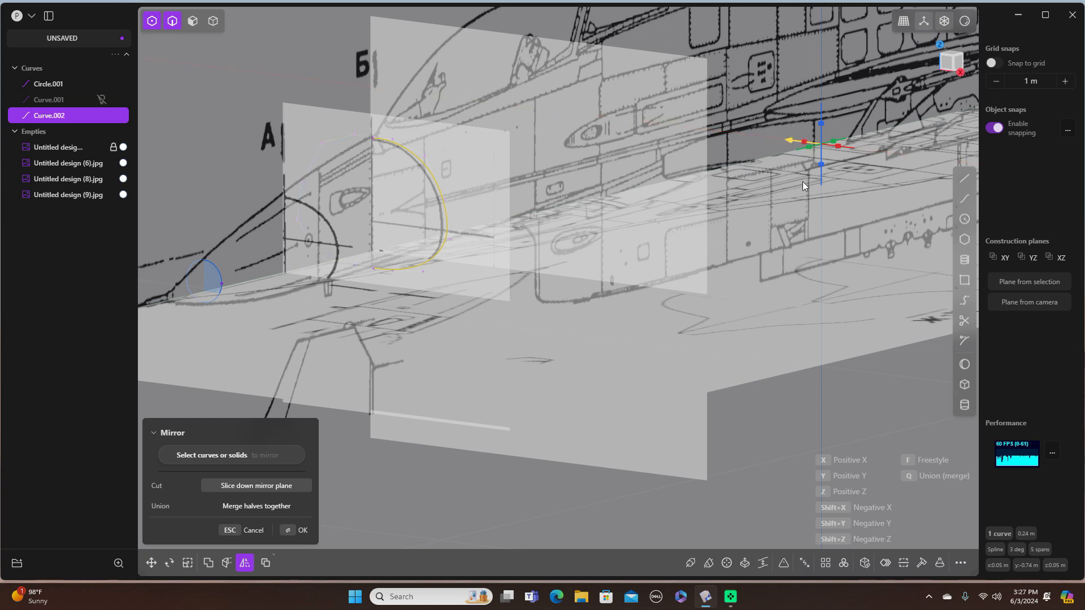
pyautogui.press('1')
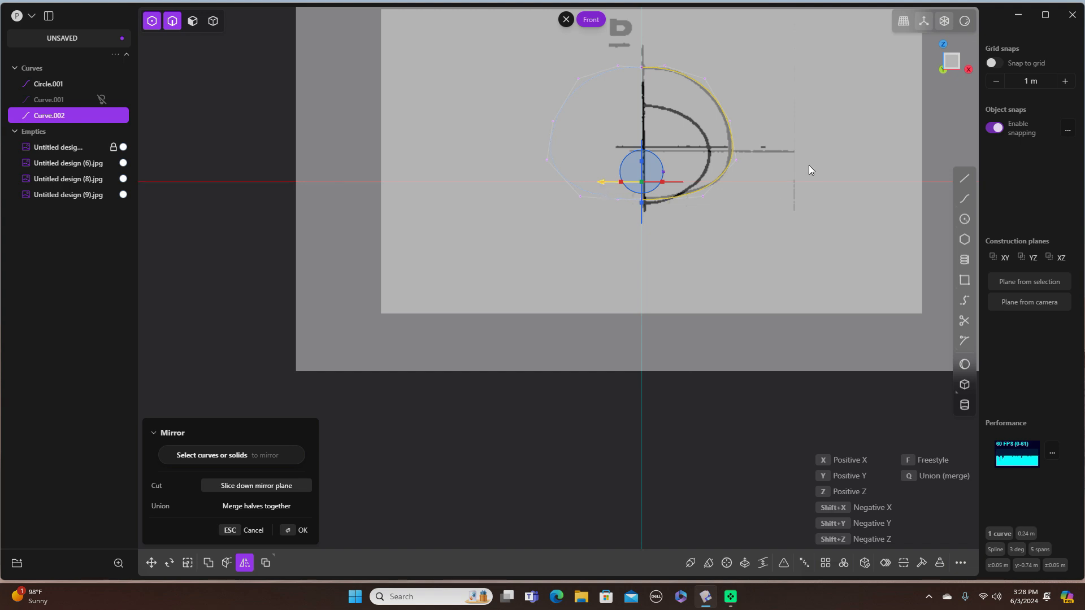
pyautogui.moveTo(842, 171)
pyautogui.mouseDown(button='middle')
pyautogui.moveTo(814, 191)
pyautogui.moveTo(767, 198)
pyautogui.moveTo(746, 188)
pyautogui.moveTo(757, 170)
pyautogui.moveTo(809, 185)
pyautogui.moveTo(843, 178)
pyautogui.mouseUp(button='middle')
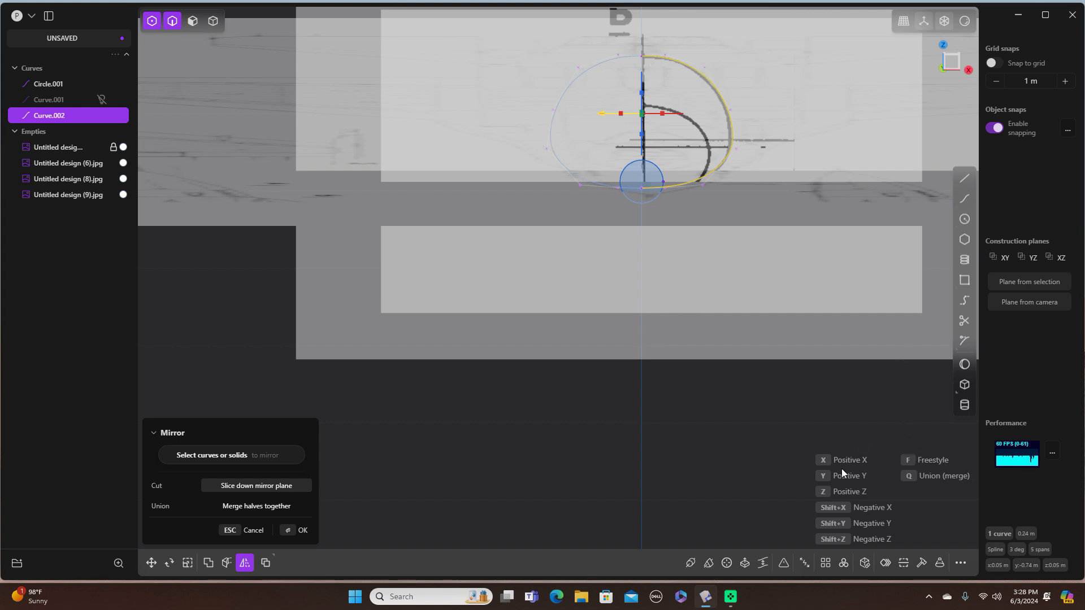
pyautogui.click(303, 531)
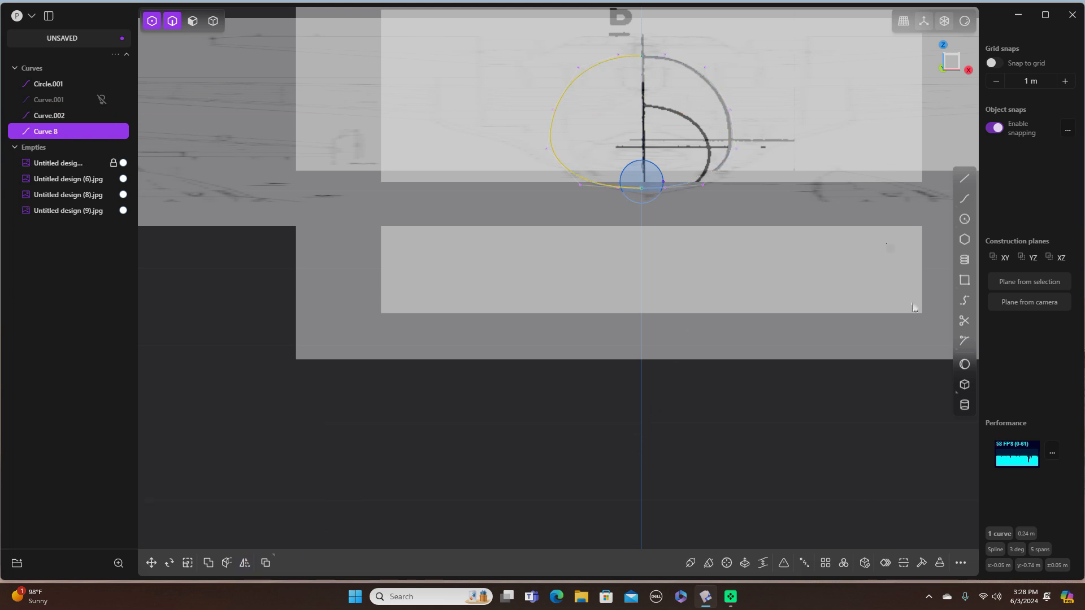
# Join the section Б half-curve and its mirrored copy into one closed profile
pyautogui.moveTo(906, 318); pyautogui.dragTo(831, 240, button='middle')
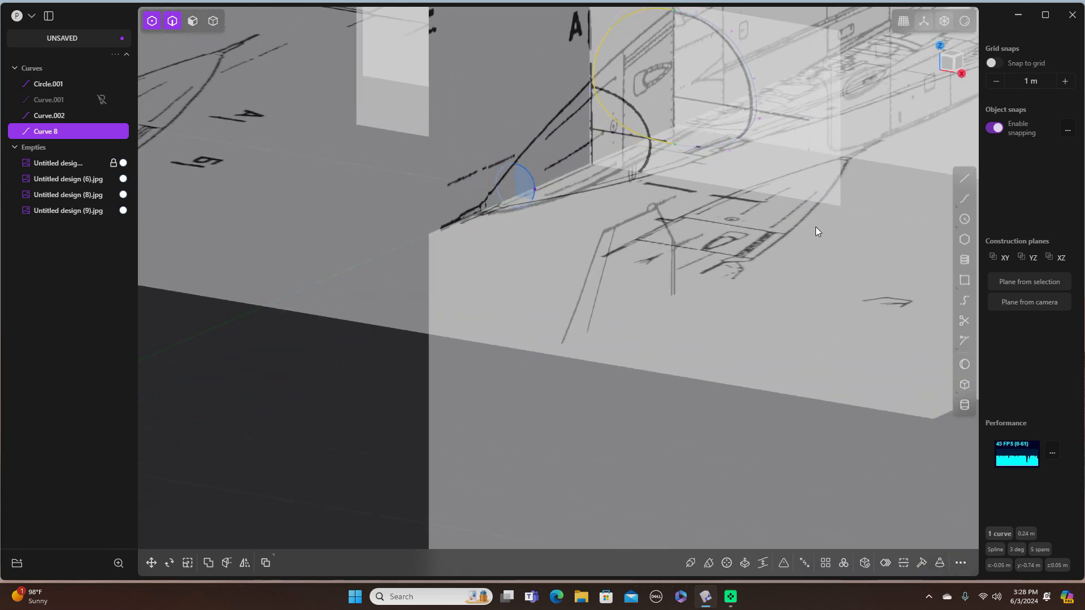
pyautogui.keyDown('shift'); pyautogui.moveTo(812, 202); pyautogui.dragTo(773, 311, button='middle'); pyautogui.keyUp('shift')
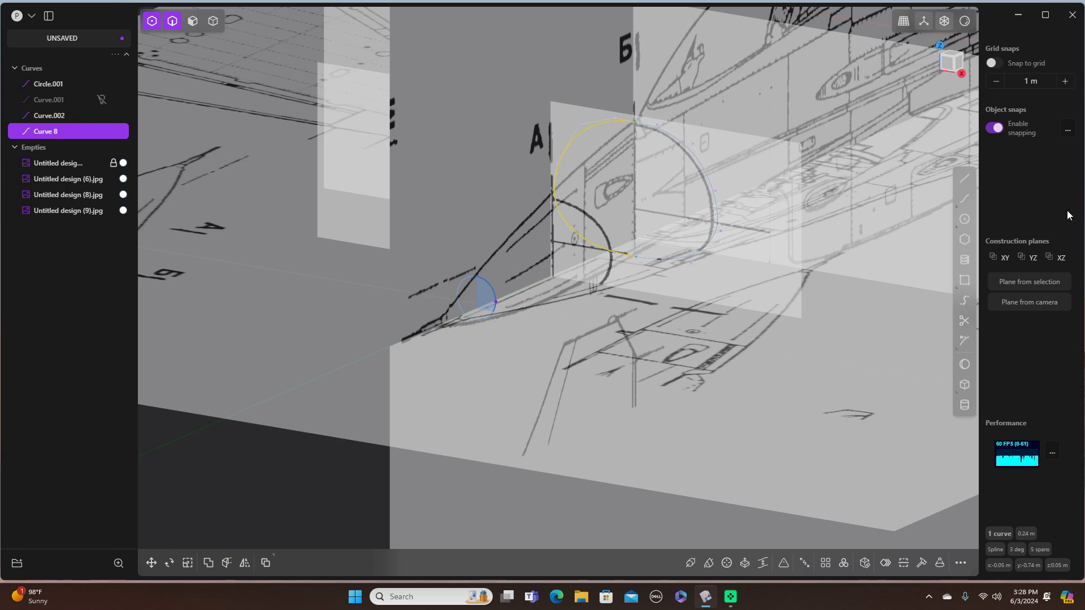
pyautogui.click(679, 141)
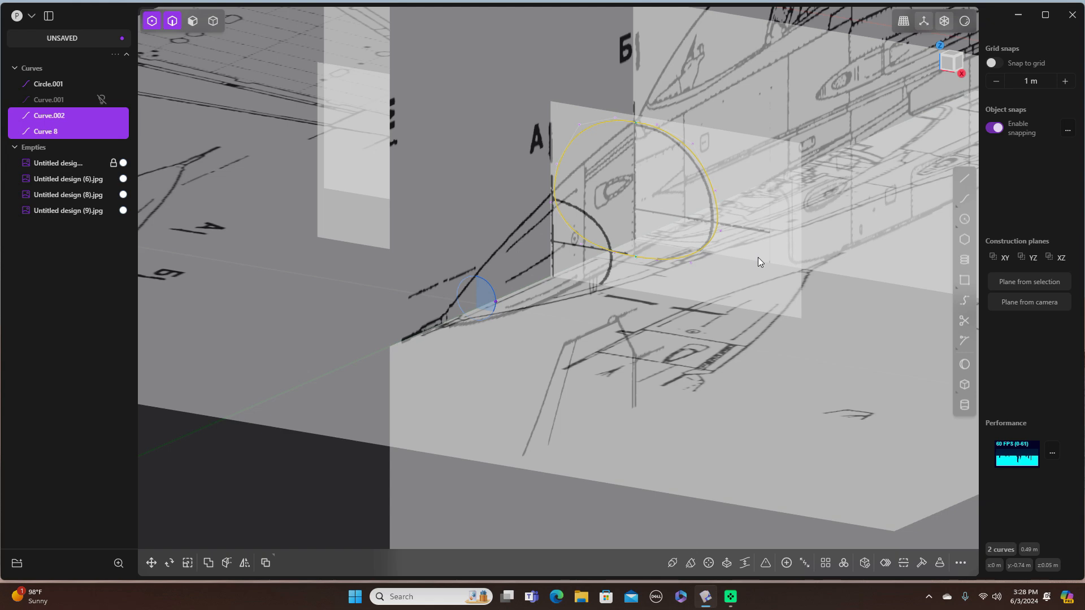
pyautogui.press('j')
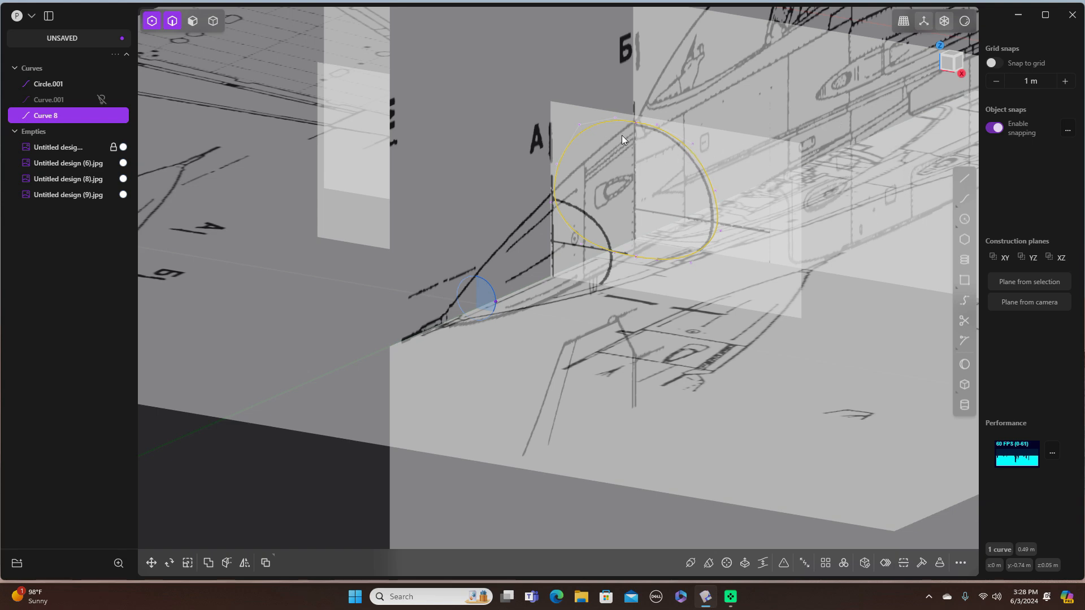
pyautogui.click(276, 480)
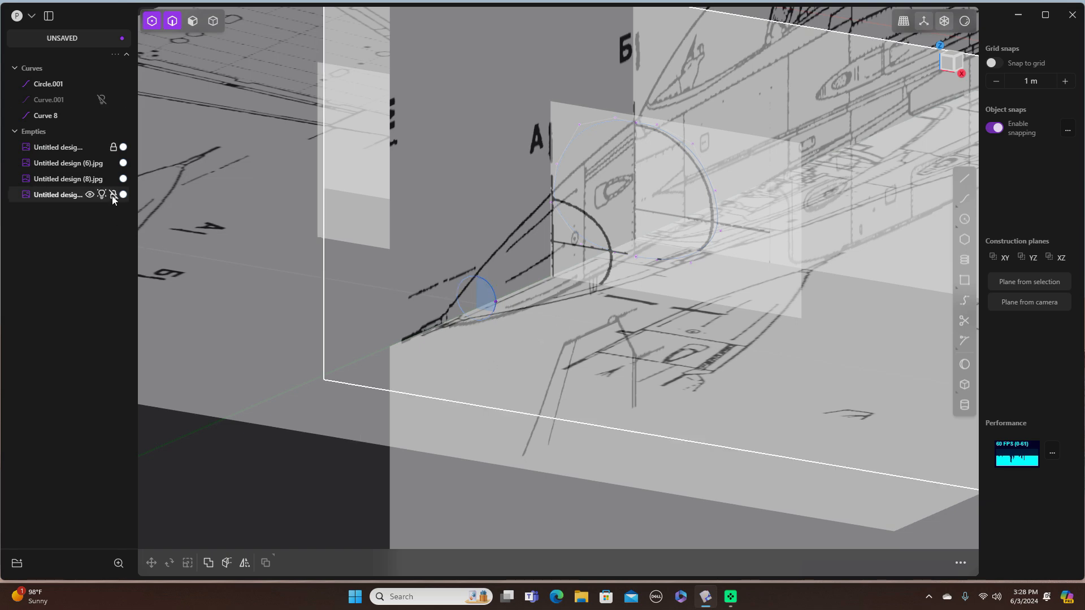
# Hide all four Untitled design reference images and show Curve.001 again alongside the other profiles
pyautogui.click(101, 195)
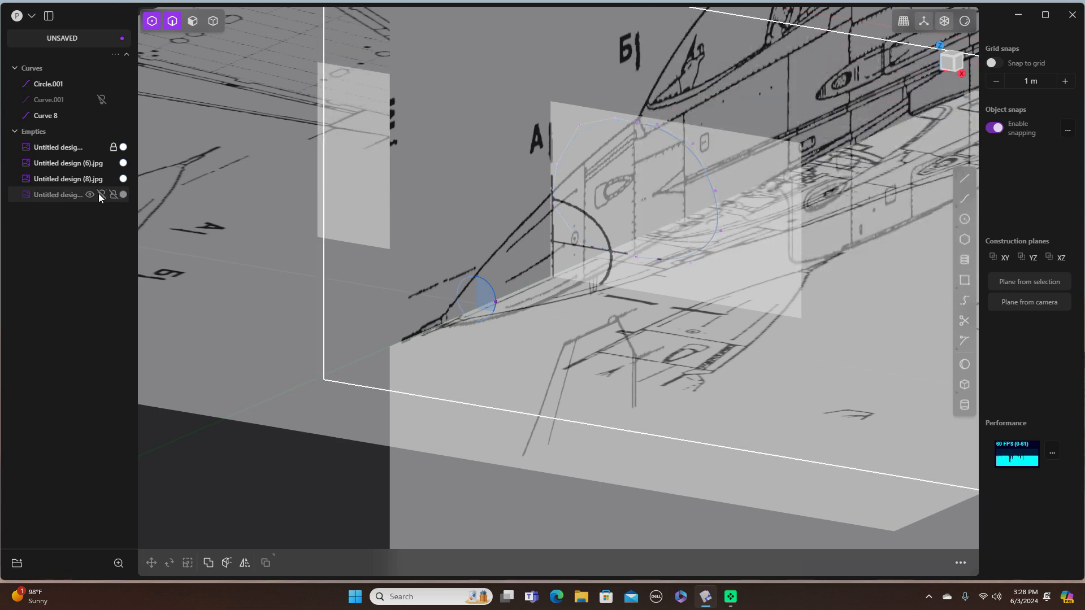
pyautogui.click(103, 180)
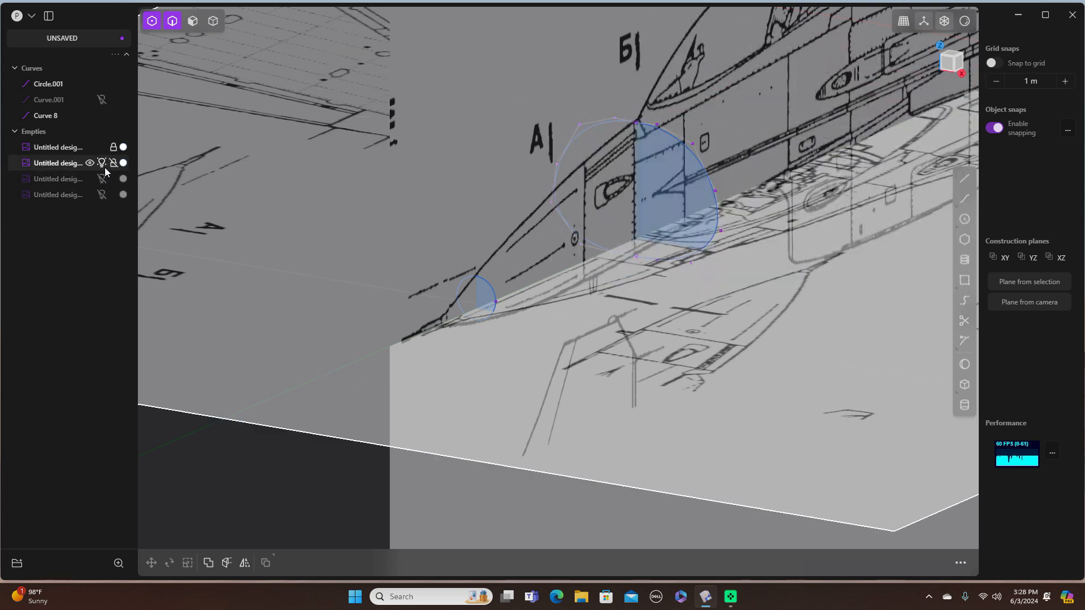
pyautogui.click(104, 164)
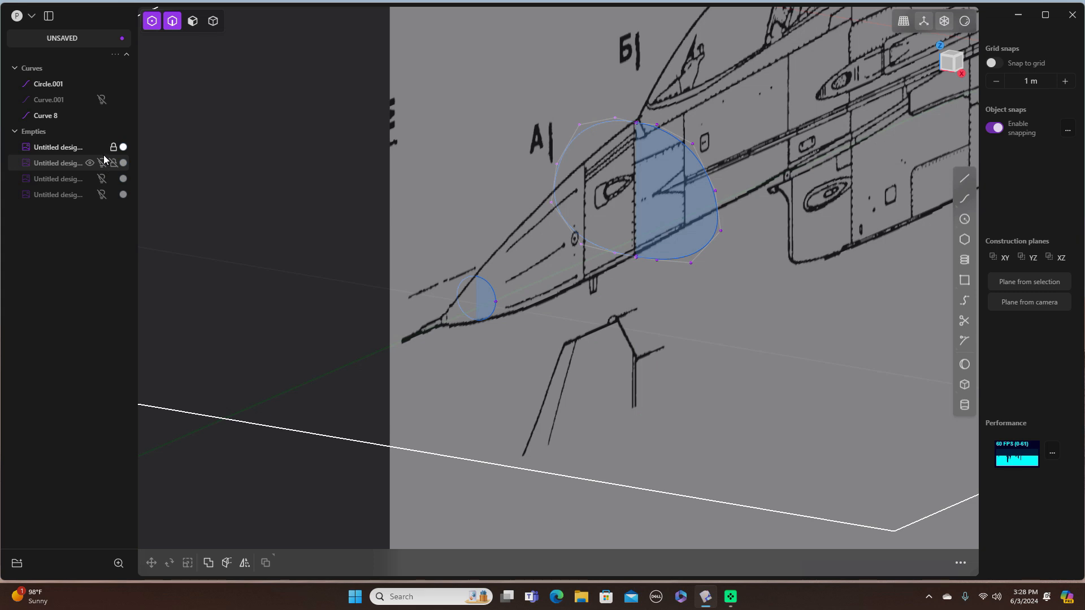
pyautogui.click(103, 148)
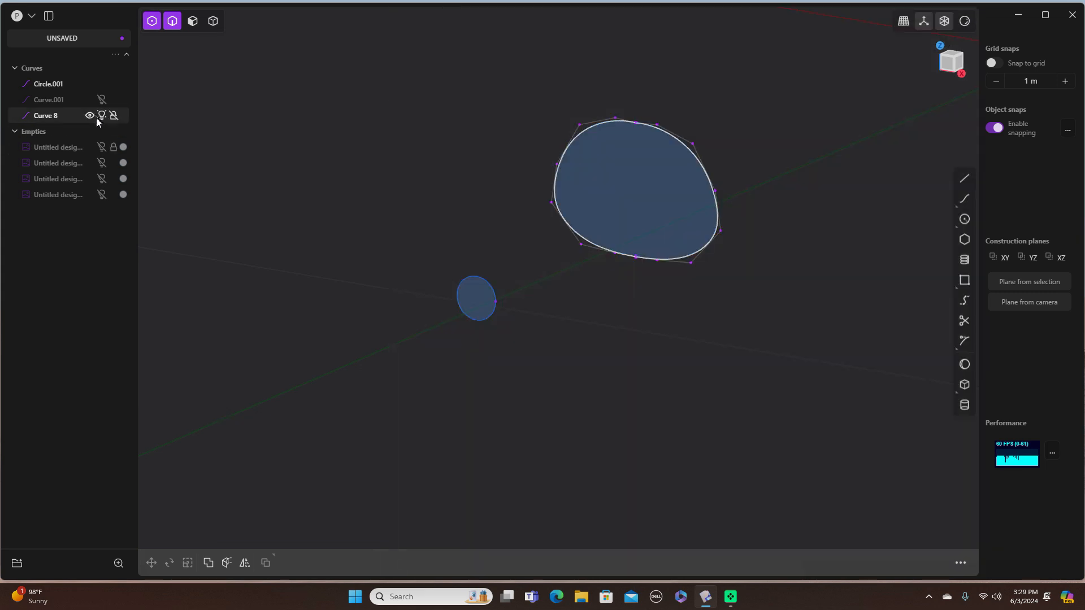
pyautogui.click(100, 117)
pyautogui.click(100, 117)
pyautogui.click(102, 100)
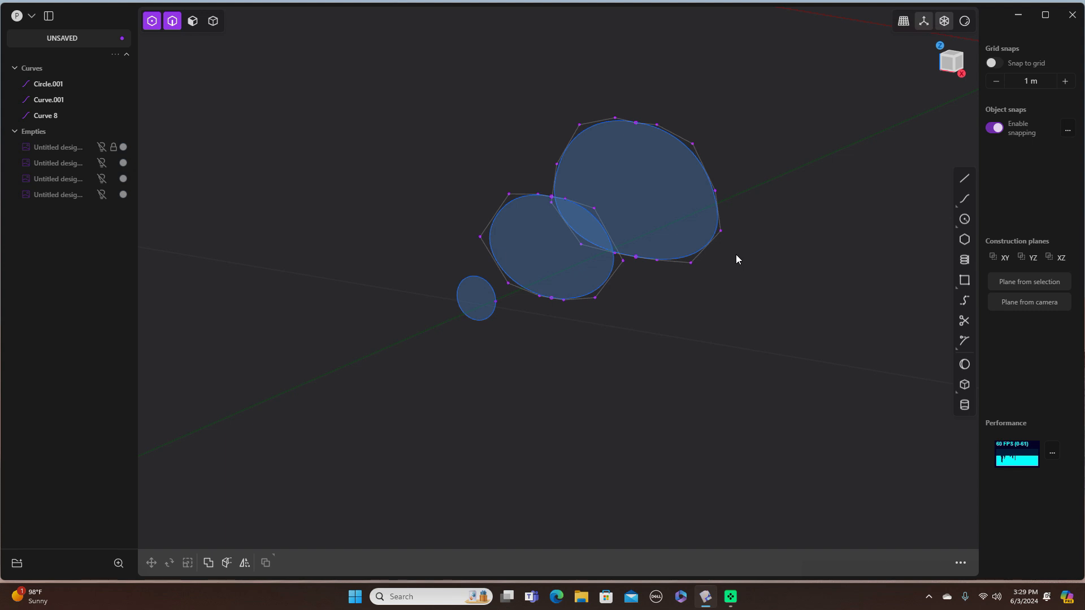
# Draw a three-point guide curve from the top of the section Б profile through the top of Curve.001 to the top of Circle.001
pyautogui.moveTo(794, 293); pyautogui.dragTo(766, 289, button='middle')
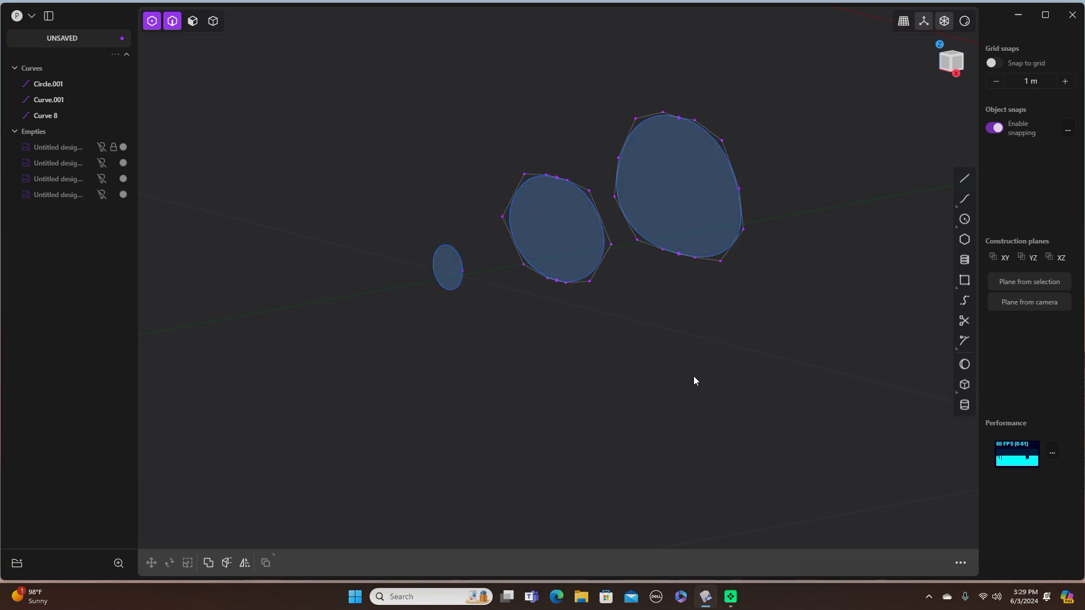
pyautogui.scroll(-2, 694, 375)
pyautogui.scroll(2, 694, 376)
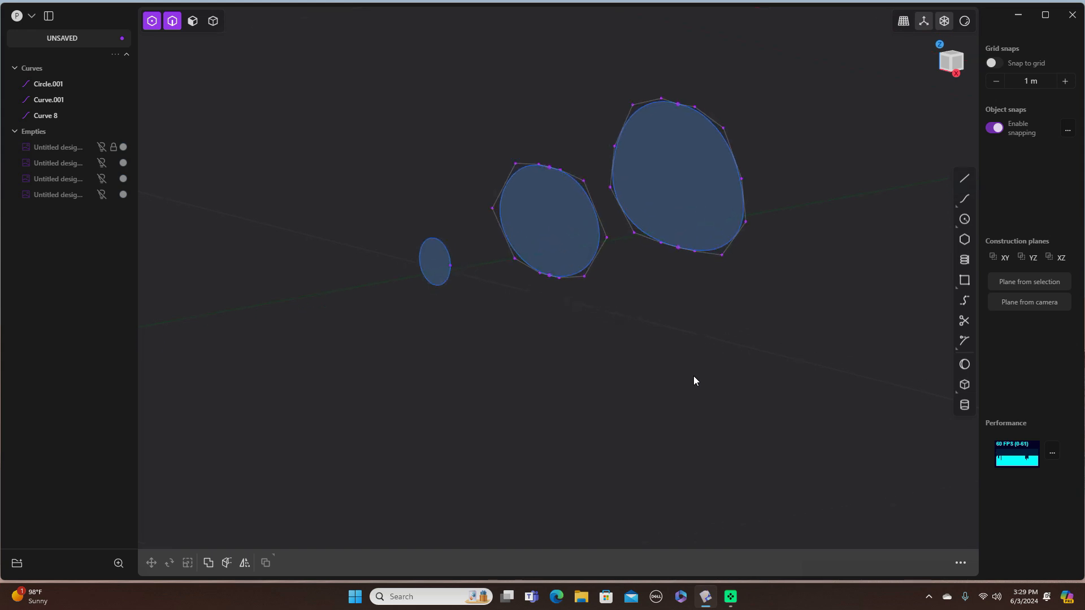
pyautogui.click(965, 199)
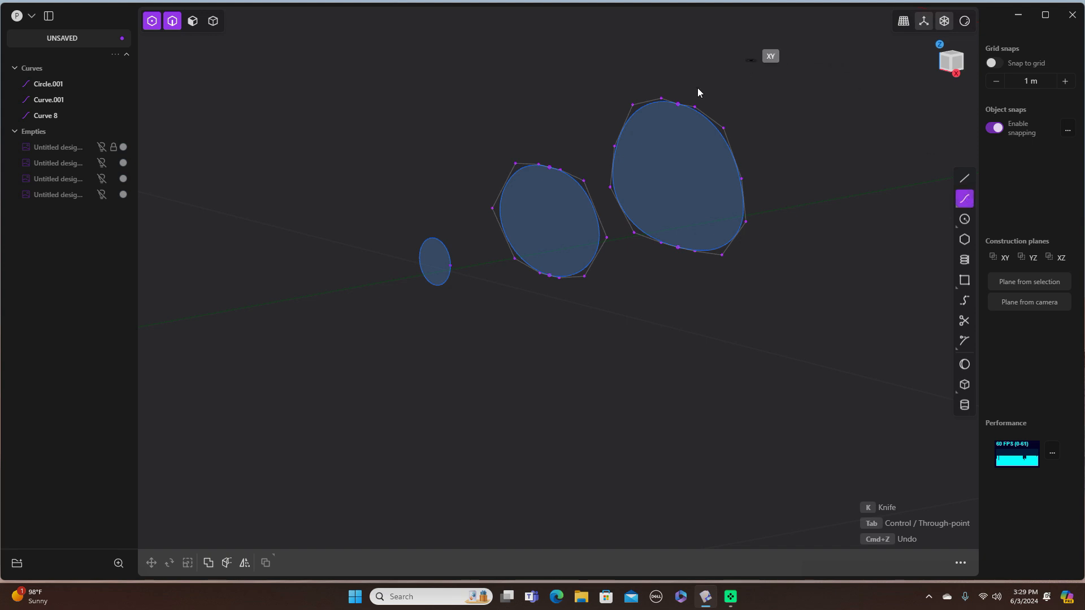
pyautogui.click(680, 106)
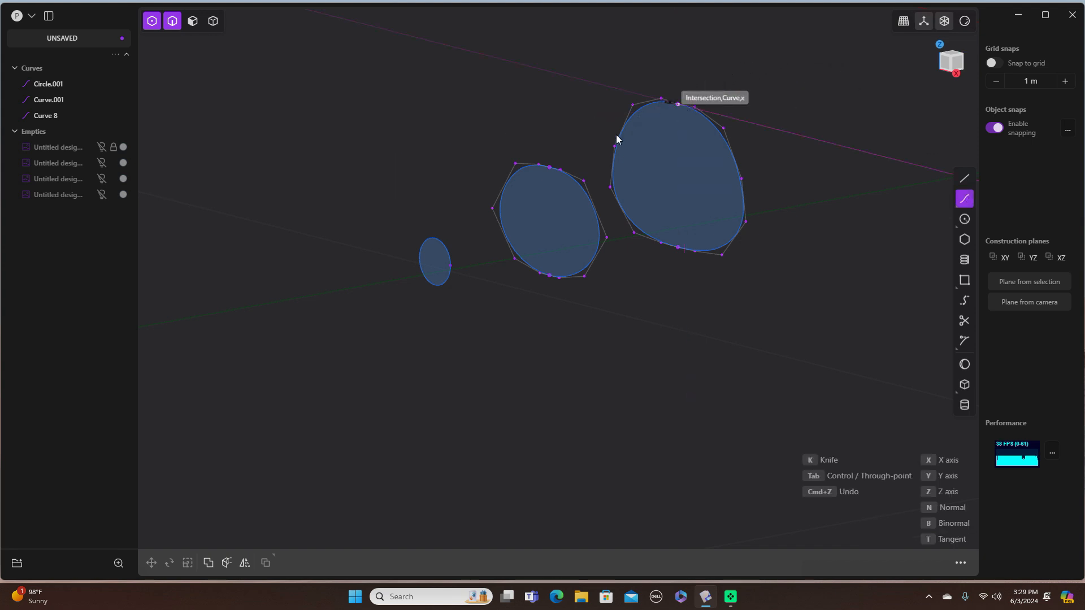
pyautogui.click(551, 168)
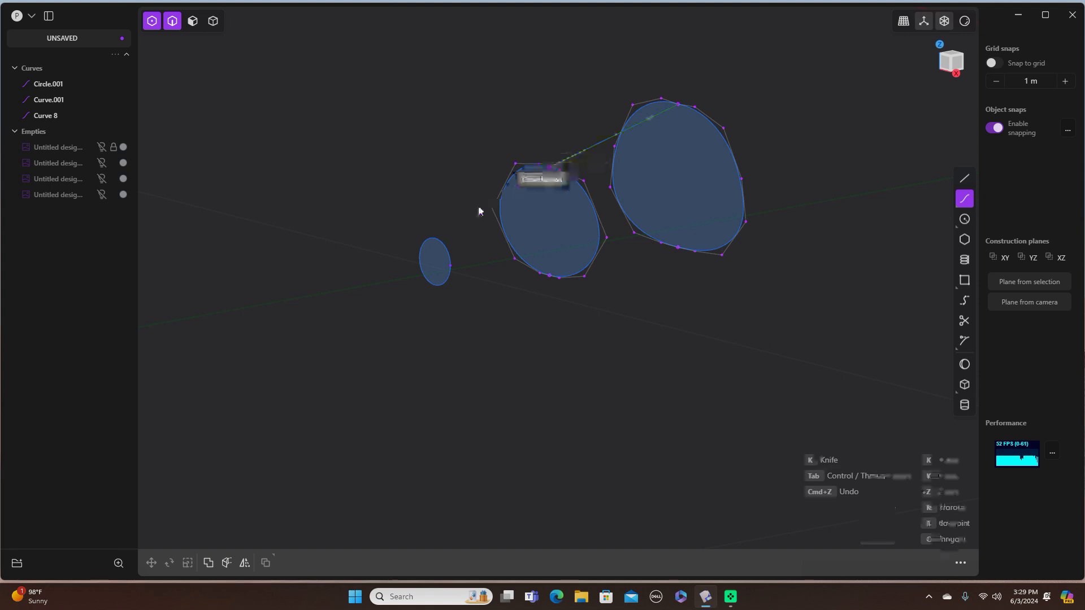
pyautogui.click(436, 240)
pyautogui.press('Return')
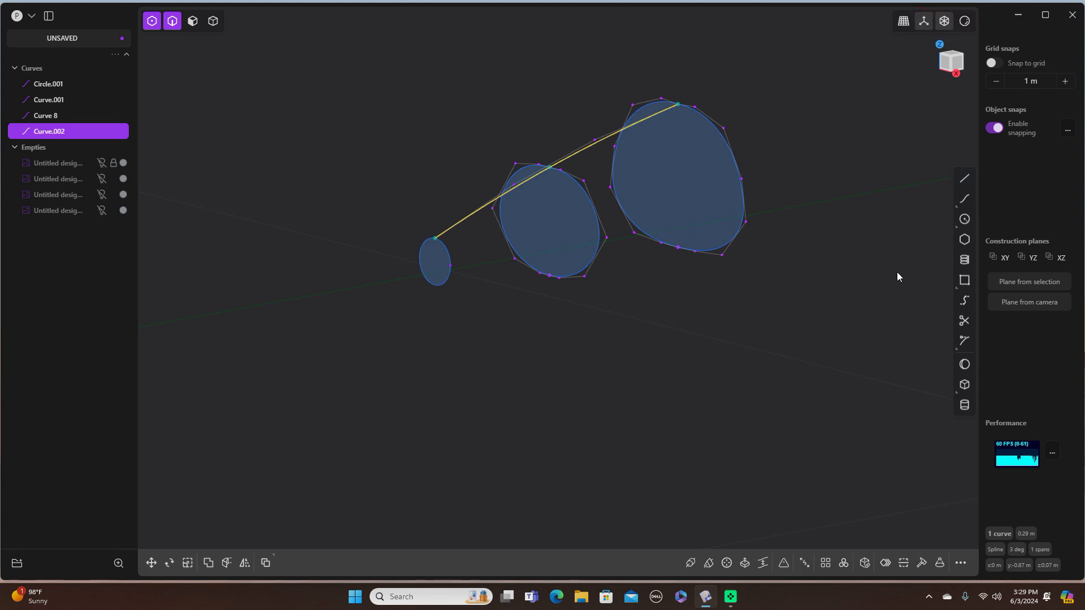
# Try to start a side guide curve from a side control point of the section Б profile, and delete the stray short line
pyautogui.click(962, 201)
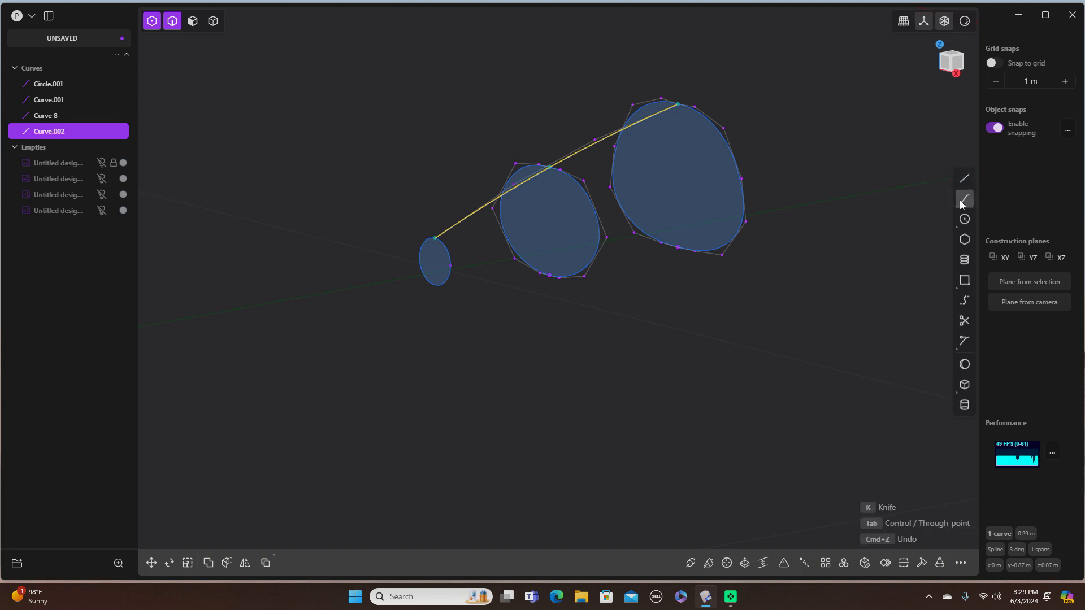
pyautogui.click(747, 223)
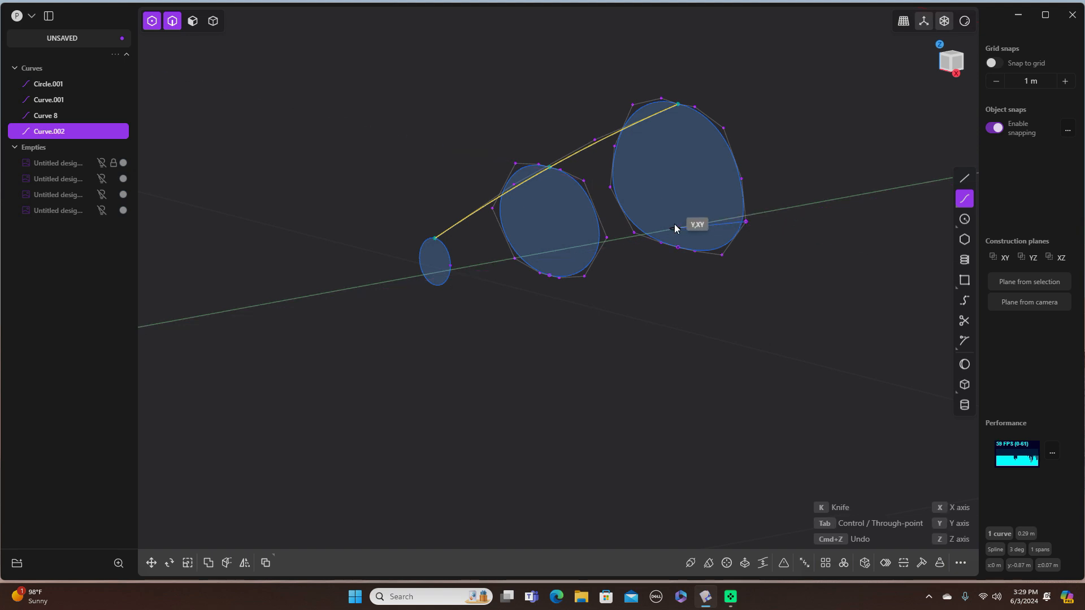
pyautogui.click(768, 217)
pyautogui.press('Return')
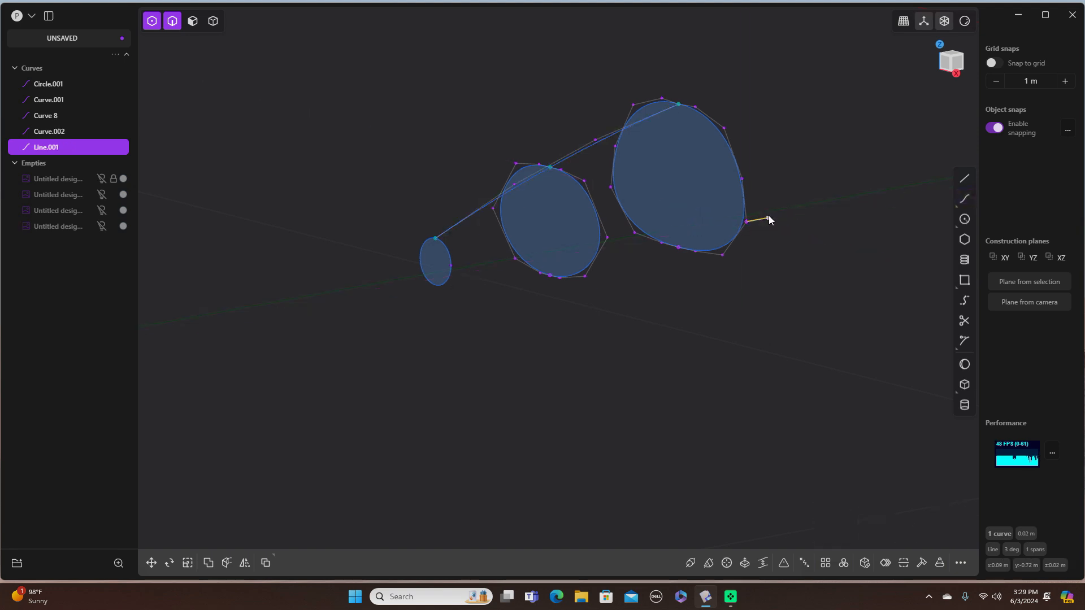
pyautogui.scroll(3, 769, 215)
pyautogui.press('Delete')
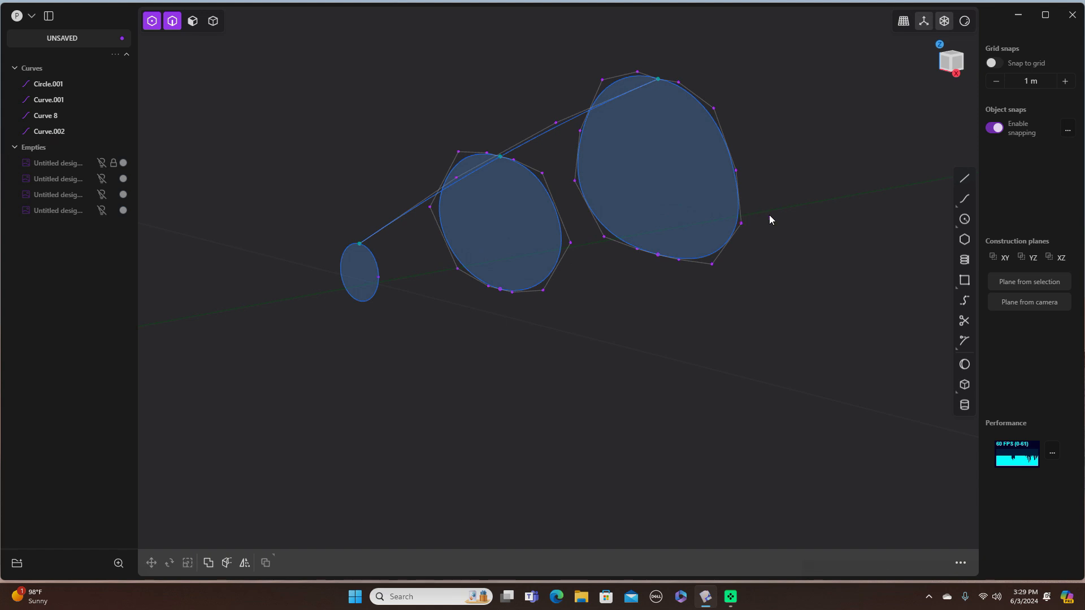
# Draw a three-point side guide curve from the section Б profile's edge through the side of Curve.001 to the side of Circle.001
pyautogui.scroll(2, 770, 219)
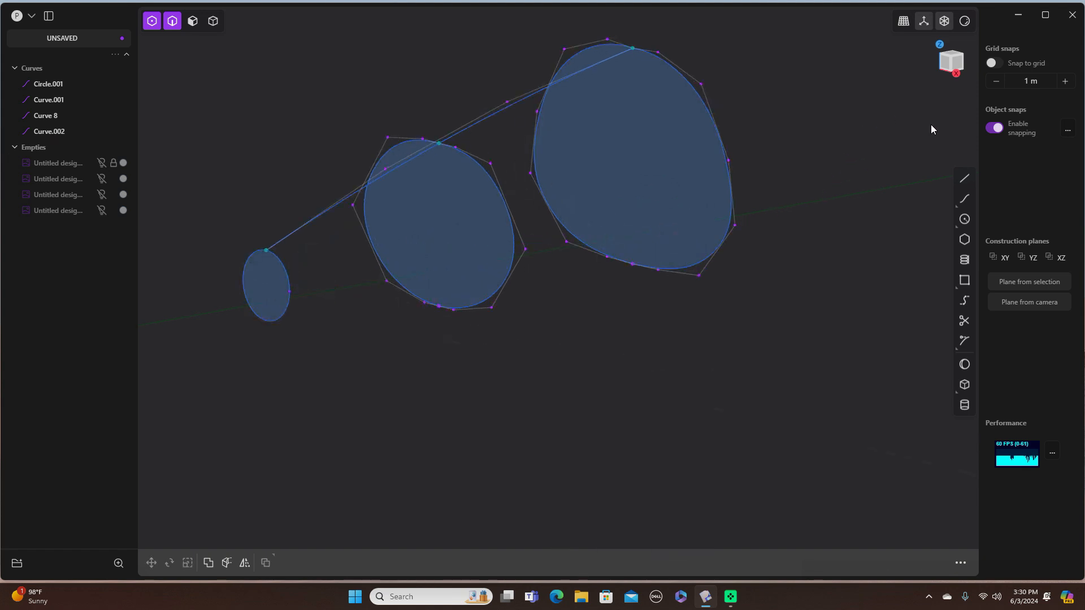
pyautogui.click(965, 199)
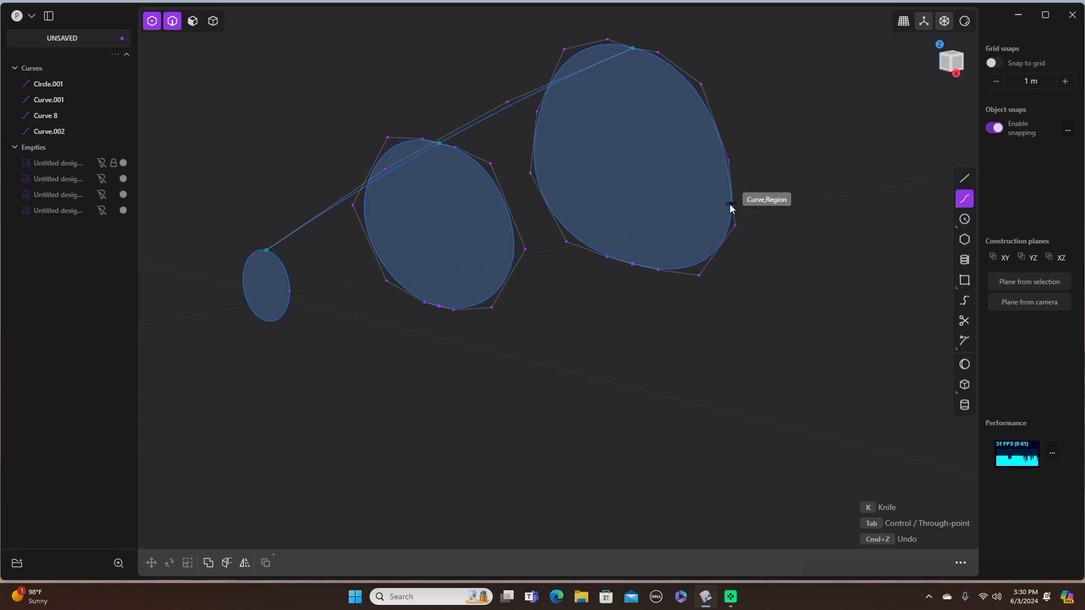
pyautogui.scroll(-2, 731, 209)
pyautogui.scroll(3, 731, 209)
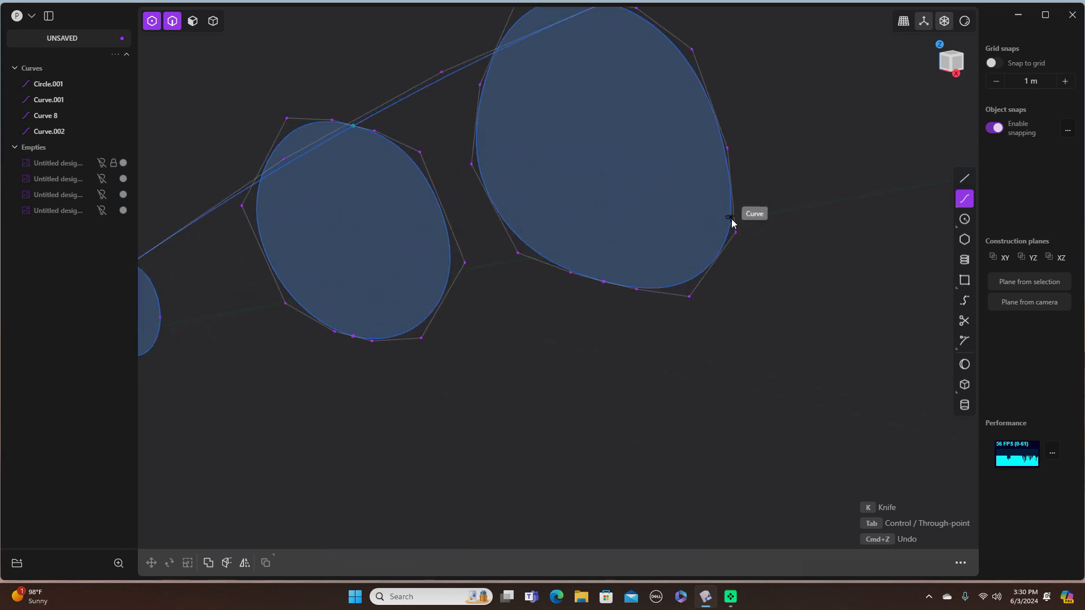
pyautogui.click(730, 221)
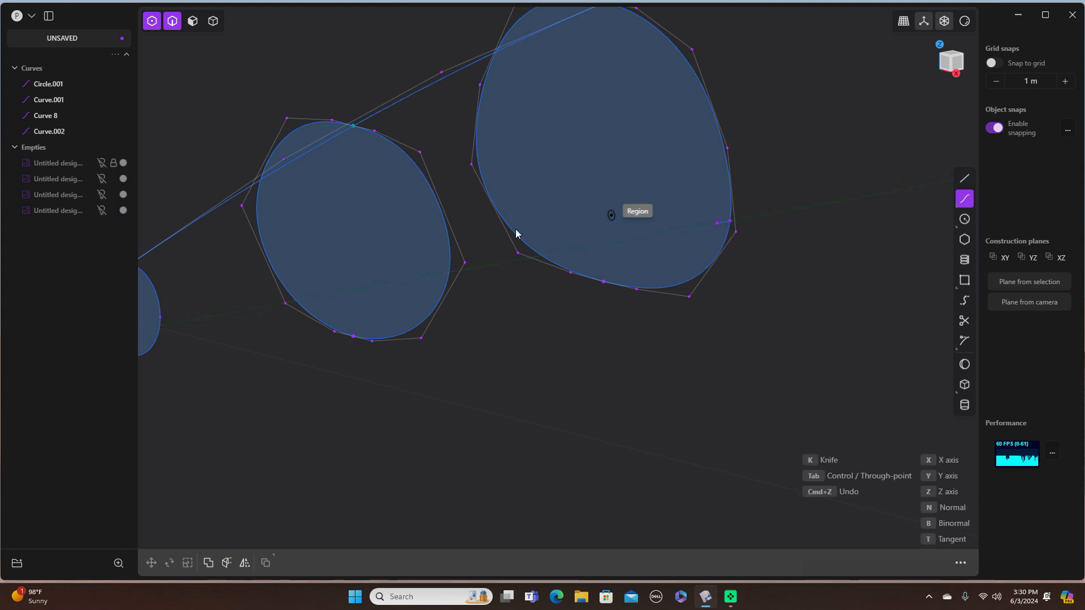
pyautogui.click(446, 277)
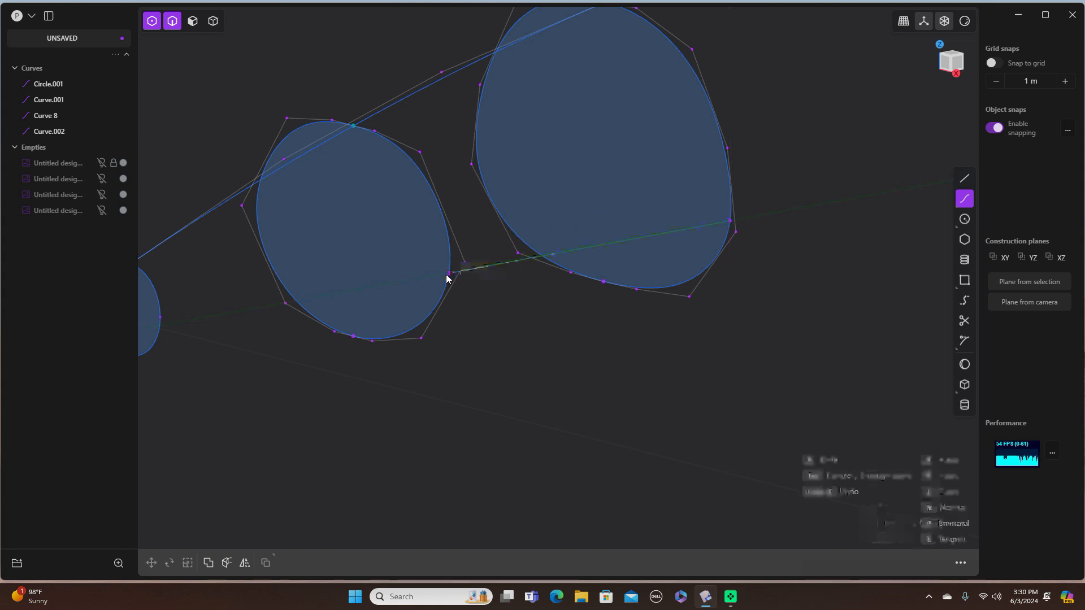
pyautogui.scroll(-5, 447, 277)
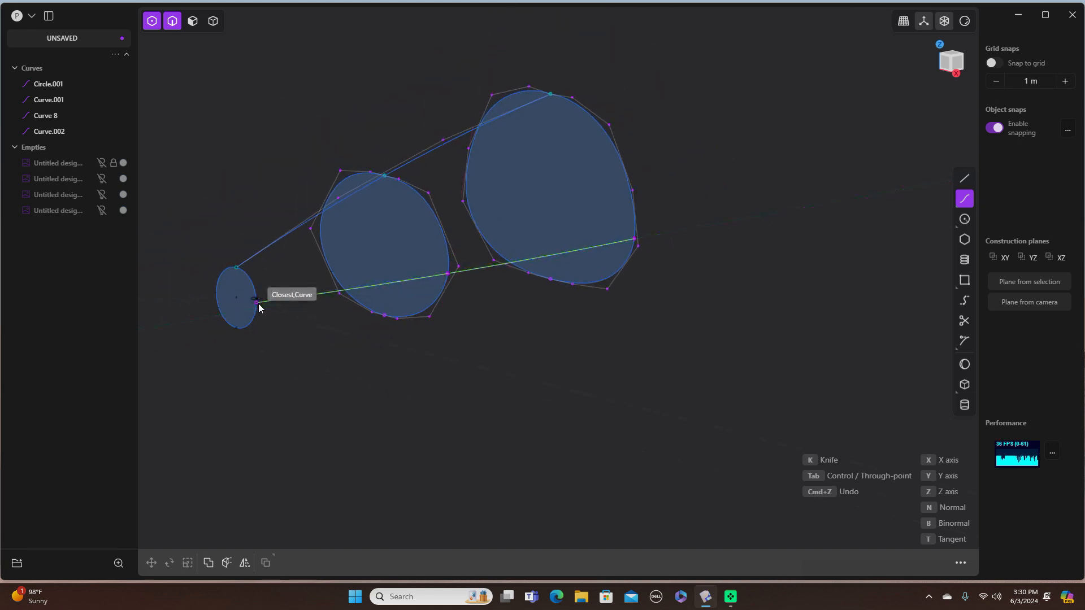
pyautogui.scroll(4, 256, 308)
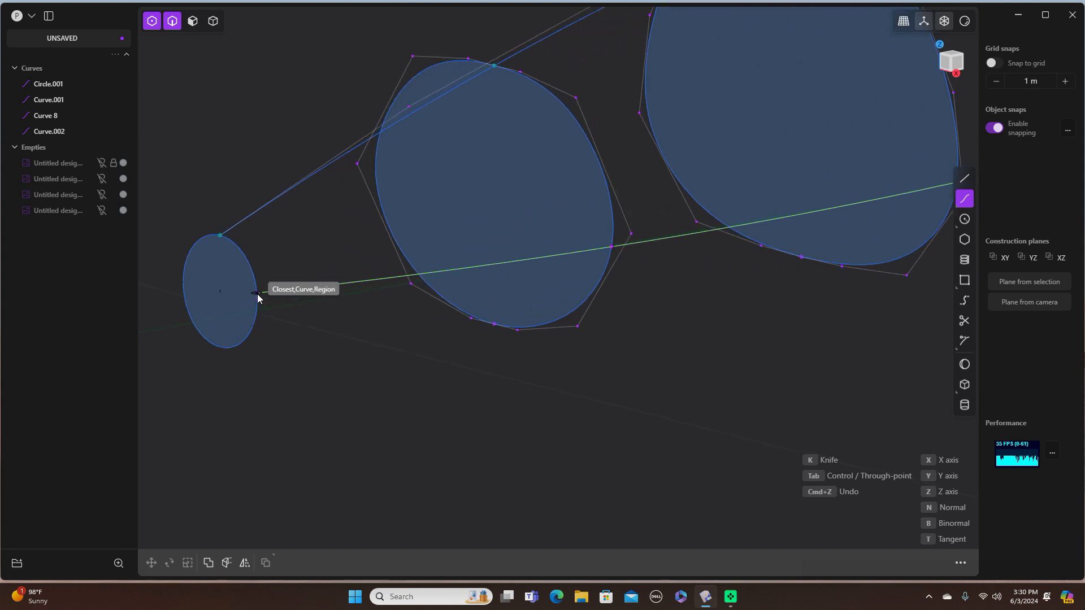
pyautogui.click(257, 309)
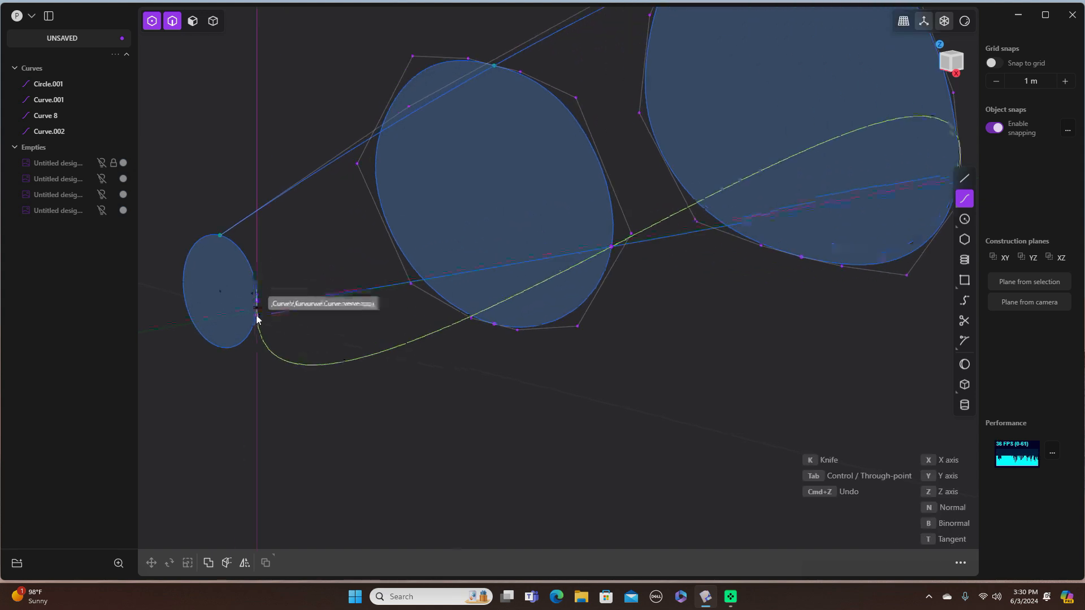
pyautogui.press('Return')
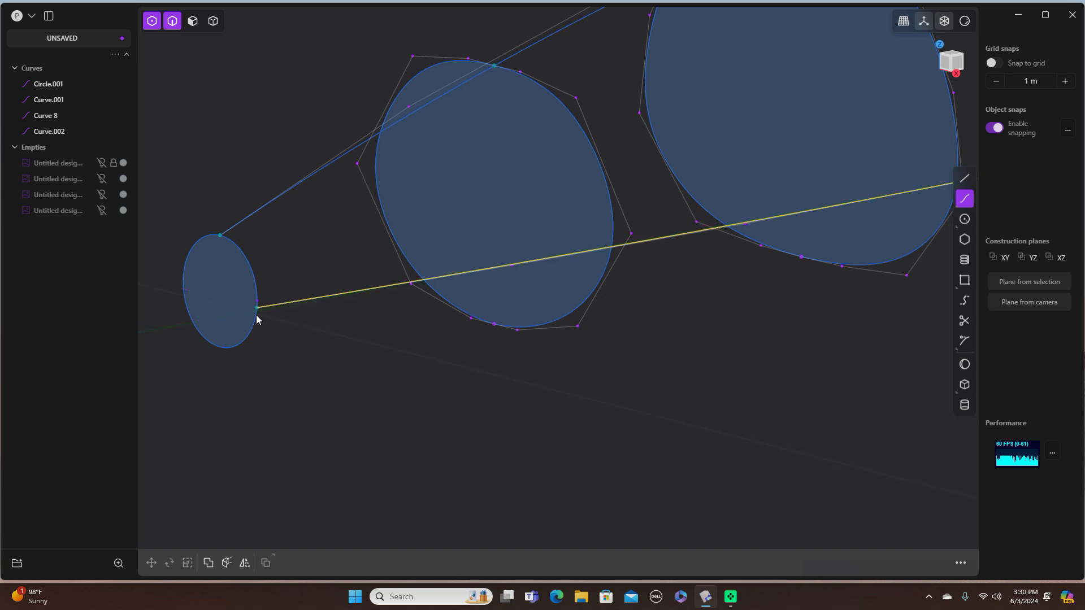
pyautogui.scroll(2, 500, 348)
pyautogui.scroll(-5, 500, 348)
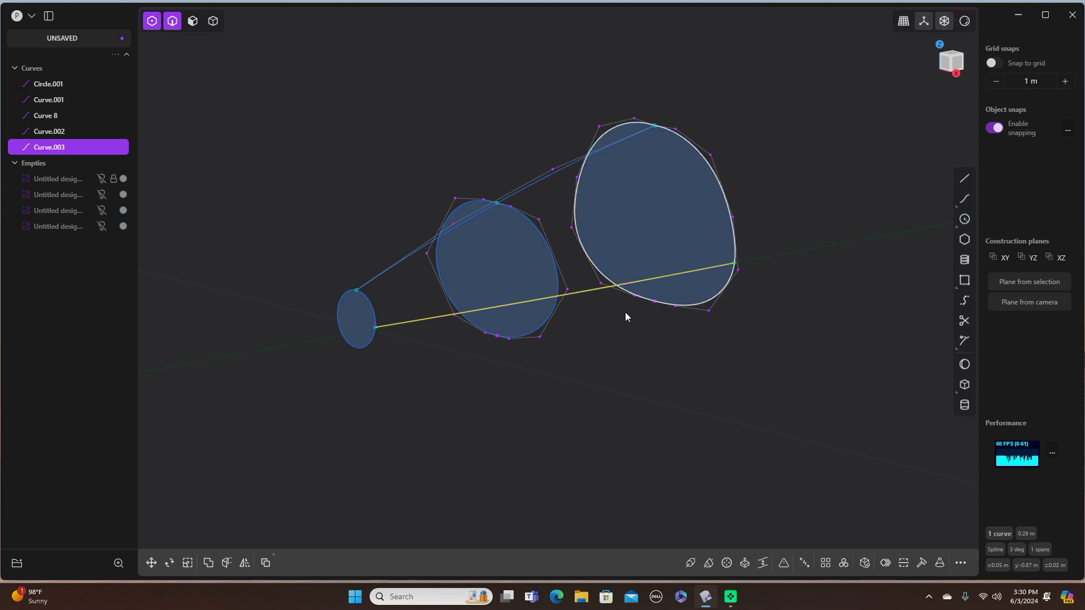
# Draw a bottom guide curve from the lowest point of the section Б profile through the bottom of Curve.001 to the bottom of Circle.001
pyautogui.click(967, 200)
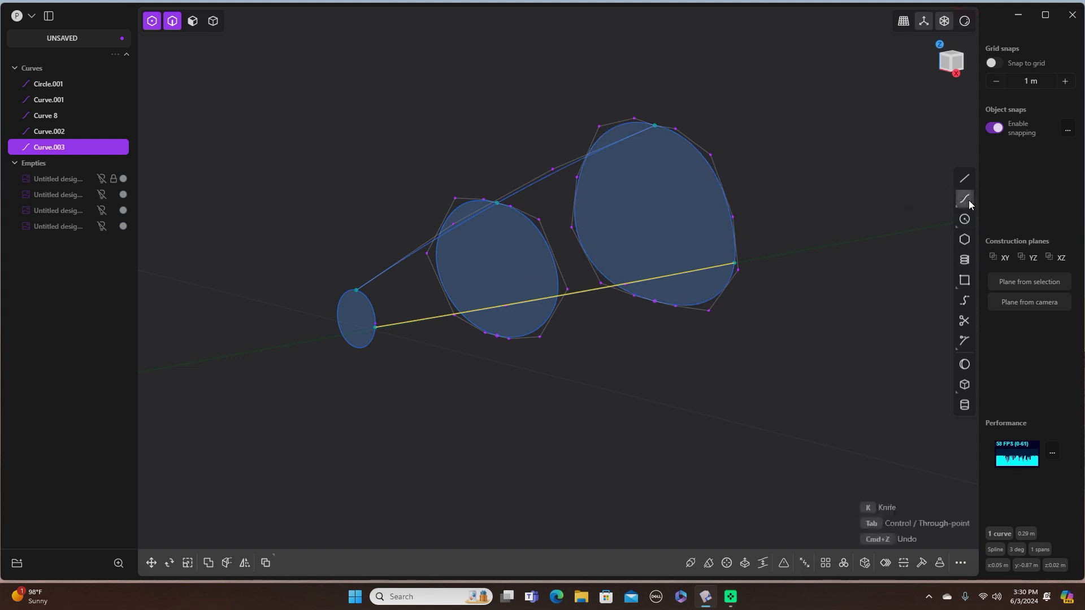
pyautogui.click(658, 305)
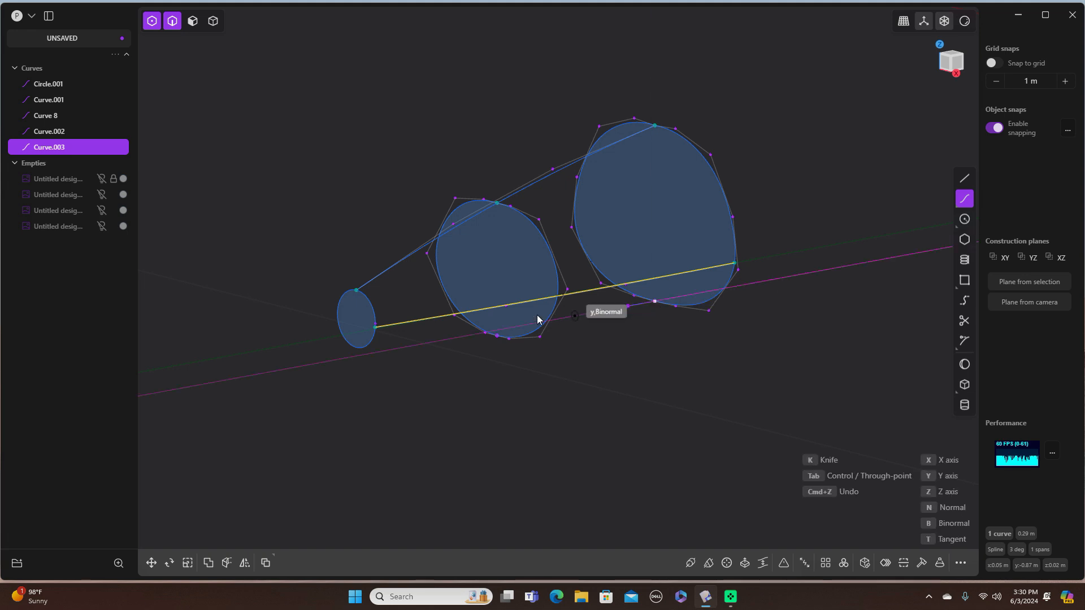
pyautogui.click(357, 347)
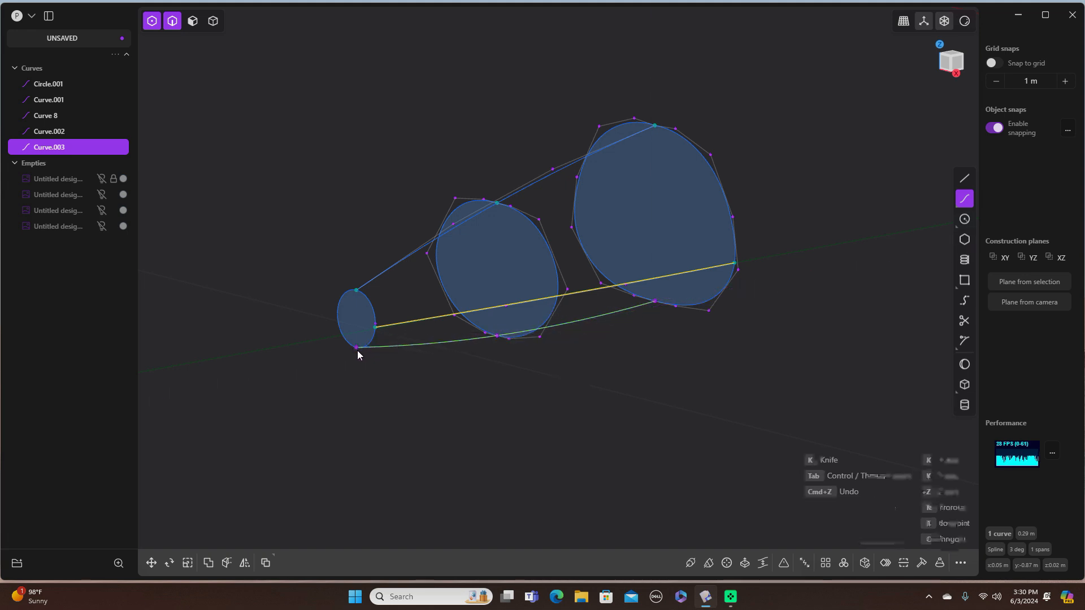
pyautogui.press('Return')
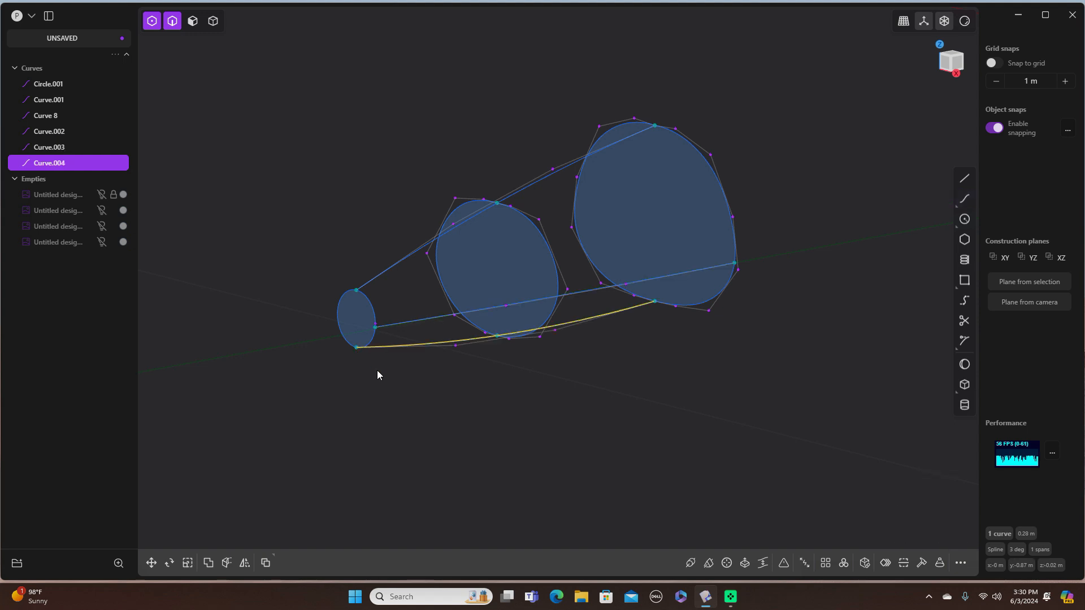
# Draw the opposite side guide curve from the section Б profile's edge through the side of Curve.001 to the side of Circle.001
pyautogui.moveTo(445, 401); pyautogui.dragTo(566, 402, button='middle')
pyautogui.keyDown('shift'); pyautogui.moveTo(378, 417); pyautogui.dragTo(648, 408, button='middle'); pyautogui.keyUp('shift')
pyautogui.click(966, 199)
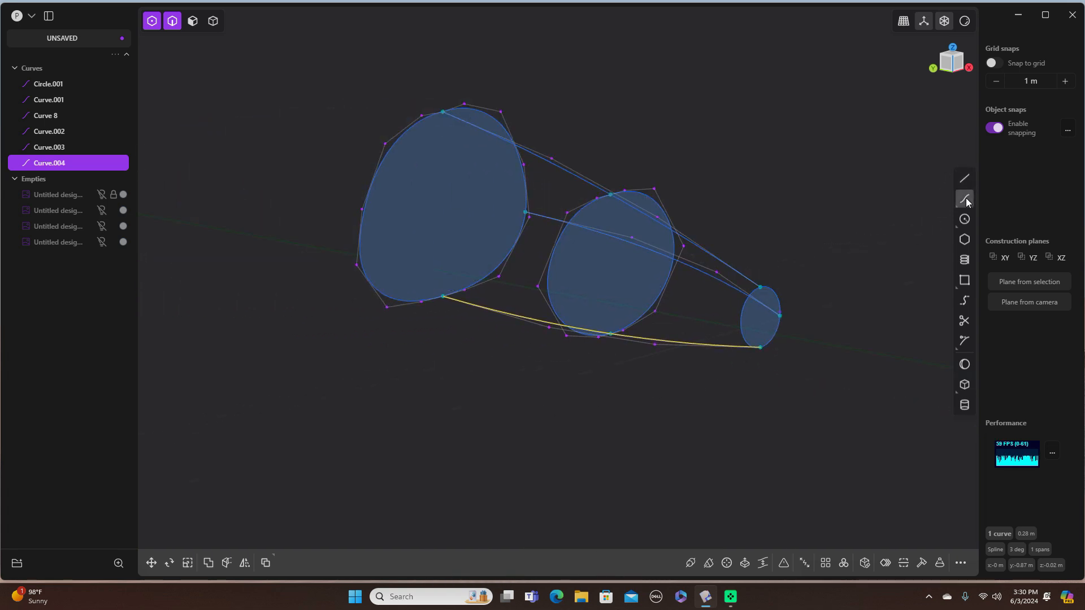
pyautogui.click(361, 257)
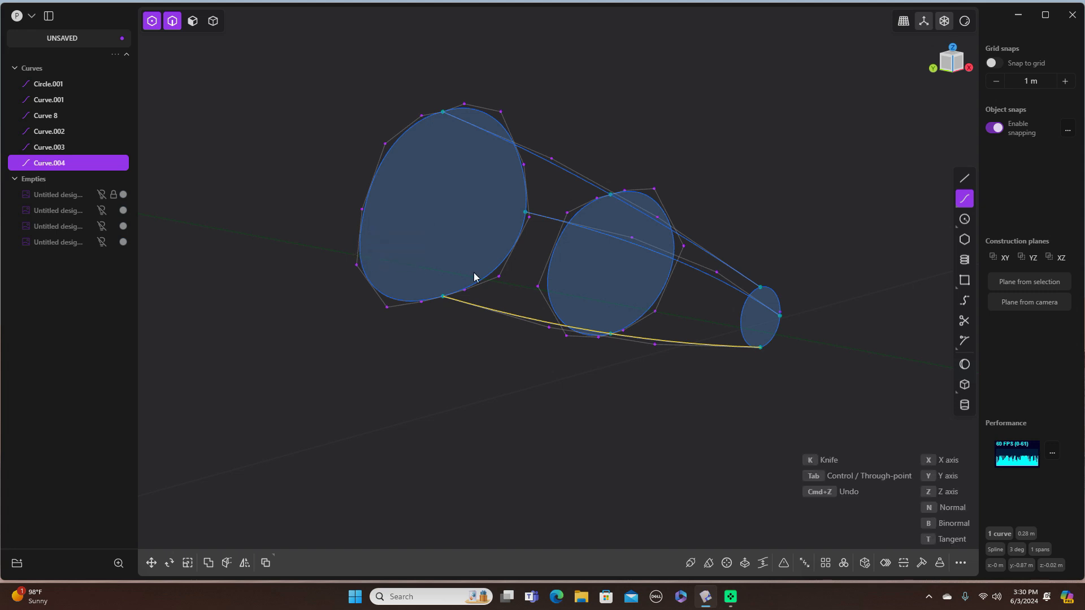
pyautogui.click(548, 293)
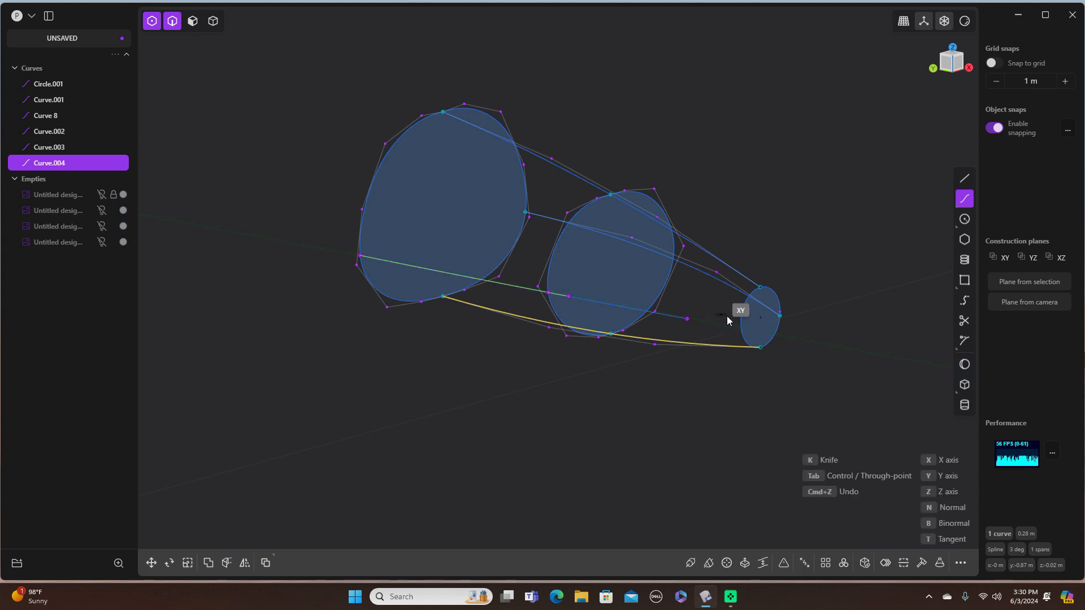
pyautogui.click(741, 328)
pyautogui.scroll(4, 742, 327)
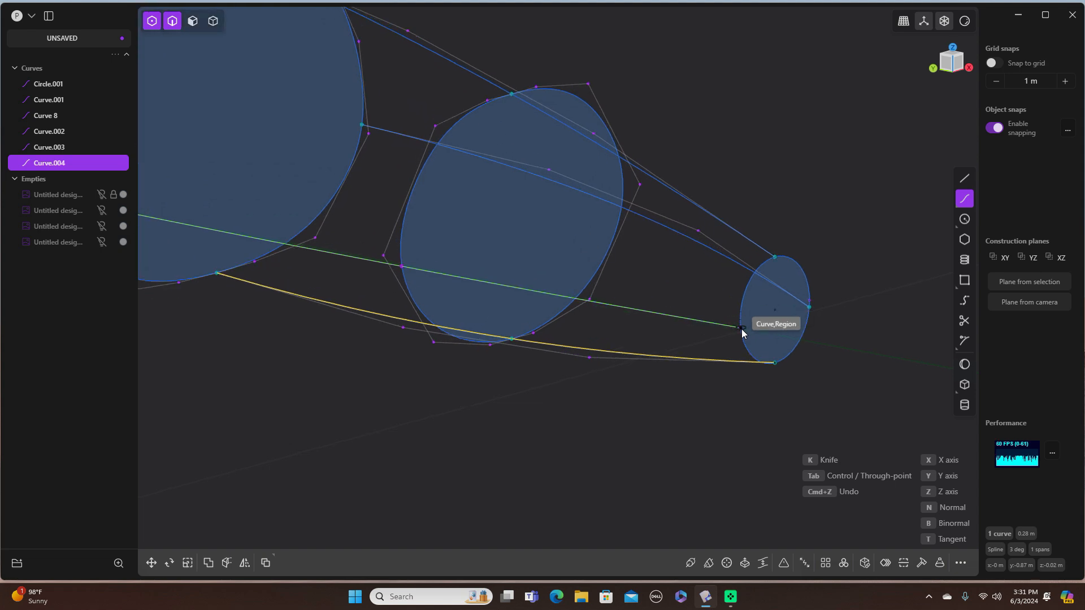
pyautogui.click(742, 328)
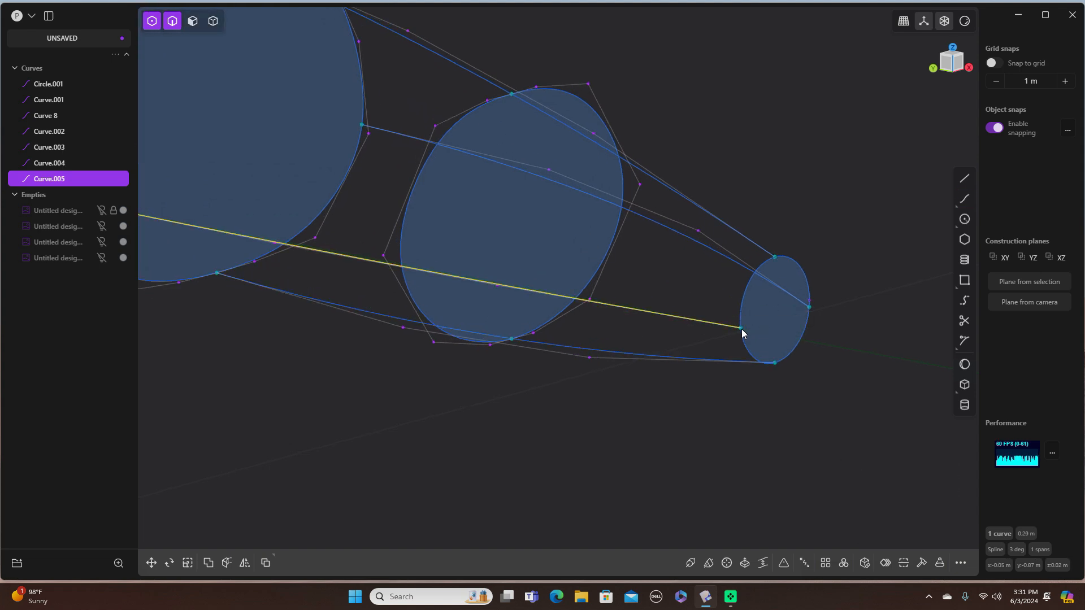
pyautogui.scroll(-5, 741, 329)
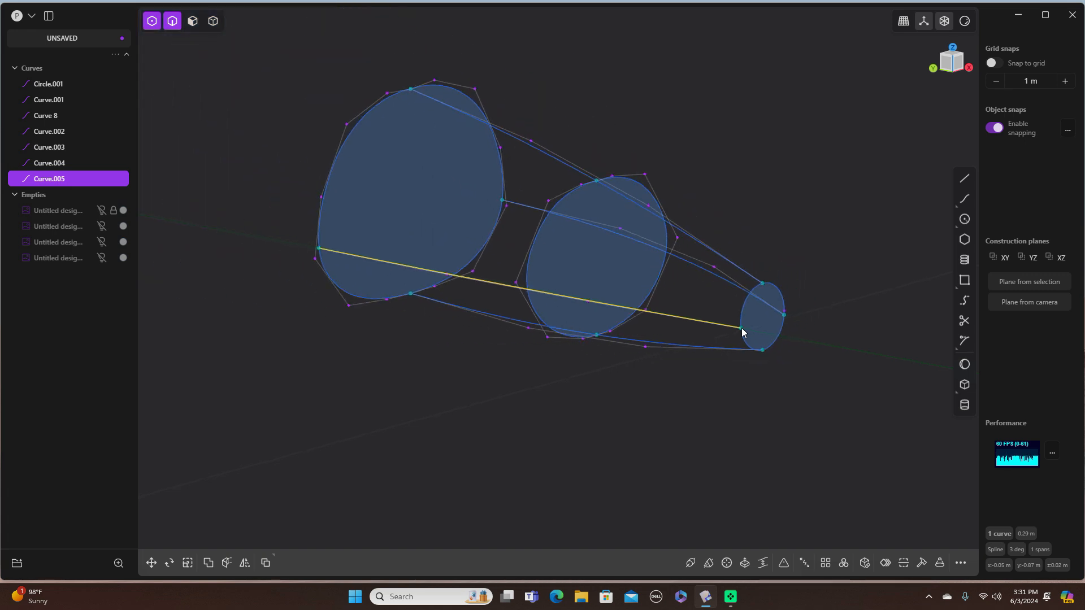
# Loft a surface through Circle.001, Curve.001 and the section Б profile in that order, without picking any guides
pyautogui.press('KP_1')
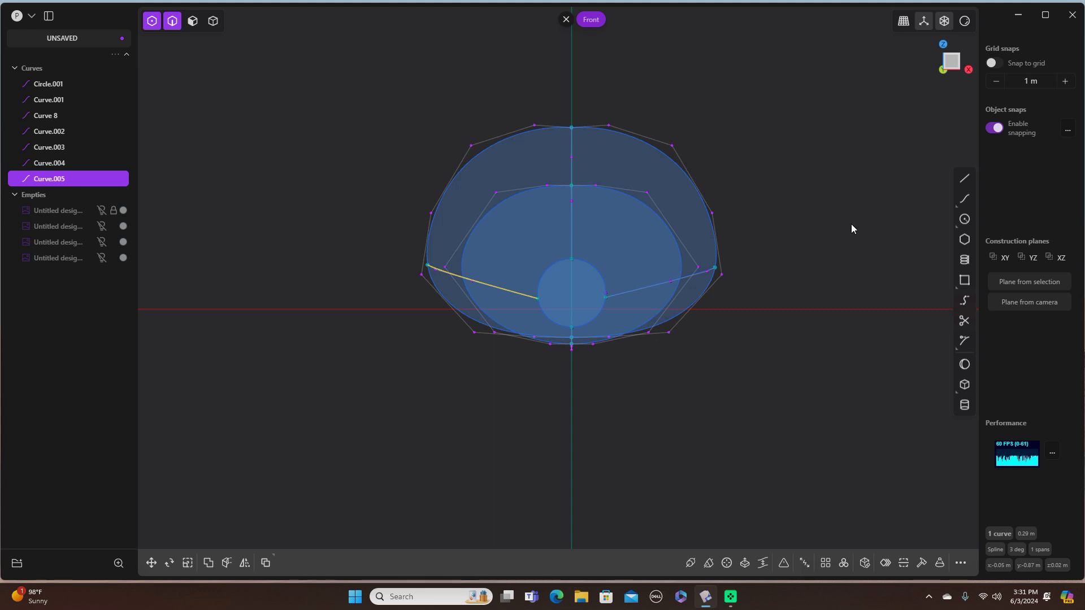
pyautogui.moveTo(850, 222); pyautogui.dragTo(810, 228, button='middle')
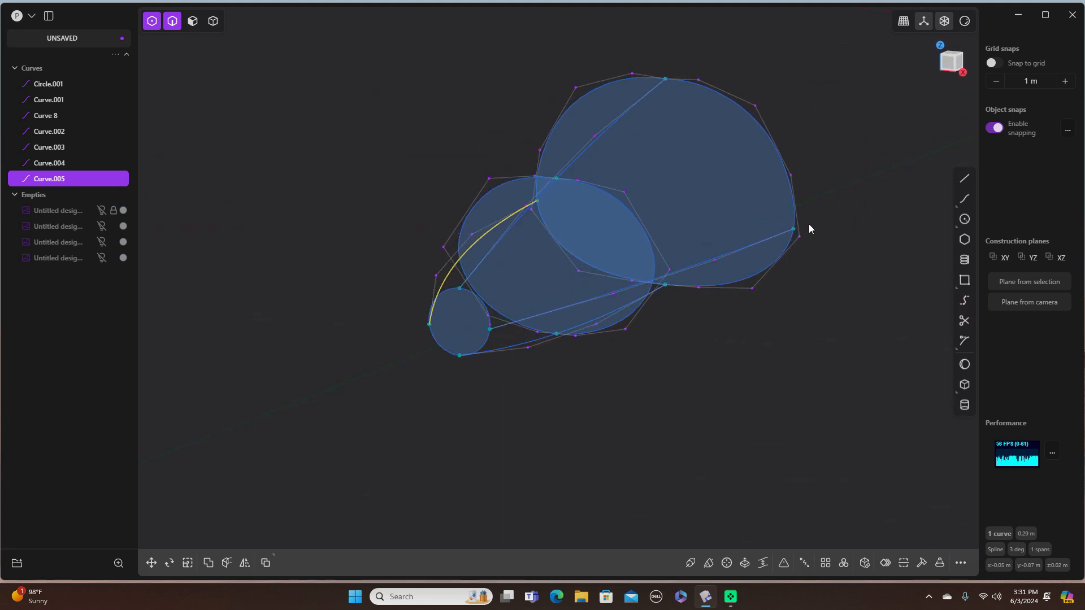
pyautogui.click(719, 461)
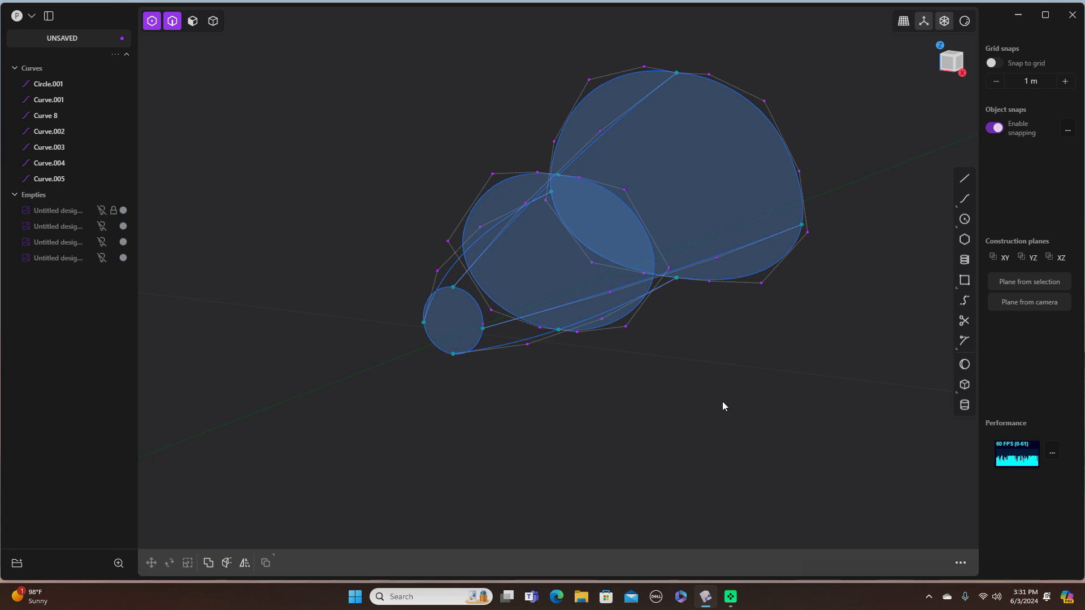
pyautogui.click(467, 298)
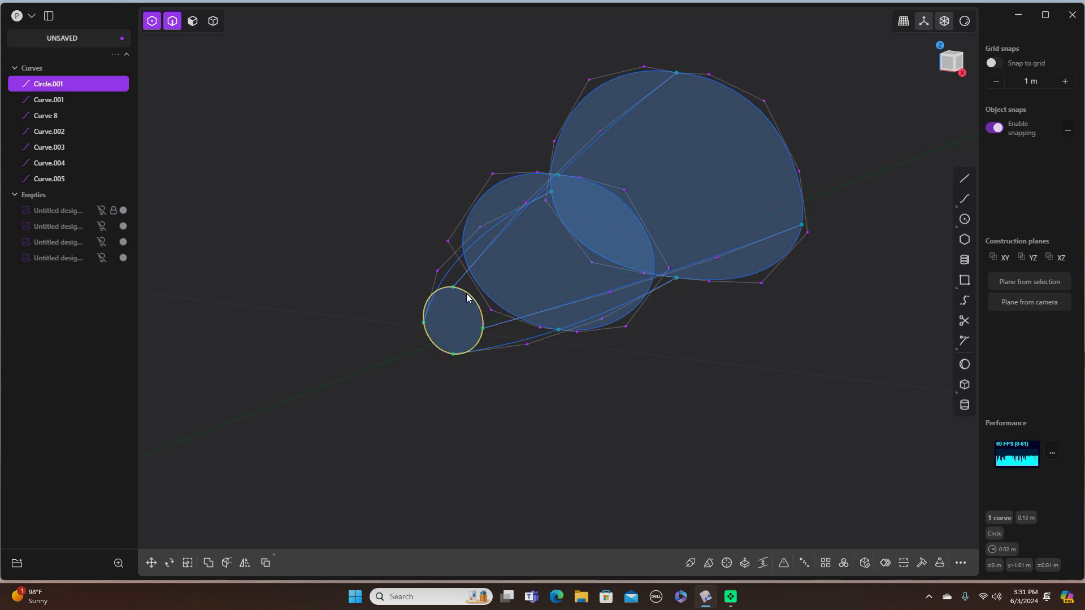
pyautogui.click(605, 192)
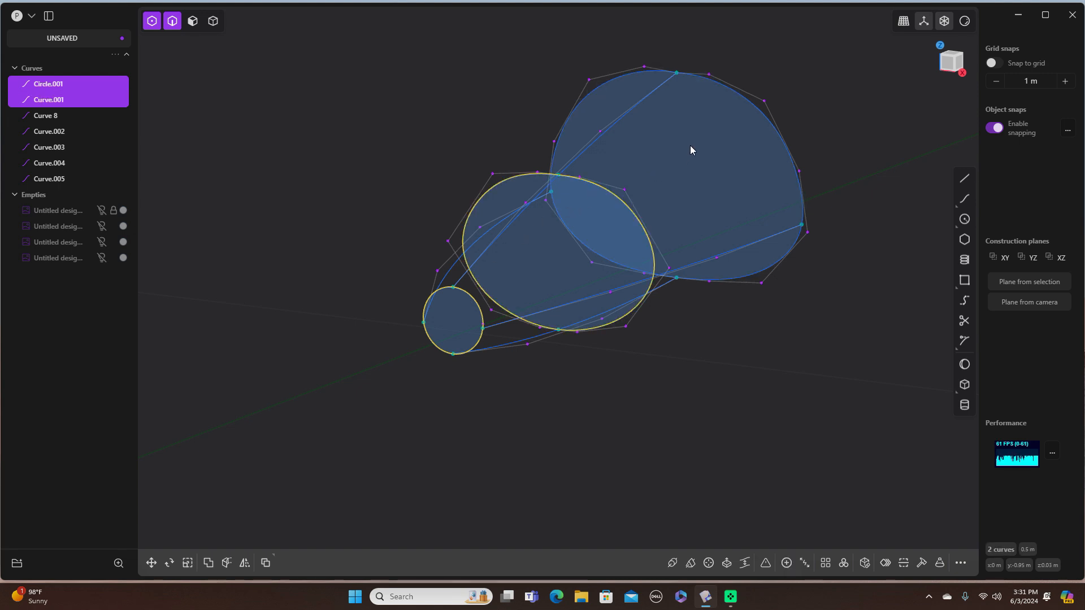
pyautogui.click(749, 106)
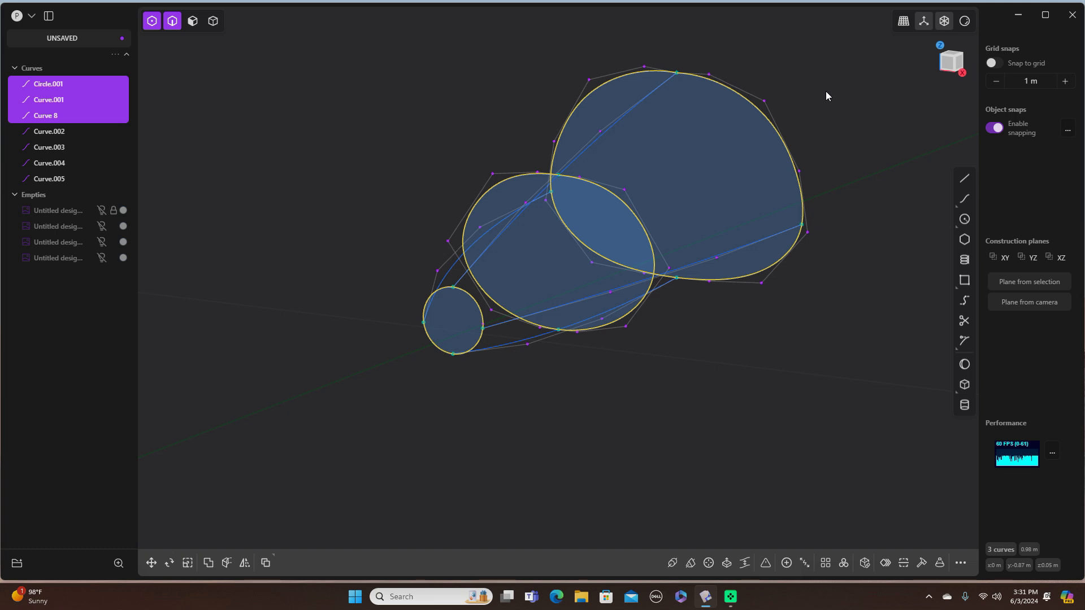
pyautogui.press('l')
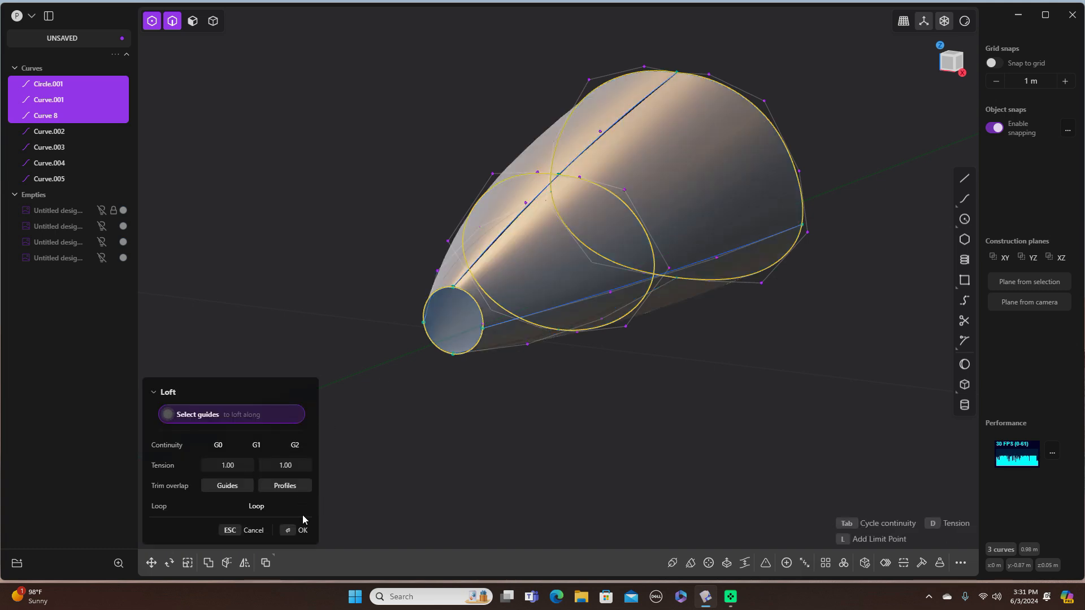
pyautogui.click(303, 531)
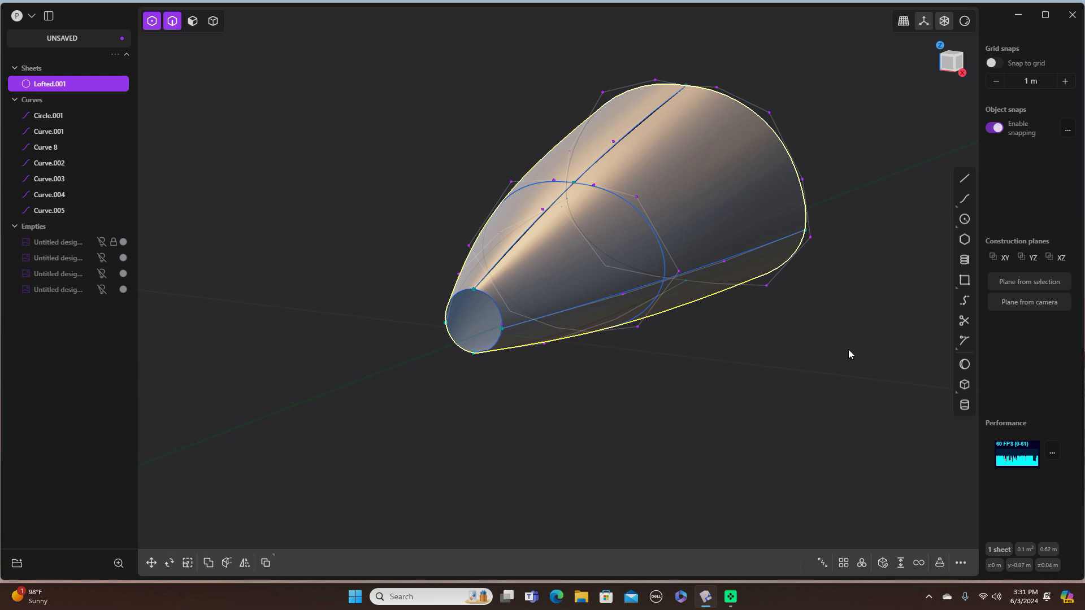
# Show the lofted nose in the Right view, then lock the lower three hidden Untitled design reference images and unlock the first one
pyautogui.press('KP_3')
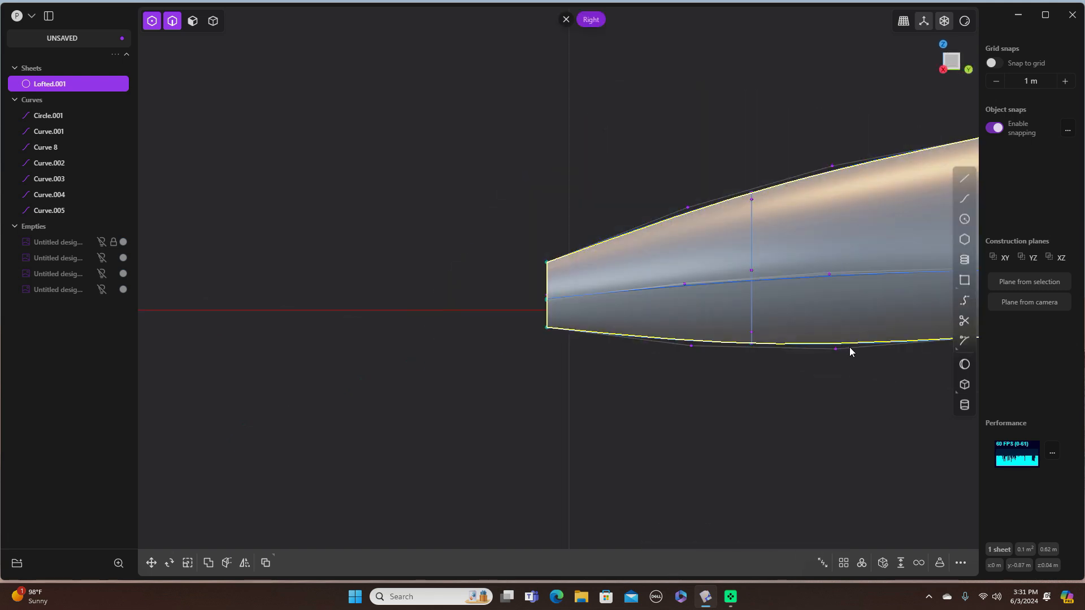
pyautogui.click(799, 99)
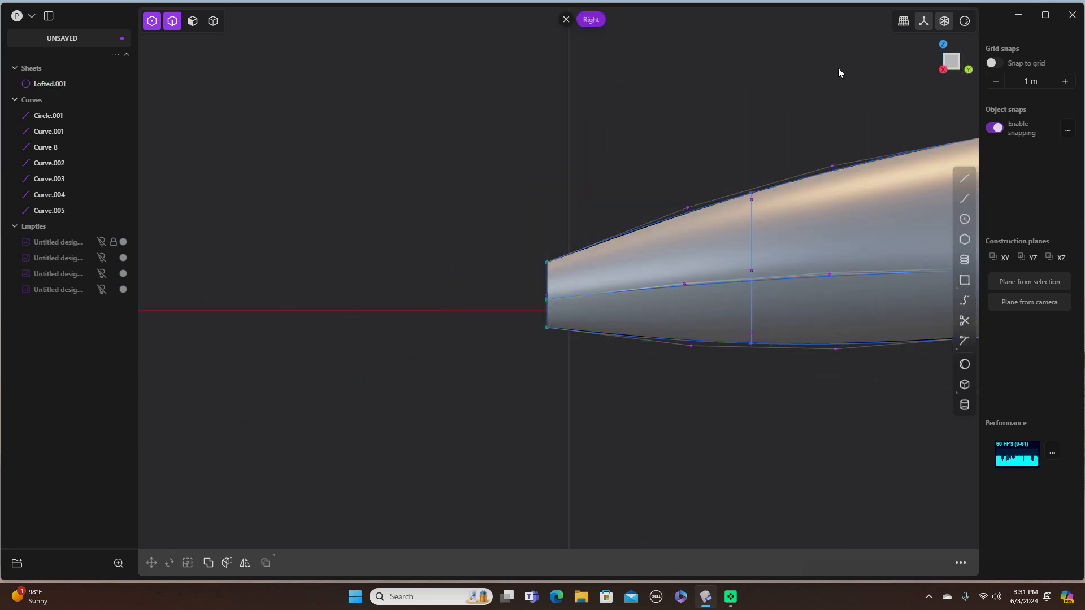
pyautogui.moveTo(838, 68); pyautogui.dragTo(639, 91, button='middle')
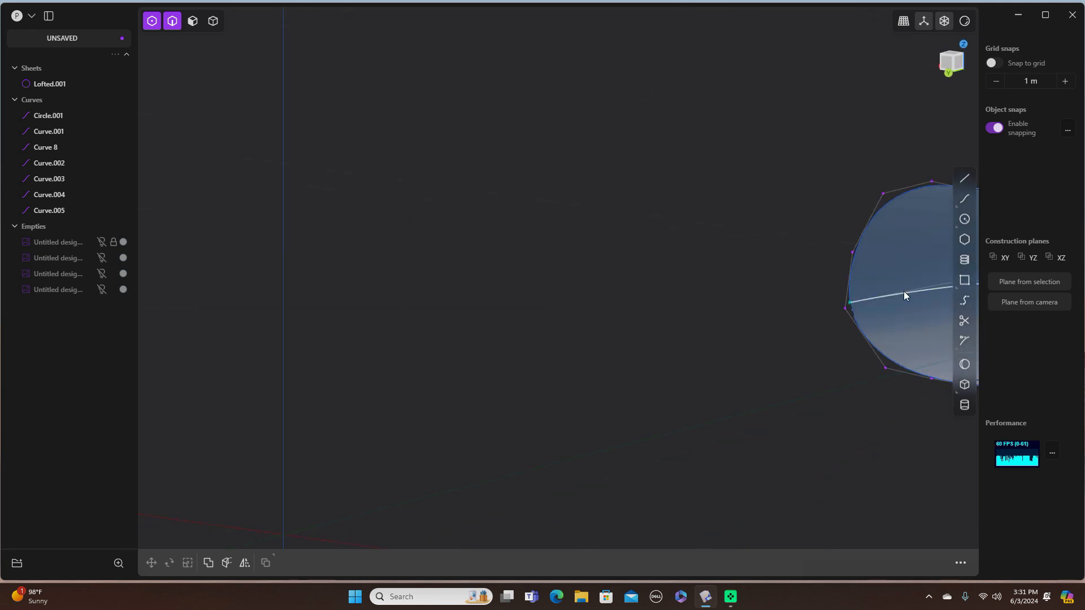
pyautogui.press('KP_3')
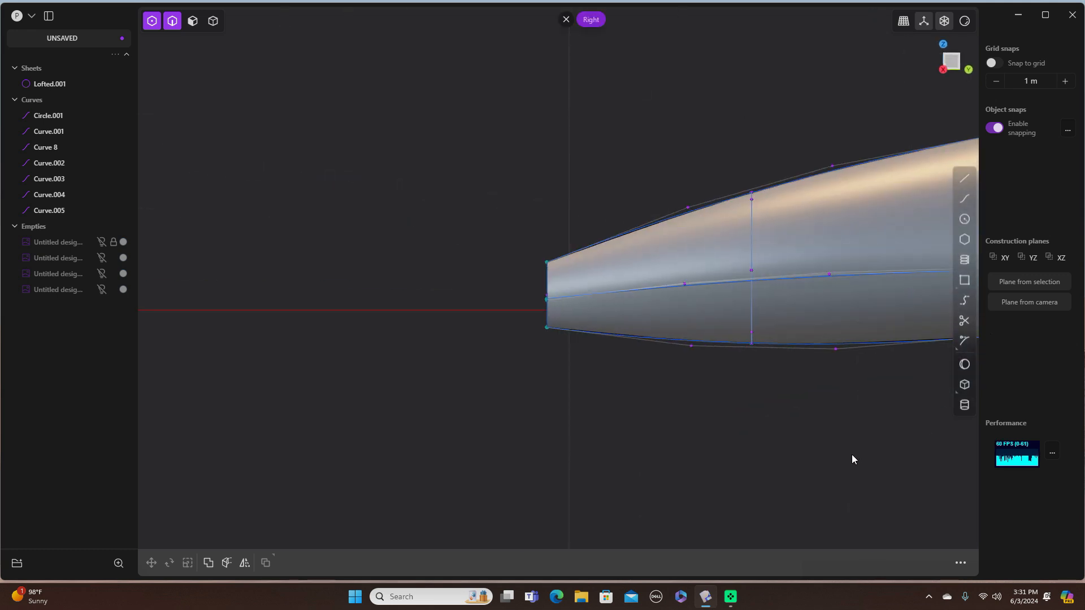
pyautogui.keyDown('shift'); pyautogui.moveTo(869, 446); pyautogui.dragTo(589, 453, button='middle'); pyautogui.keyUp('shift')
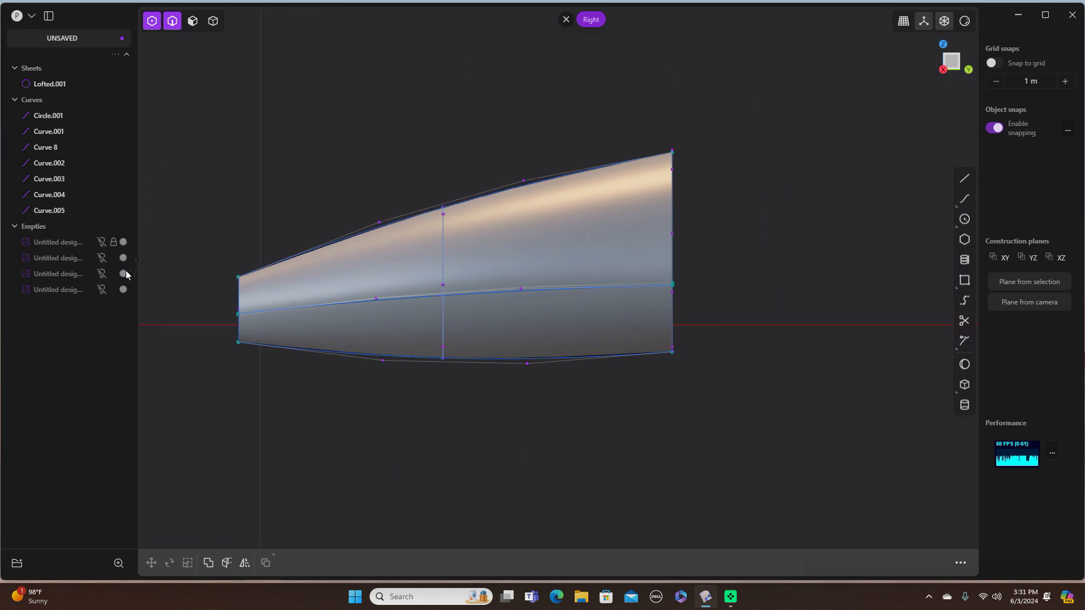
pyautogui.click(114, 290)
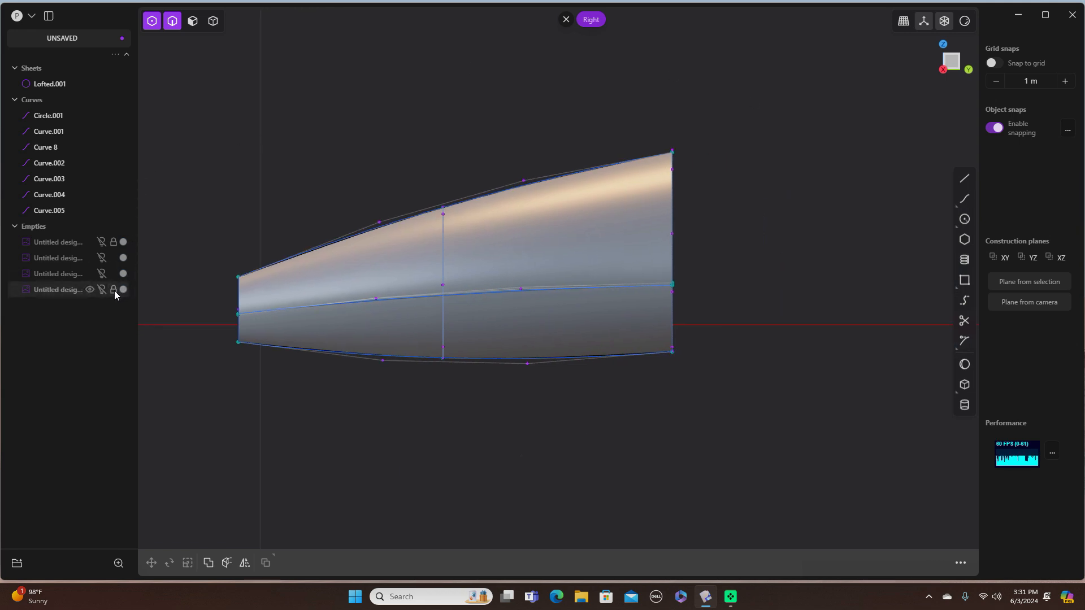
pyautogui.click(113, 257)
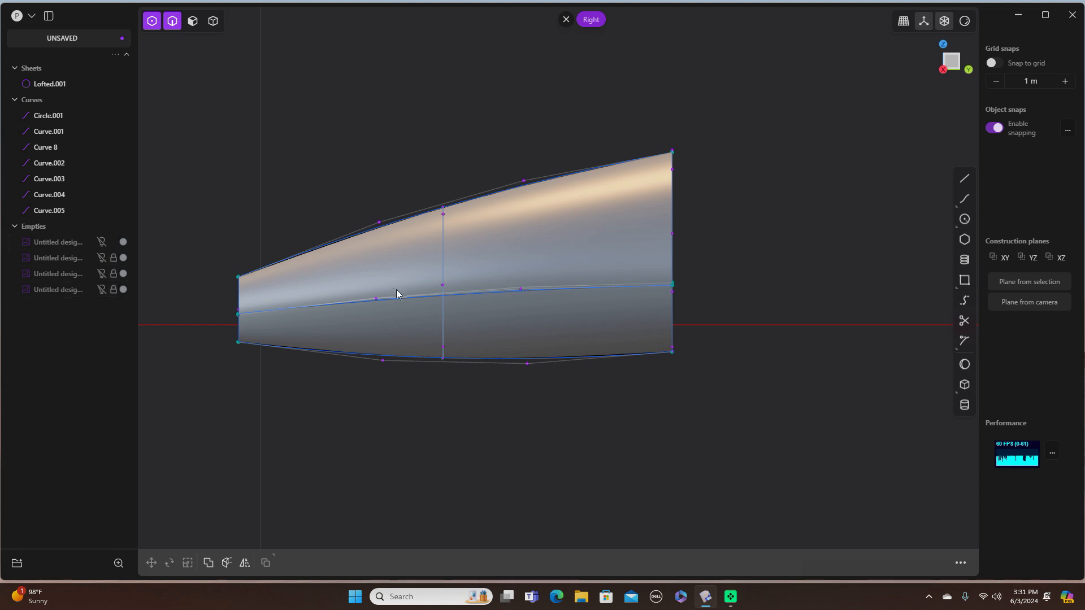
# Unhide all four Untitled design reference images behind the lofted nose
pyautogui.scroll(-1, 398, 290)
pyautogui.scroll(-1, 399, 290)
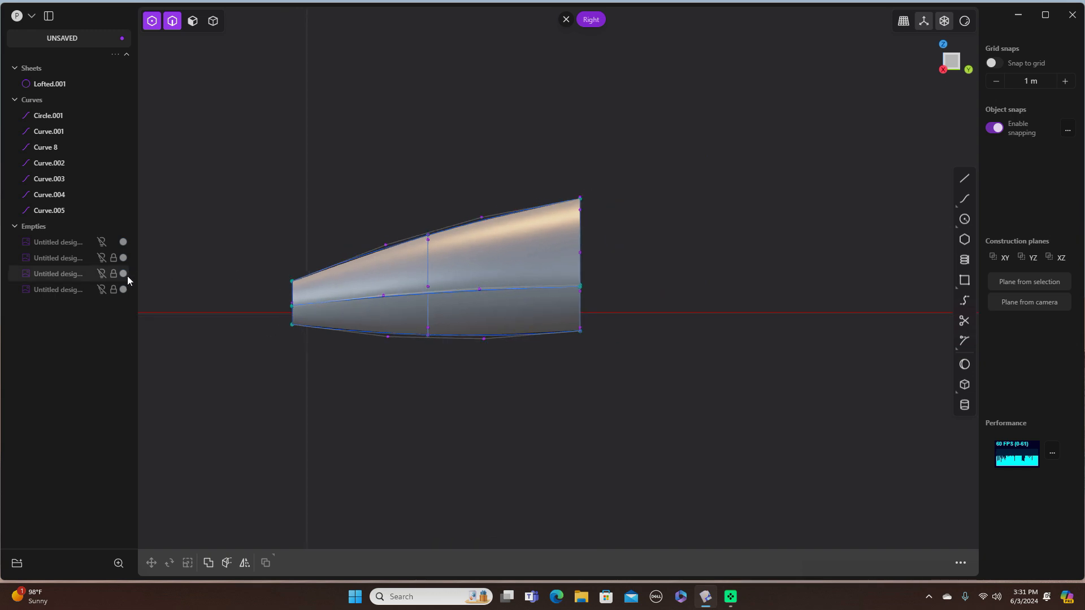
pyautogui.click(103, 290)
pyautogui.click(103, 274)
pyautogui.click(103, 260)
pyautogui.click(102, 243)
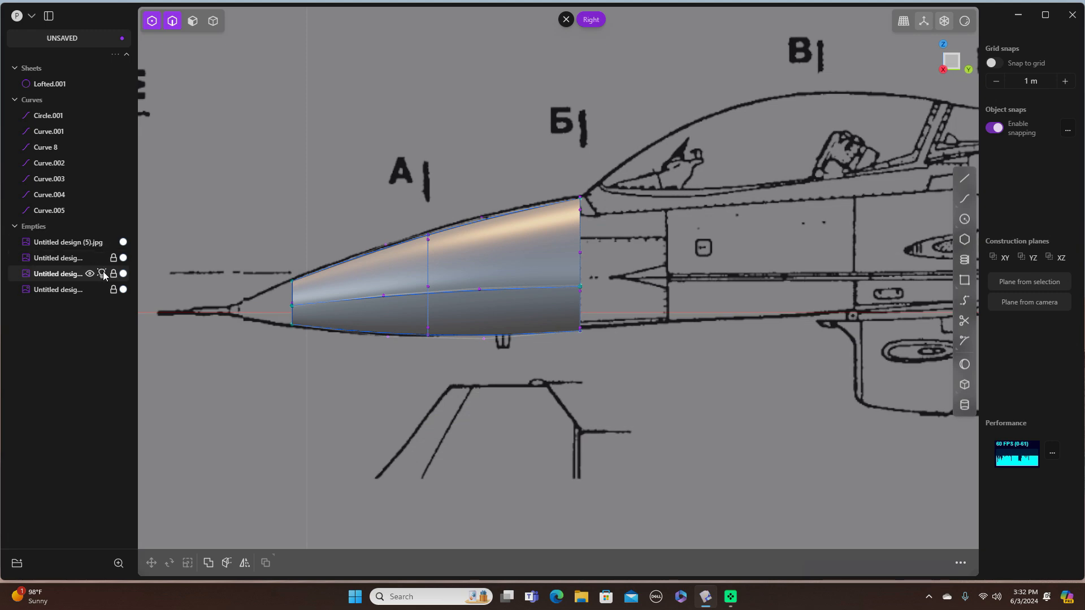
# Change the viewport render material on the lofted nose to the glossy red one
pyautogui.scroll(1, 456, 379)
pyautogui.scroll(-5, 456, 375)
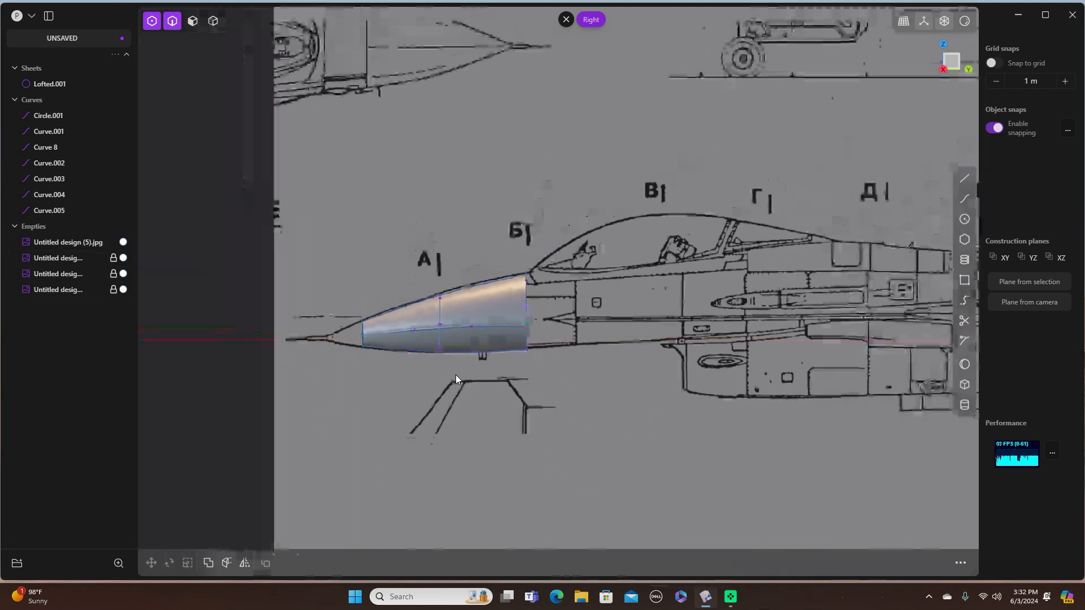
pyautogui.scroll(-2, 689, 365)
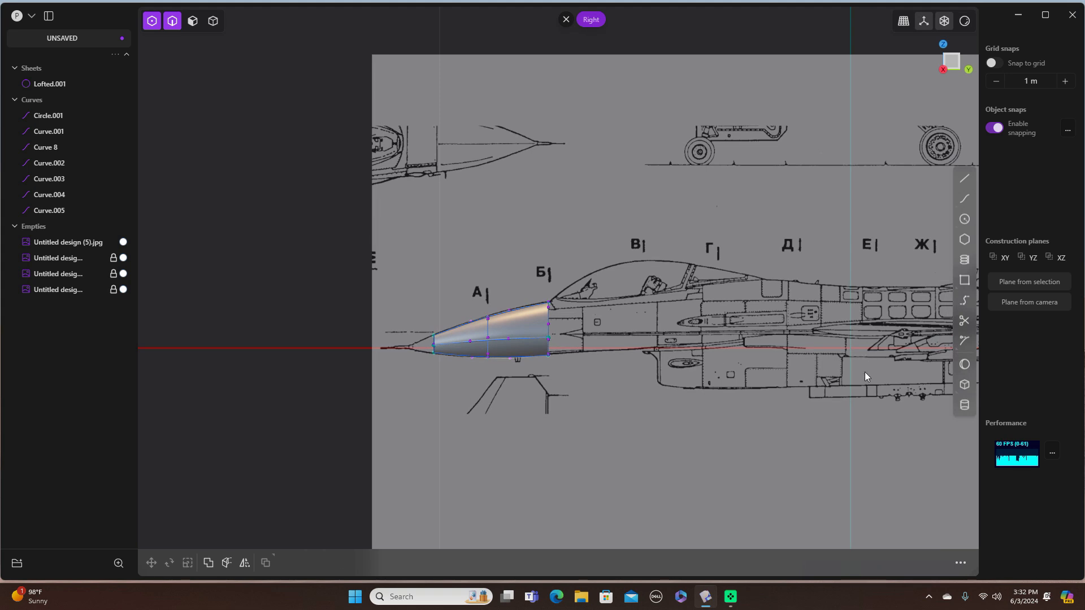
pyautogui.moveTo(895, 397); pyautogui.dragTo(681, 362, button='middle')
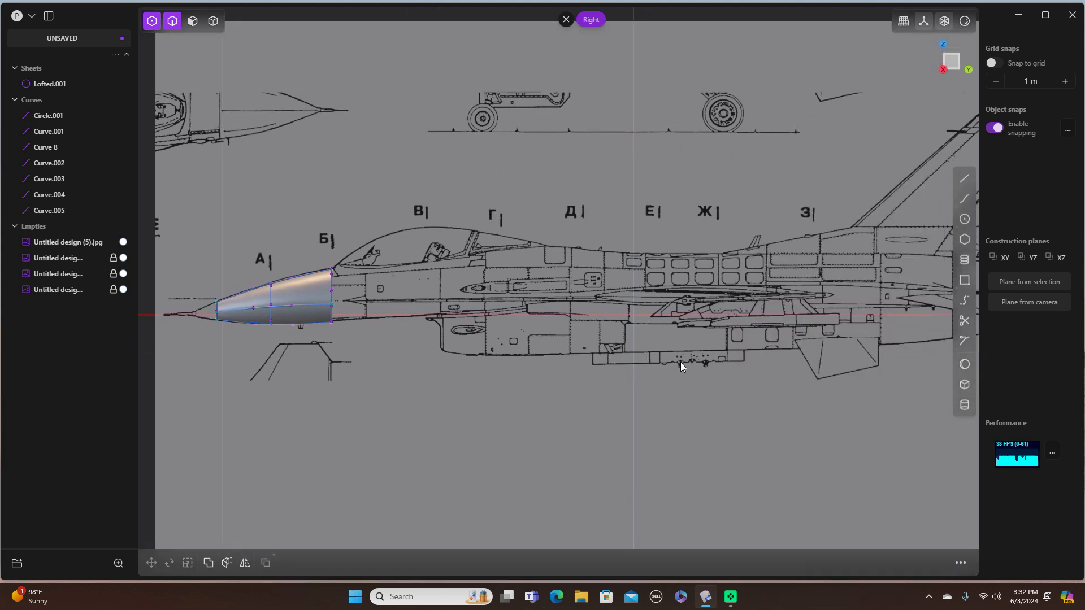
pyautogui.moveTo(566, 389); pyautogui.dragTo(618, 416, button='middle')
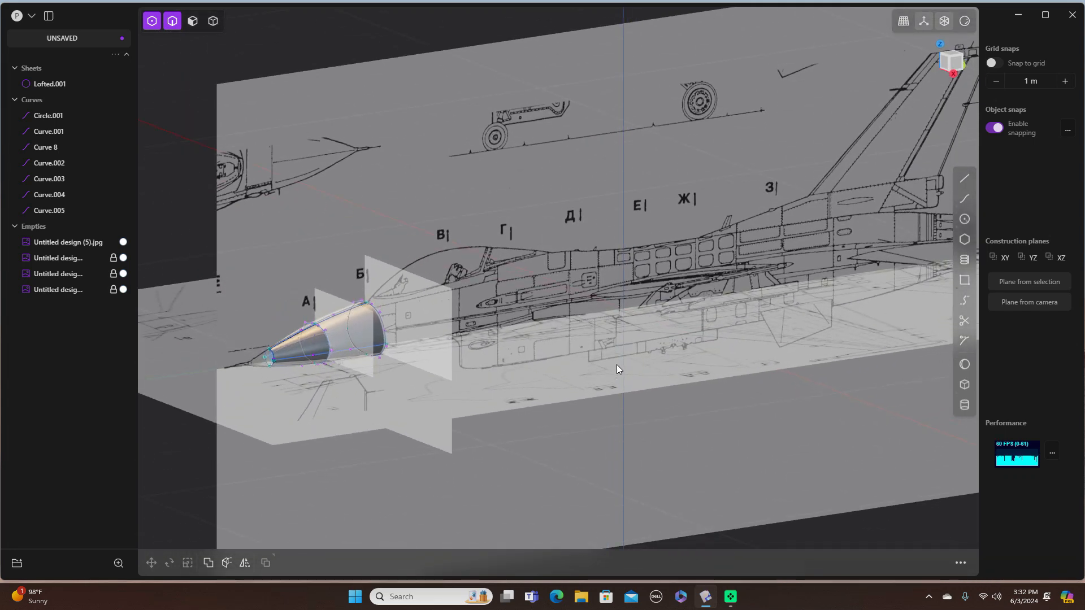
pyautogui.scroll(5, 616, 364)
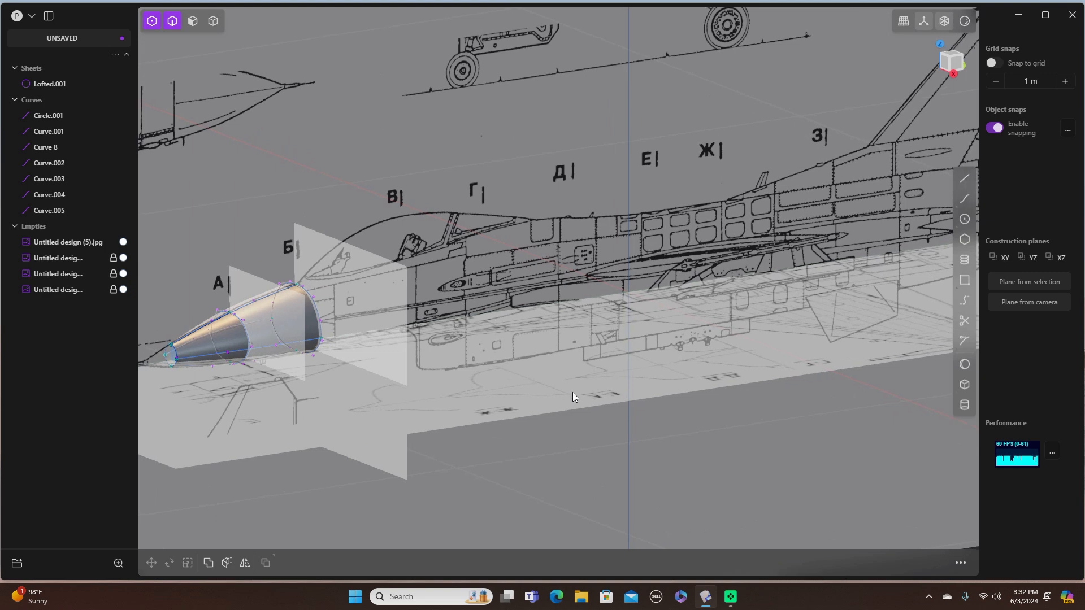
pyautogui.scroll(5, 767, 346)
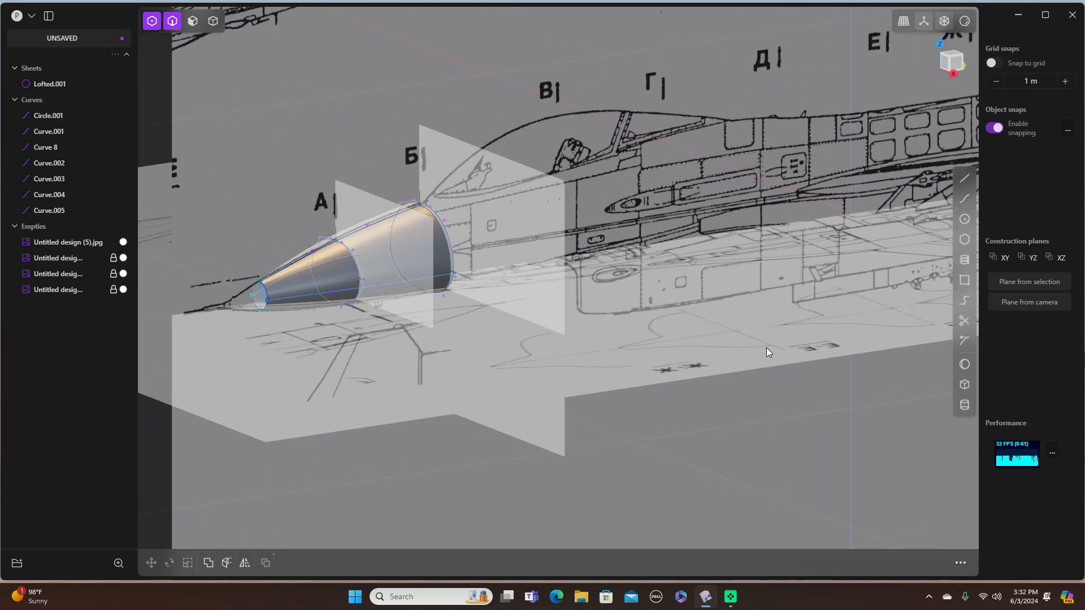
pyautogui.click(964, 20)
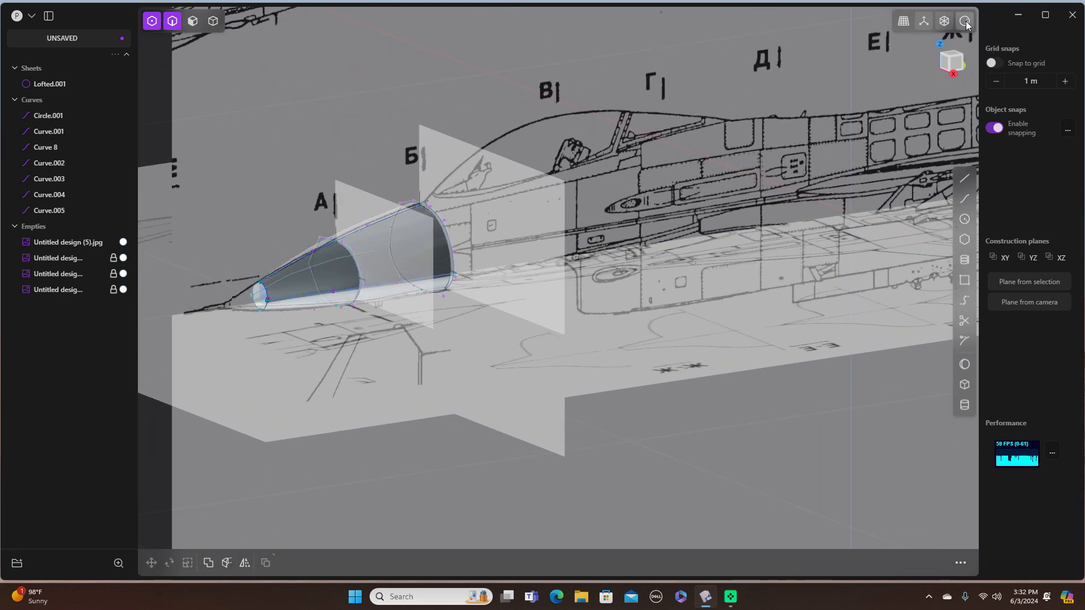
pyautogui.rightClick(966, 22)
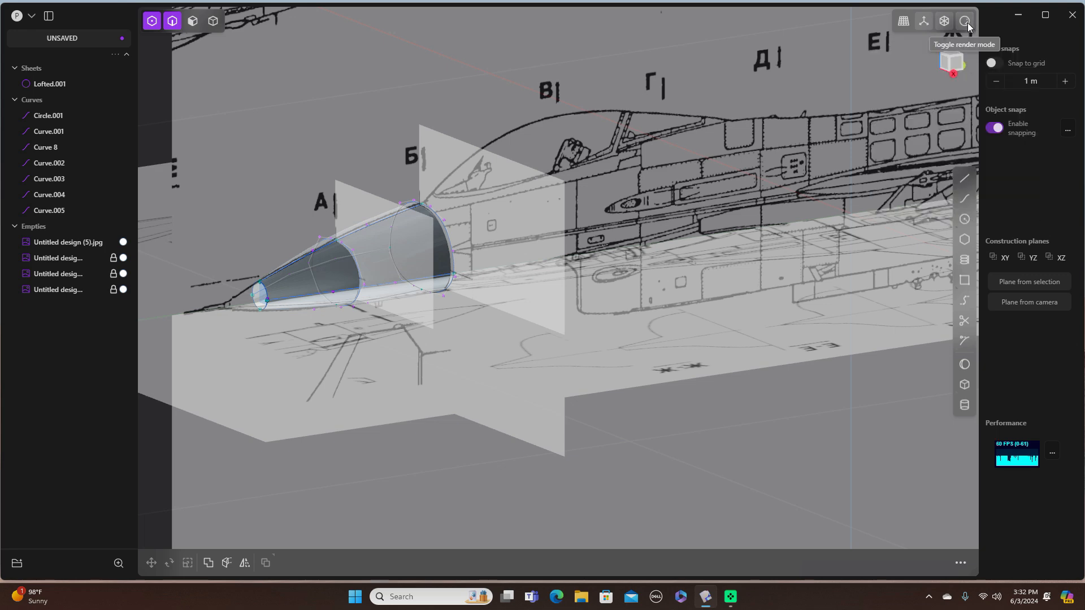
pyautogui.click(967, 21)
pyautogui.rightClick(968, 22)
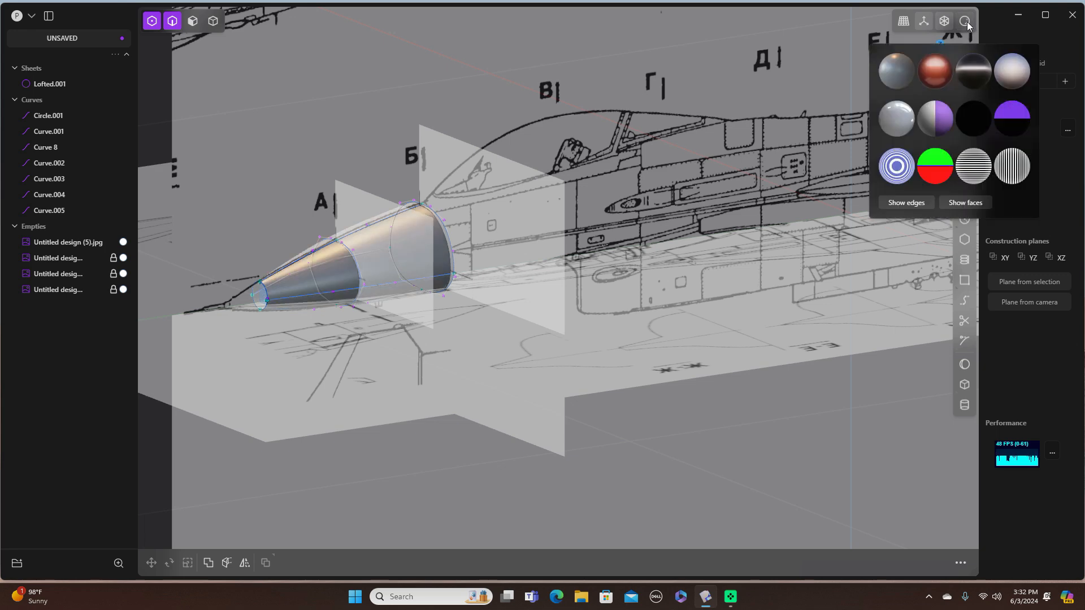
pyautogui.click(946, 72)
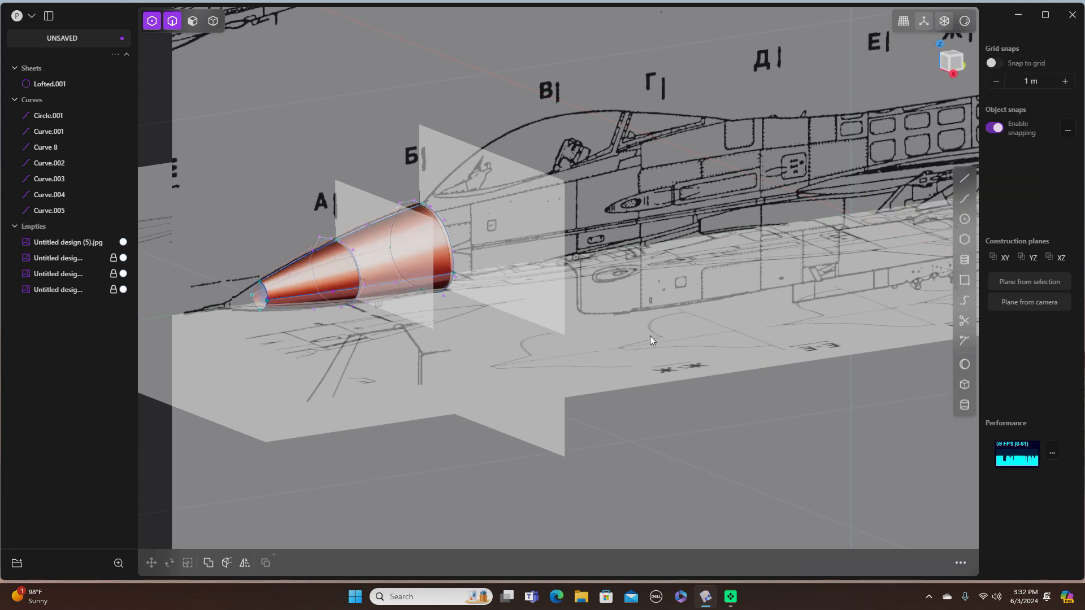
# Hide the three locked reference images, leaving only the Untitled design (5).jpg side view shown
pyautogui.scroll(-2, 650, 336)
pyautogui.scroll(3, 650, 336)
pyautogui.keyDown('shift'); pyautogui.moveTo(612, 337); pyautogui.dragTo(706, 322, button='middle'); pyautogui.keyUp('shift')
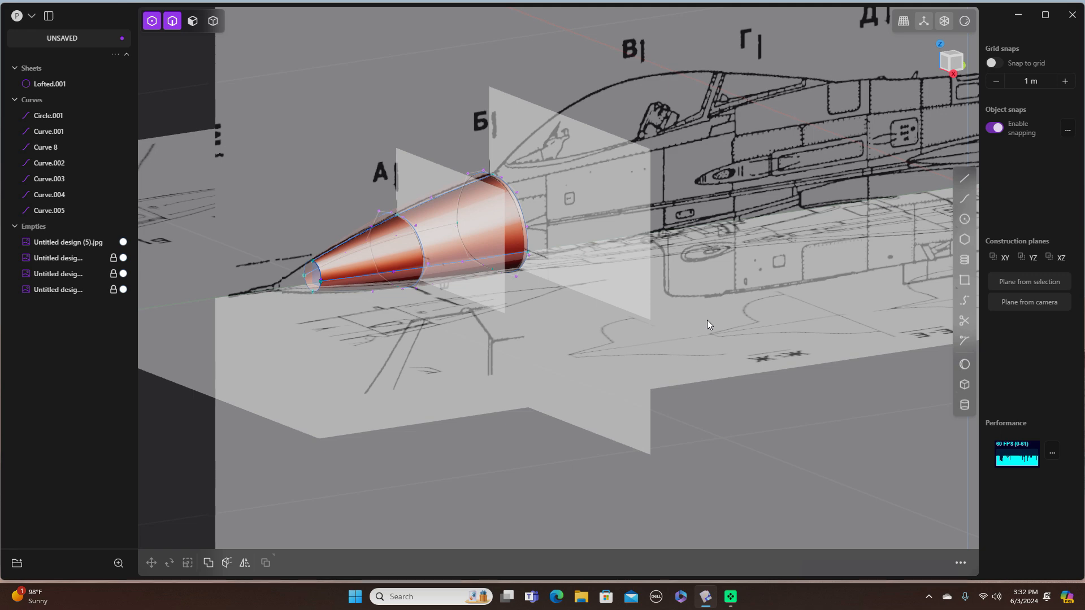
pyautogui.press('KP_3')
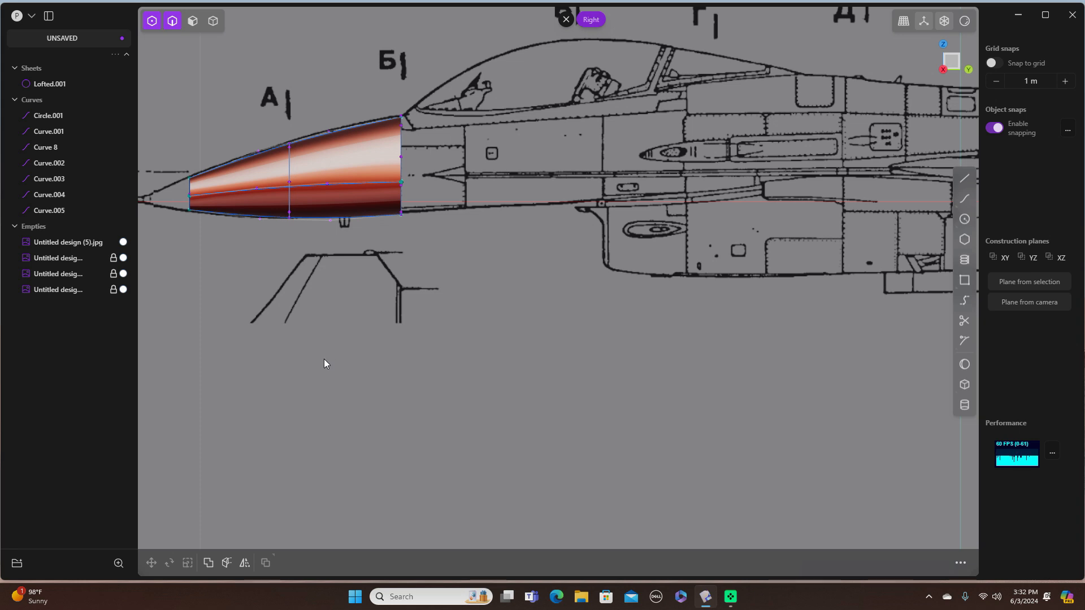
pyautogui.keyDown('shift'); pyautogui.moveTo(311, 358); pyautogui.dragTo(467, 365, button='middle'); pyautogui.keyUp('shift')
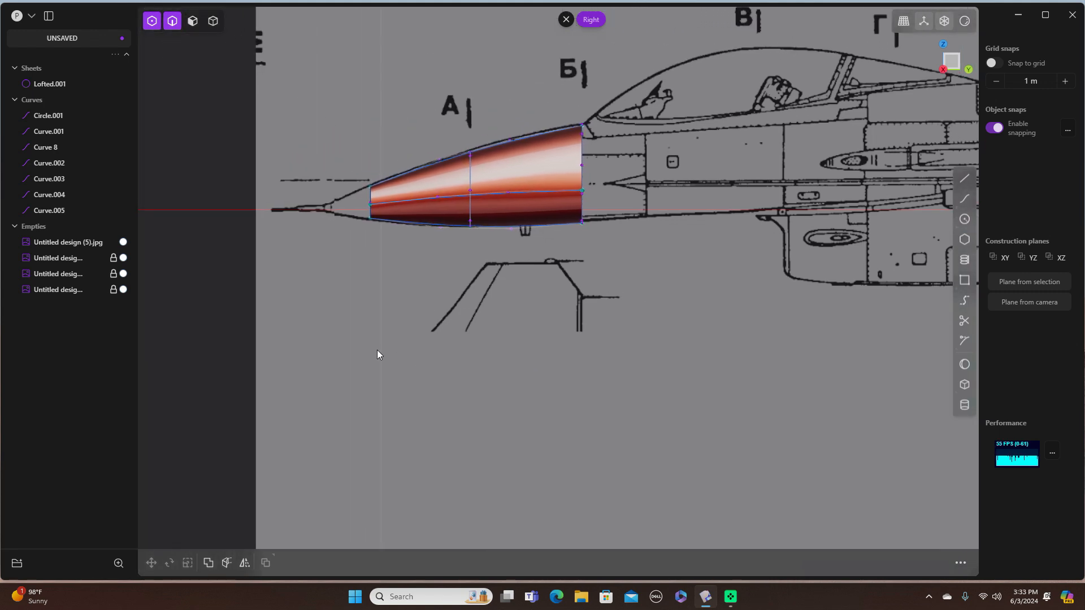
pyautogui.moveTo(378, 350); pyautogui.dragTo(452, 377, button='middle')
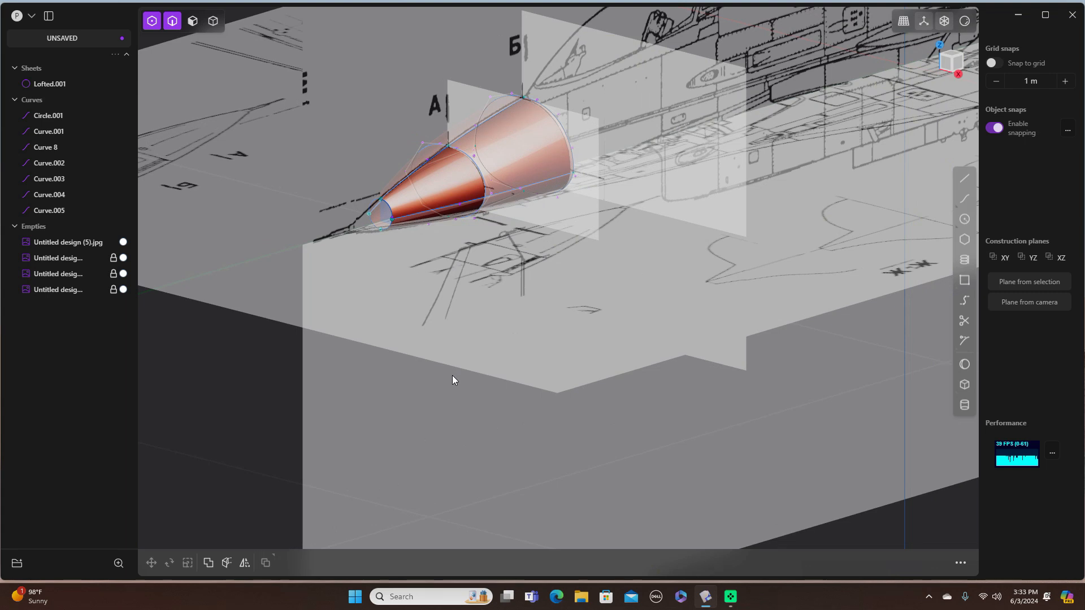
pyautogui.click(102, 289)
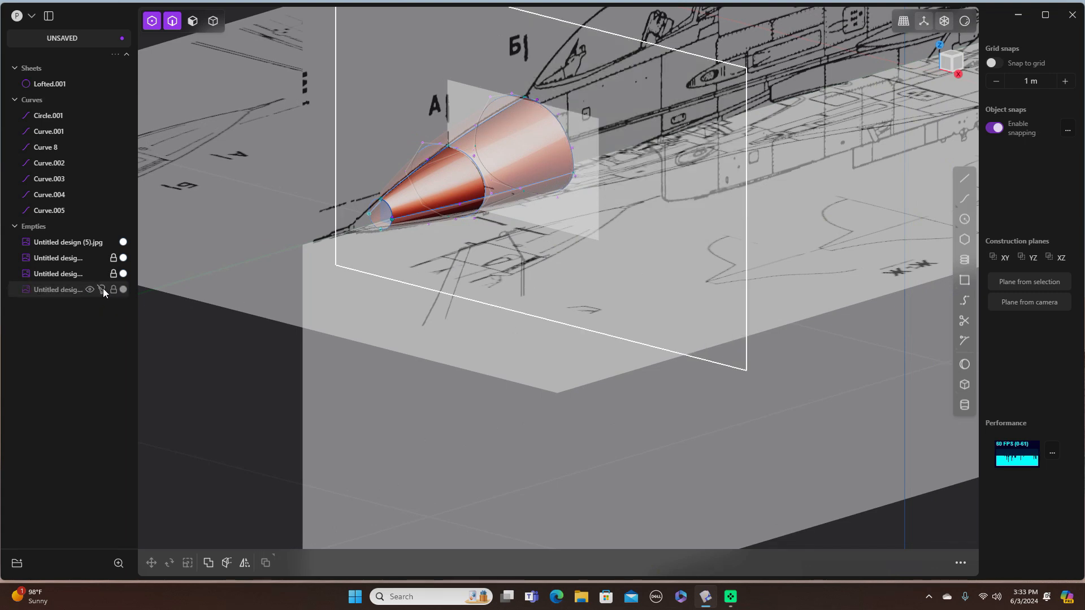
pyautogui.click(102, 274)
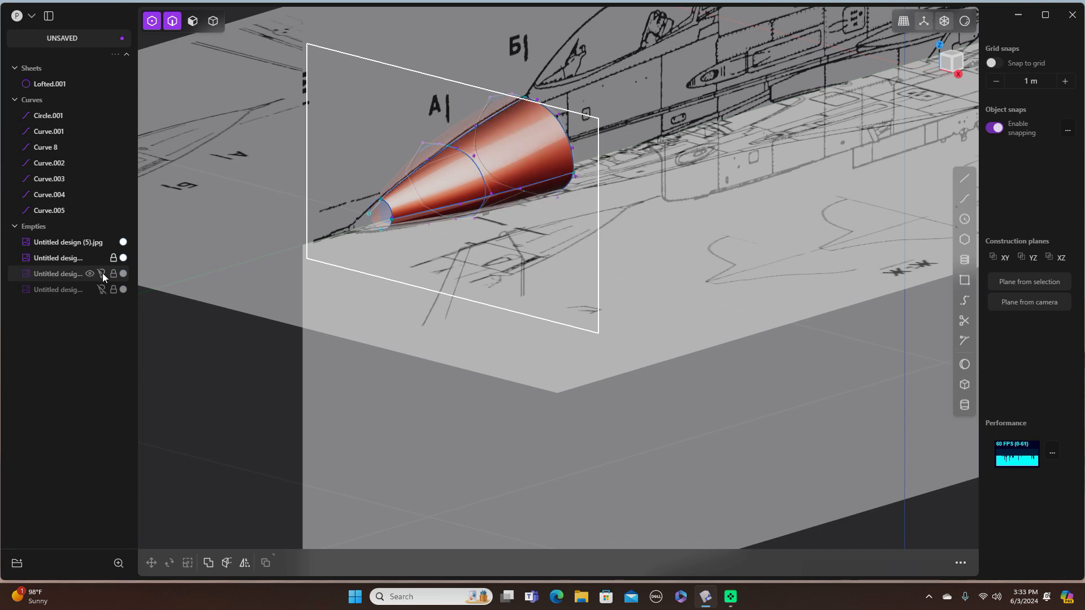
pyautogui.click(102, 258)
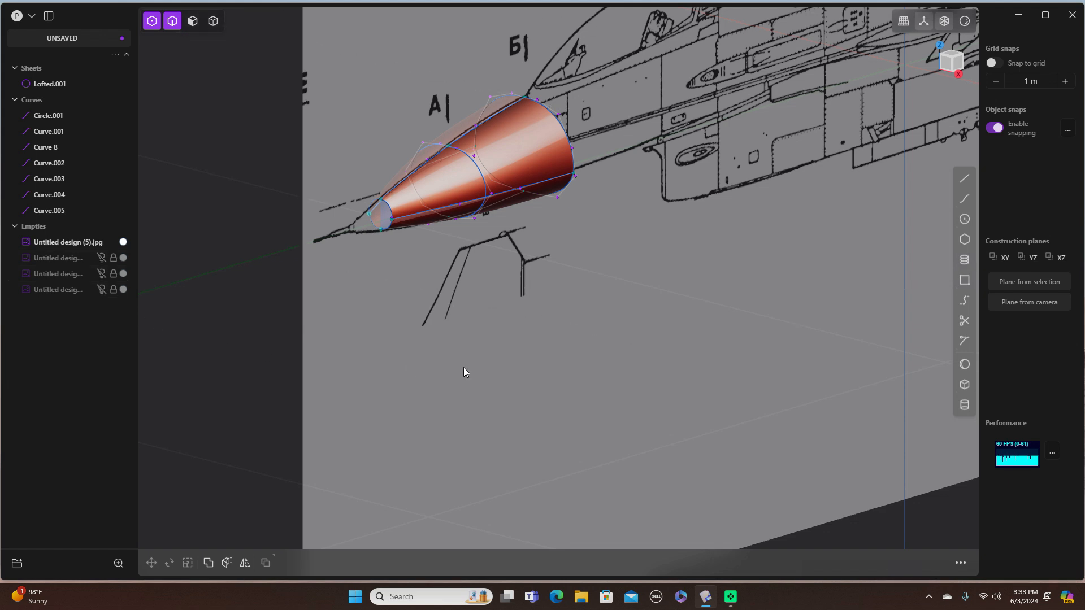
# Hide the whole Curves group, keeping the Lofted.001 sheet shown
pyautogui.scroll(-2, 619, 362)
pyautogui.scroll(-3, 620, 364)
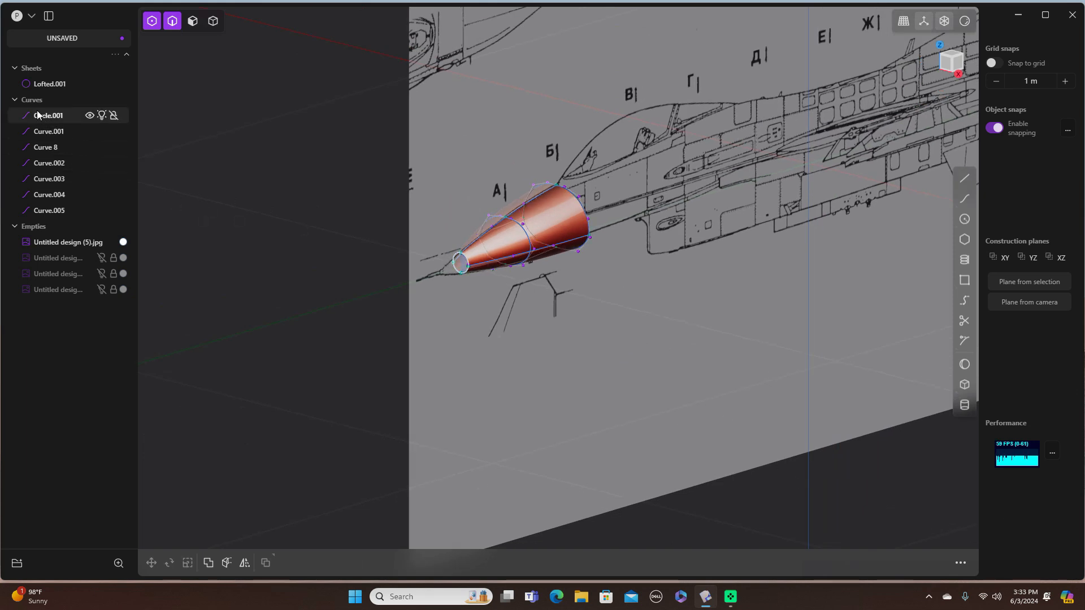
pyautogui.click(102, 99)
# Examine the lofted nose against the side-view blueprint, in the Right view and at an angle
pyautogui.press('KP_3')
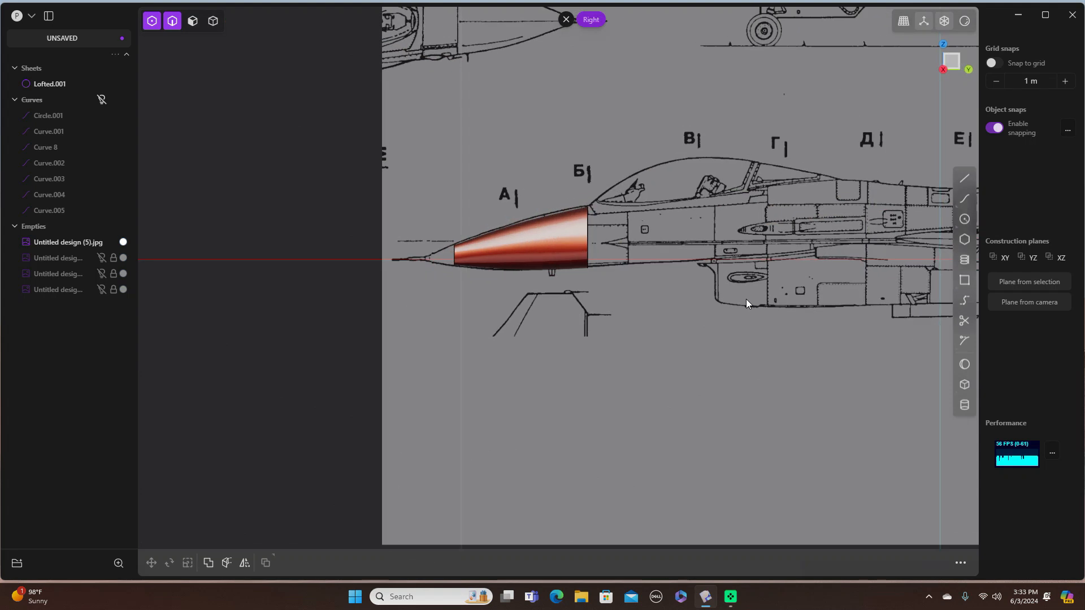
pyautogui.scroll(2, 718, 320)
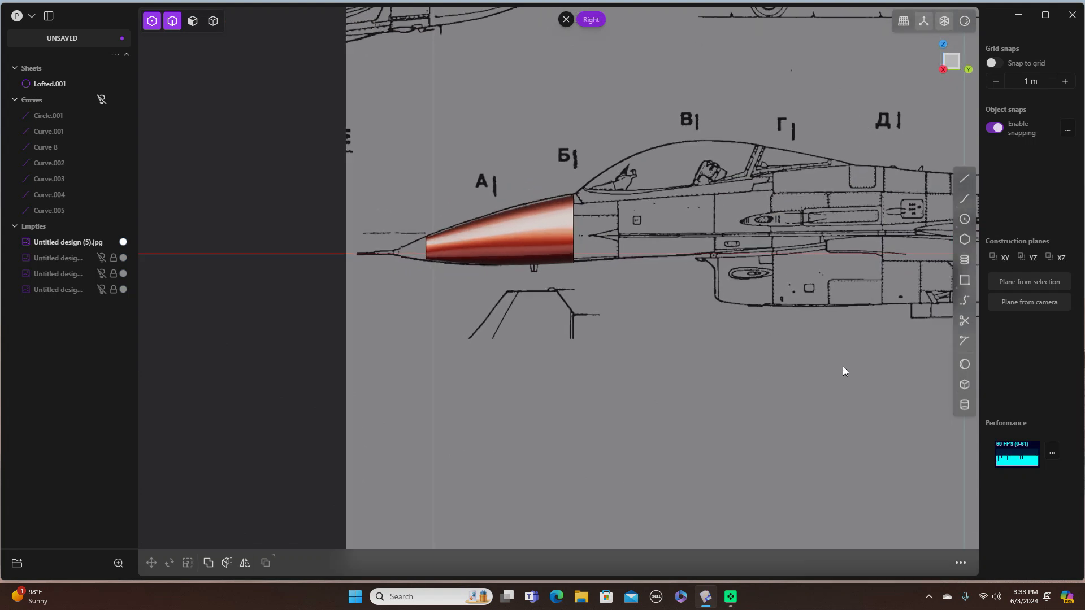
pyautogui.keyDown('shift'); pyautogui.moveTo(852, 370); pyautogui.dragTo(676, 362, button='middle'); pyautogui.keyUp('shift')
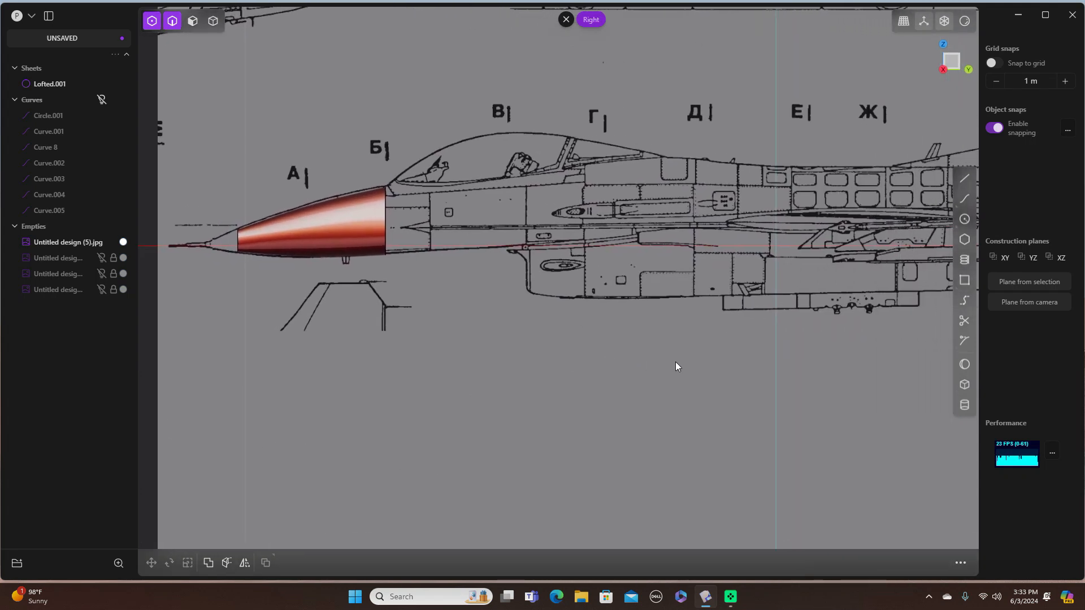
pyautogui.scroll(1, 676, 361)
pyautogui.scroll(-3, 676, 362)
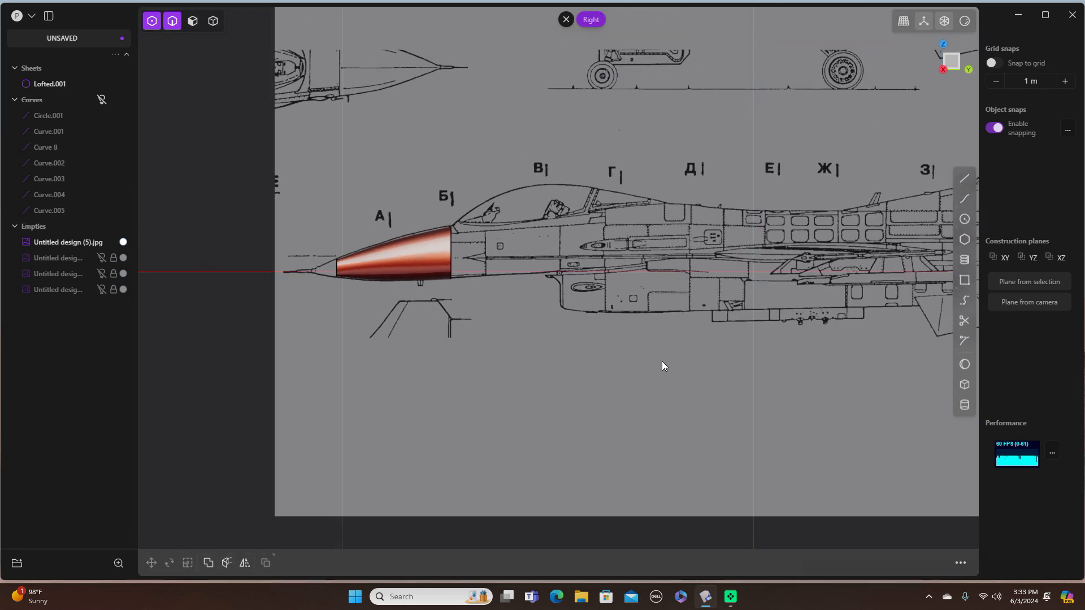
pyautogui.moveTo(538, 335)
pyautogui.mouseDown(button='middle')
pyautogui.moveTo(695, 354)
pyautogui.moveTo(606, 347)
pyautogui.moveTo(576, 332)
pyautogui.moveTo(585, 348)
pyautogui.moveTo(623, 354)
pyautogui.mouseUp(button='middle')
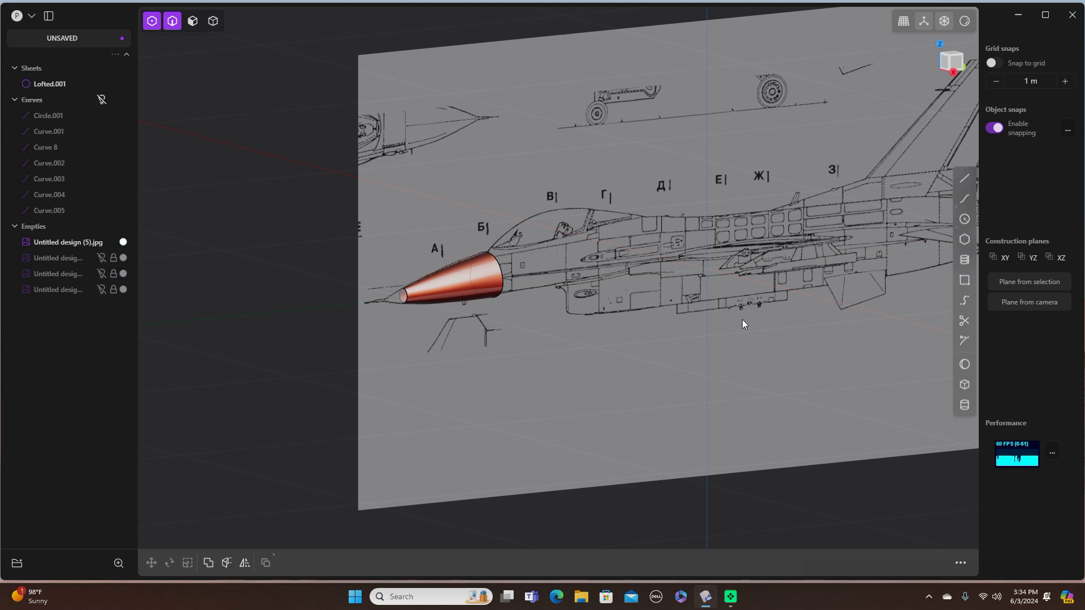
pyautogui.press('KP_3')
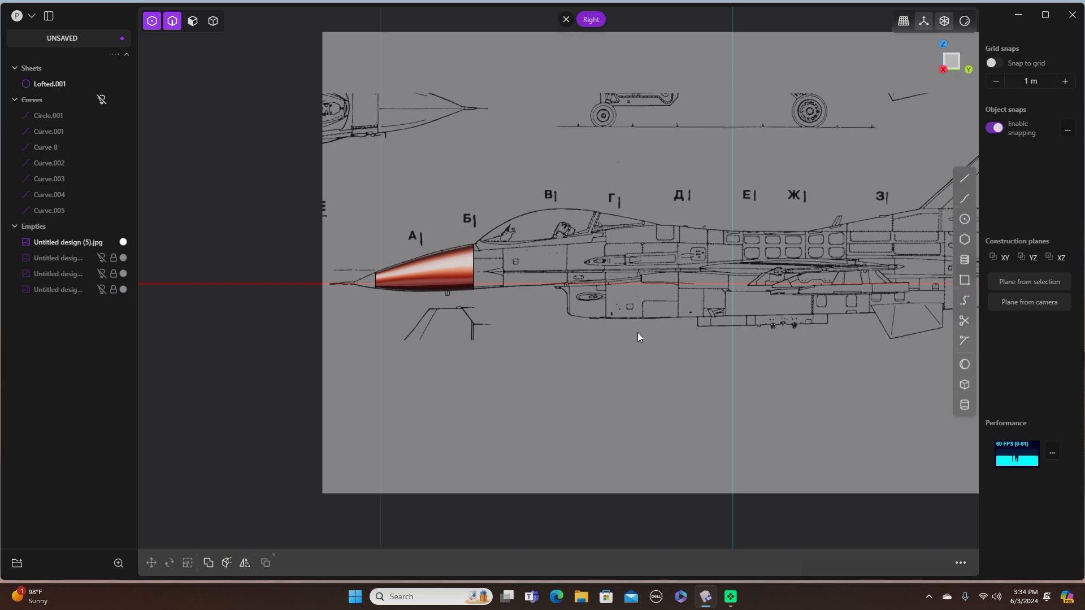
pyautogui.scroll(2, 555, 318)
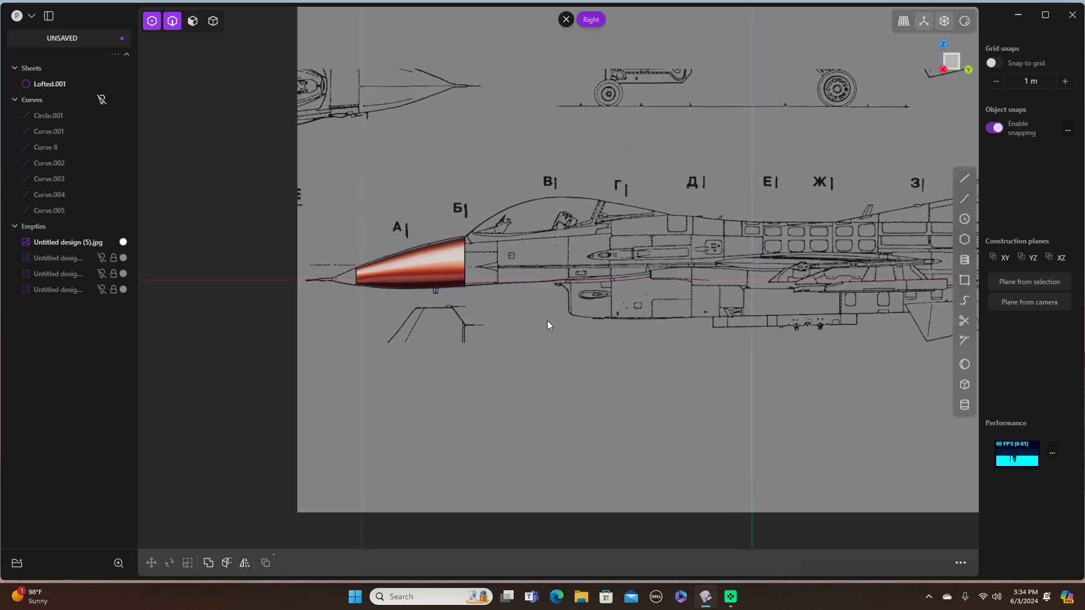
pyautogui.moveTo(523, 322); pyautogui.dragTo(600, 346, button='middle')
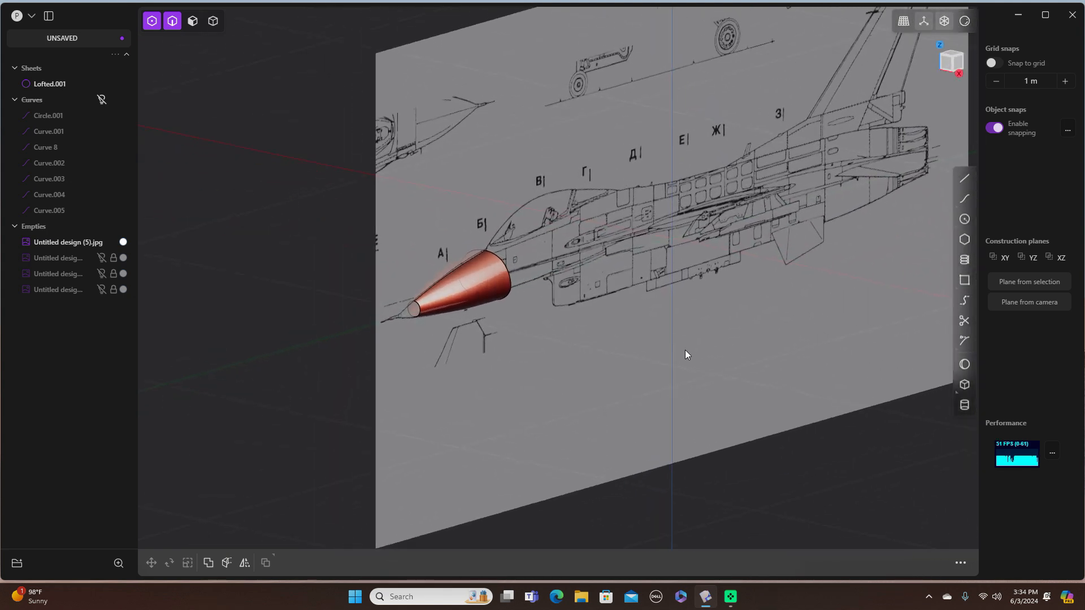